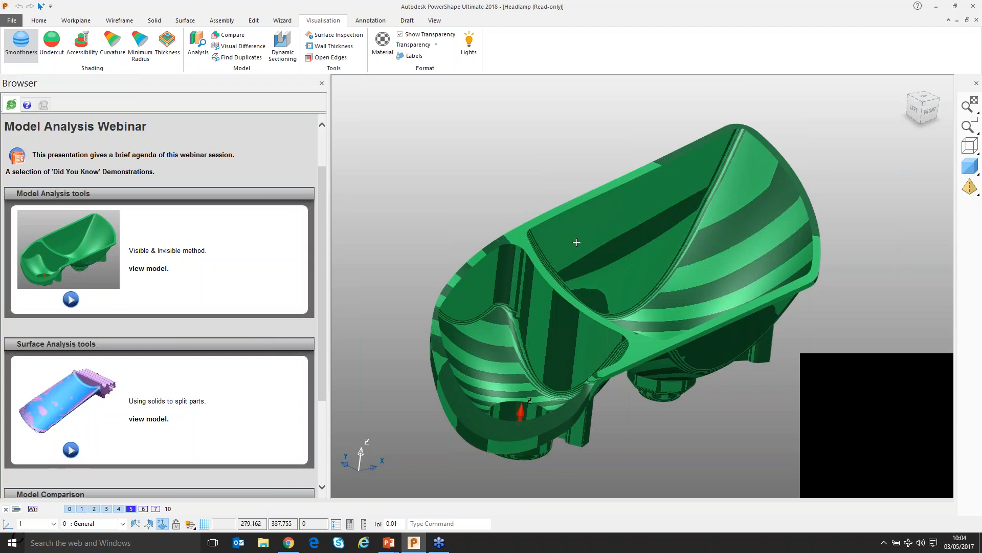
Examine the smoothness shading stripes along the headlamp's outer rim, small reflector pocket and dividing wall from several angles
middle_click_drag(577, 242, 593, 266)
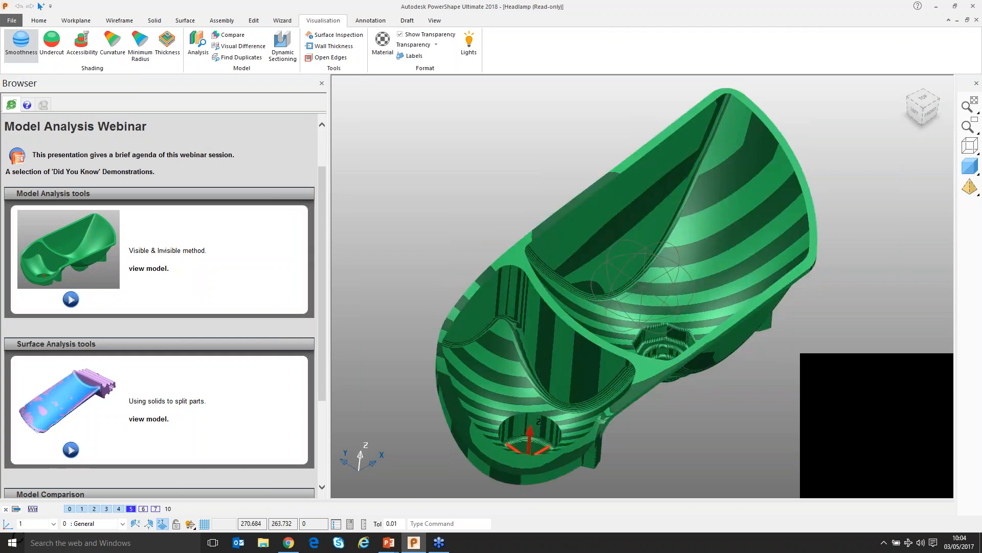
middle_click_drag(593, 266, 659, 246)
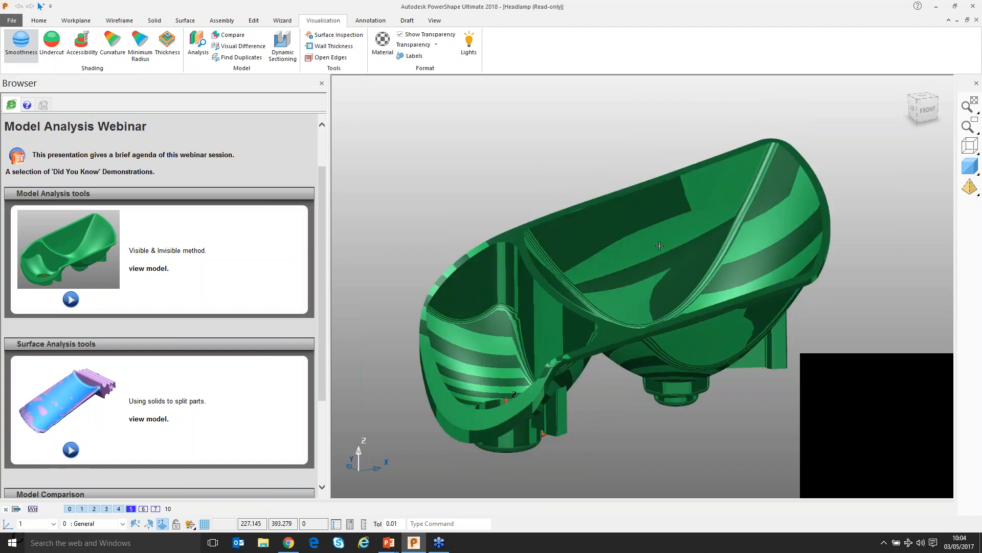
scroll(661, 246, "up", 5)
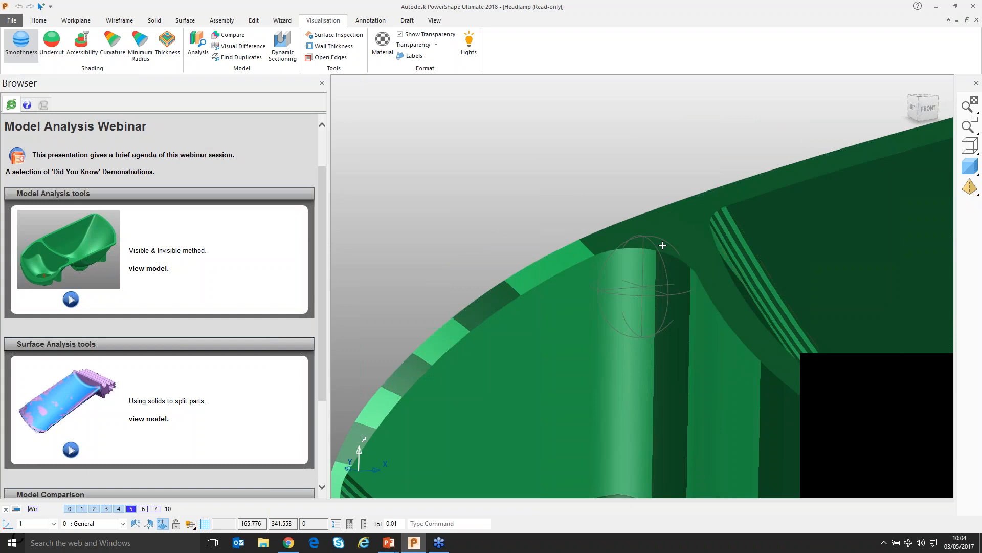
middle_click_drag(662, 245, 695, 160)
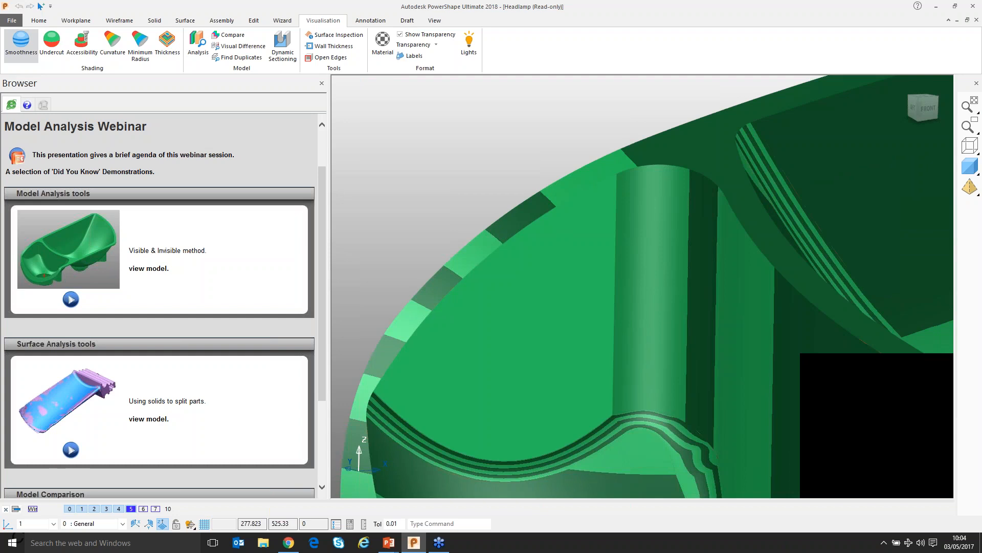
left_click(540, 196)
middle_click_drag(541, 197, 555, 182)
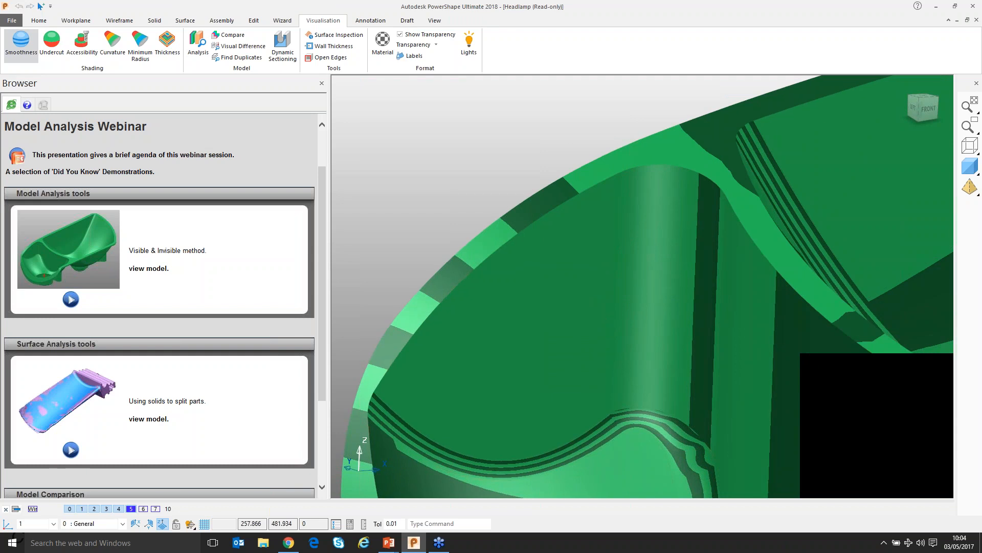
mouse_move(477, 176)
middle_mouse_down()
mouse_move(480, 160)
mouse_move(484, 170)
mouse_move(506, 155)
mouse_move(467, 185)
mouse_move(520, 159)
mouse_move(483, 172)
mouse_move(568, 165)
middle_mouse_up()
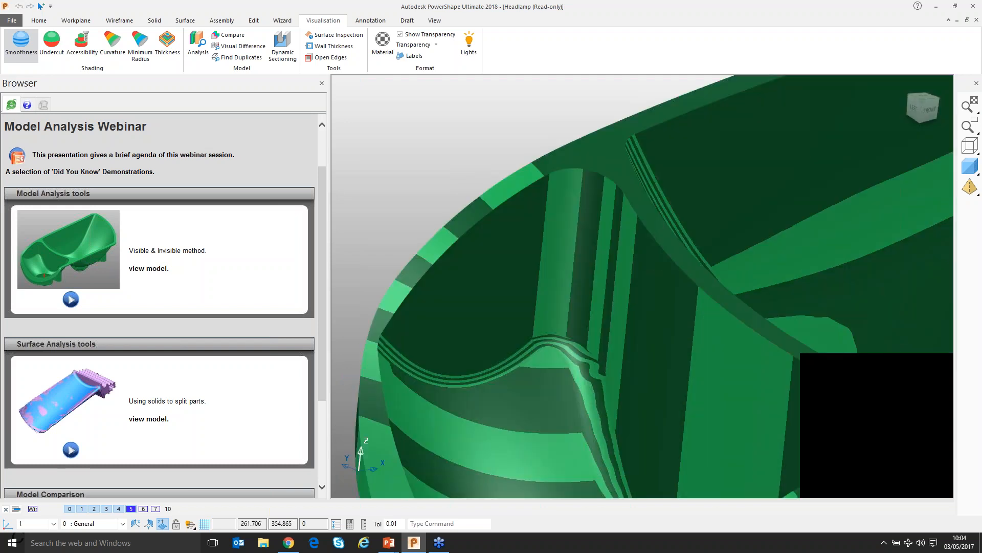
mouse_move(568, 165)
middle_mouse_down()
mouse_move(570, 175)
mouse_move(563, 169)
middle_mouse_up()
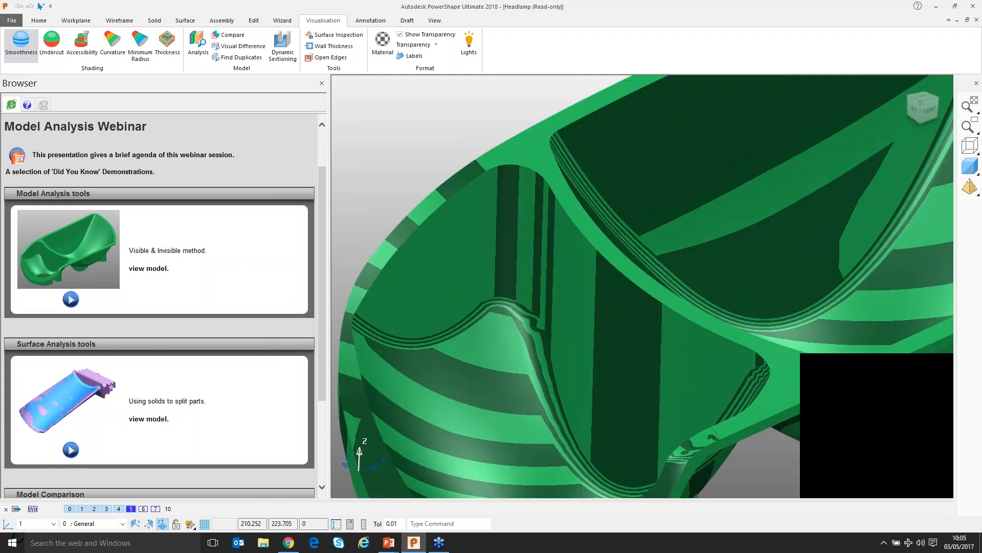
middle_click_drag(563, 169, 694, 283)
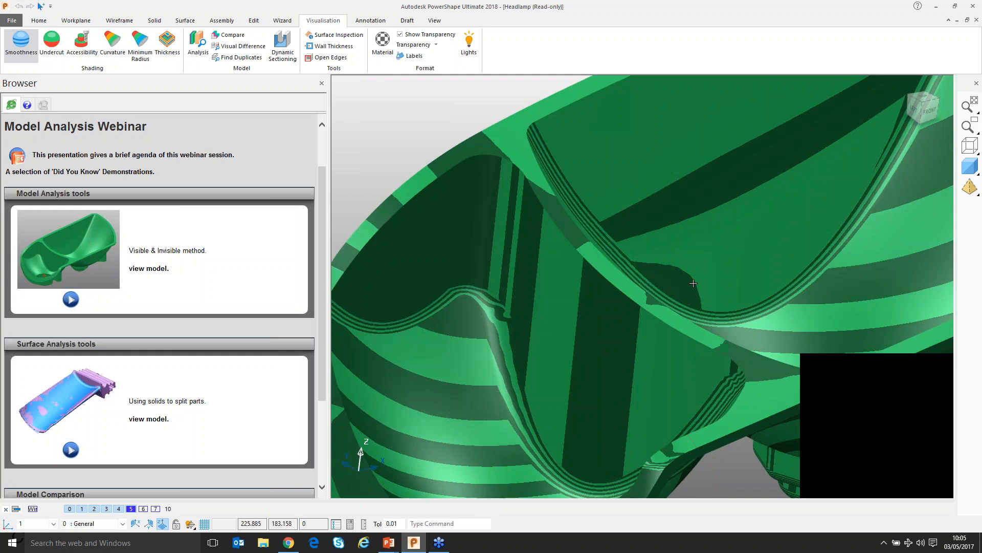
Examine at close range how the smoothness stripes run along the fillet between the large reflector bowl and its flat side wall
scroll(694, 283, "up", 5)
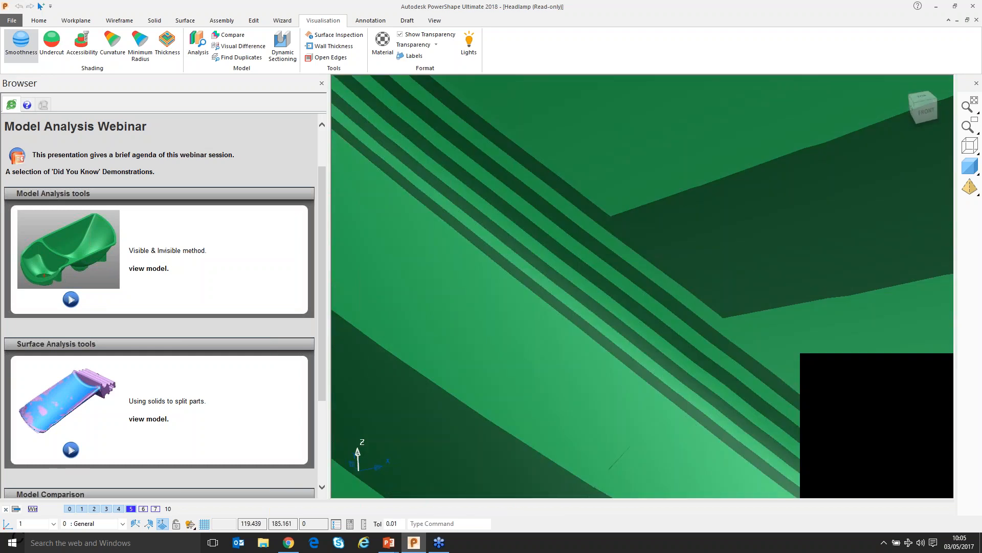
middle_click_drag(695, 211, 700, 202)
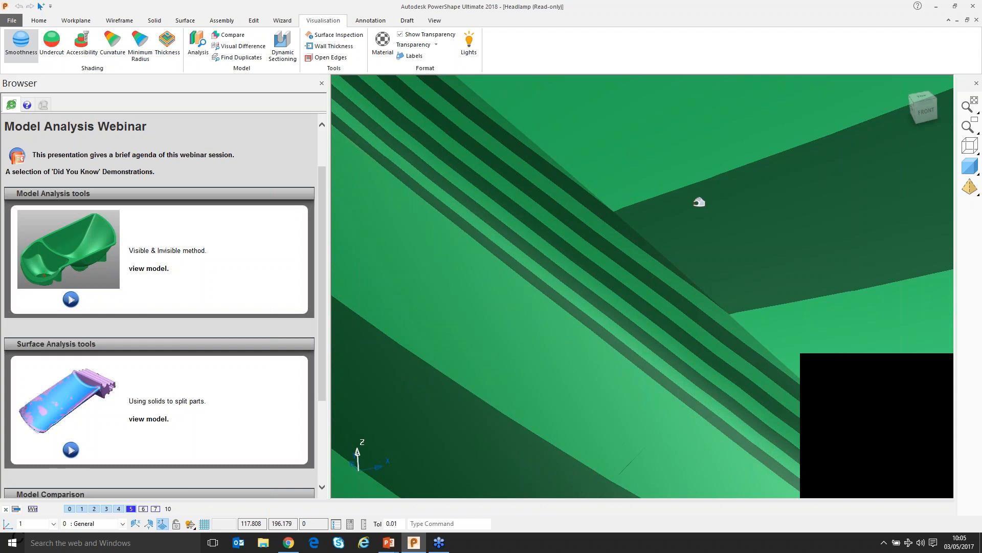
middle_click_drag(620, 219, 614, 210)
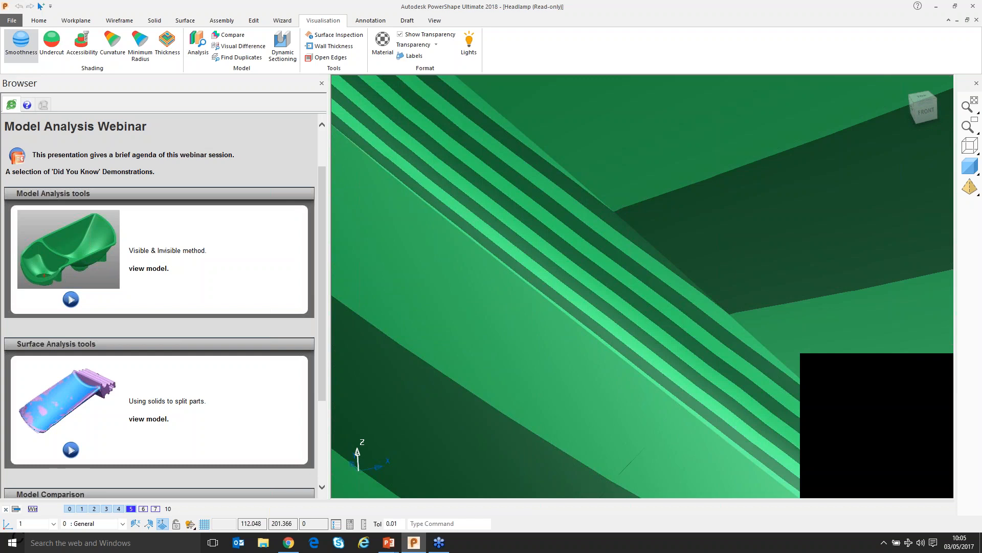
scroll(643, 286, "down", 2)
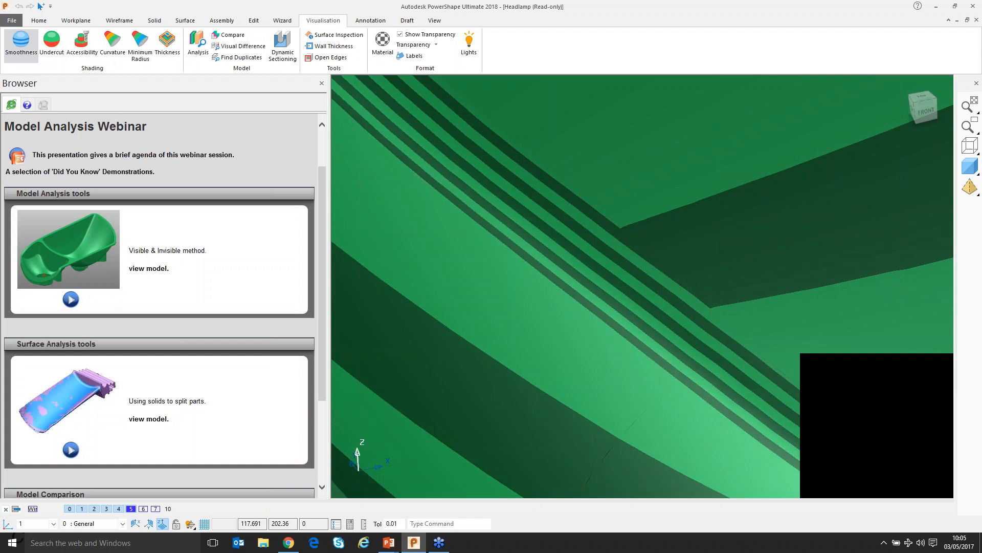
middle_click_drag(636, 277, 626, 271)
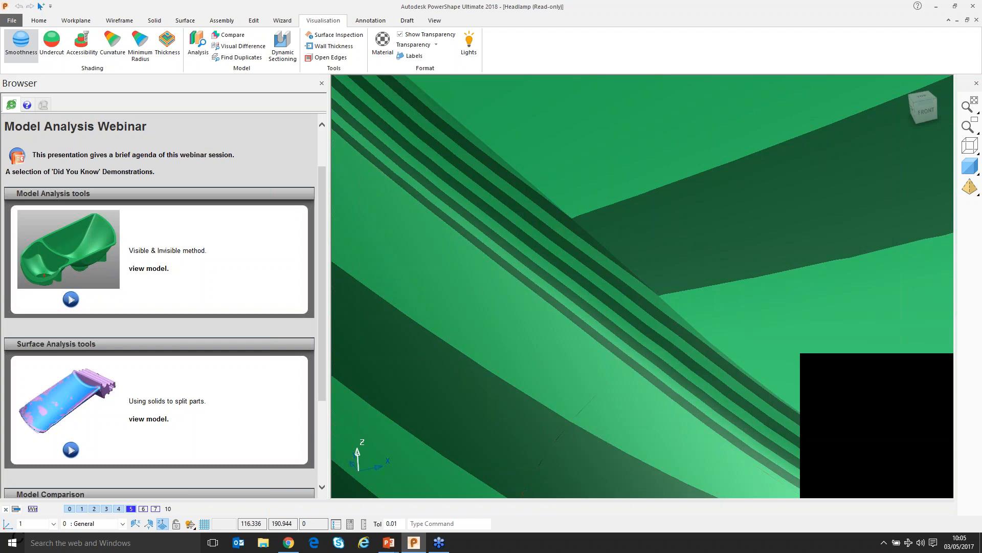
scroll(643, 287, "down", 2)
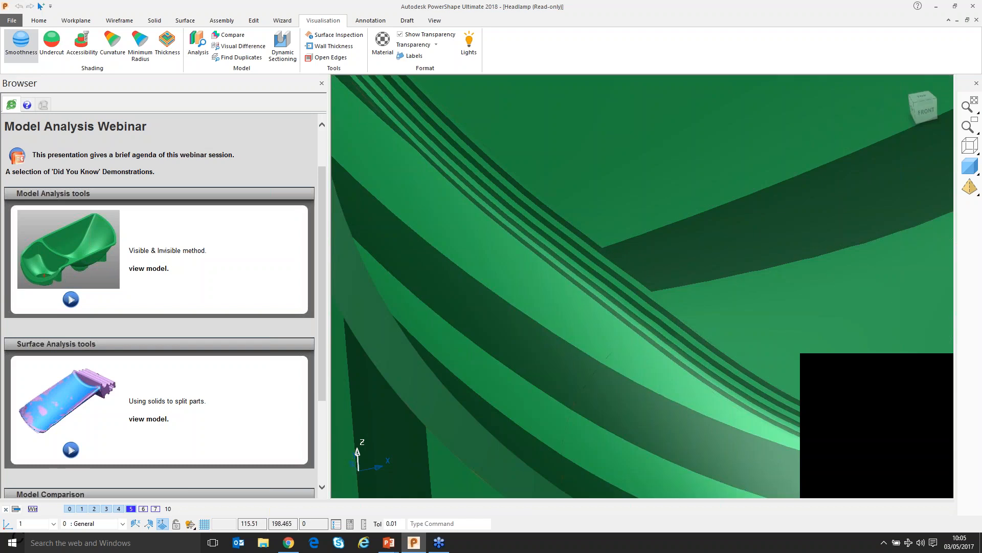
middle_click_drag(578, 220, 562, 212)
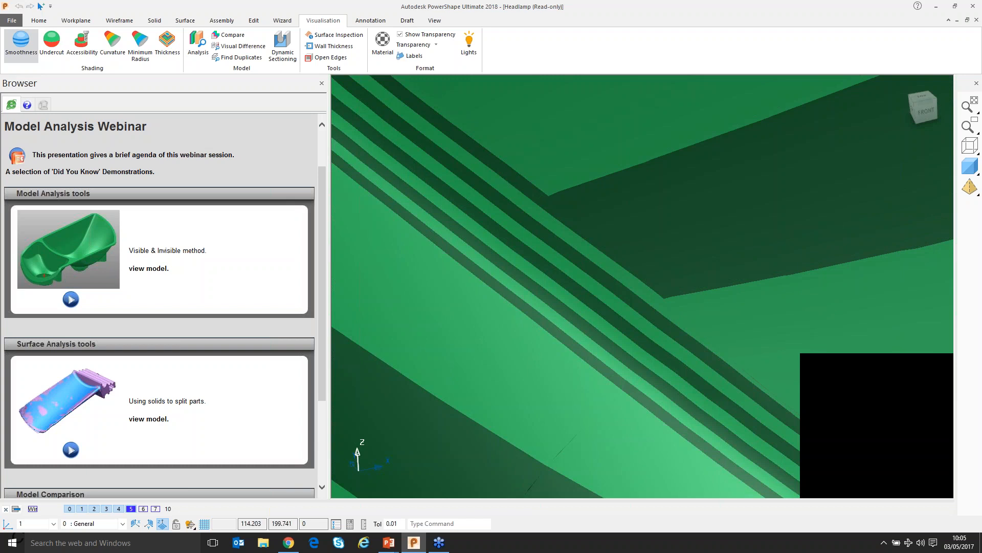
scroll(634, 194, "down", 4)
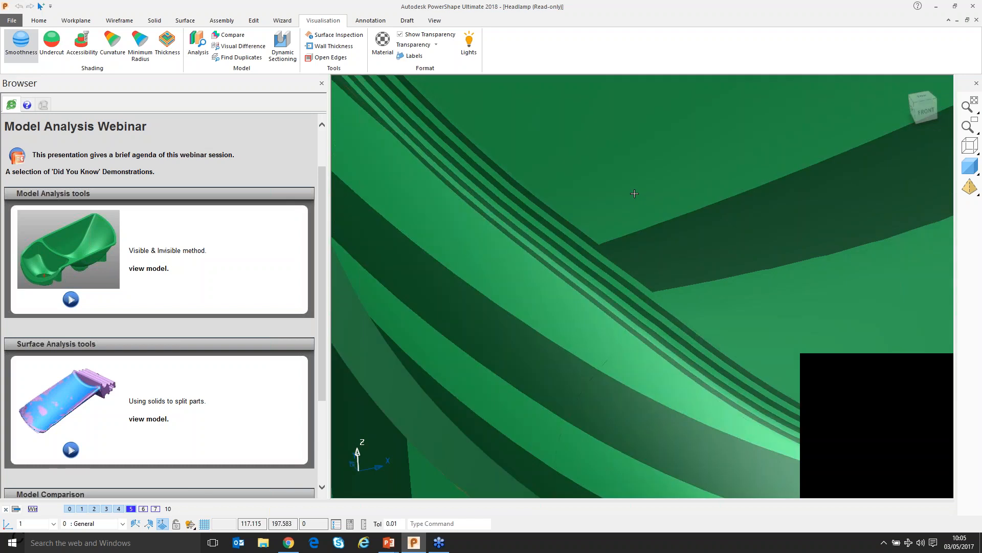
scroll(635, 194, "down", 4)
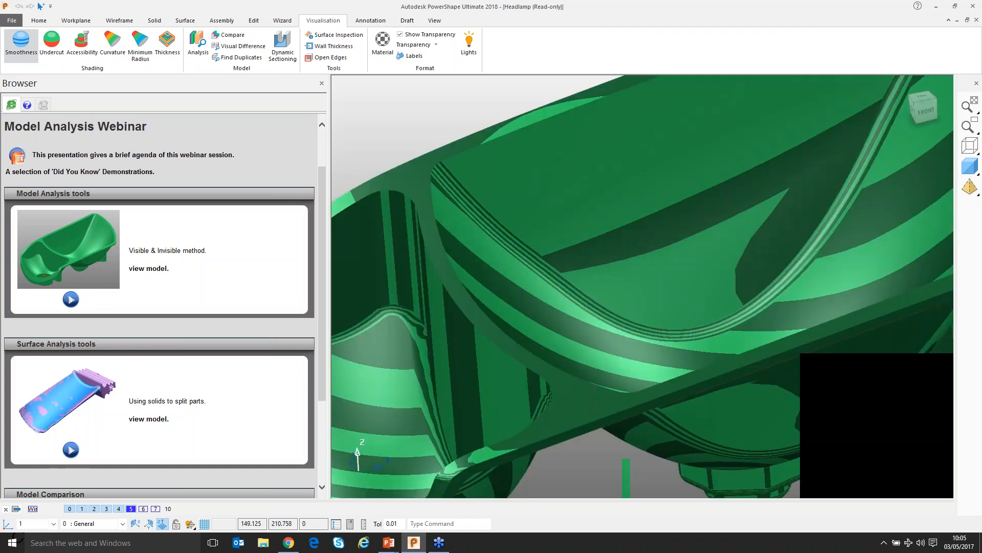
Recolour the surface forming the two side patches of the large reflector bowl cyan, keeping the smoothness shading on
scroll(635, 194, "down", 3)
middle_click_drag(635, 193, 624, 225)
left_click(634, 287)
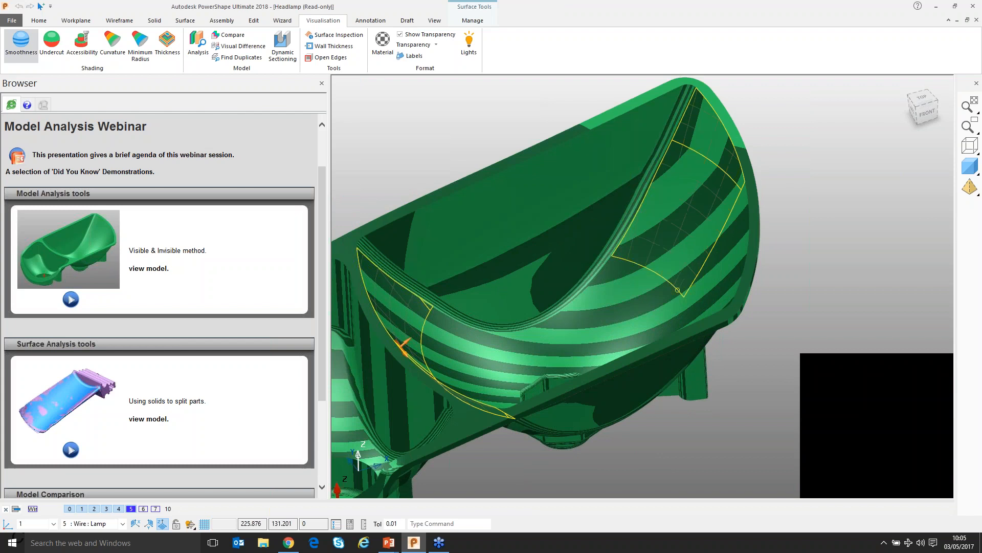
left_click(40, 21)
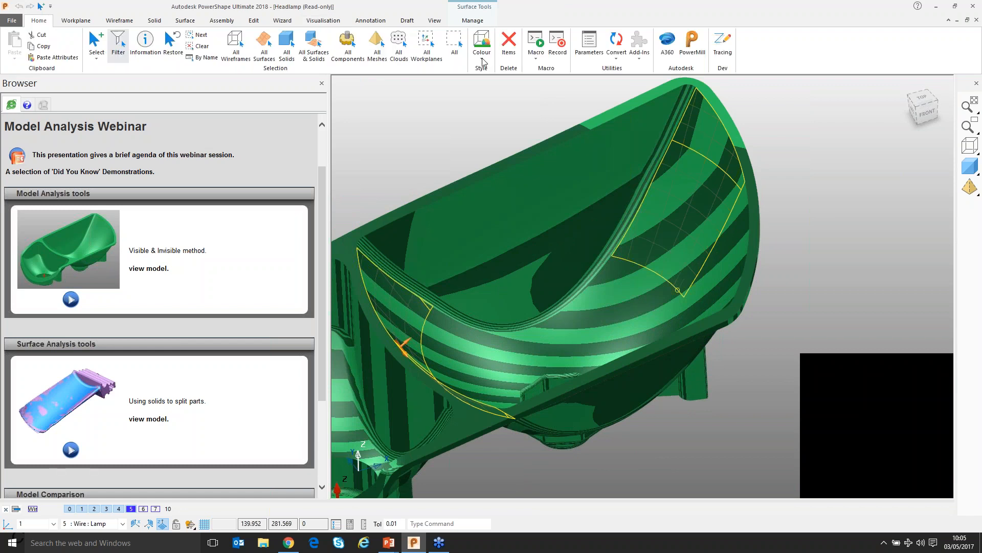
left_click(482, 51)
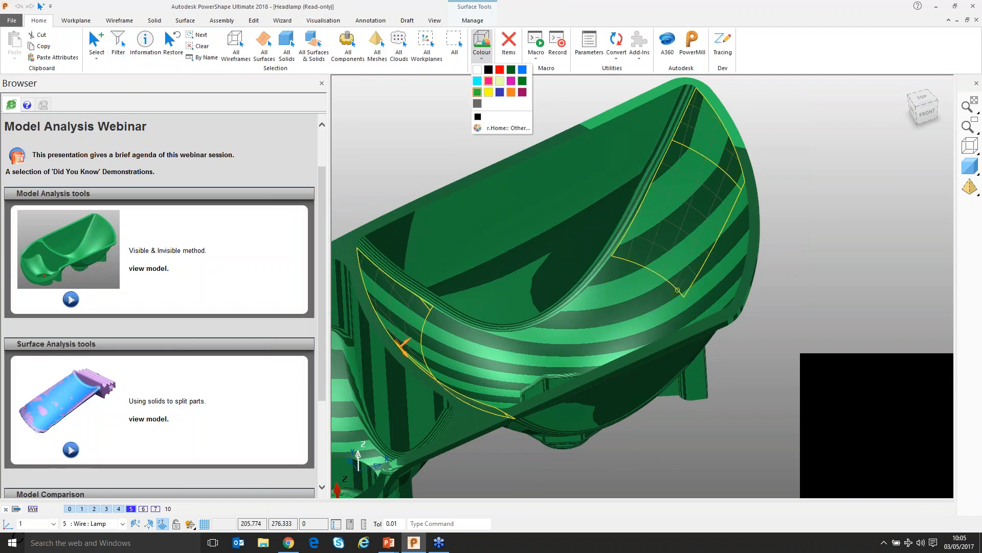
left_click(477, 81)
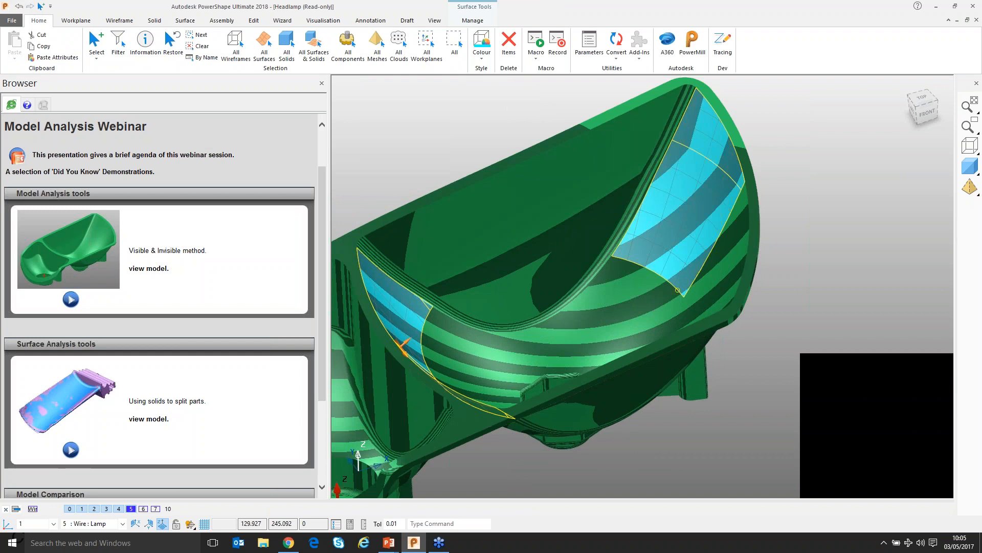
left_click(324, 21)
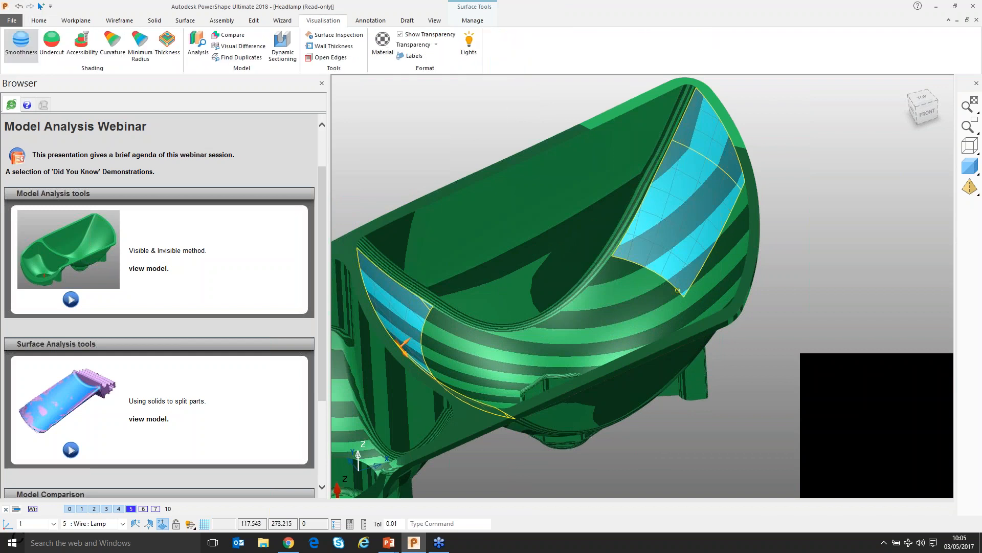
left_click(770, 163)
Inspect the stripe flow across the boundaries between the cyan patch and the neighbouring green reflector surface
middle_click_drag(770, 163, 733, 201)
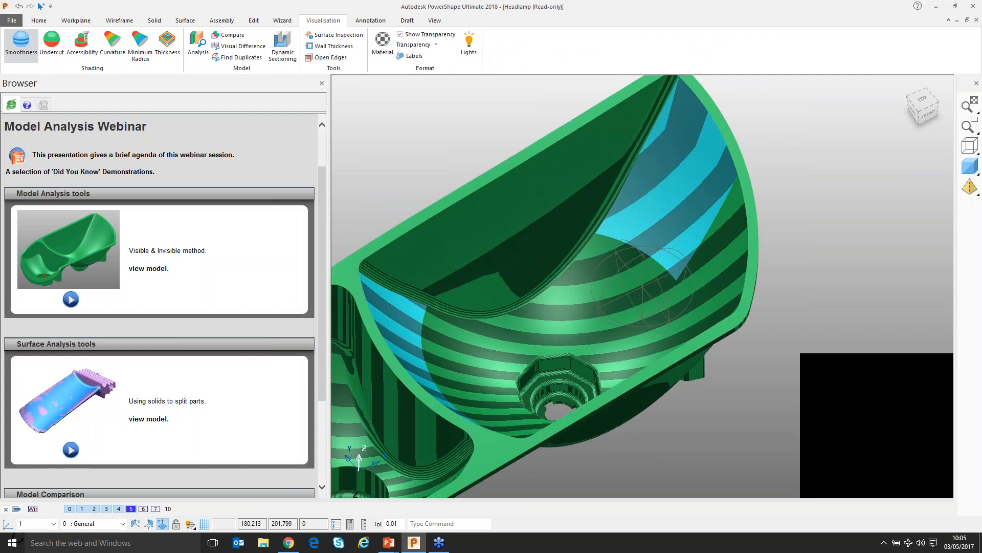
scroll(595, 194, "up", 5)
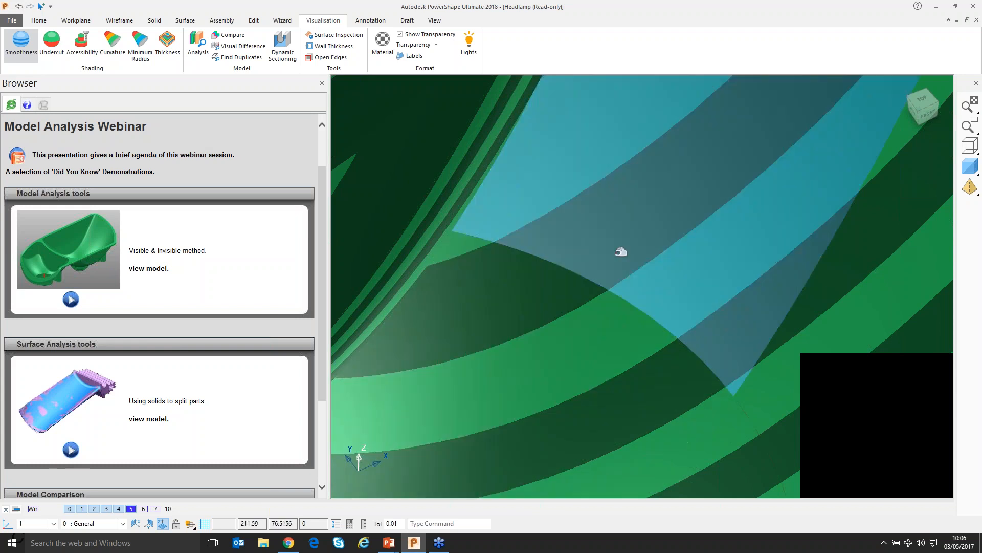
scroll(620, 252, "down", 2)
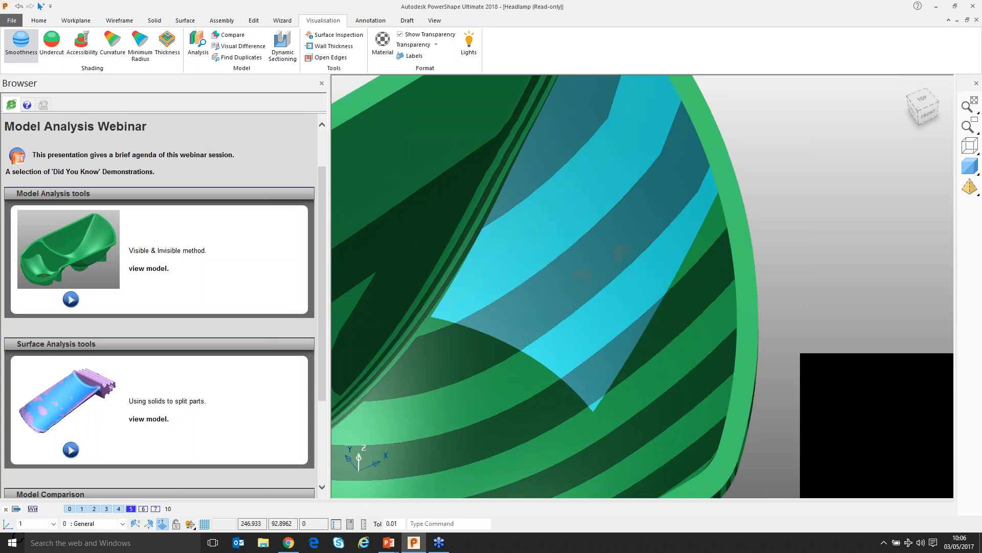
scroll(546, 287, "down", 1)
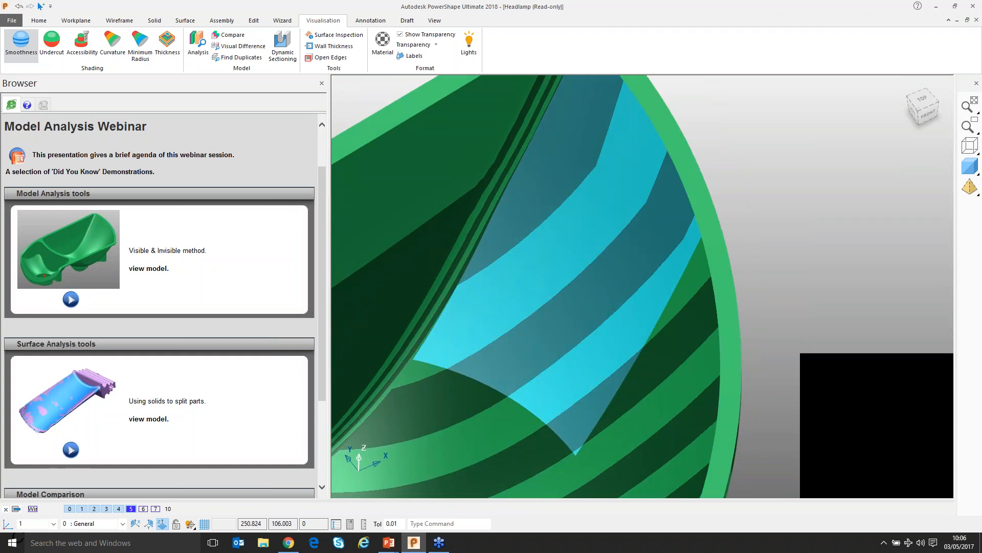
scroll(536, 287, "down", 1)
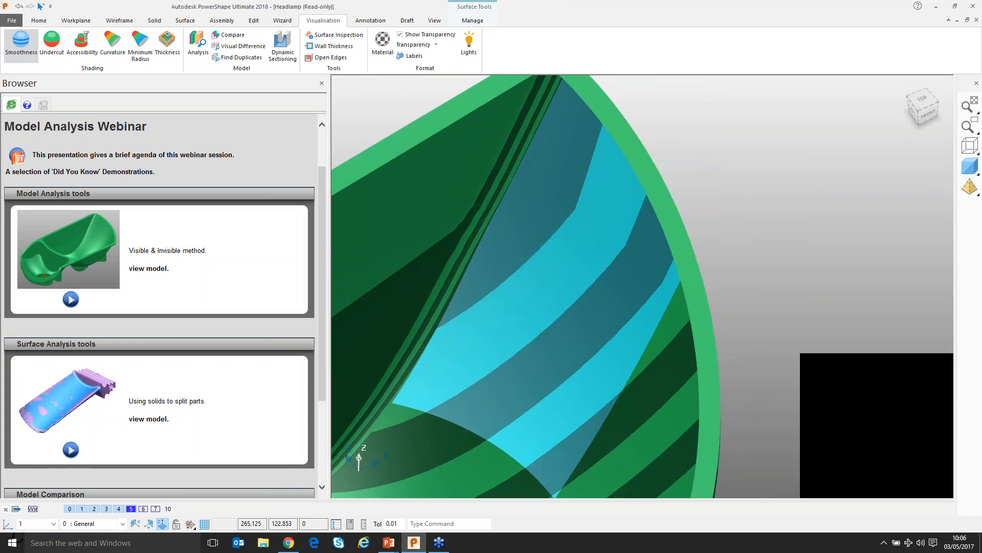
left_click(589, 182)
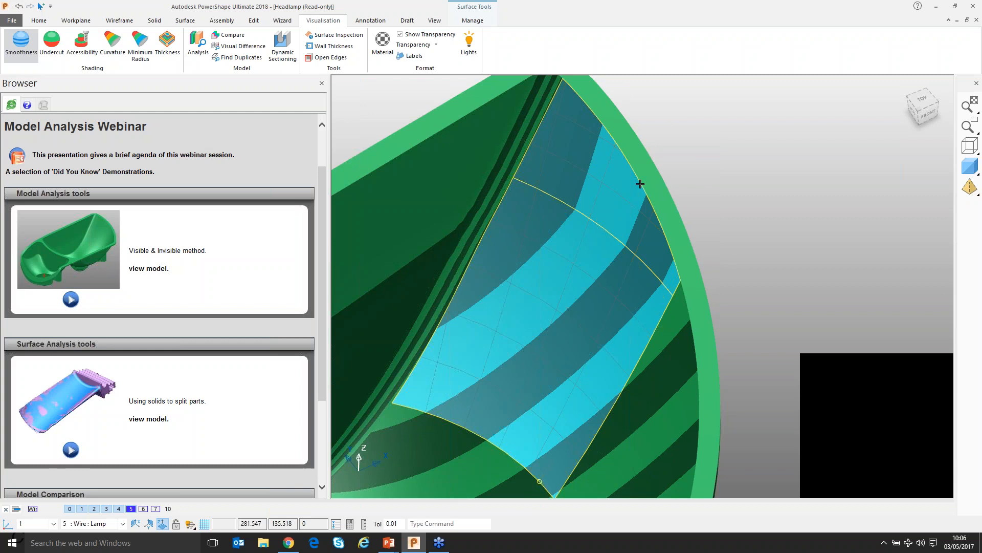
scroll(640, 183, "down", 5)
left_click(640, 183)
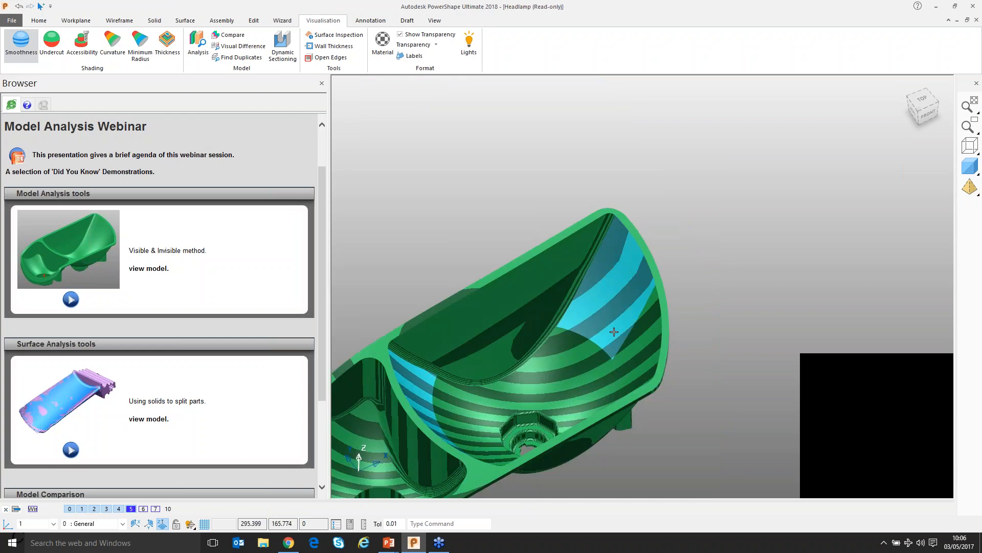
Inspect the smoothness stripes on the filleted edges and corners of the octagonal bulb-holder boss on the headlamp's underside
middle_click_drag(614, 331, 545, 216)
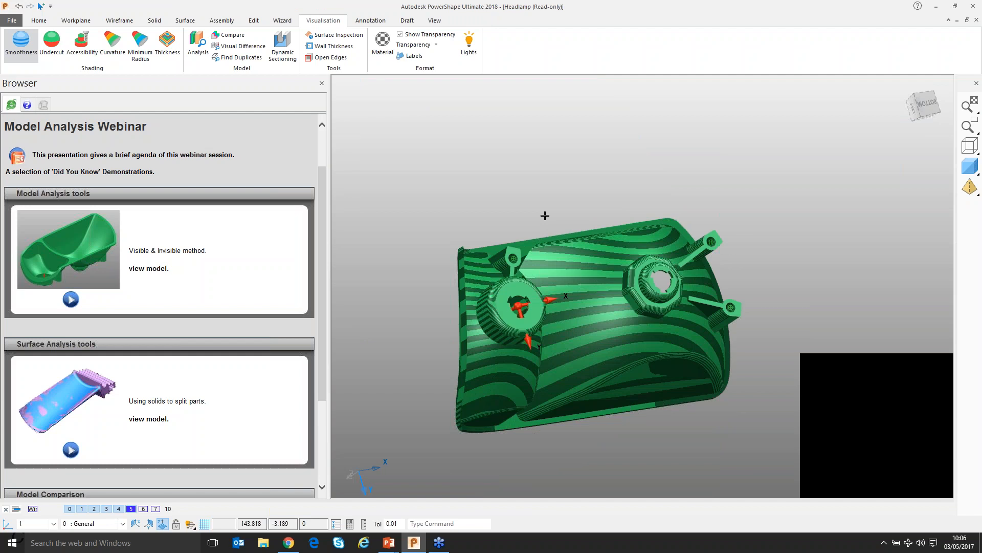
middle_click_drag(545, 215, 705, 190)
middle_click_drag(560, 229, 675, 330, "ctrl+shift")
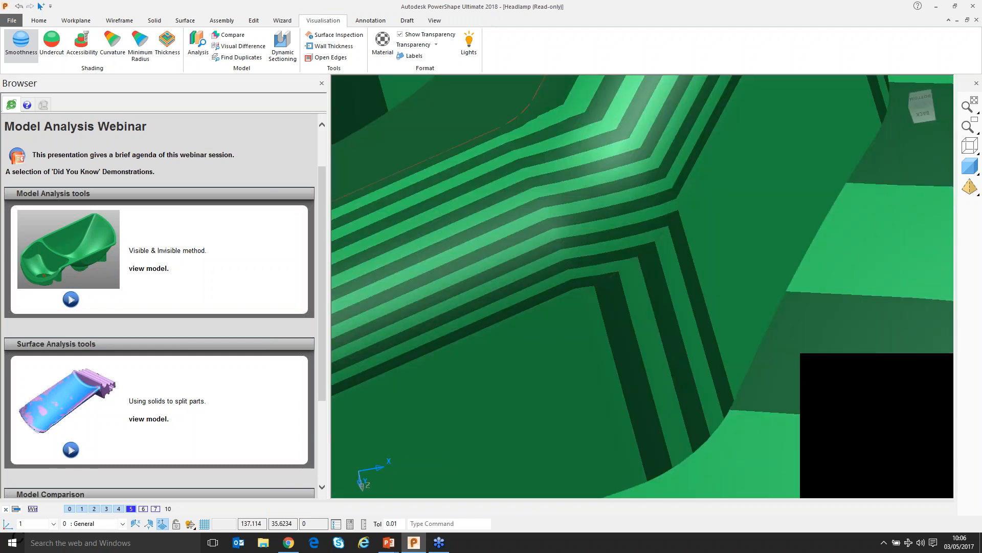
middle_click_drag(630, 241, 601, 192, "shift")
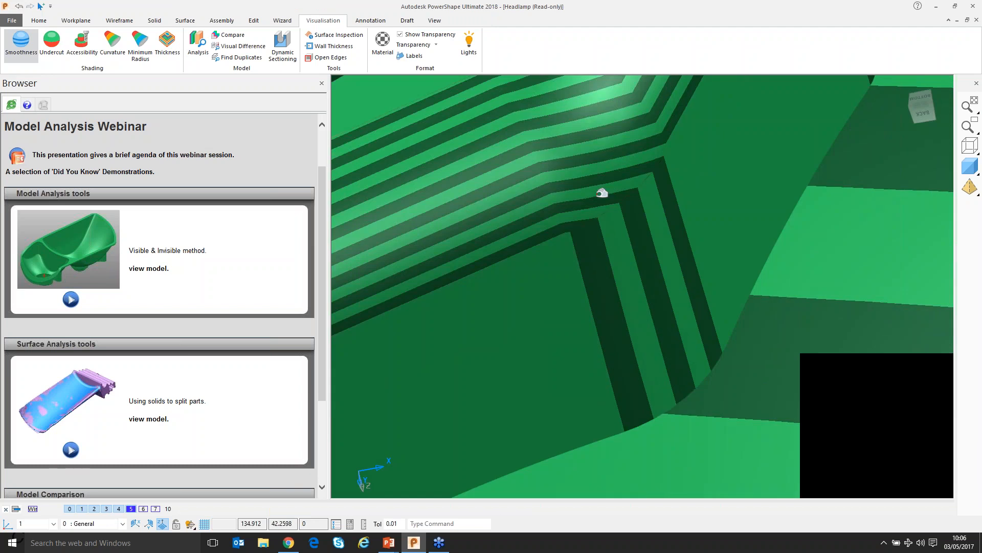
scroll(602, 192, "down", 4)
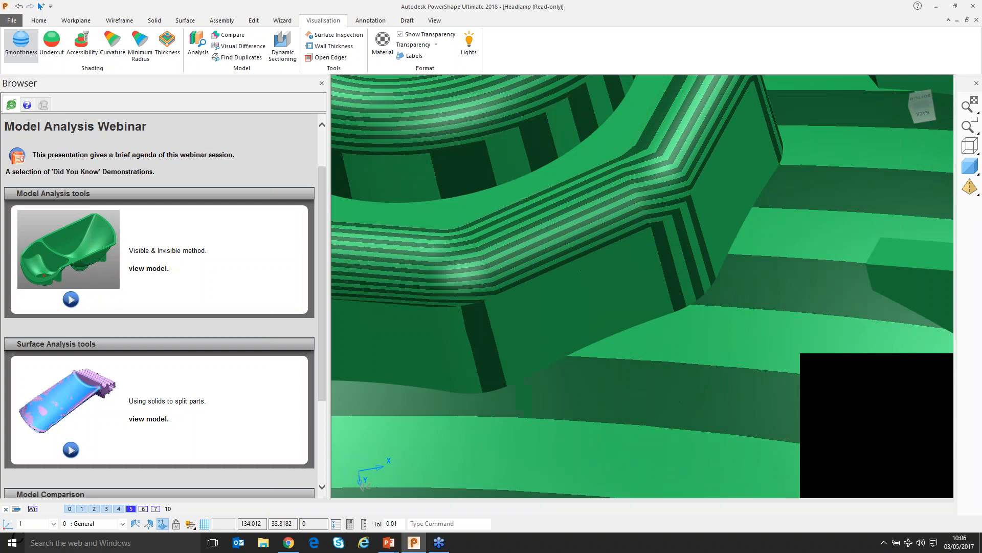
scroll(388, 359, "up", 4)
middle_click_drag(664, 228, 648, 250, "shift")
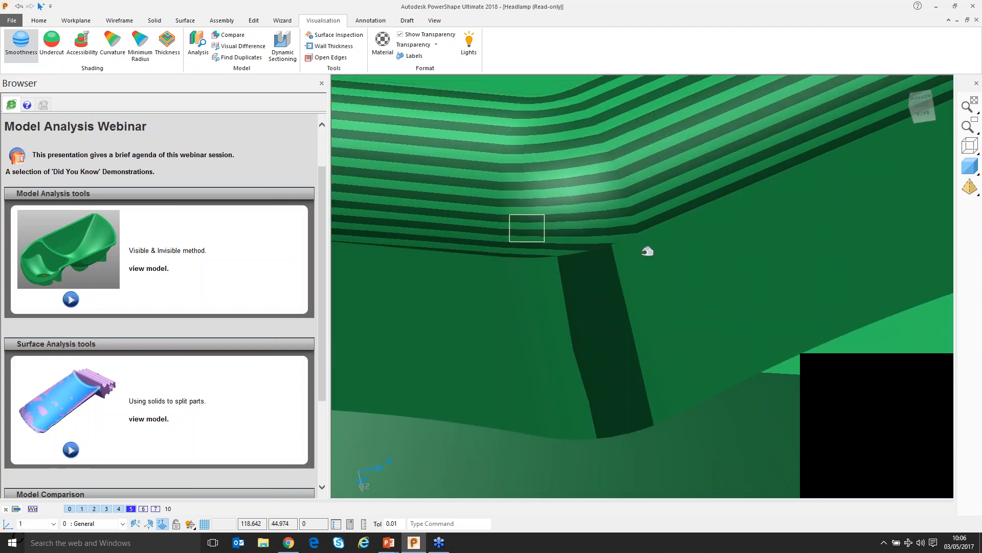
scroll(686, 261, "up", 2)
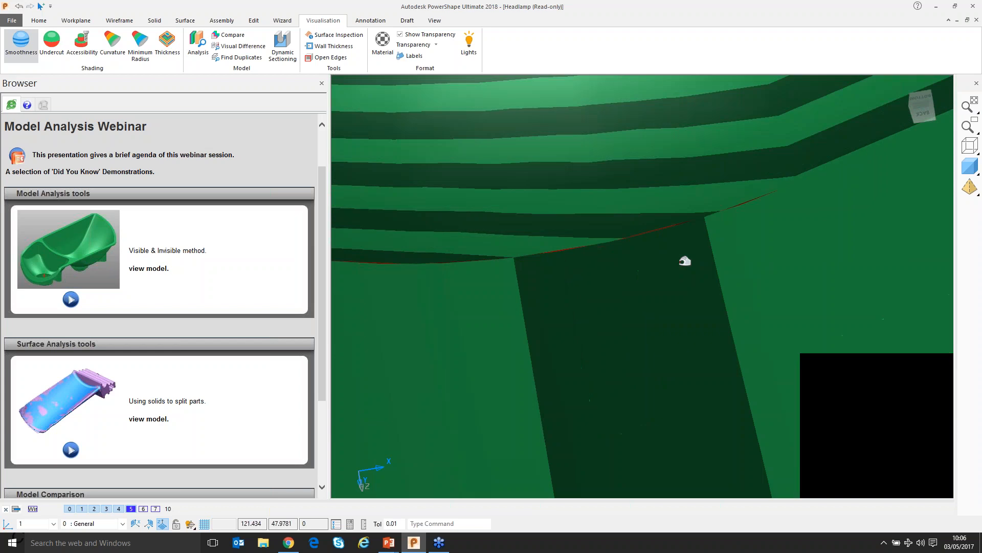
Switch off smoothness shading and compare the octagonal boss's filleted edges and corners in plain shading
scroll(686, 261, "down", 2)
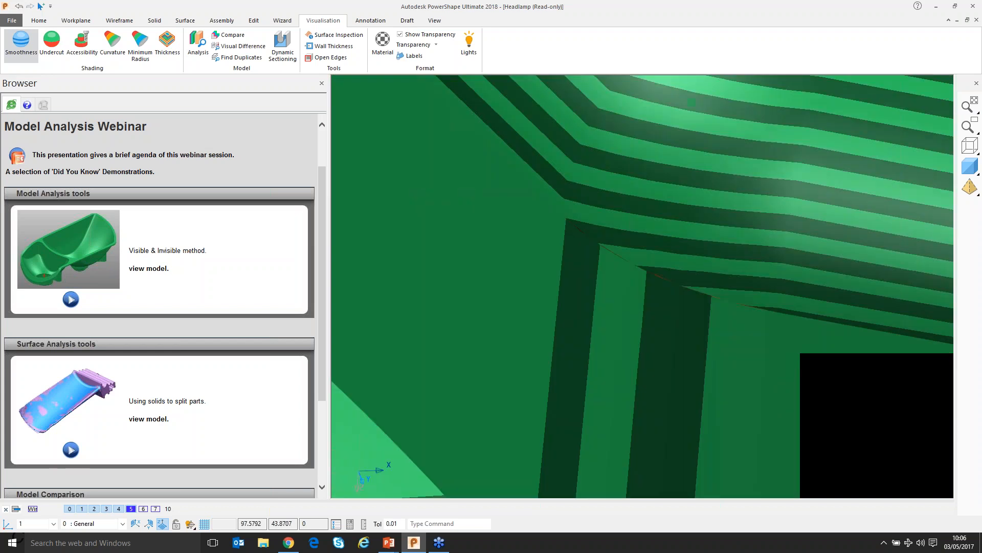
middle_click_drag(804, 342, 692, 276, "shift")
scroll(692, 277, "down", 3)
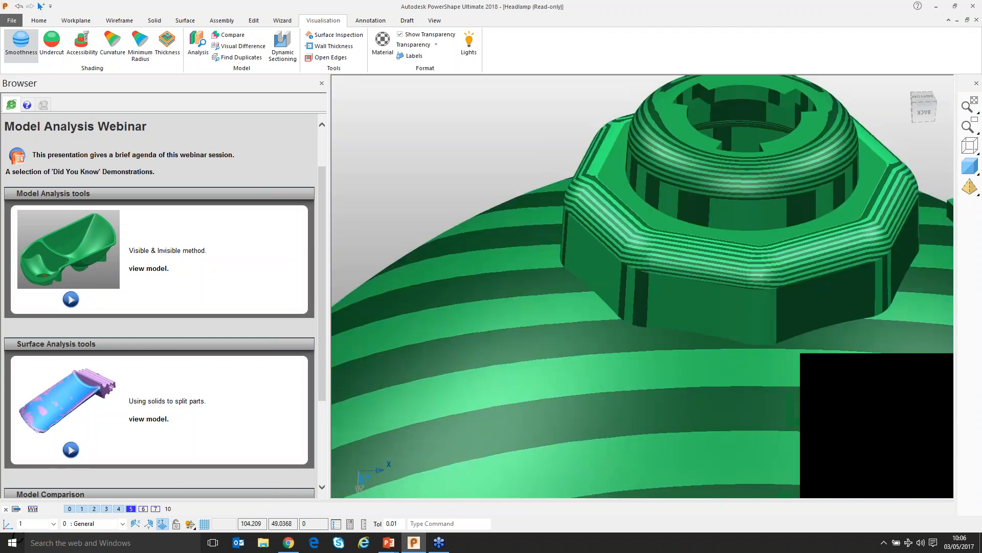
key("F3")
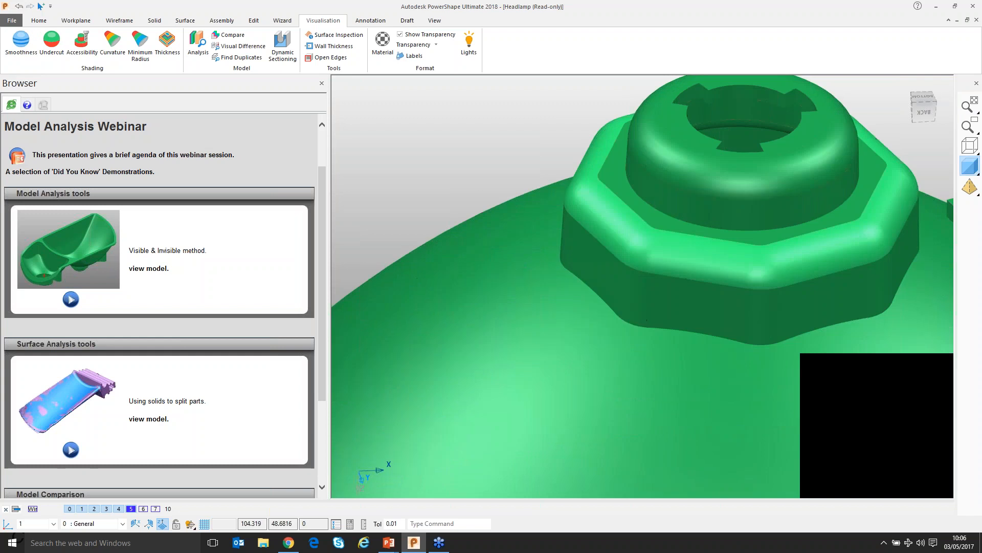
middle_click_drag(692, 276, 680, 279)
left_click(436, 141)
middle_click_drag(436, 142, 494, 166)
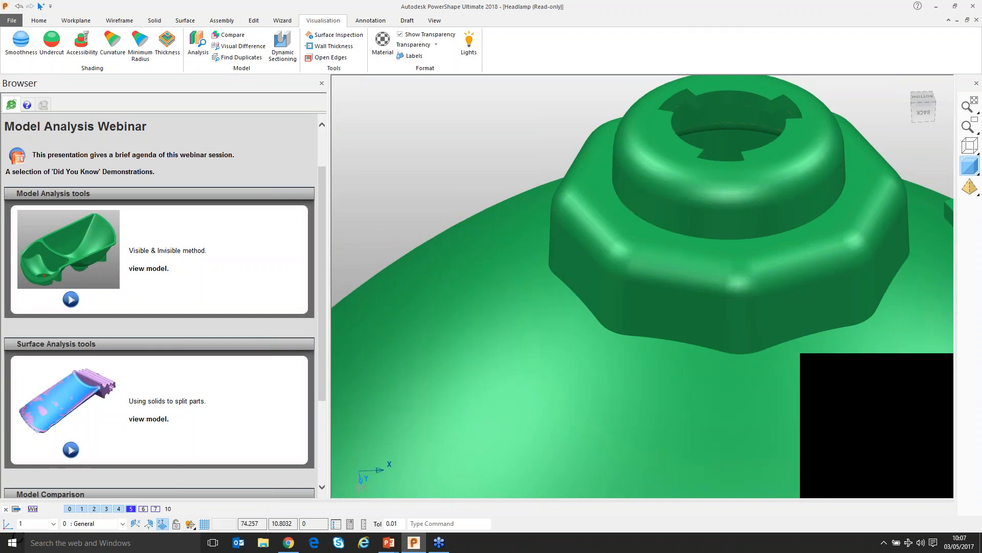
Reapply smoothness shading and inspect how the stripes run around the octagonal boss's filleted corners and side walls
left_click(21, 44)
scroll(524, 332, "up", 5)
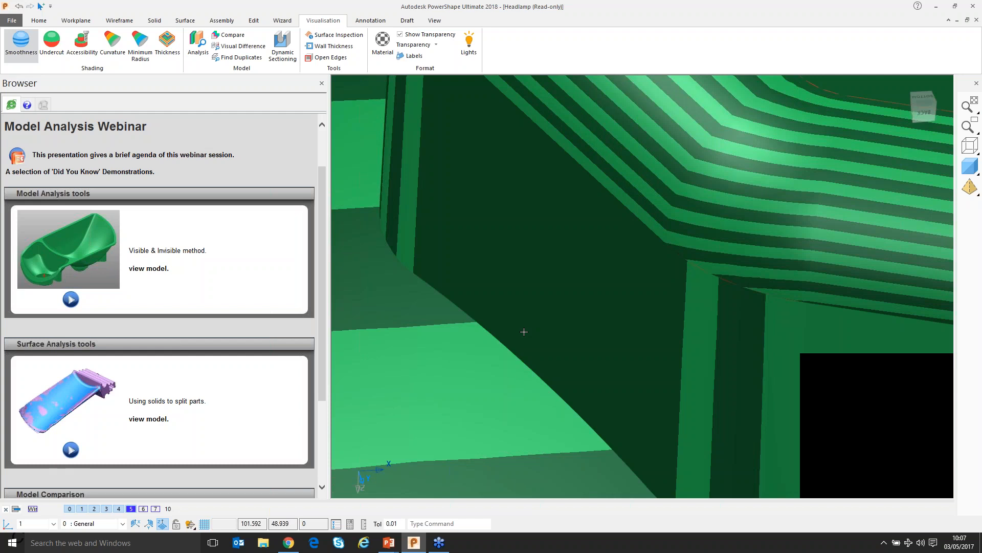
middle_click_drag(524, 331, 507, 328)
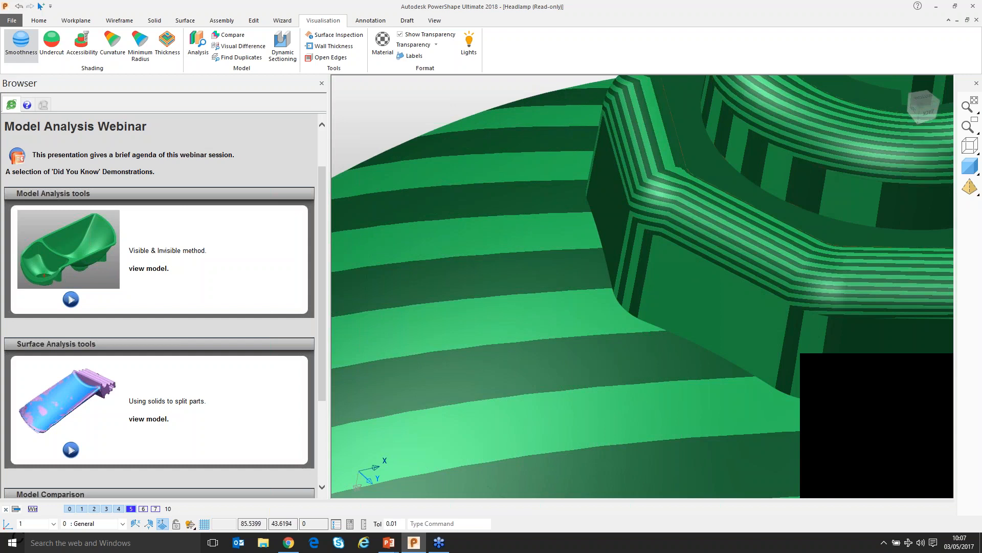
scroll(642, 287, "down", 4)
middle_click_drag(643, 287, 607, 263)
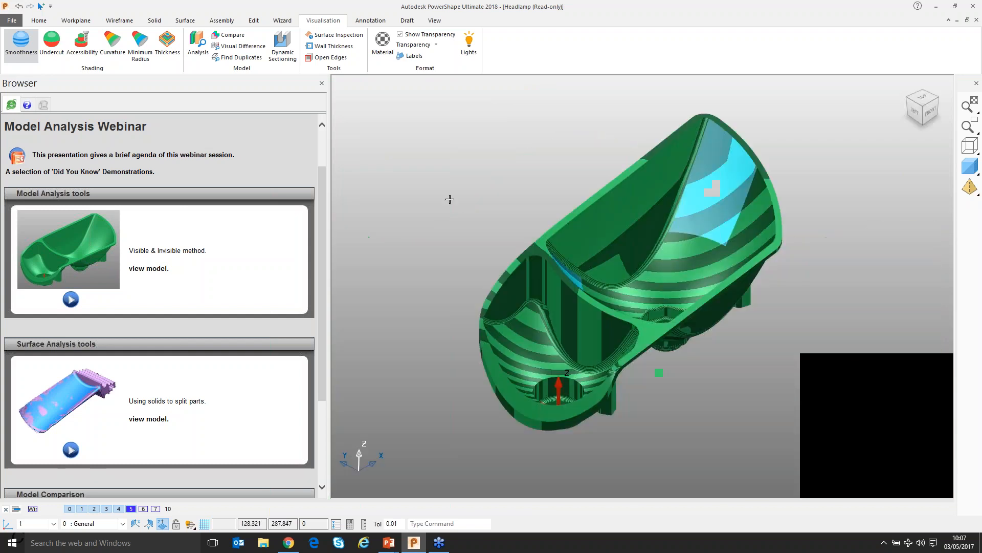
Return the whole headlamp to plain shading and restore the cyan reflector patches to their green colour
key("F3")
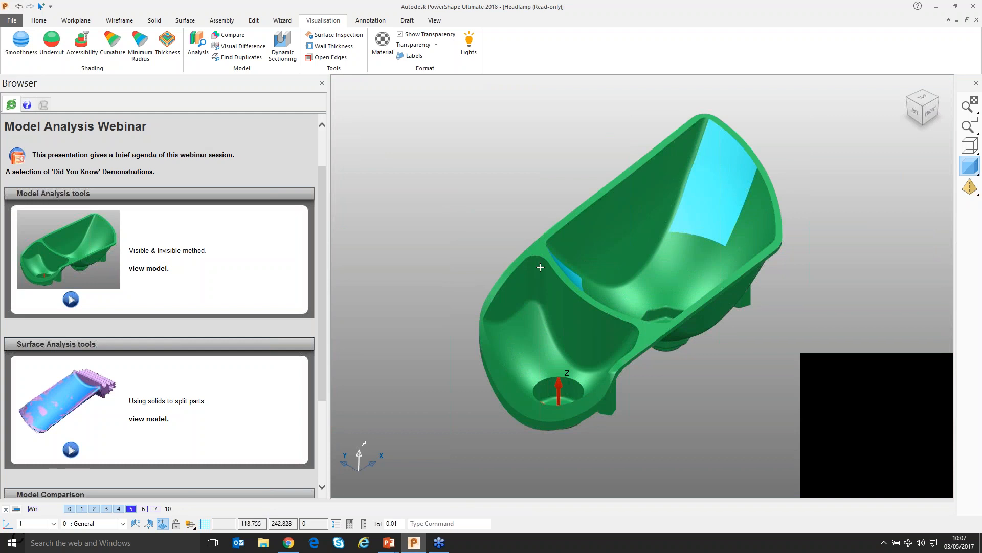
middle_click_drag(541, 267, 535, 271)
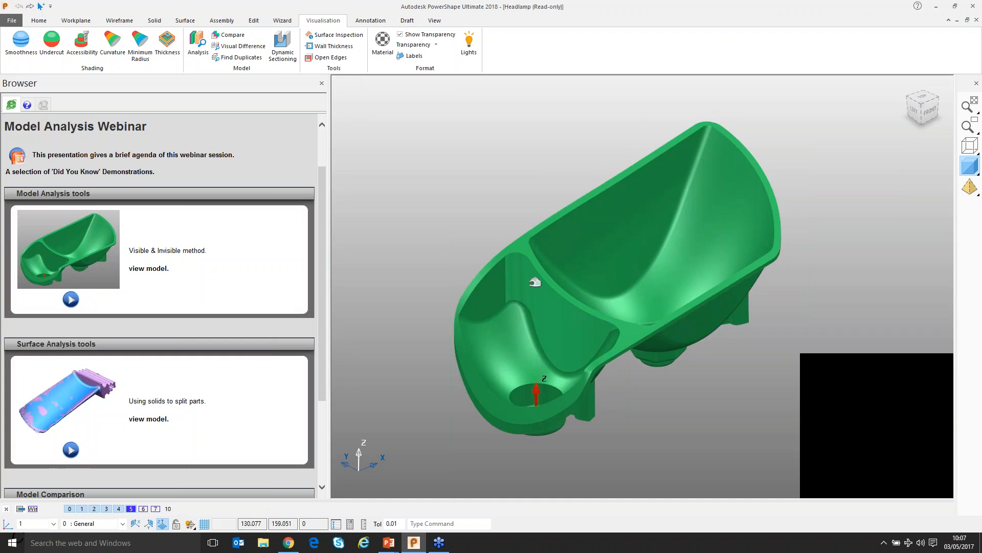
middle_click_drag(521, 300, 520, 310)
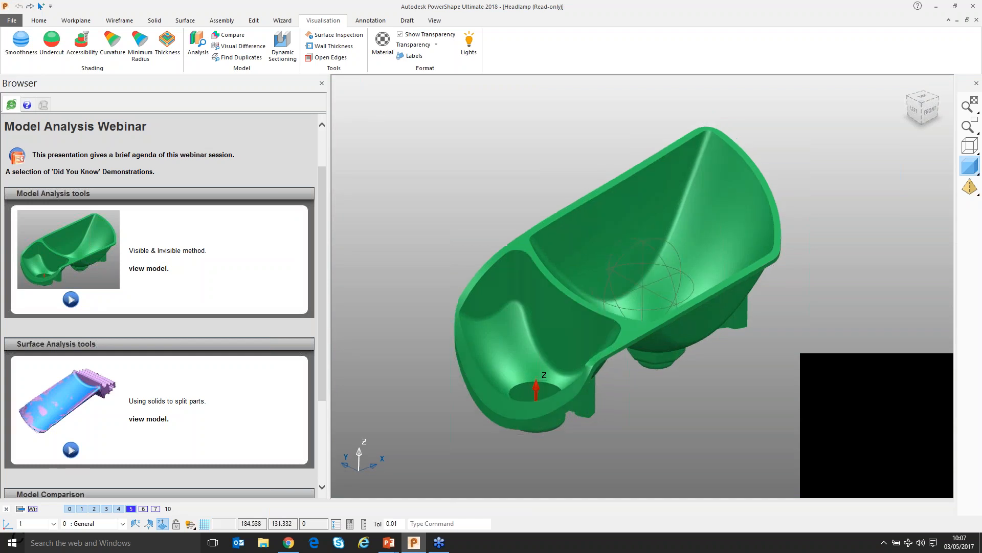
Apply undercut shading to the headlamp and examine its draft zones from above and in an isometric view
left_click(52, 44)
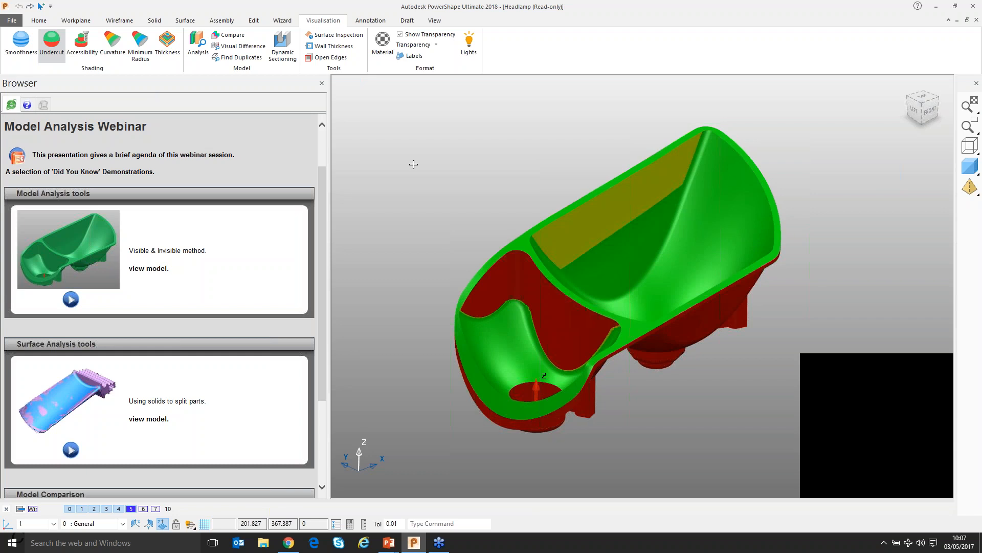
key("ctrl+5")
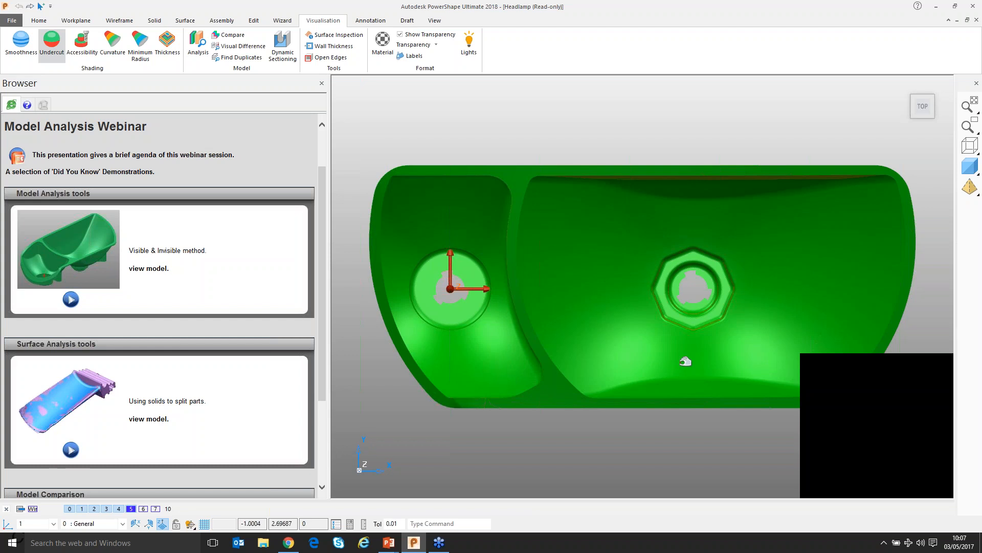
key("ctrl+1")
middle_click_drag(509, 125, 490, 150)
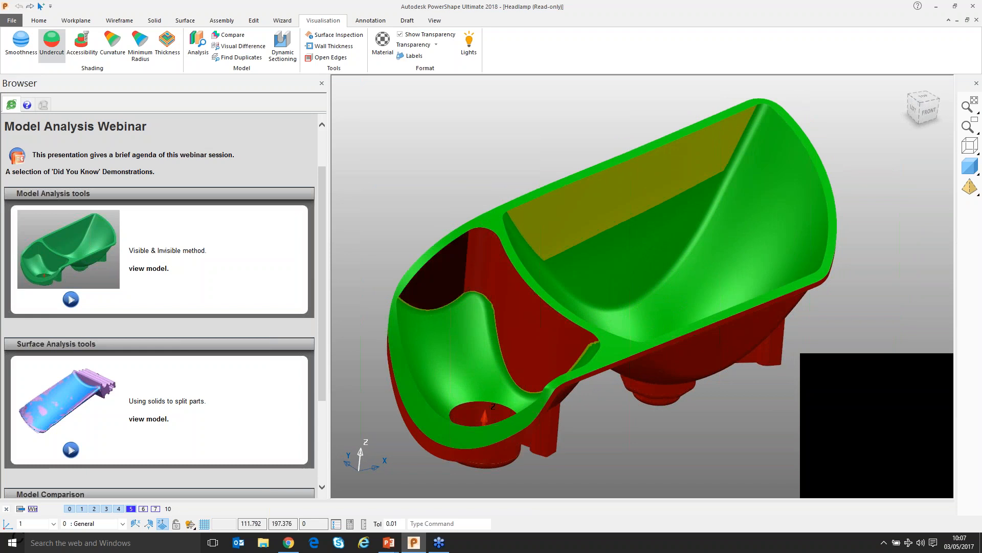
middle_click_drag(383, 149, 393, 161)
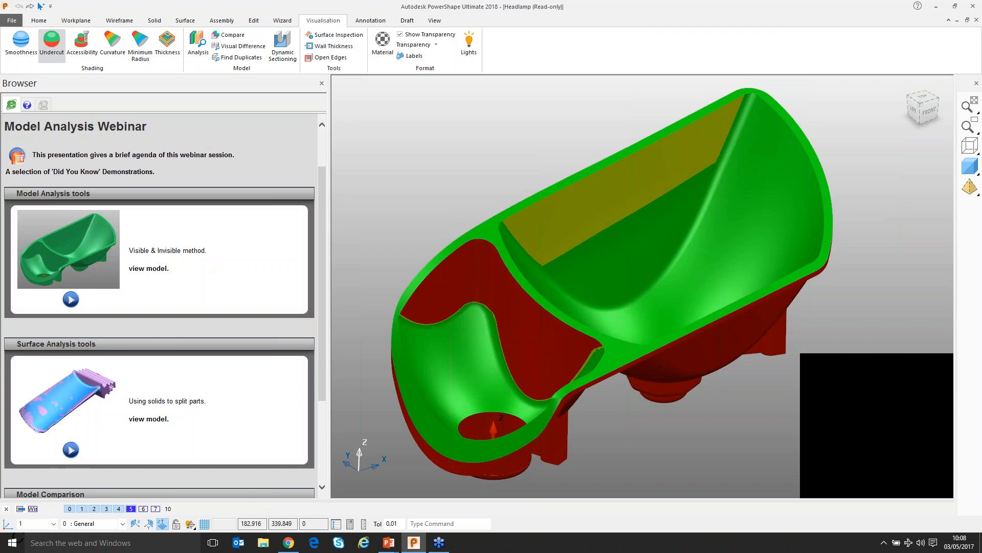
Review the undercut settings in the application's Surface Analysis options and close them without making changes
left_click(11, 21)
left_click(33, 241)
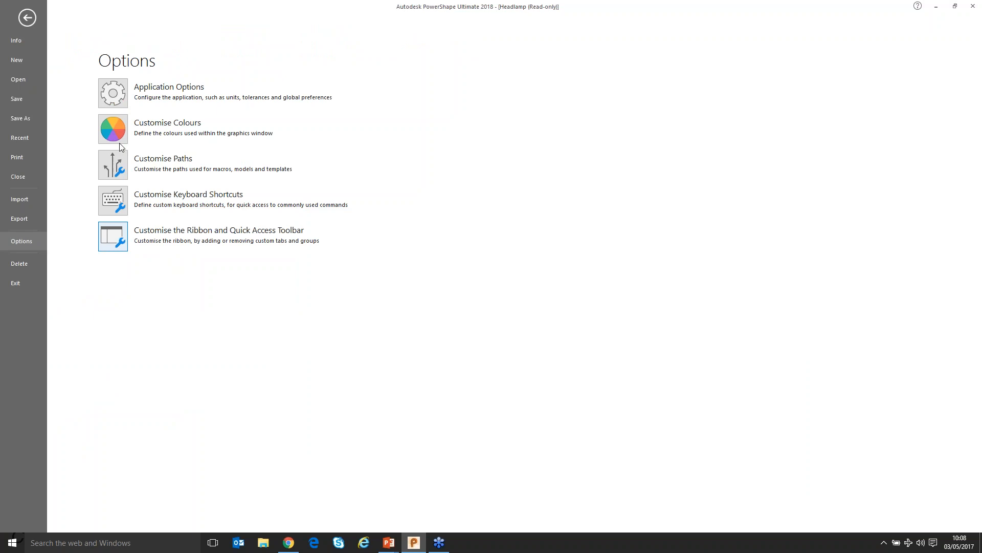
left_click(117, 98)
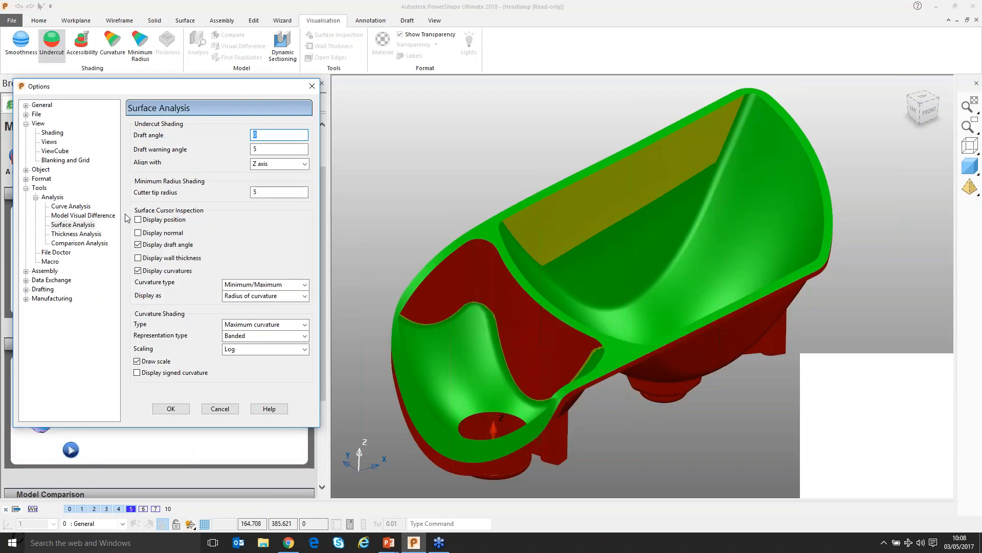
left_click(72, 224)
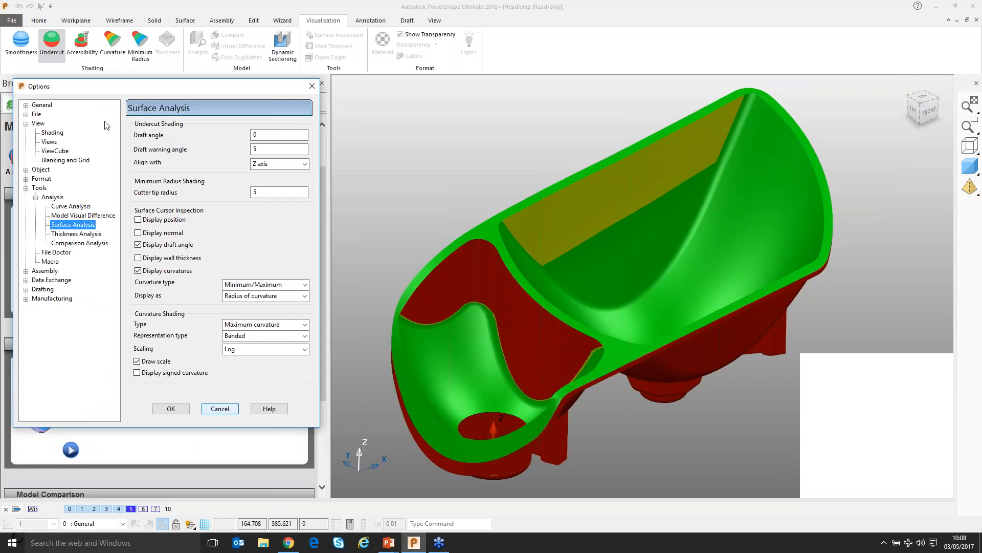
left_click(221, 410)
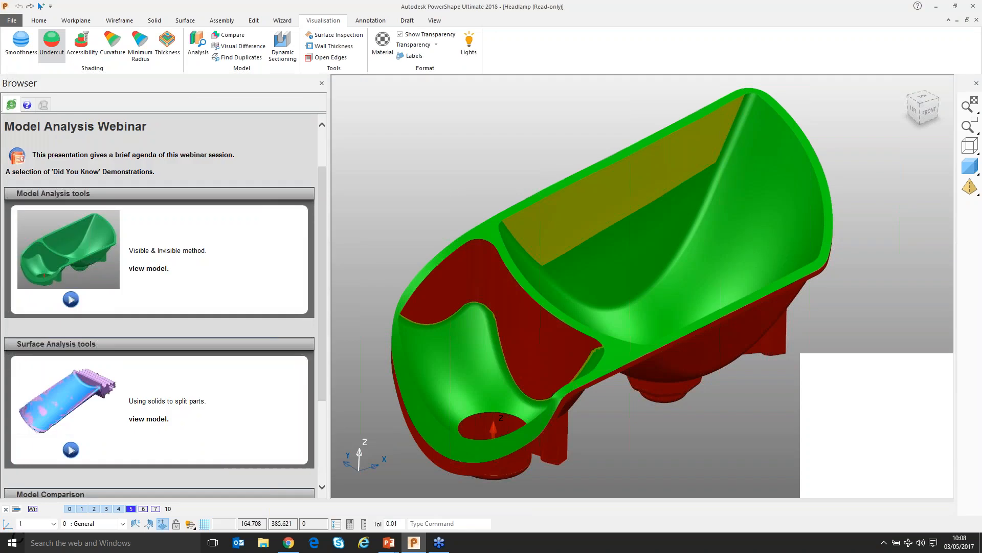
middle_click_drag(409, 203, 412, 205)
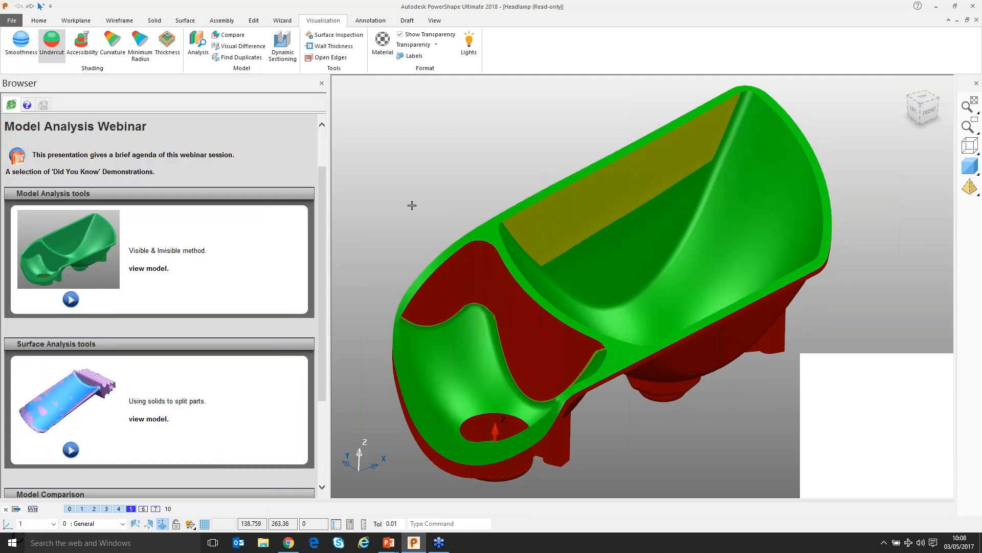
Open the Surface Analysis options directly from undercut shading and examine the yellow and red zones on the headlamp
right_click(52, 46)
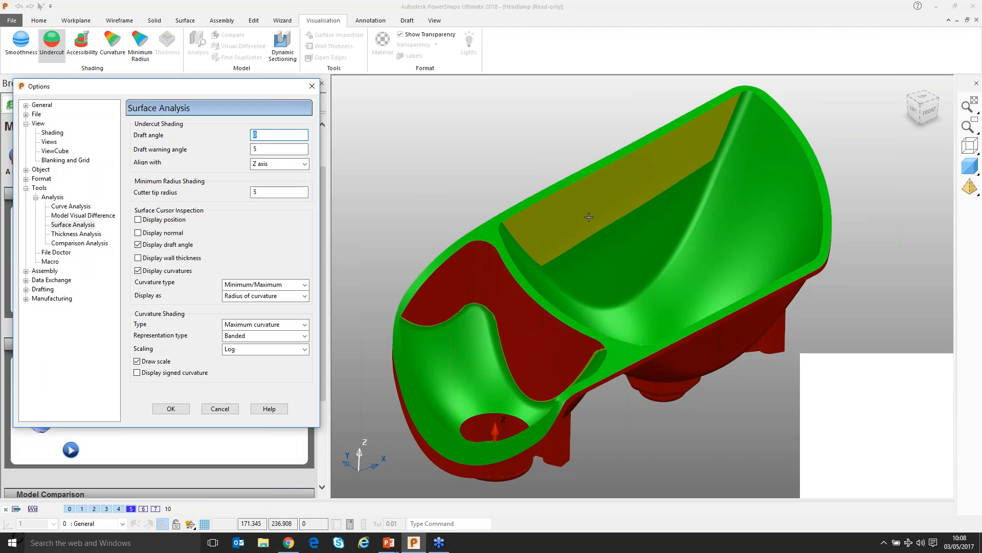
scroll(589, 217, "up", 1)
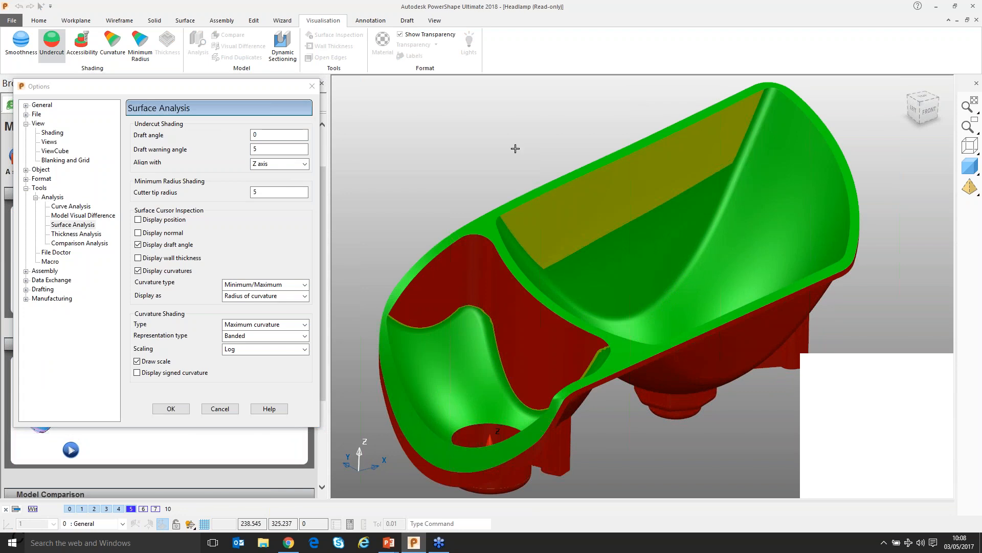
middle_click_drag(515, 149, 519, 146)
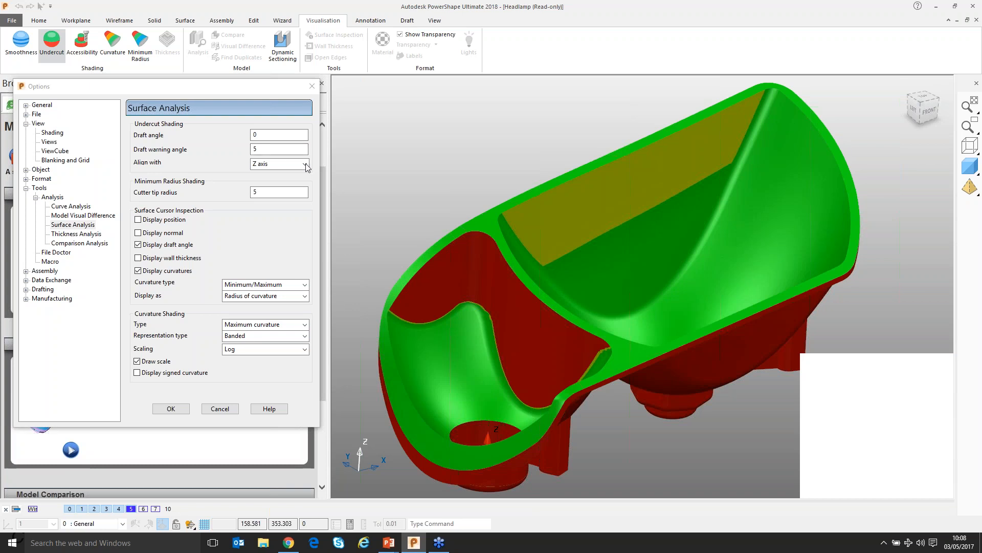
middle_click_drag(486, 220, 501, 226)
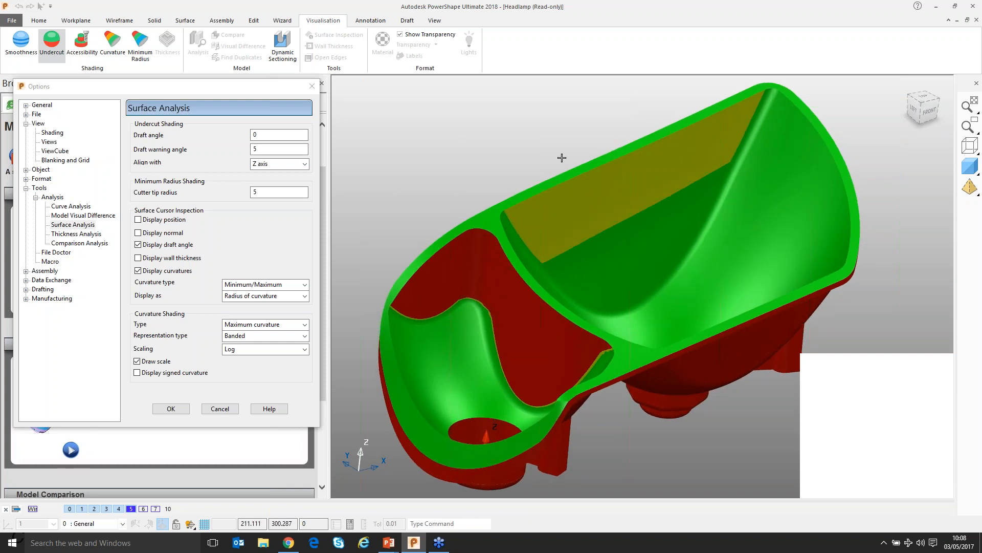
middle_click_drag(562, 157, 625, 175)
scroll(626, 175, "down", 2)
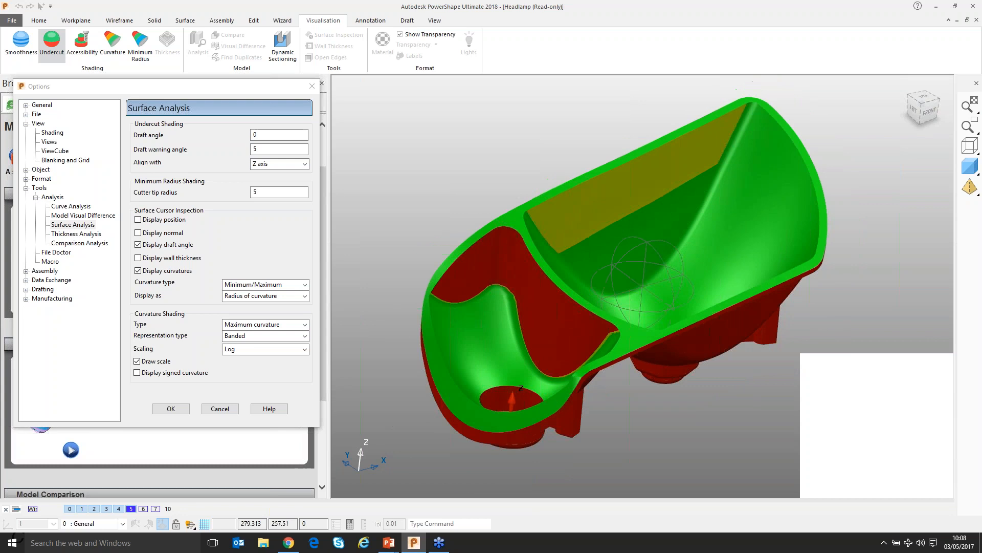
scroll(629, 271, "up", 2)
scroll(614, 358, "down", 1)
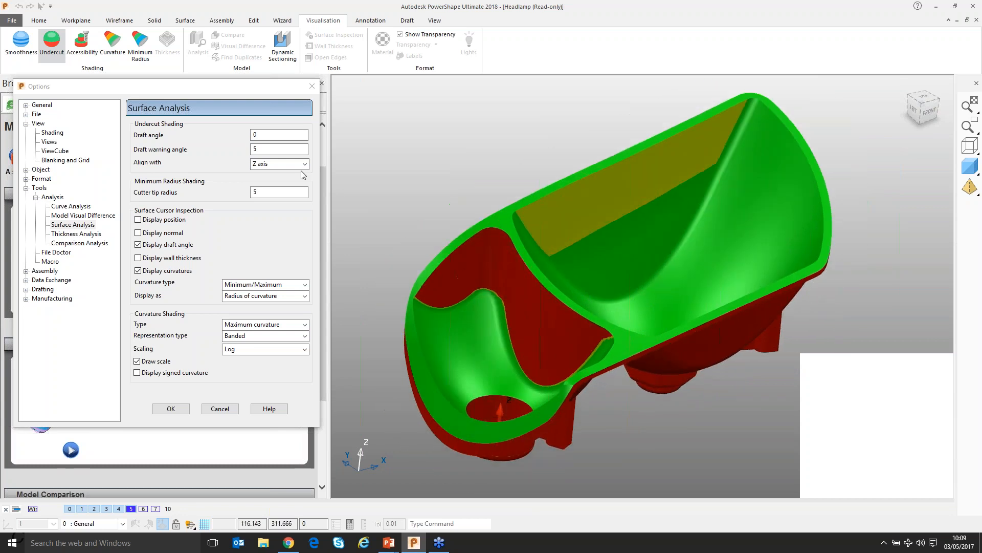
Try aligning the undercut shading with the Y axis and with the principal axis
left_click(304, 164)
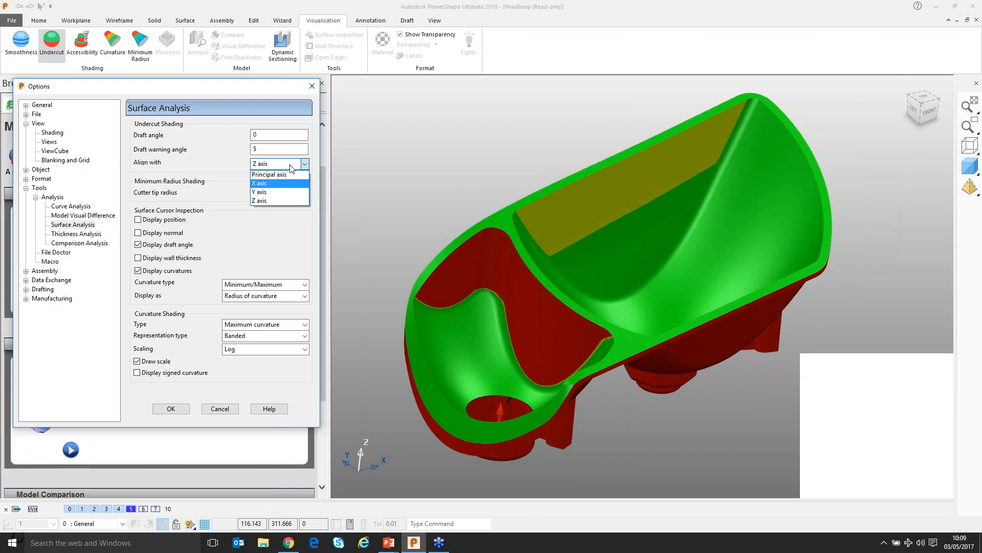
left_click(288, 192)
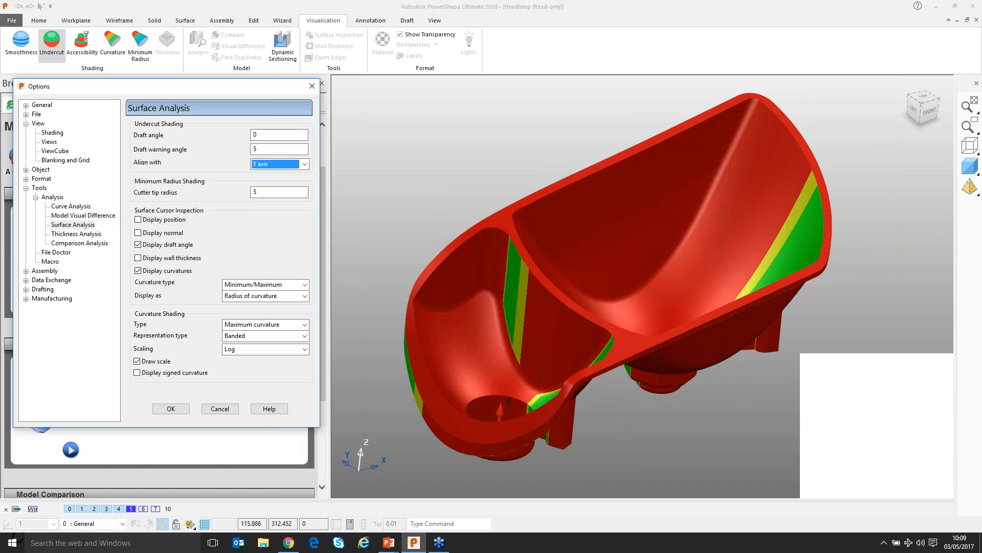
left_click(279, 163)
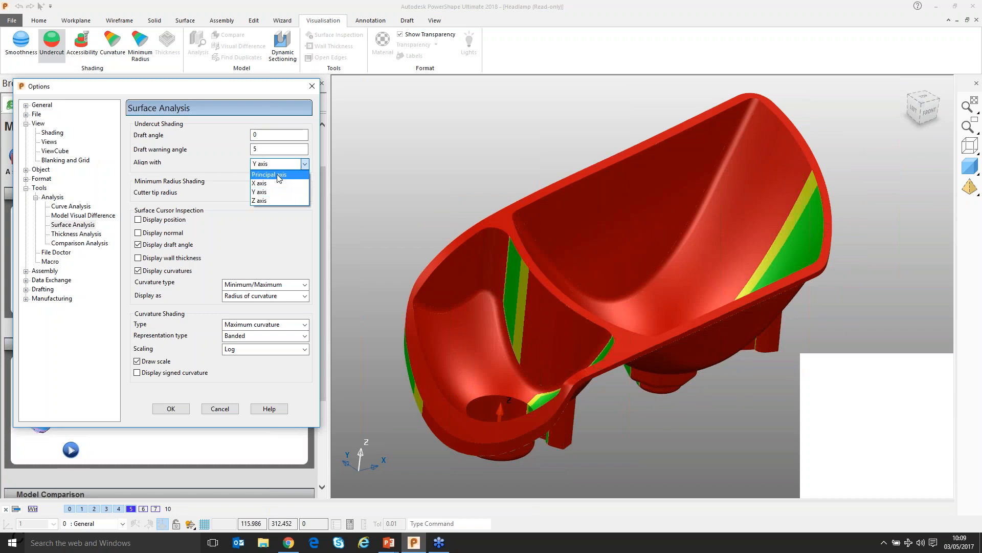
left_click(278, 175)
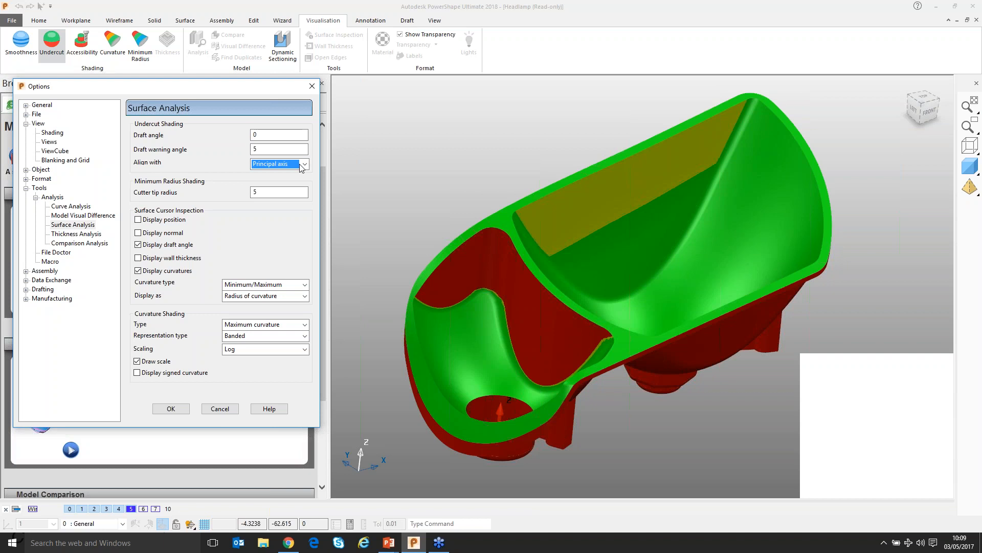
Align the undercut shading with the Z axis again and inspect the draft zones inside the reflector bowls
key("alt+Down")
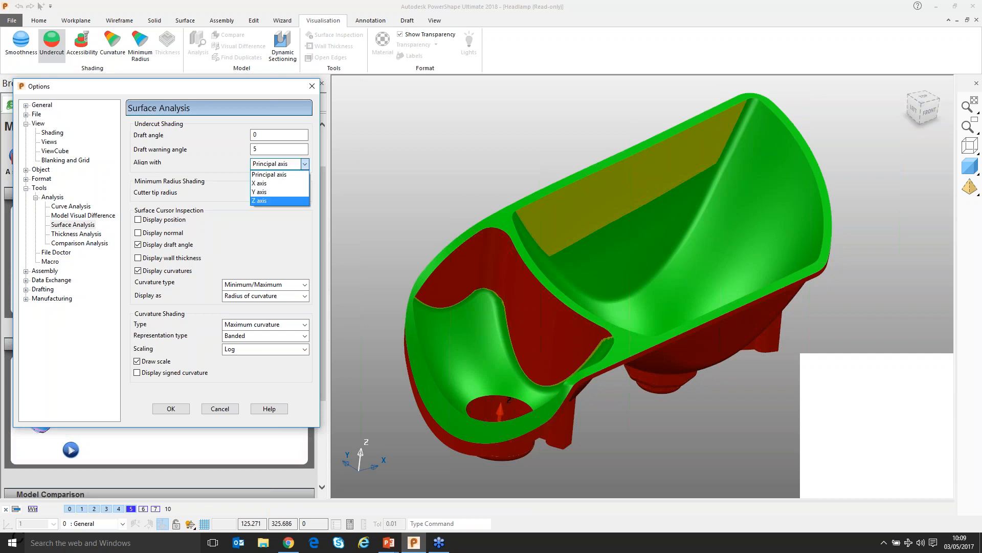
left_click(276, 200)
left_click(537, 226)
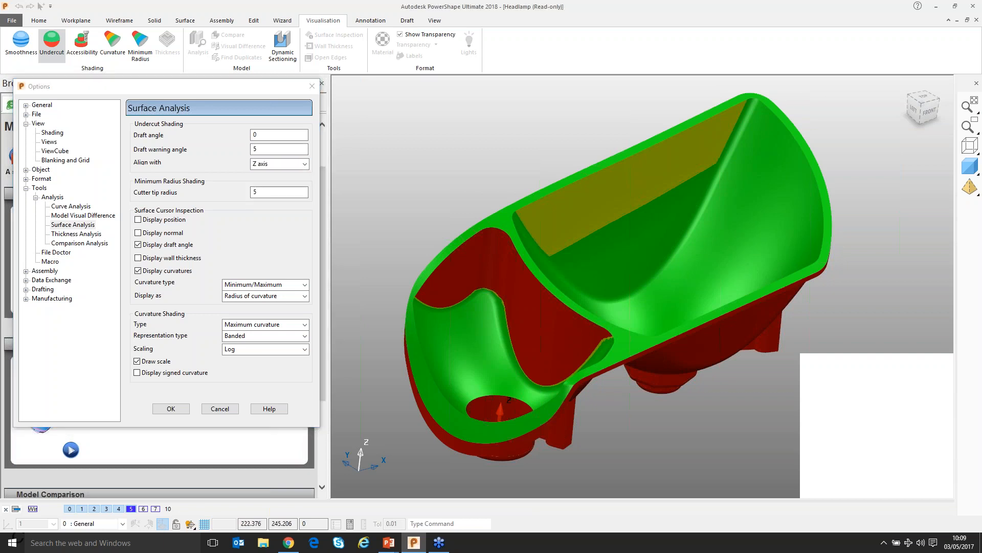
middle_click_drag(588, 246, 591, 263)
scroll(574, 324, "down", 1)
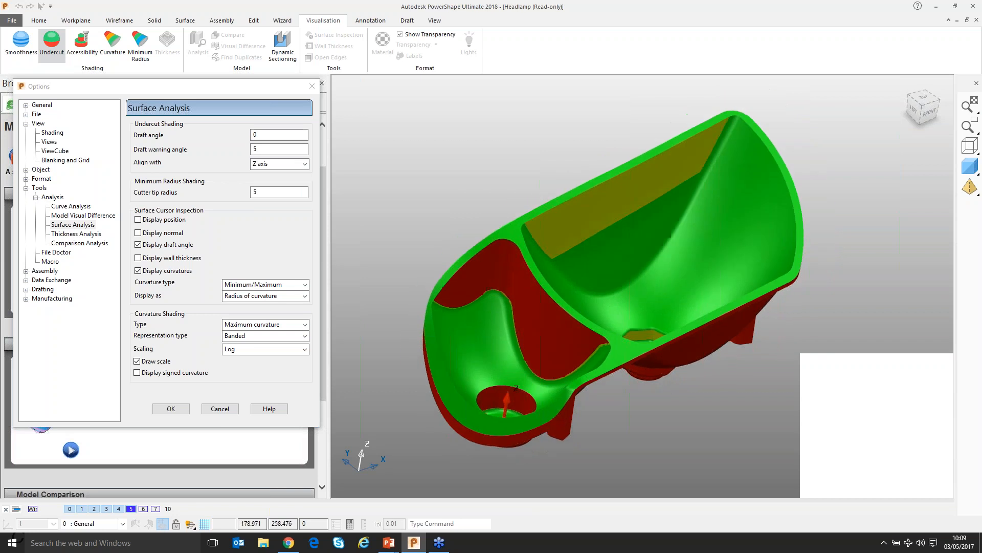
Set the draft warning angle for undercut shading to 0.001 and check the reflector's flat side wall
left_click(252, 150)
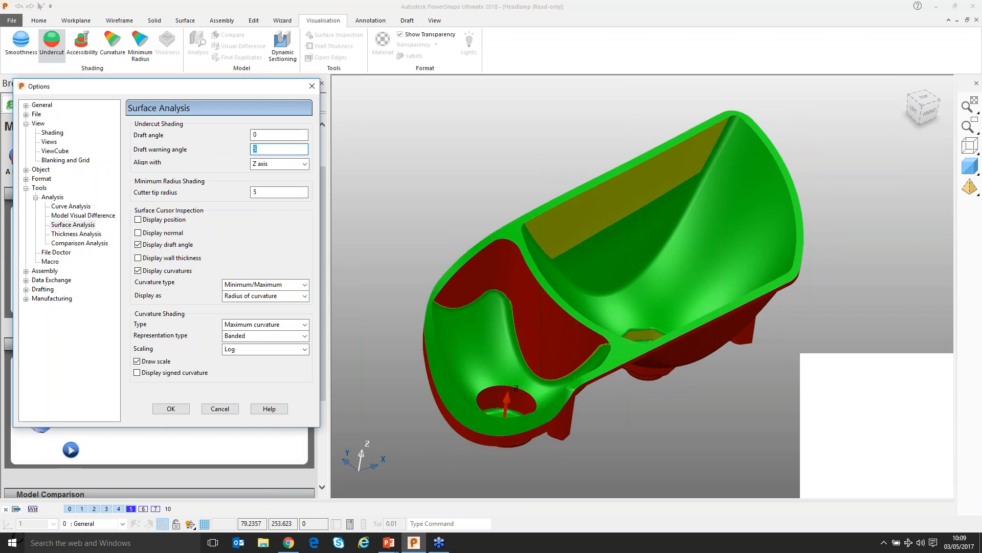
key("BackSpace")
type(".")
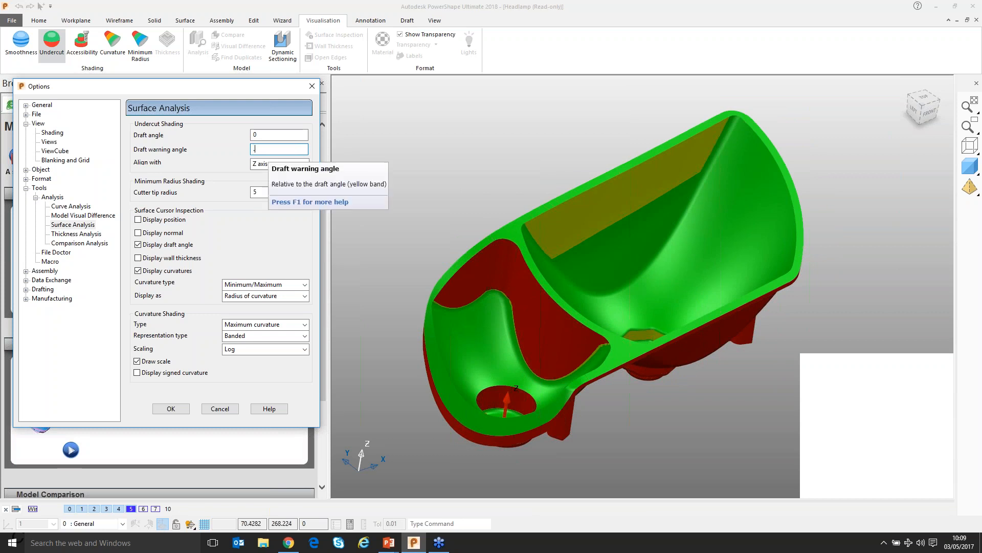
type("001")
middle_click_drag(388, 174, 390, 178)
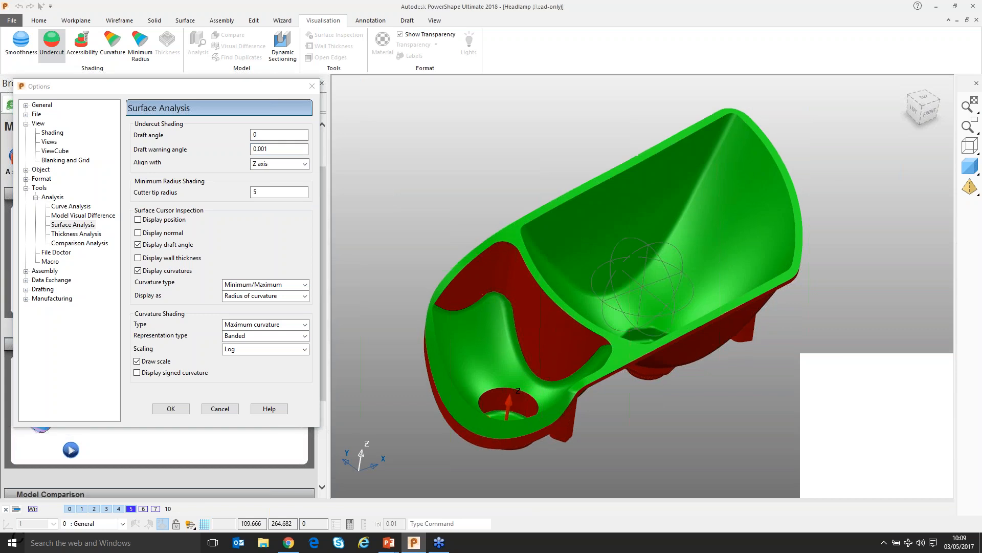
Try a draft angle of -0.001 for undercut shading and check the headlamp's vertical walls
double_click(269, 134)
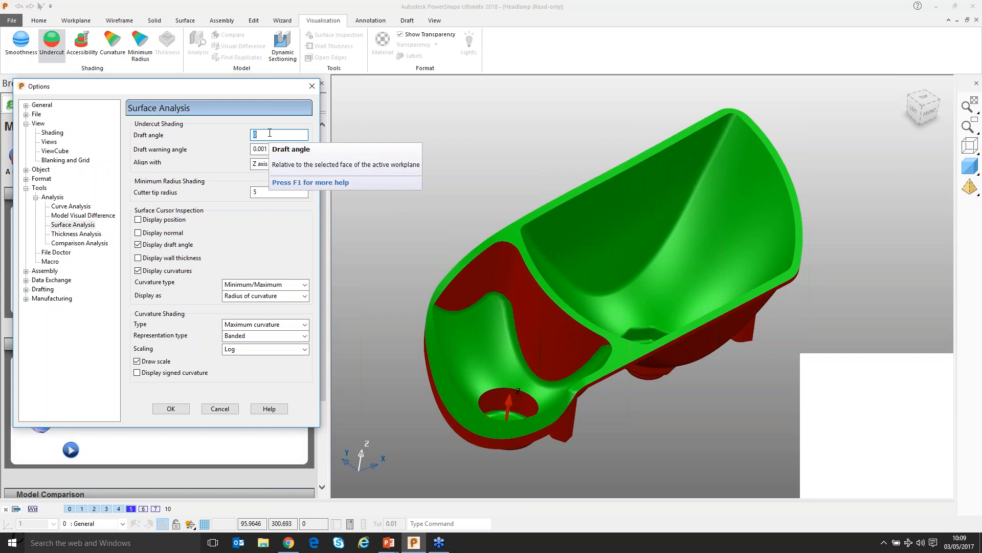
type("-0.")
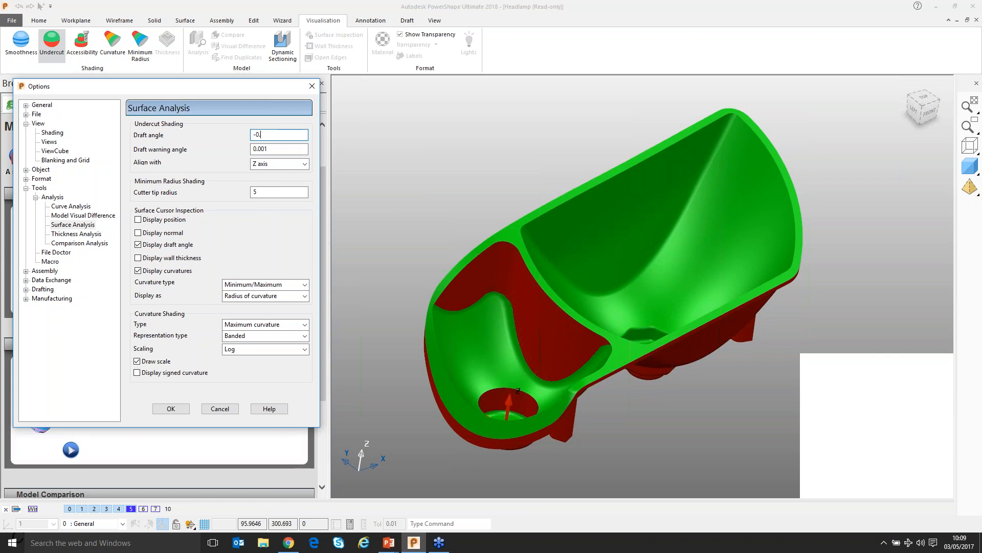
type("001")
middle_click_drag(574, 234, 591, 217)
scroll(573, 227, "up", 2)
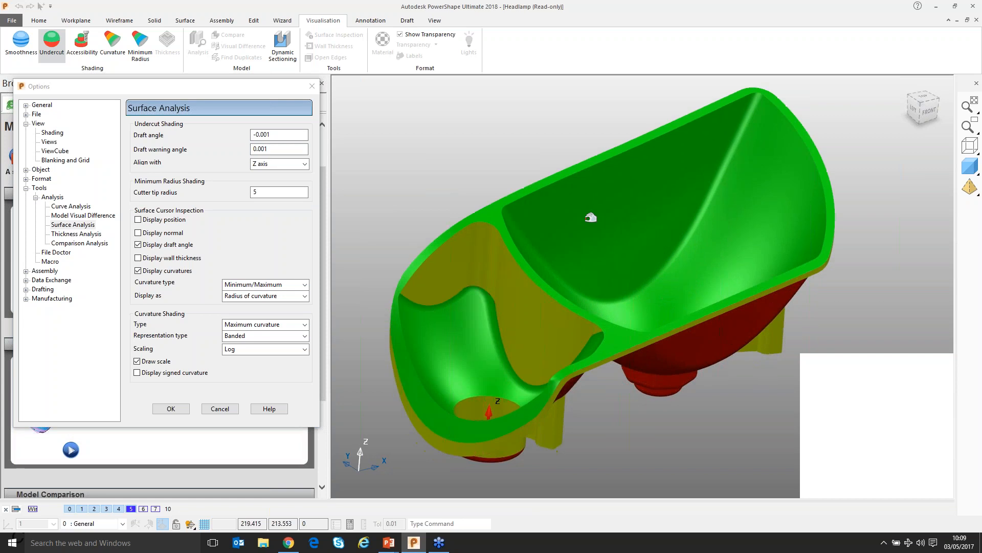
scroll(591, 218, "down", 1)
scroll(651, 225, "down", 1)
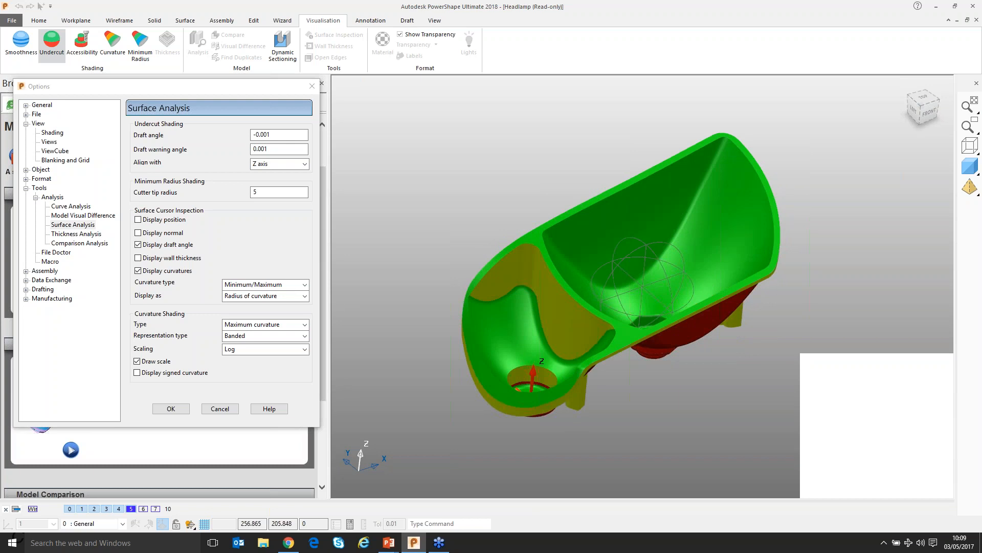
Examine the draft zones on the headlamp from the top view and at an angle, then discard the Surface Analysis option changes
middle_click_drag(652, 225, 547, 121)
left_click(924, 99)
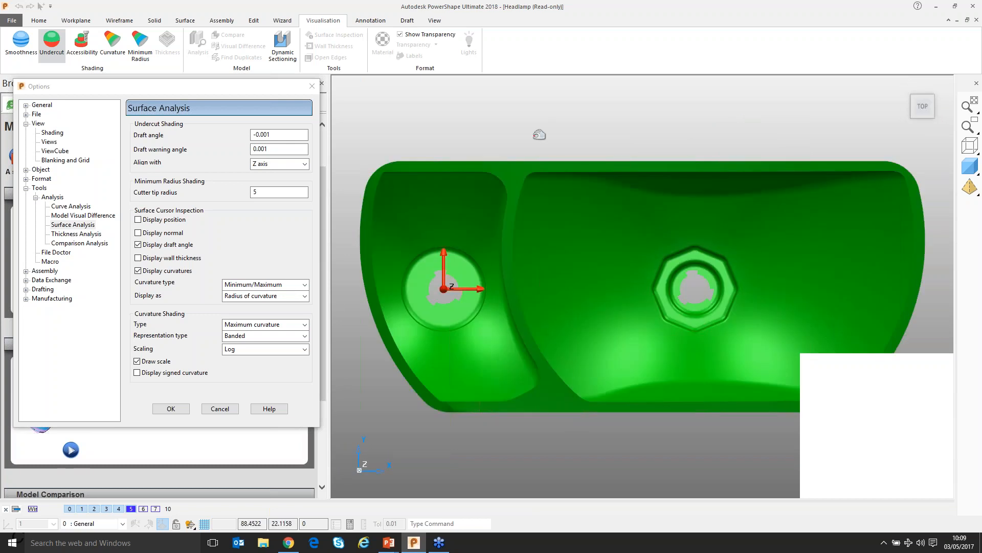
middle_click_drag(578, 305, 569, 251, "shift")
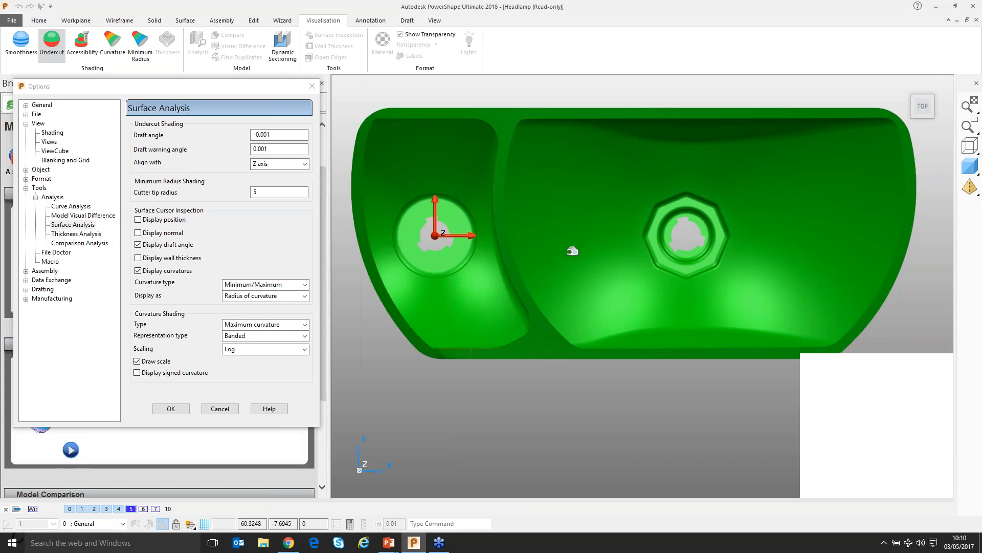
middle_click_drag(567, 381, 635, 280)
scroll(618, 303, "down", 2)
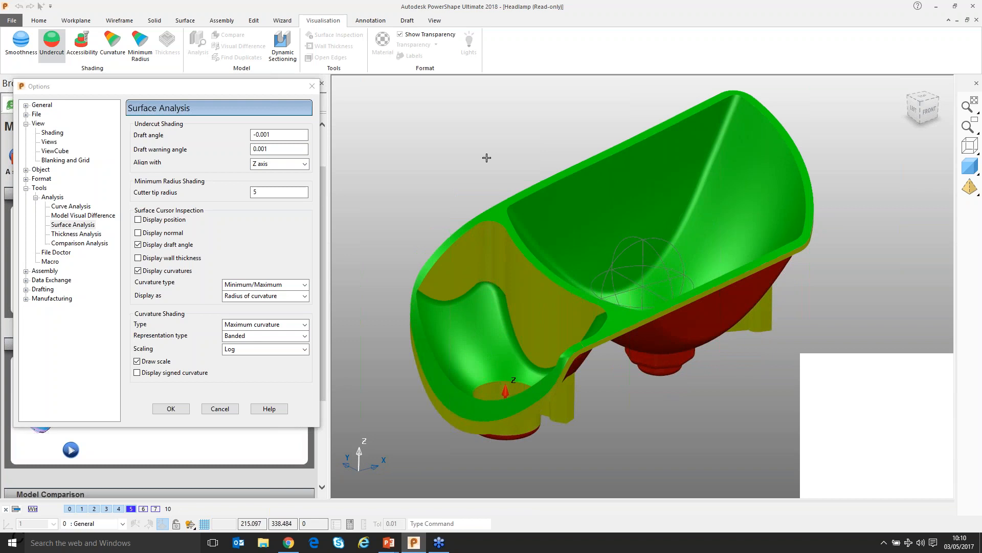
middle_click_drag(487, 158, 459, 164)
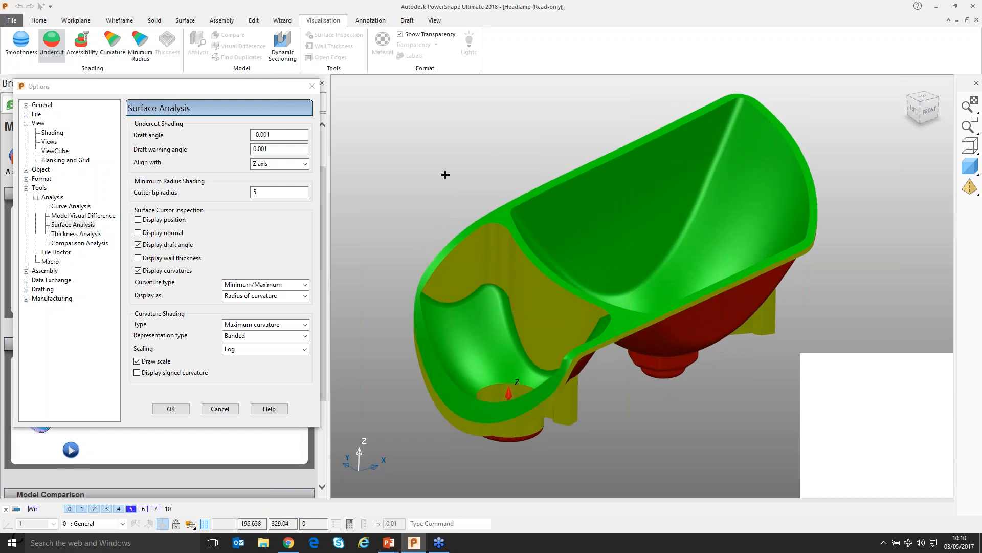
scroll(459, 168, "up", 1)
middle_click_drag(458, 169, 460, 171, "shift")
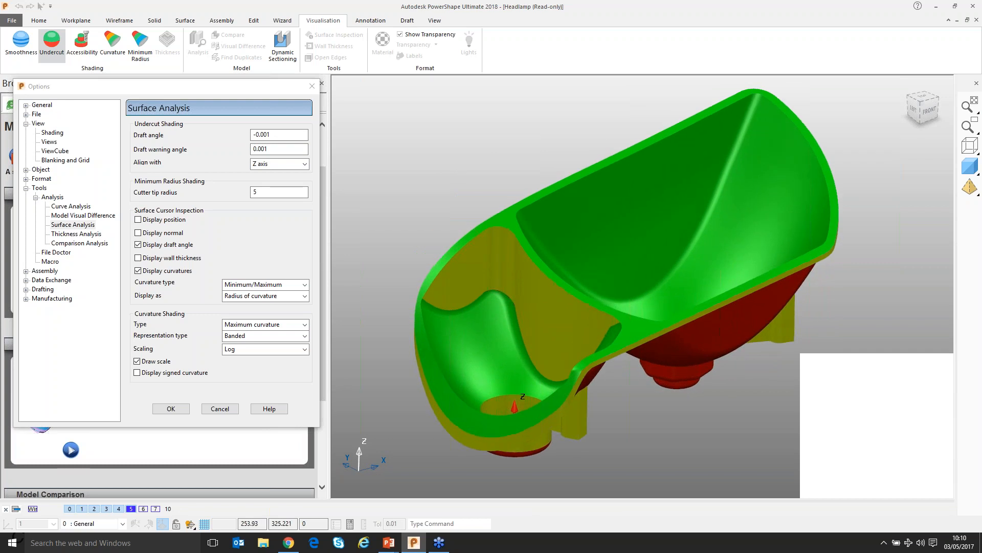
middle_click_drag(508, 237, 501, 259)
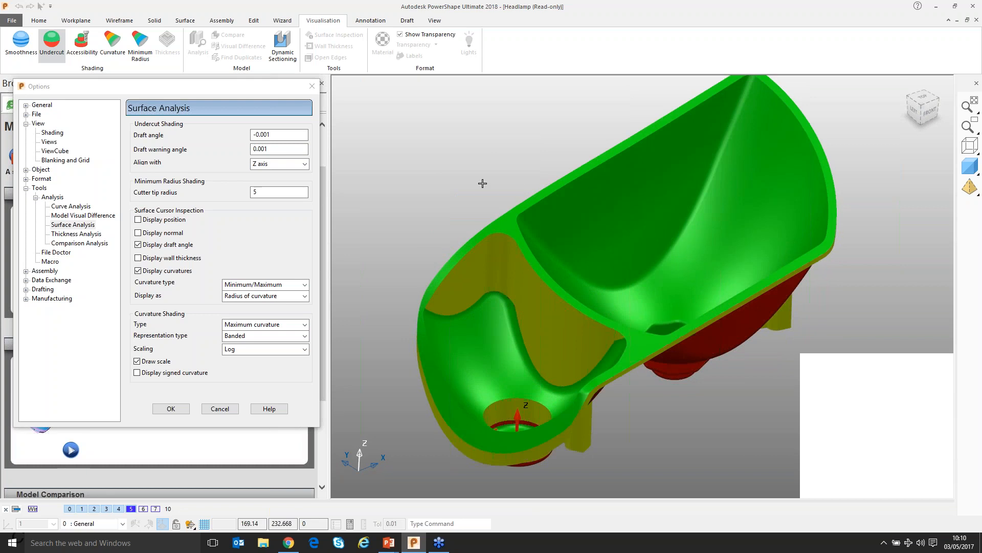
left_click(220, 409)
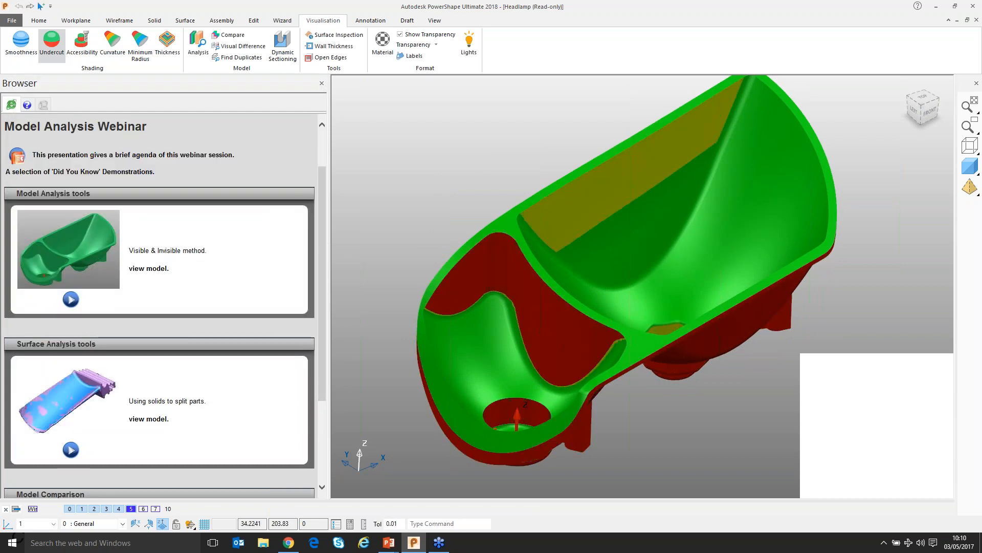
Replace undercut shading with accessibility shading and examine the headlamp from the top and isometric views
left_click(969, 166)
scroll(582, 358, "down", 2)
middle_click_drag(582, 359, 578, 373)
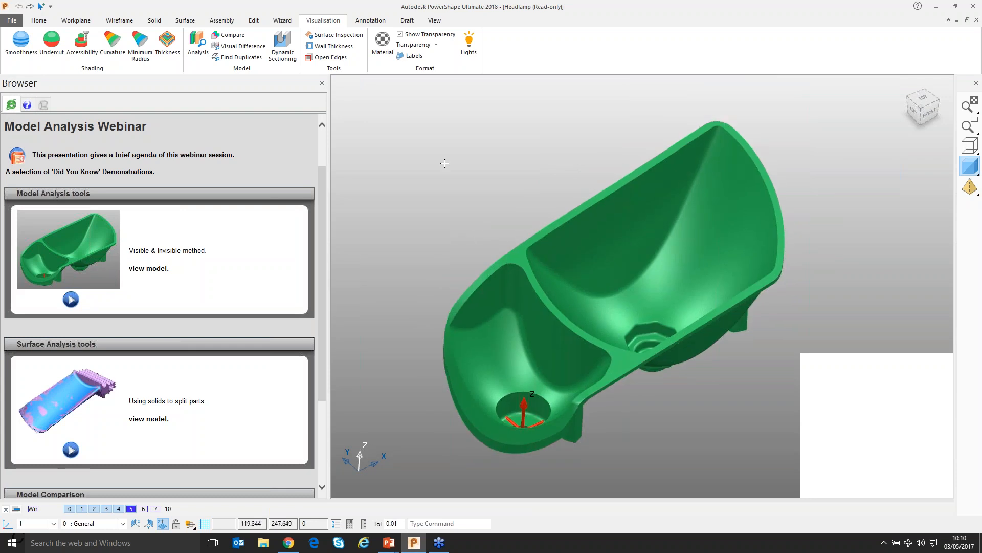
left_click(82, 46)
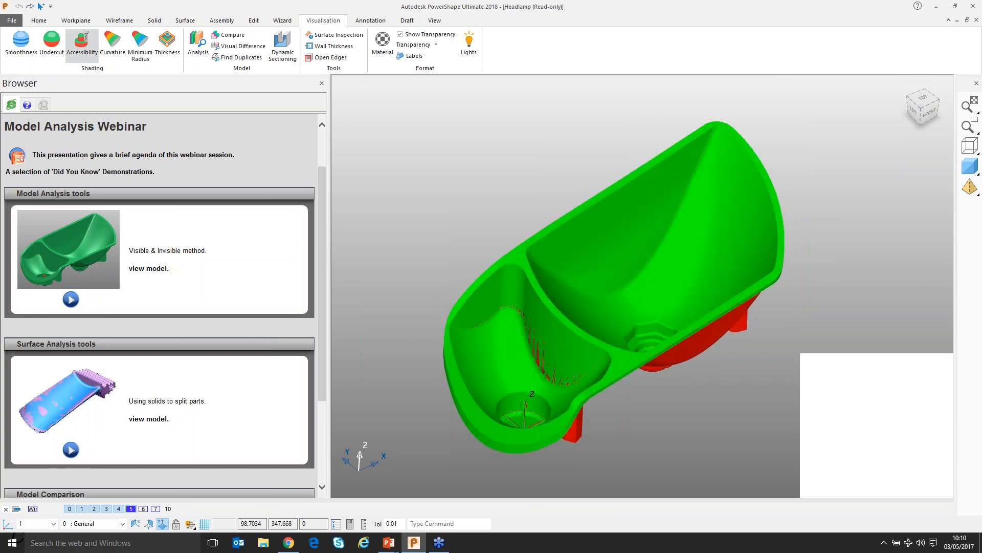
key("ctrl+5")
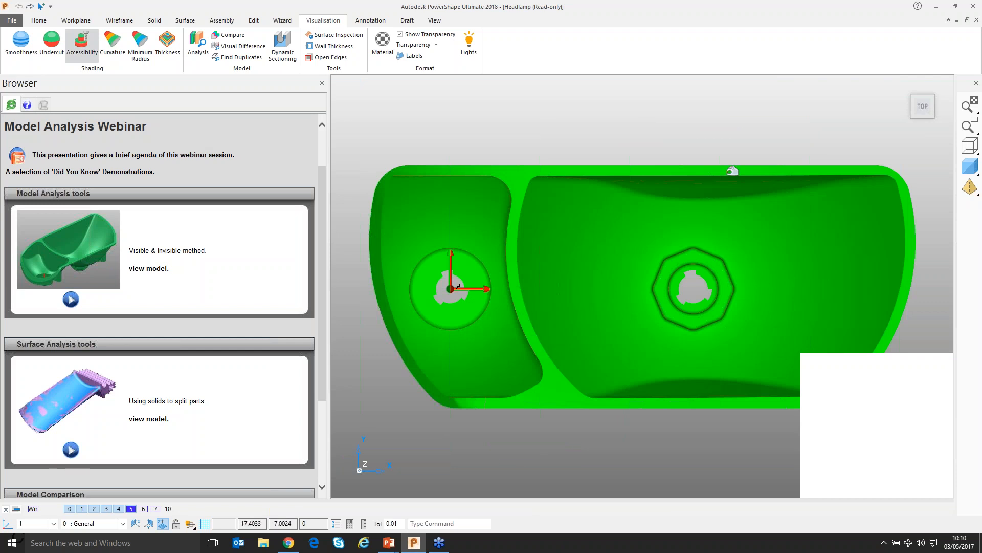
key("ctrl+1")
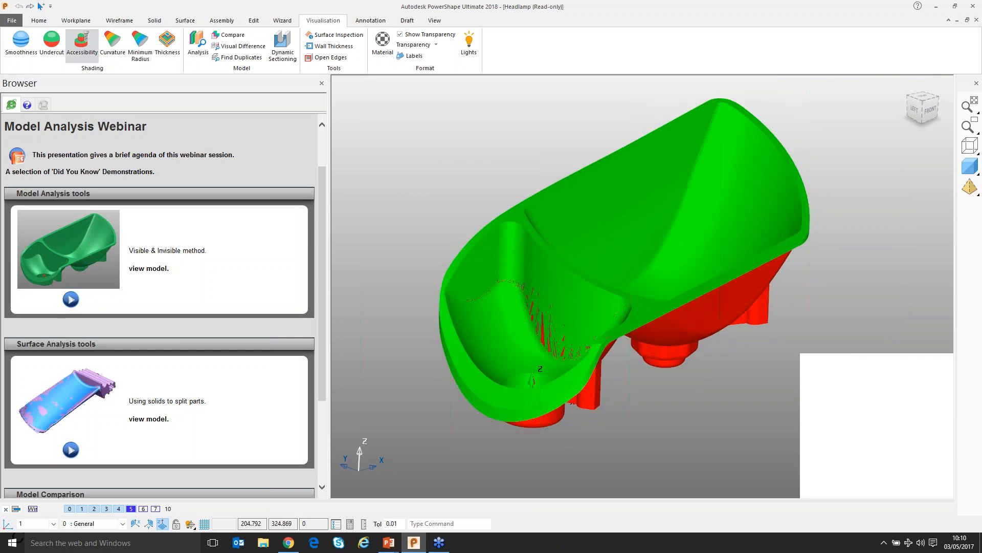
Display level 6 with the coil above the headlamp and examine the accessibility shading from the top and at an angle
left_click(144, 509)
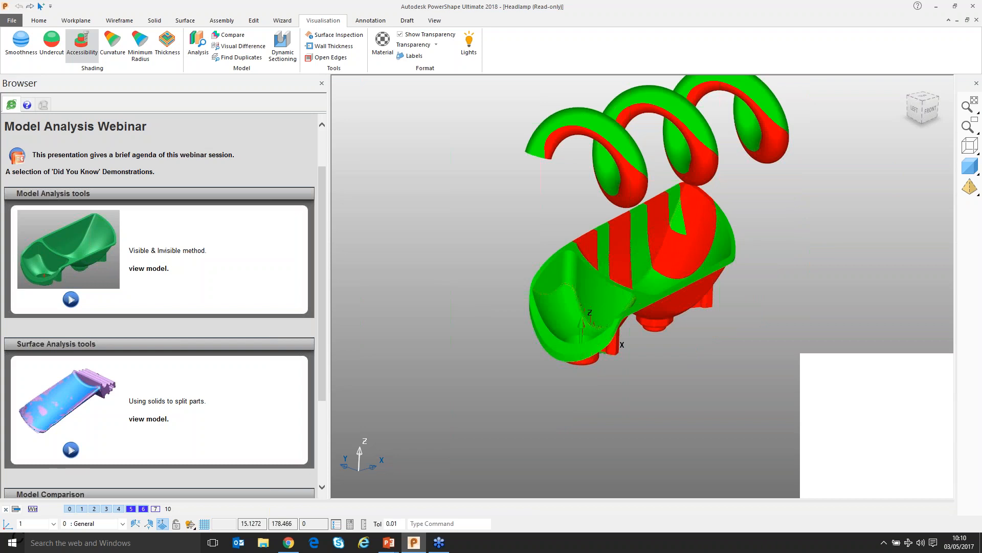
key("ctrl+5")
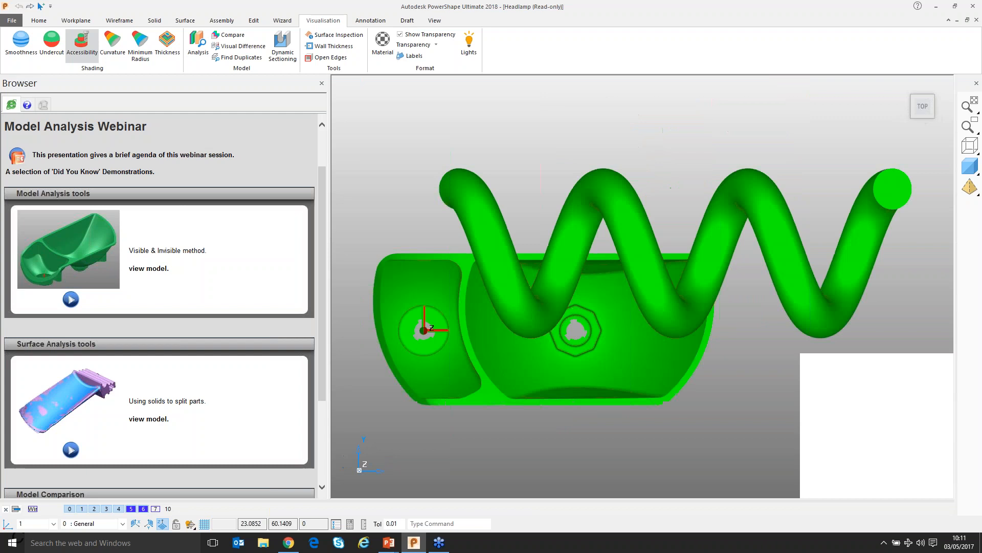
middle_click_drag(571, 399, 586, 360)
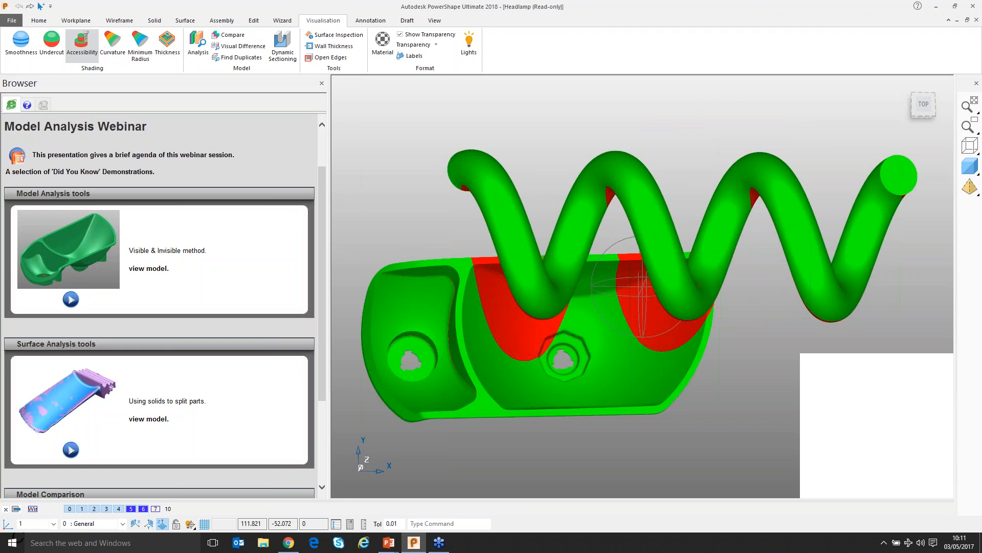
middle_click_drag(574, 409, 640, 284)
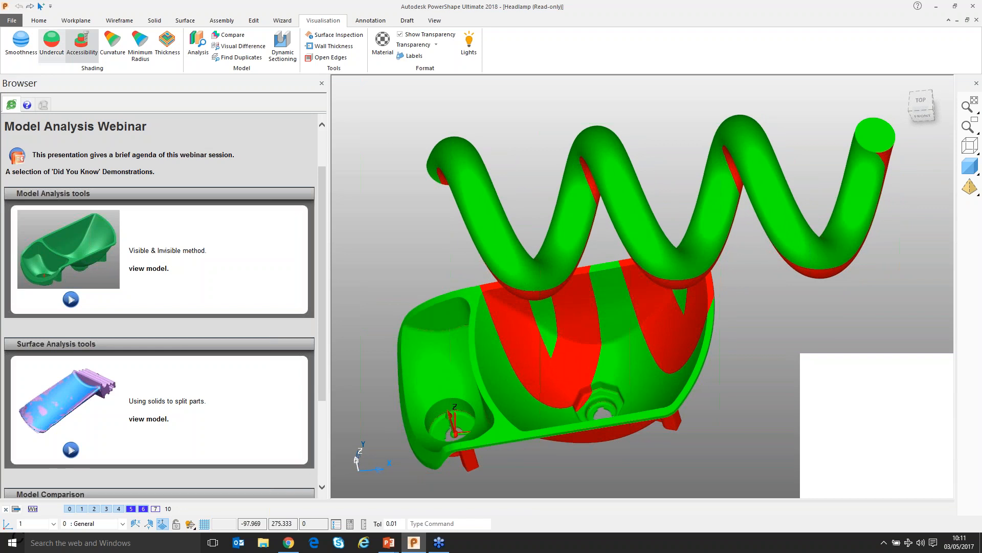
Apply undercut shading to the coil and headlamp and examine both from the front
left_click(52, 45)
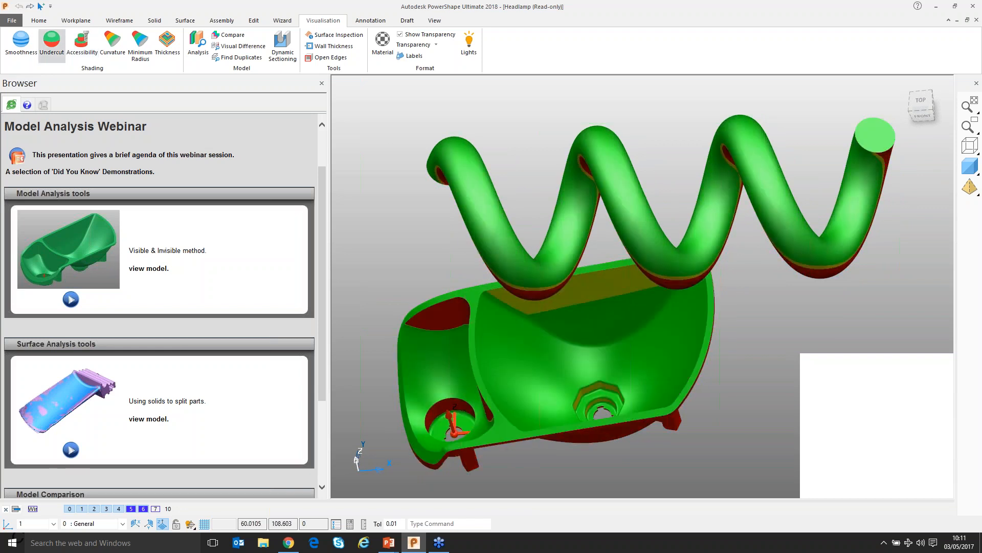
middle_click_drag(512, 340, 552, 288)
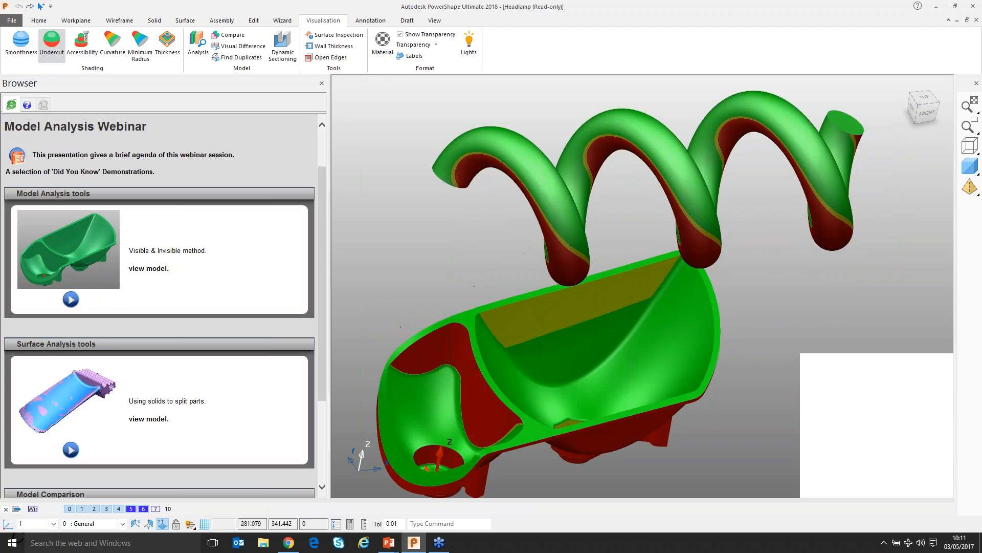
middle_click_drag(640, 283, 635, 250)
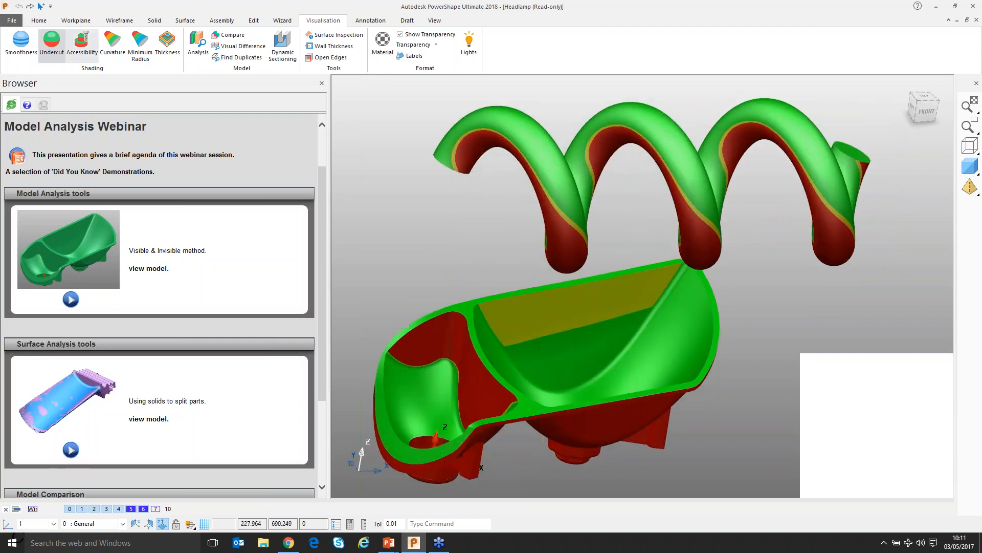
Switch back to accessibility shading and examine the areas of the headlamp obstructed by the coil
left_click(82, 44)
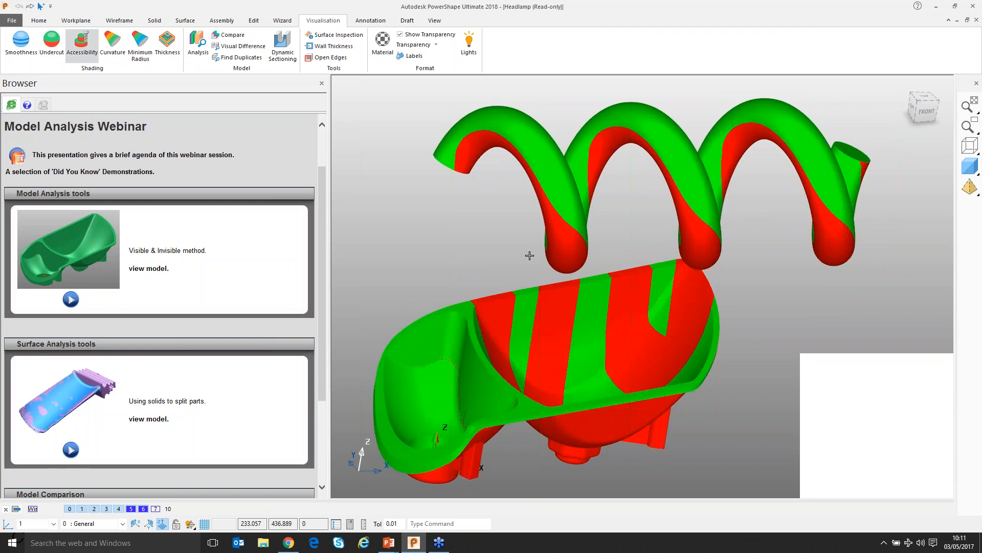
middle_click_drag(530, 255, 636, 219)
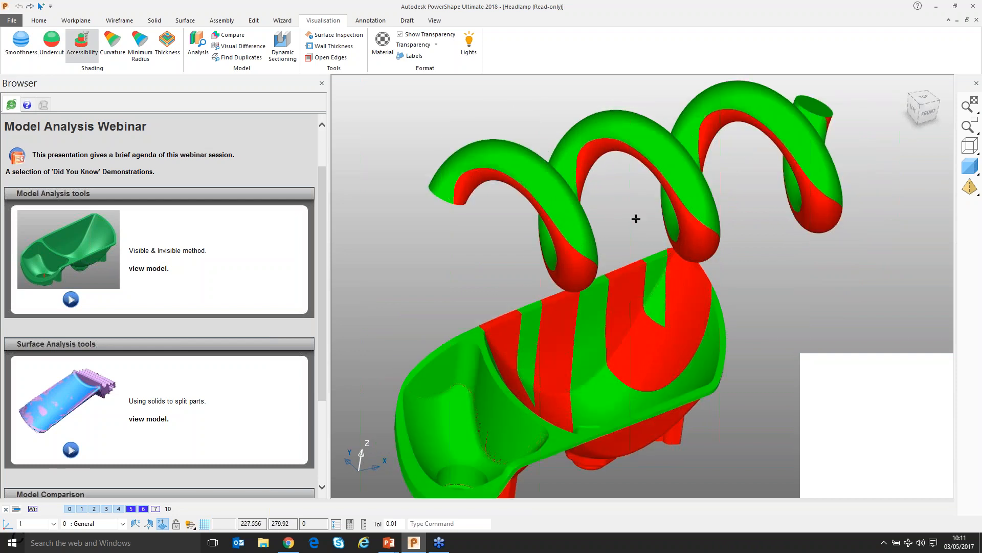
scroll(636, 218, "down", 3)
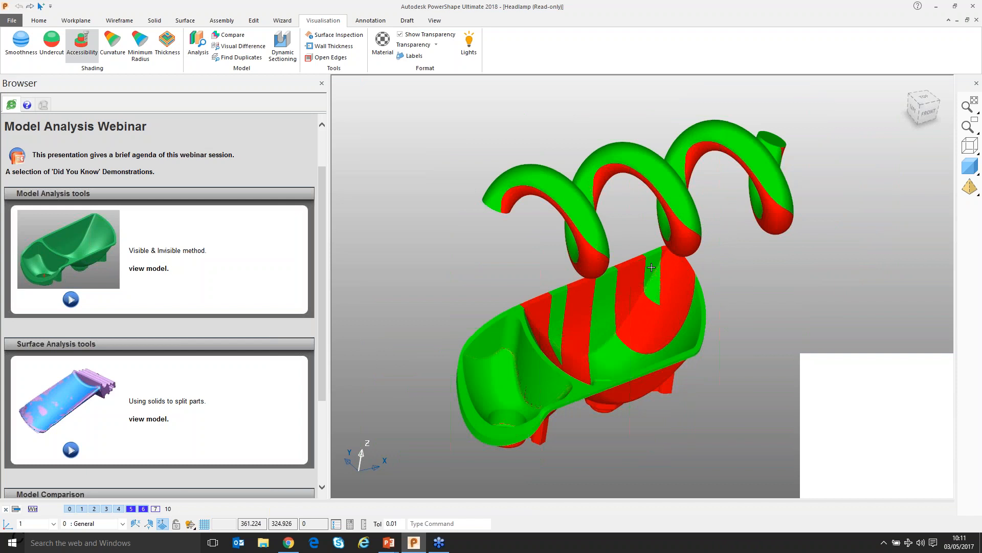
middle_click_drag(666, 207, 668, 248)
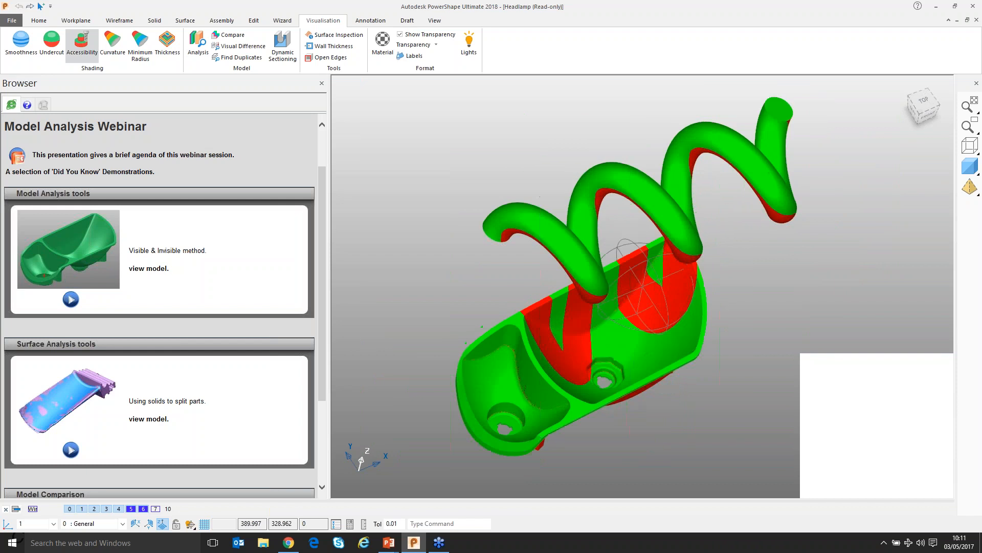
Try the X and Y principal axes for the accessibility shading, restore the Z axis, and check the result from the top
left_click(136, 524)
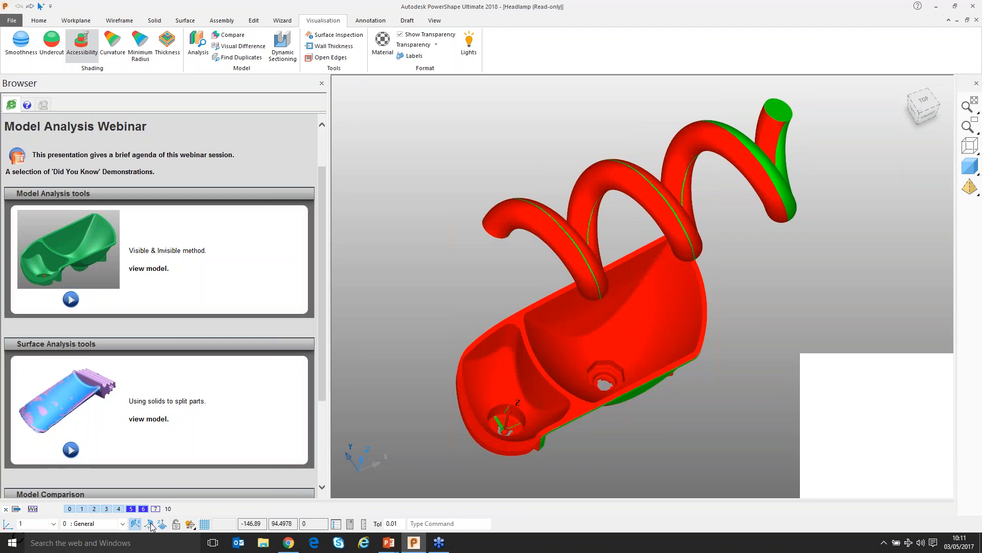
left_click(150, 524)
left_click(162, 524)
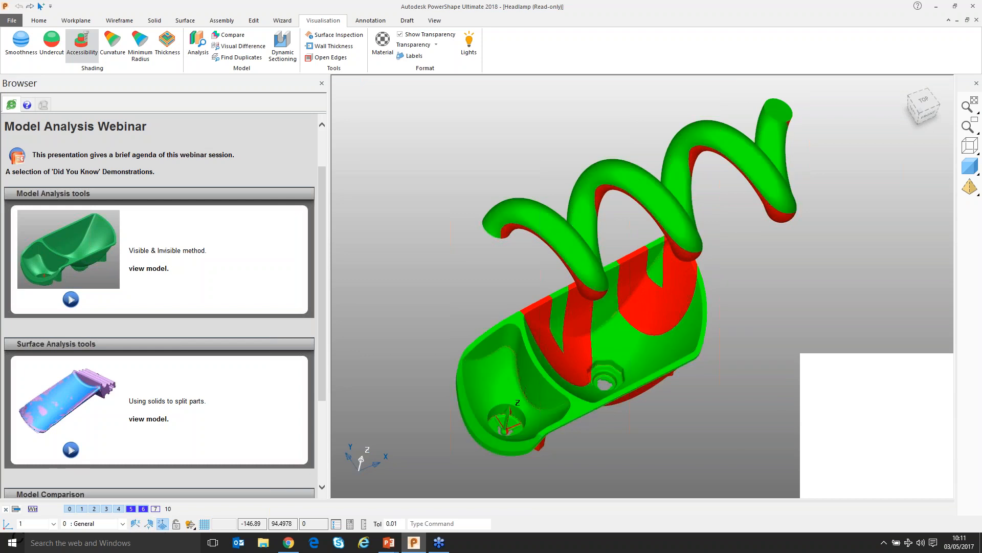
key("ctrl+5")
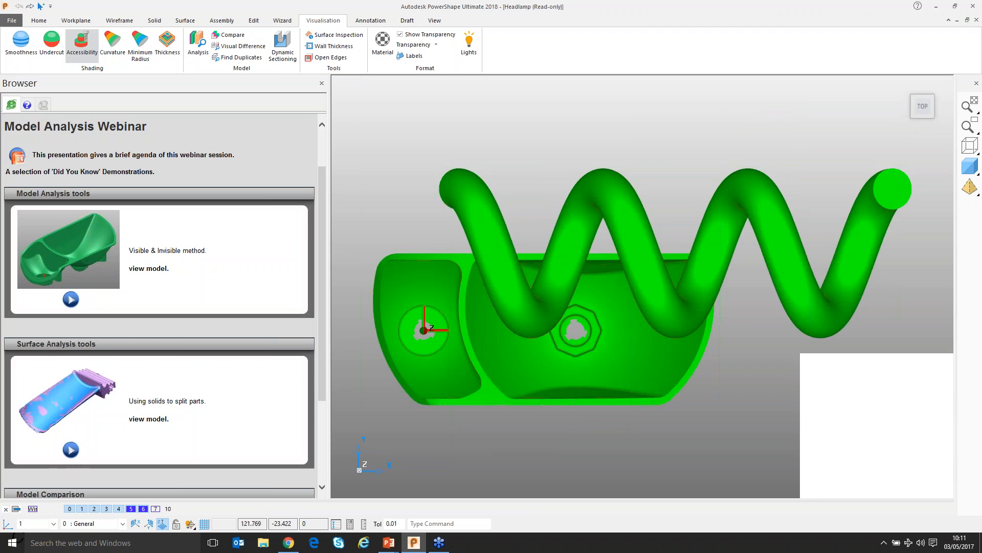
Hide the coil on level 6 and return the headlamp to plain shading in a closer view
left_click(143, 508)
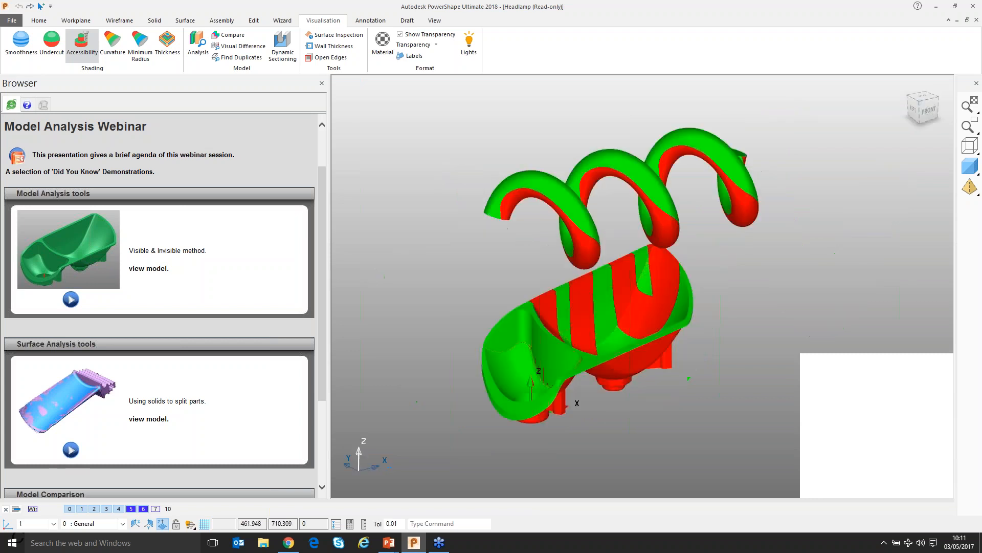
left_click(144, 509)
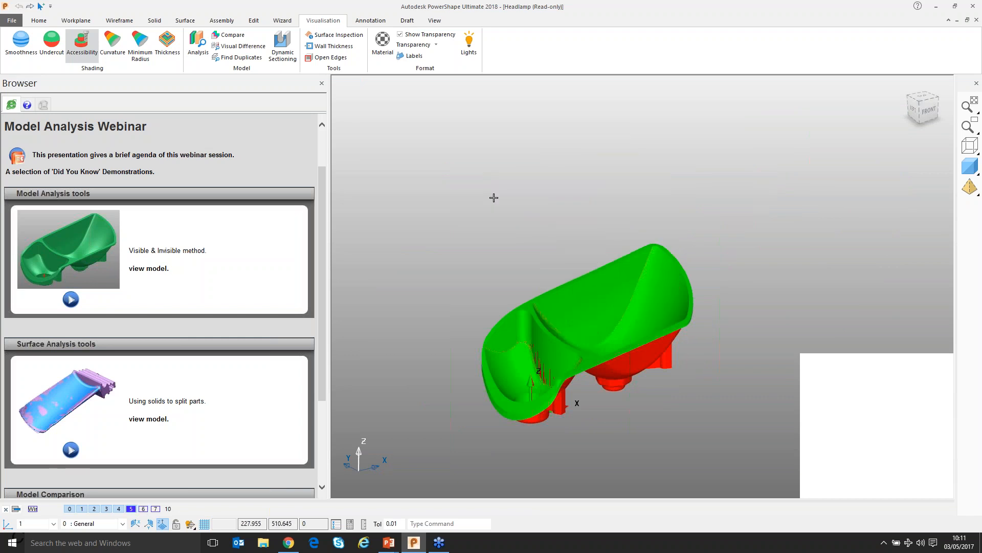
key("F3")
key("F3")
mouse_move(563, 206)
middle_mouse_down()
mouse_move(560, 316)
mouse_move(577, 418)
middle_mouse_up()
middle_click_drag(568, 379, 674, 287, "shift")
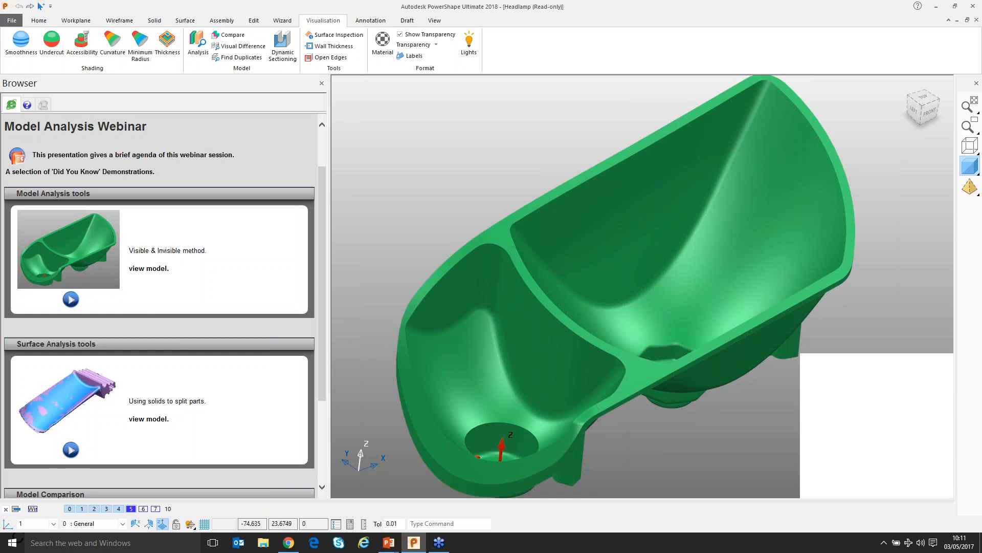
Switch to the running PowerPoint slide show and advance from the Smoothness slide to the Curvature slide
mouse_move(389, 542)
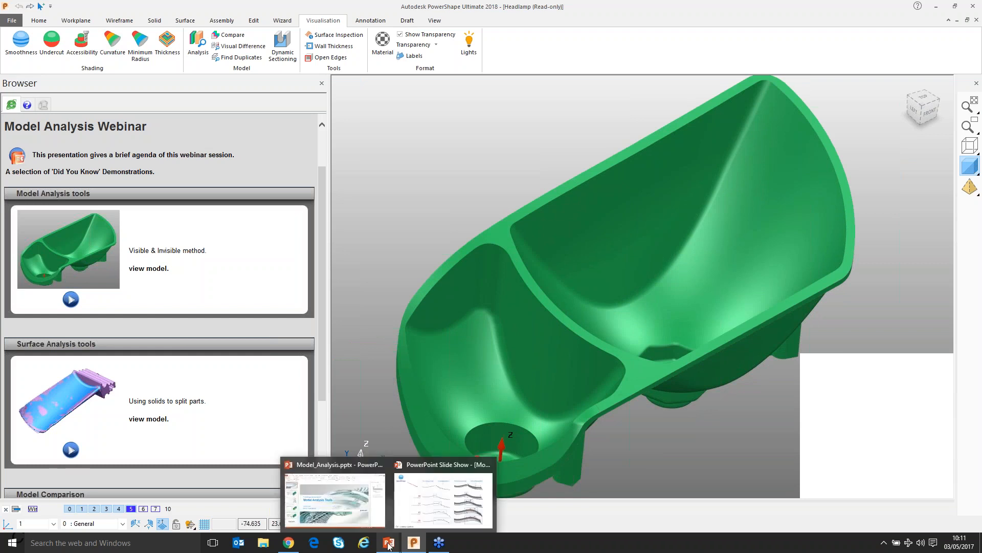
left_click(444, 499)
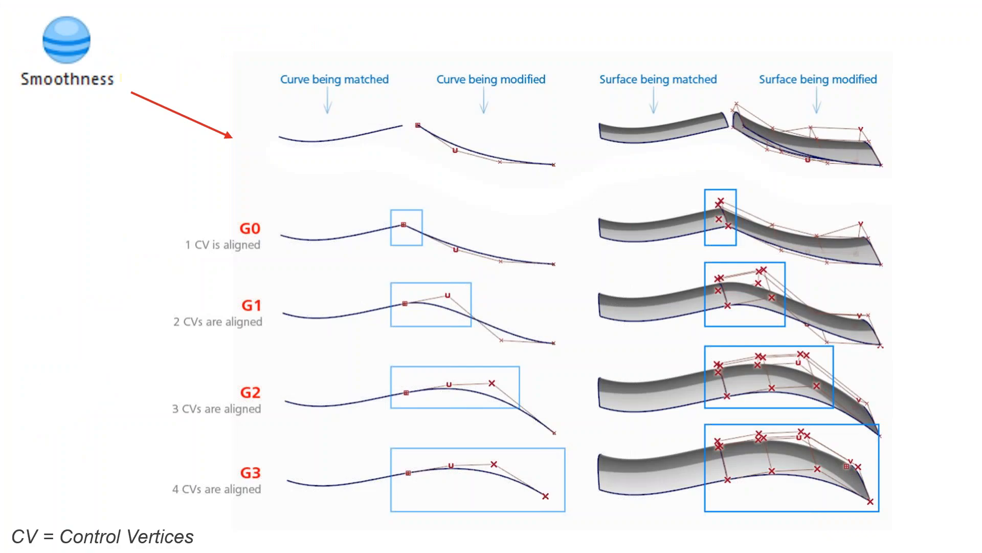
key("Right")
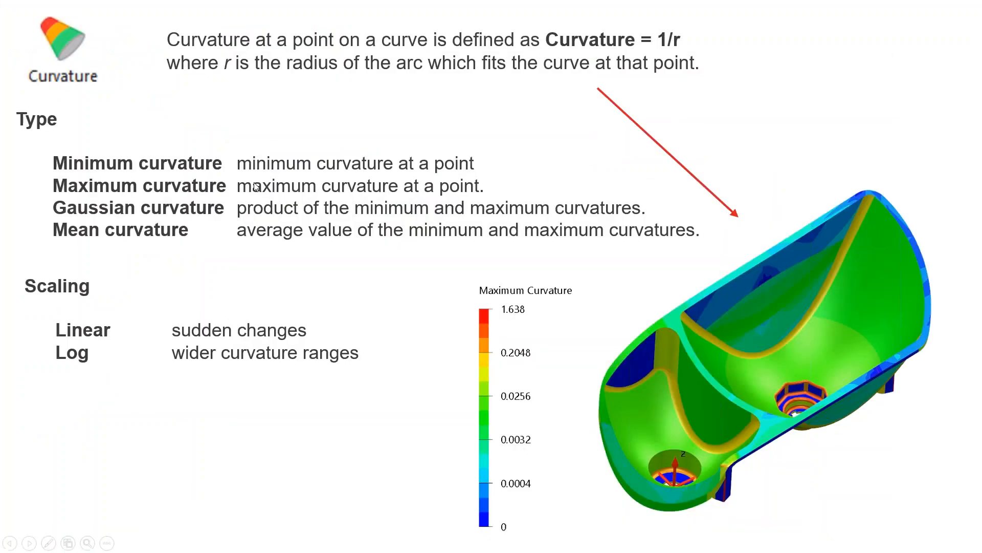
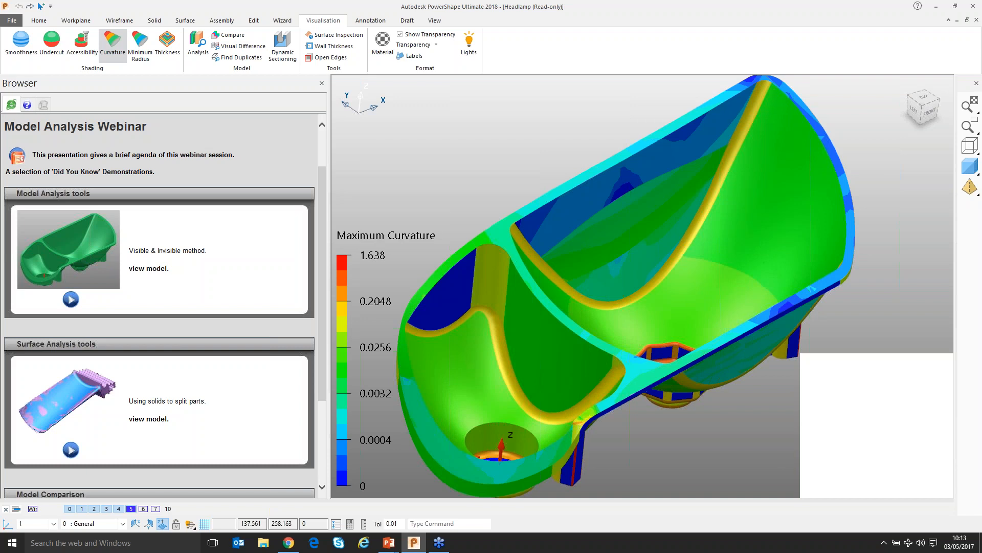
Open the Surface Analysis options from the curvature scale and examine the maximum curvature shading across the headlamp's fillets, walls and bulb holes
double_click(342, 281)
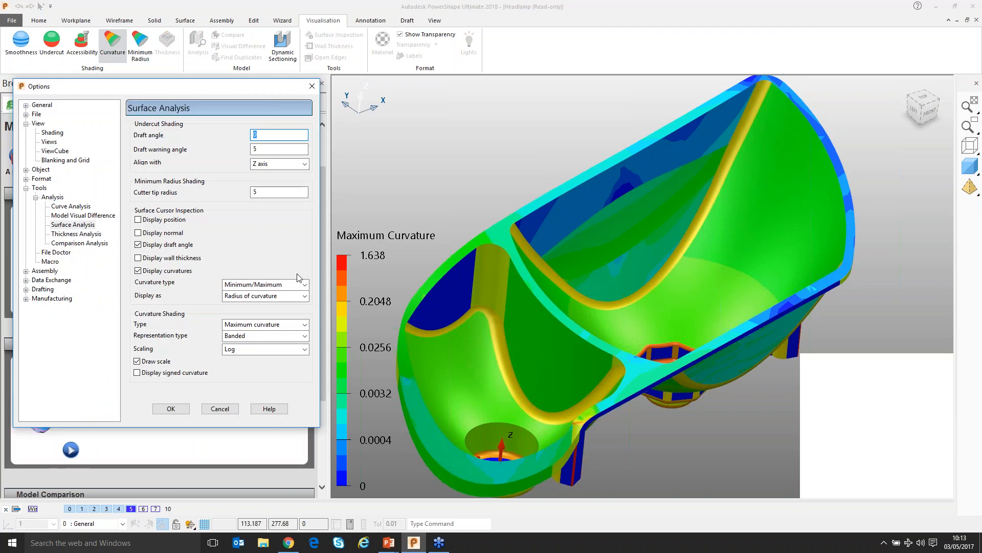
scroll(454, 237, "down", 2)
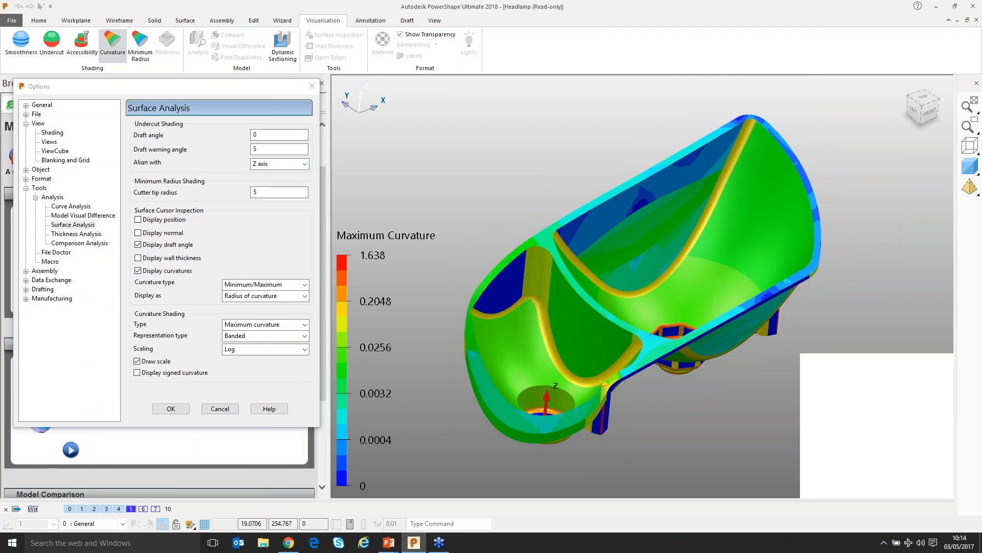
middle_click_drag(471, 344, 444, 322)
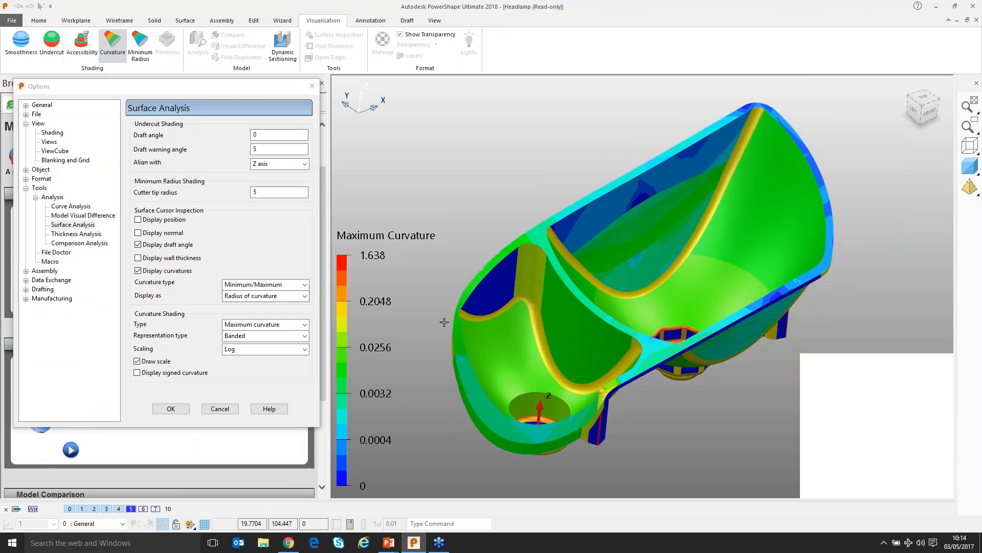
scroll(444, 322, "up", 1)
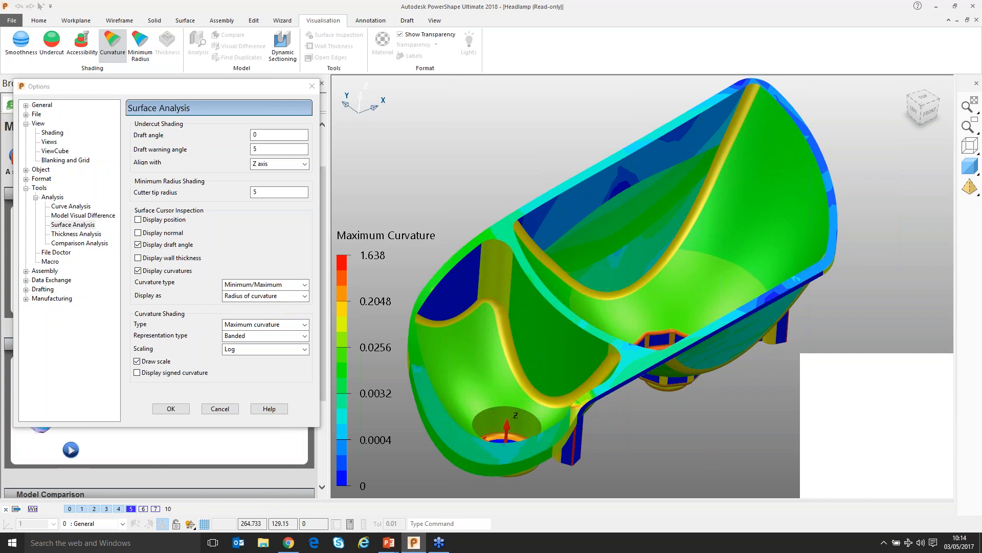
middle_click_drag(688, 191, 697, 184)
scroll(697, 184, "up", 1)
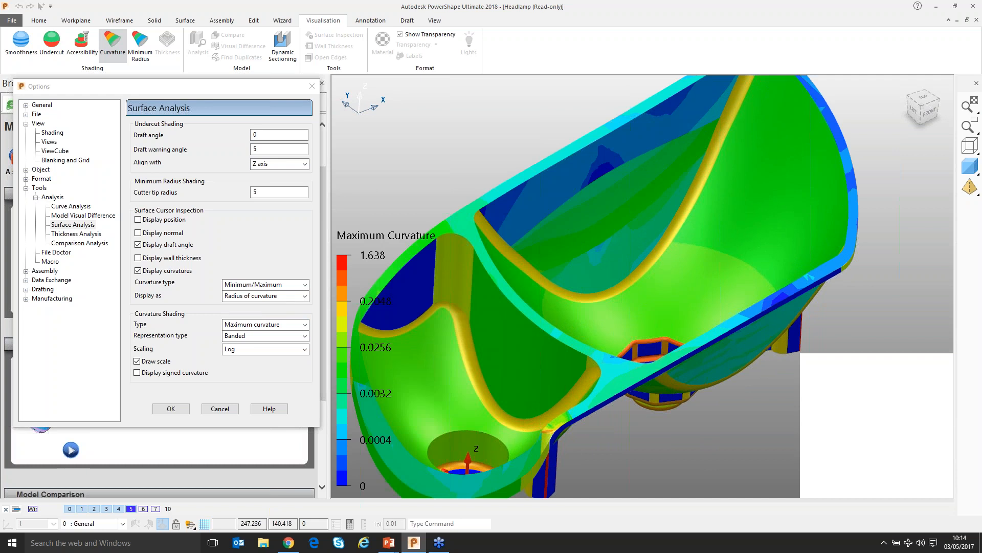
scroll(634, 310, "down", 1)
middle_click_drag(425, 294, 426, 288)
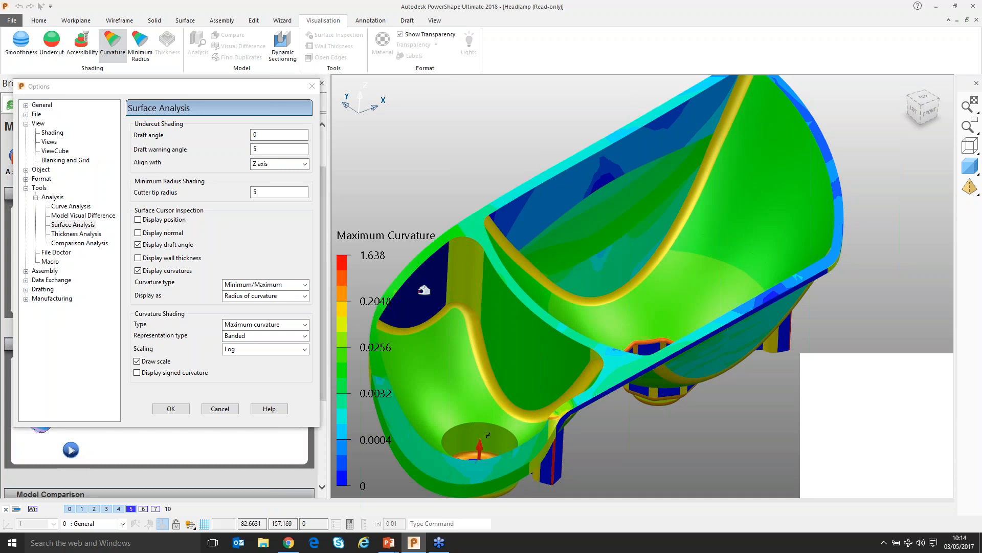
middle_click_drag(418, 295, 423, 298)
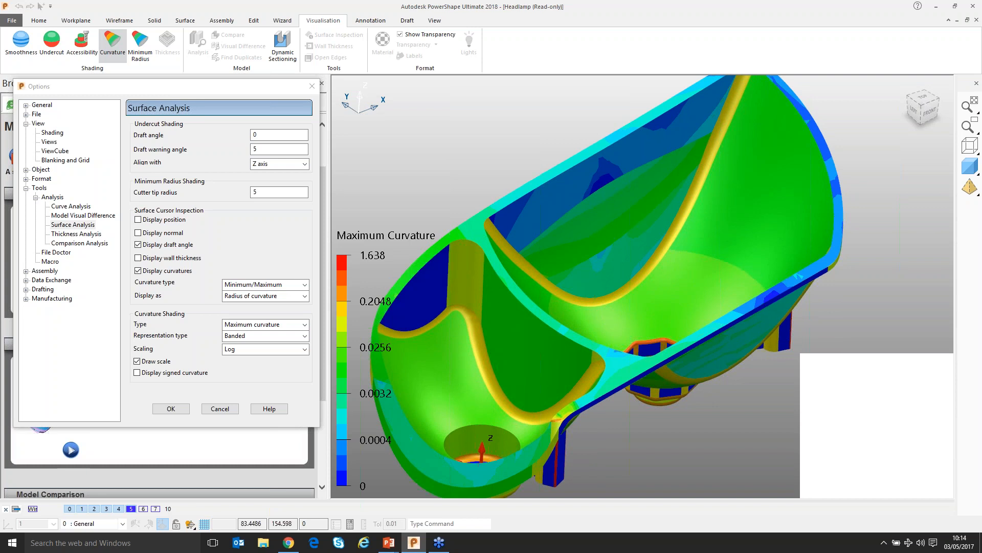
middle_click_drag(422, 301, 426, 305)
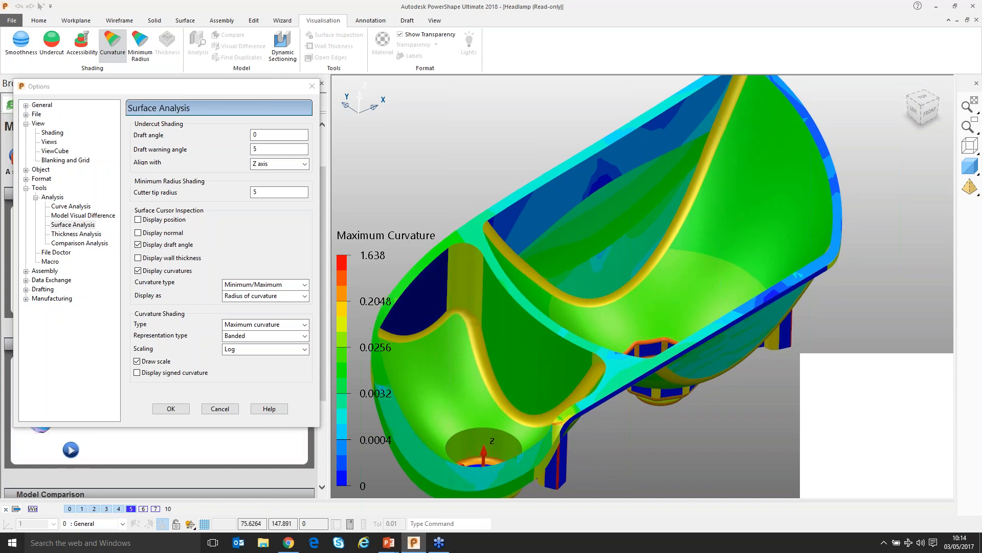
middle_click_drag(642, 292, 643, 284)
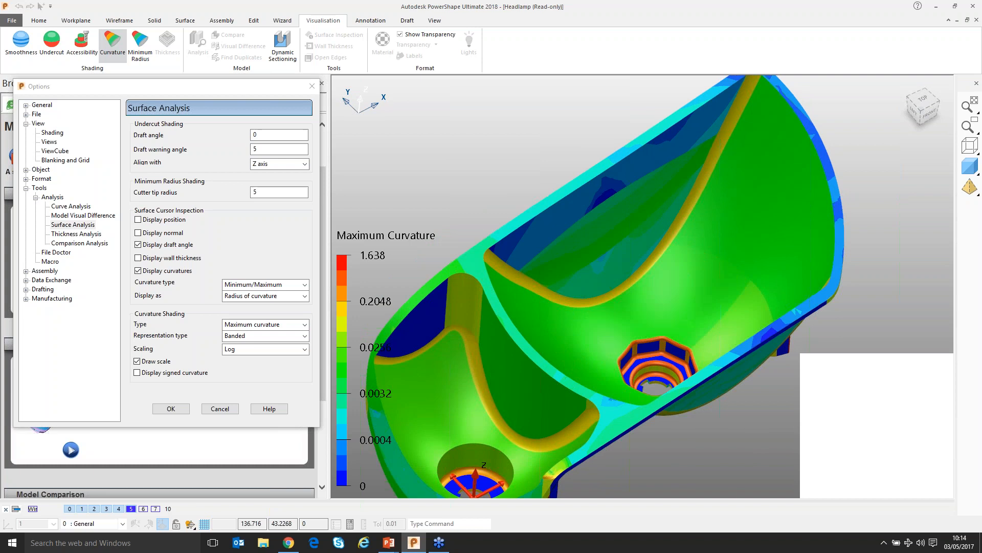
Set the curvature shading type to Minimum curvature and inspect the fillets around the larger bulb hole
left_click(261, 285)
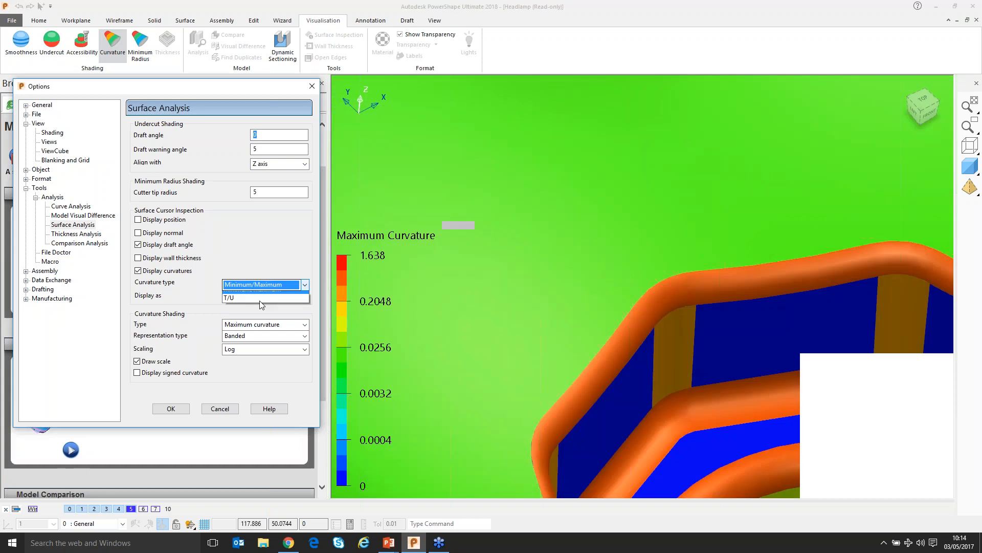
left_click(305, 322)
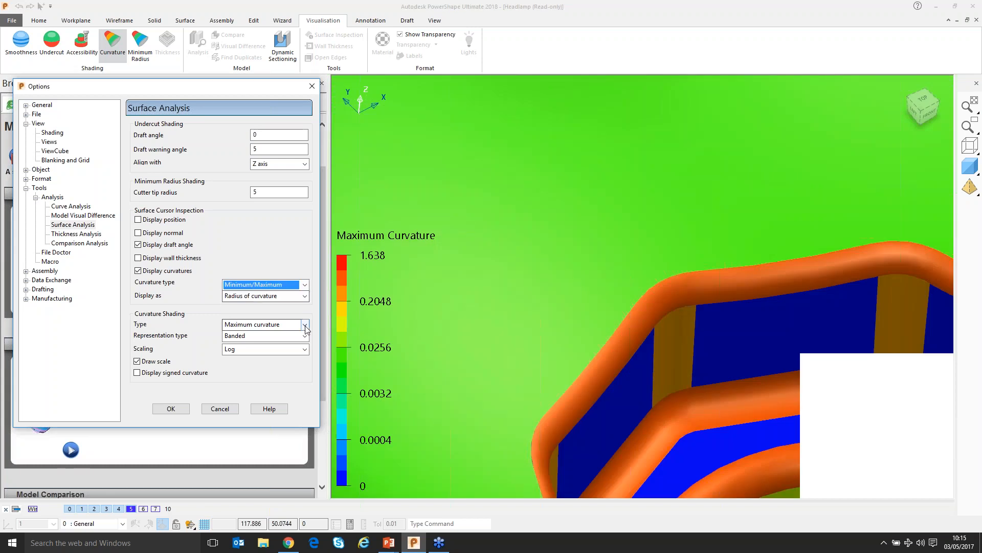
left_click(305, 326)
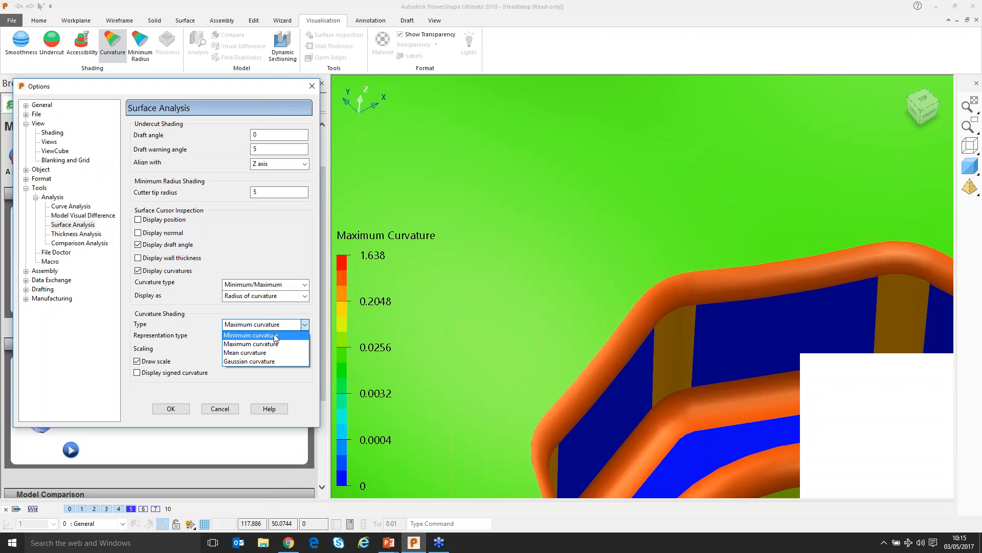
left_click(275, 334)
scroll(642, 287, "down", 3)
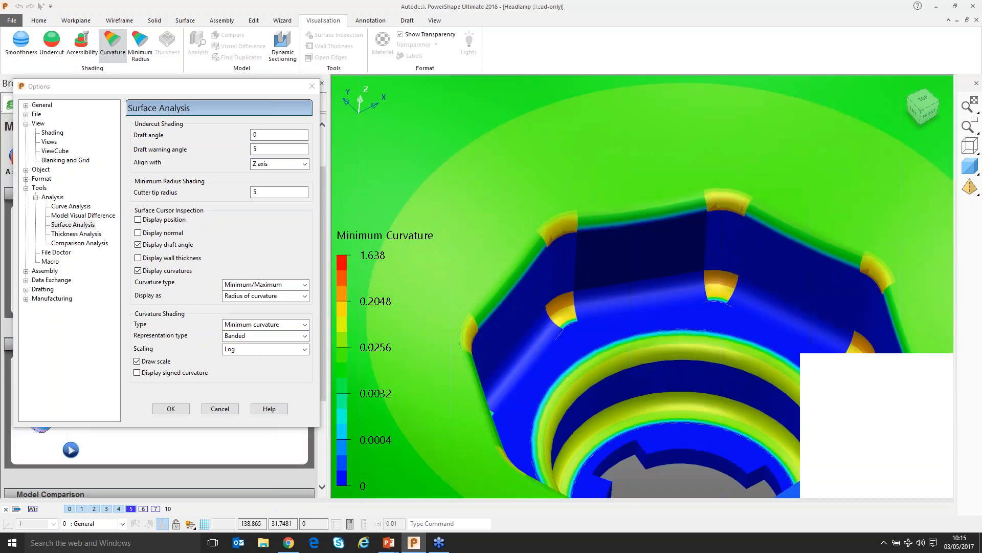
scroll(479, 265, "up", 2)
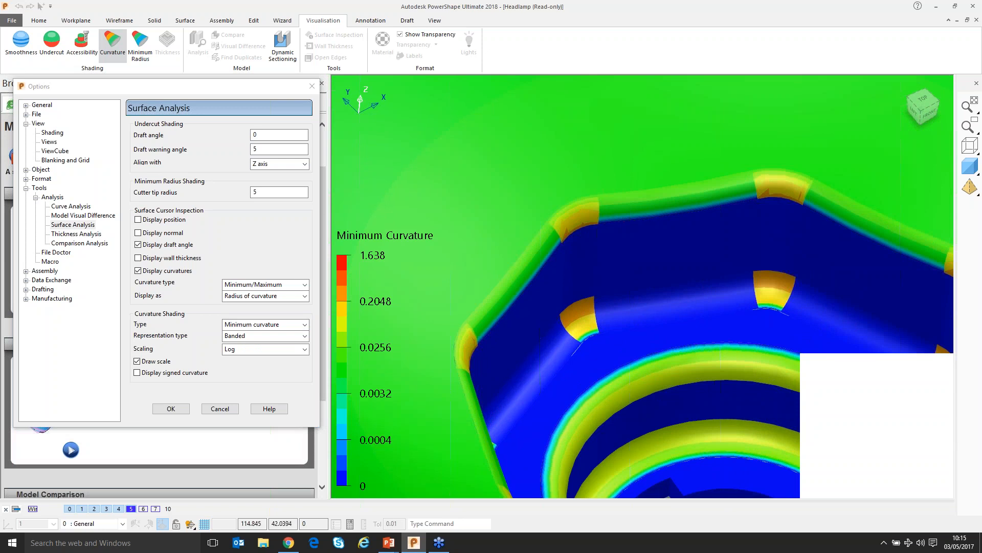
Show level 7 with the reference arcs and radius labels, and view the larger bulb hole's corner from the top
scroll(643, 287, "up", 2)
mouse_move(643, 286)
middle_mouse_down("shift")
mouse_move(655, 301)
mouse_move(644, 286)
middle_mouse_up("shift")
left_click(156, 508)
scroll(452, 386, "down", 4)
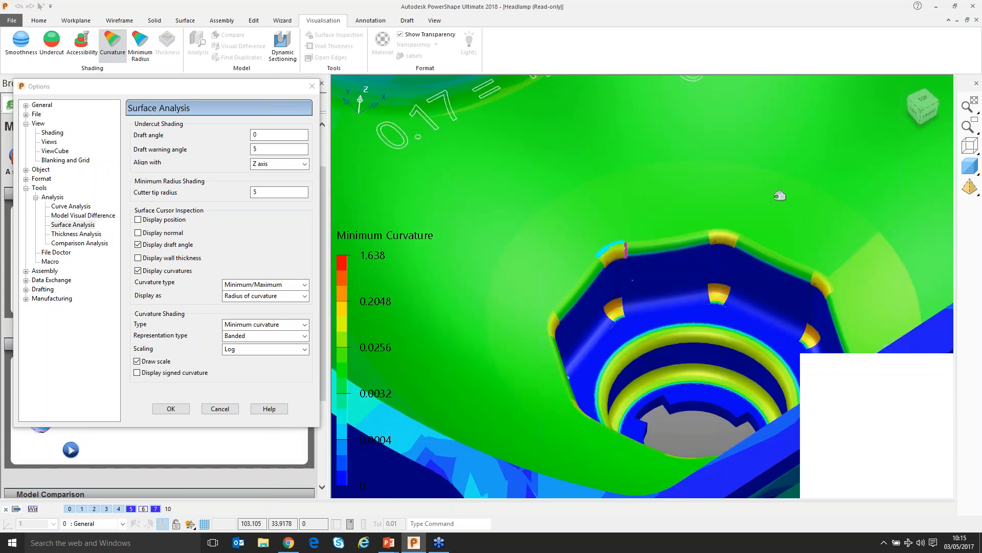
scroll(780, 196, "down", 2)
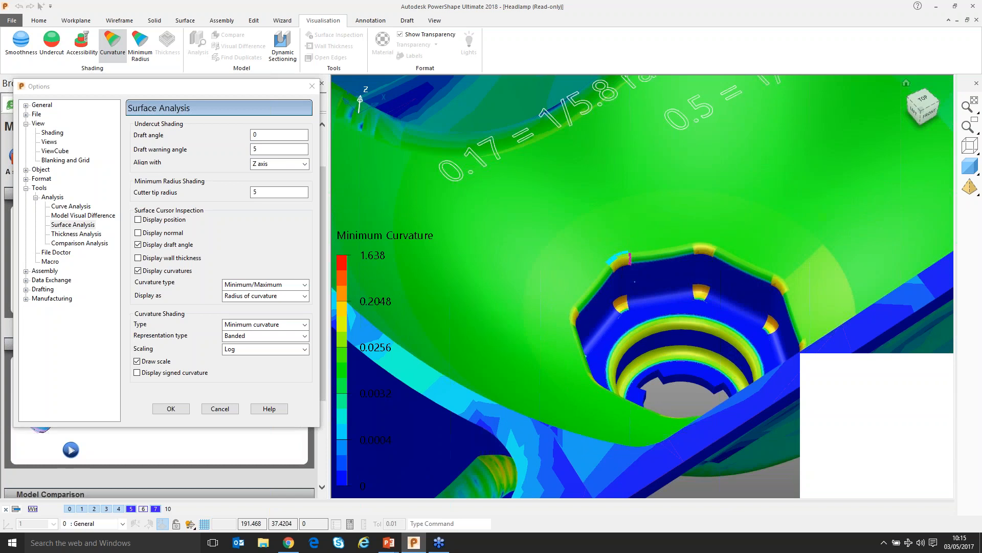
key("ctrl+5")
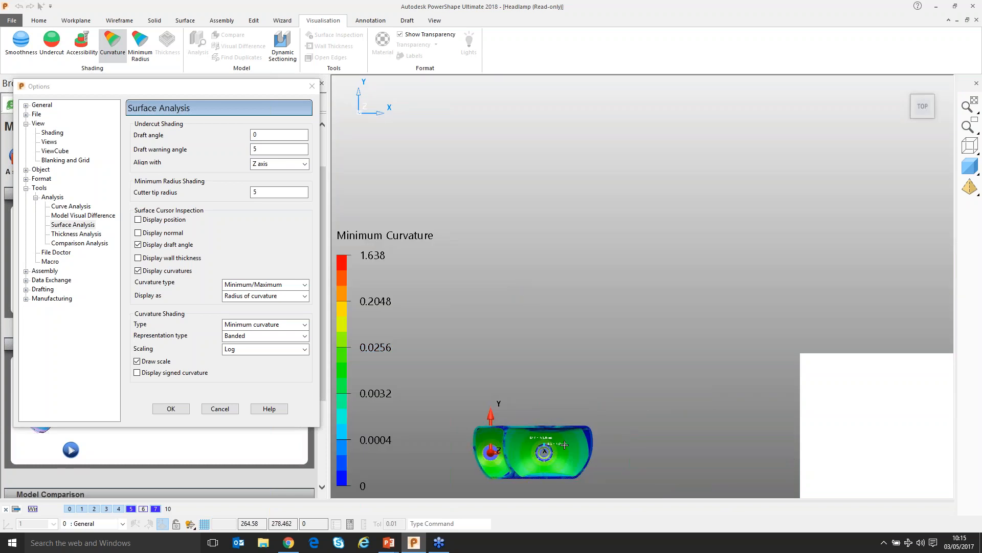
scroll(564, 445, "up", 10)
scroll(885, 366, "up", 2)
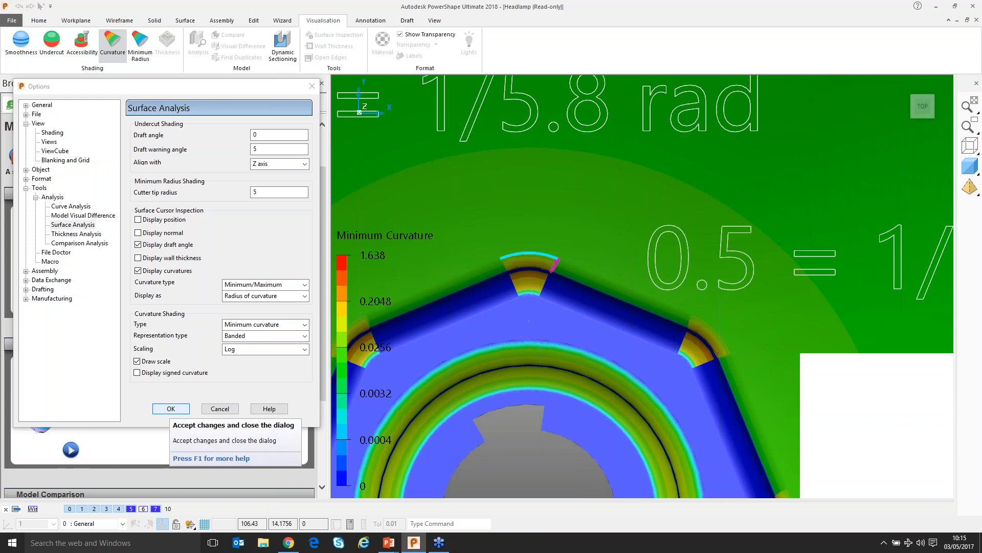
Accept the options and select the arc along the hole's corner, Arc 90, to check its radius against its label
left_click(171, 409)
left_click(534, 252)
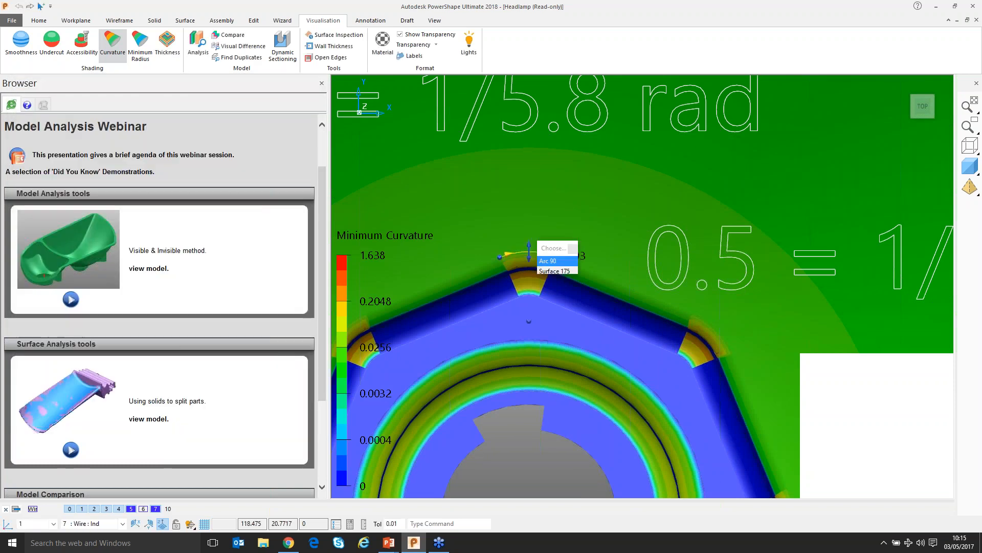
left_click(548, 261)
mouse_move(526, 249)
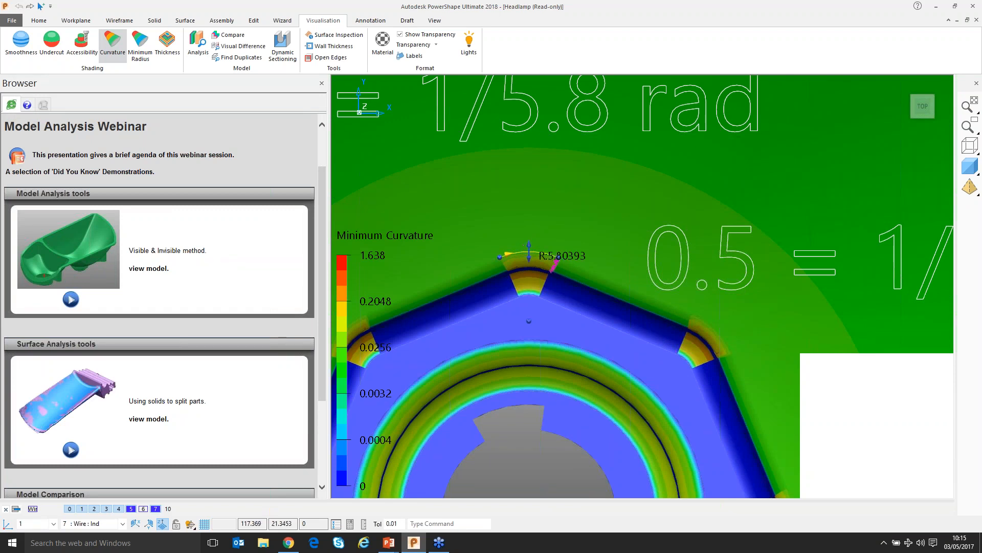
middle_click_drag(480, 284, 434, 195, "ctrl")
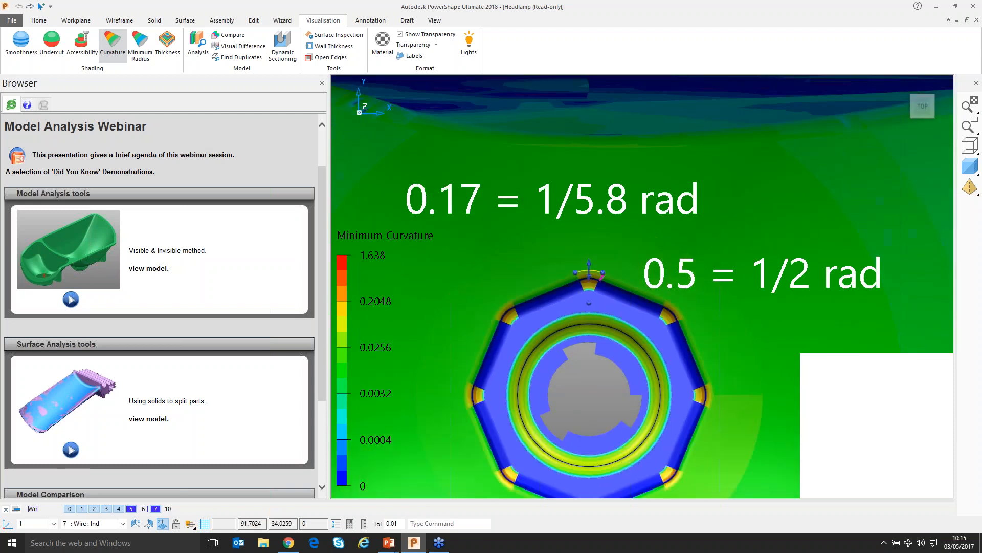
Reopen the Surface Analysis options, set the curvature shading type to Maximum curvature, and close the options
double_click(342, 262)
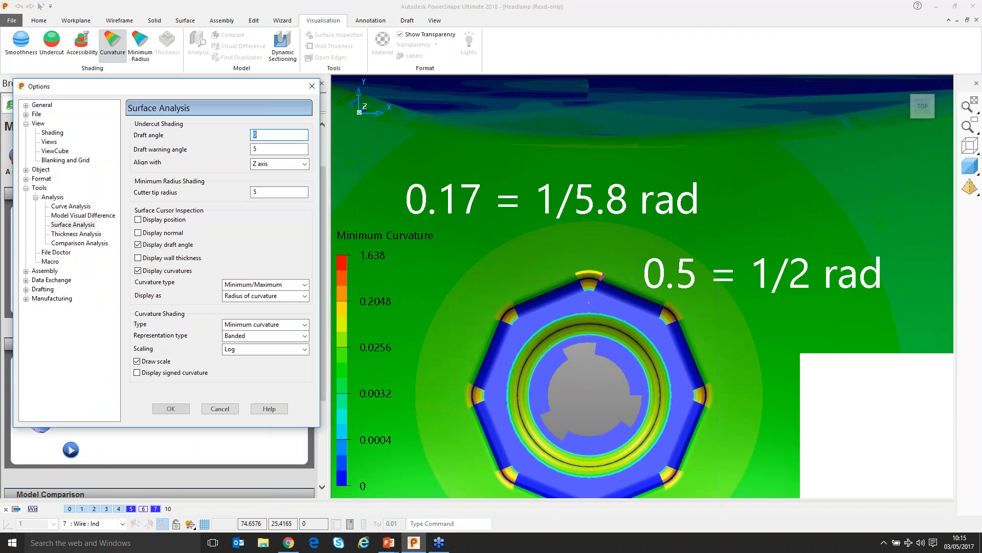
scroll(603, 273, "up", 5)
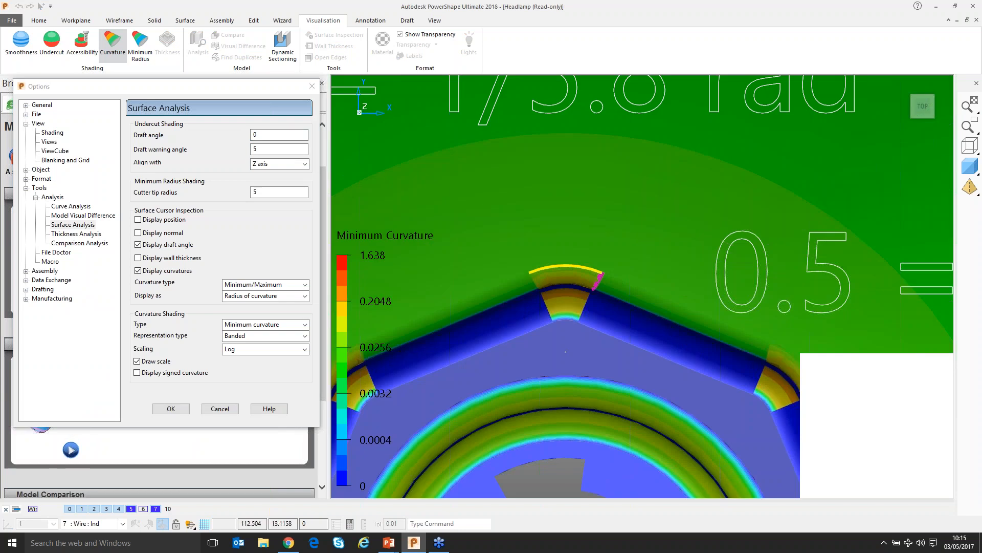
scroll(566, 280, "up", 3)
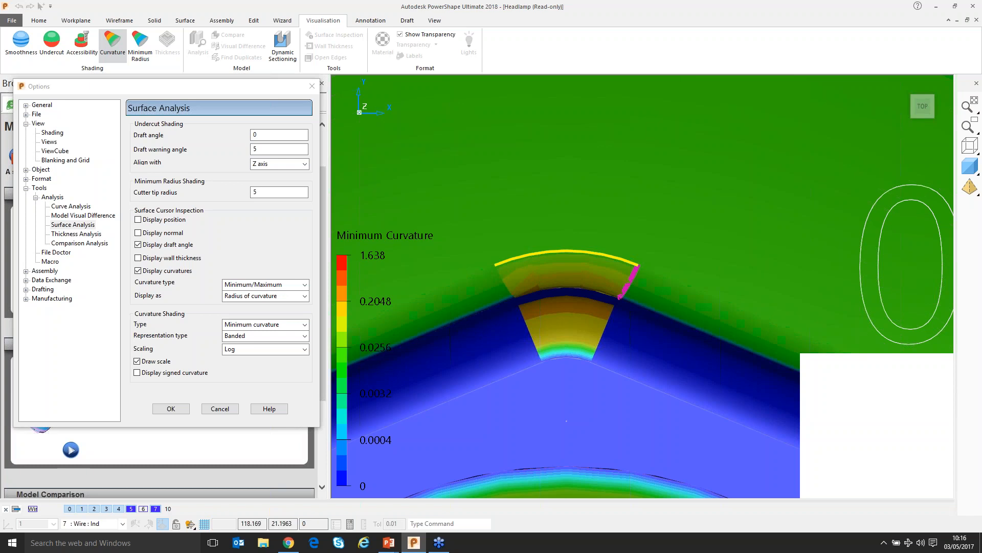
left_click(305, 325)
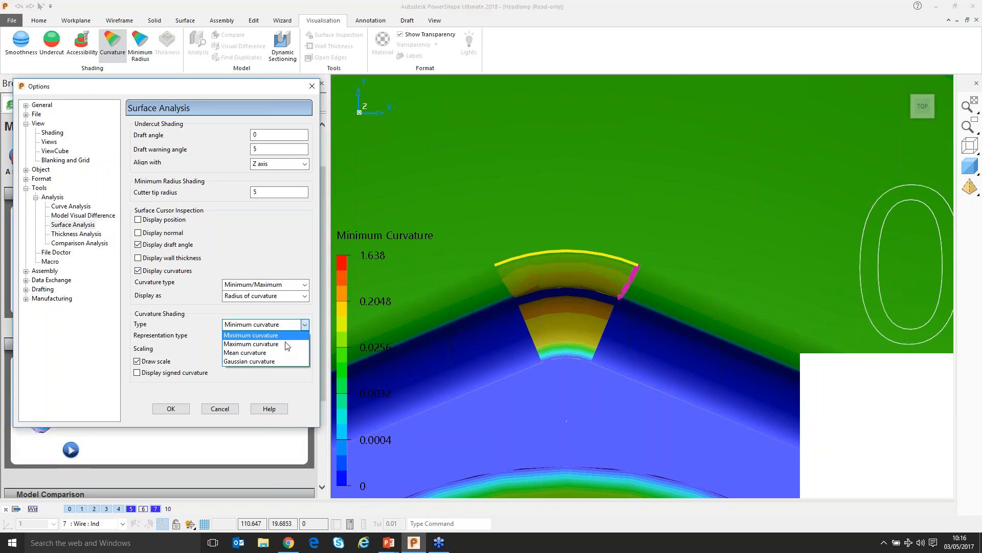
left_click(287, 345)
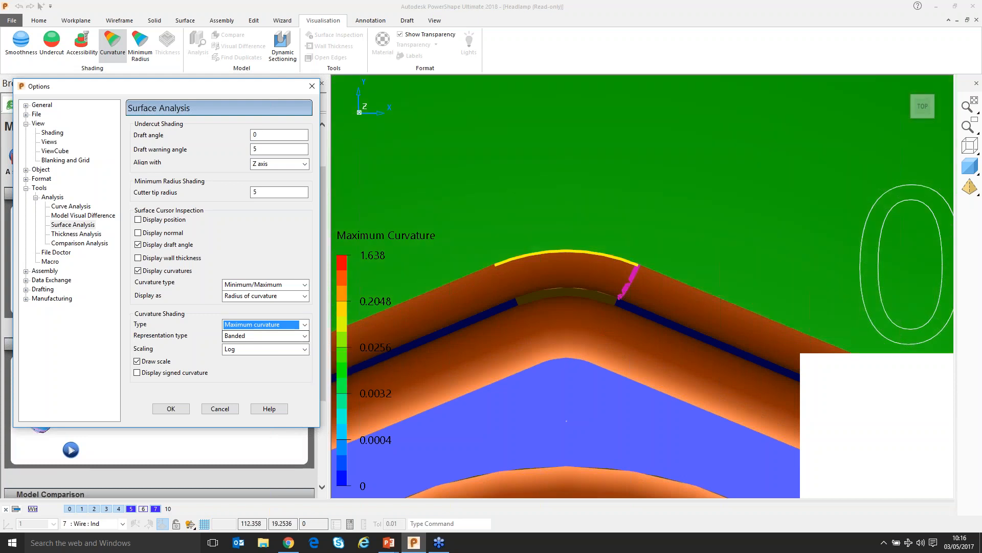
left_click(215, 407)
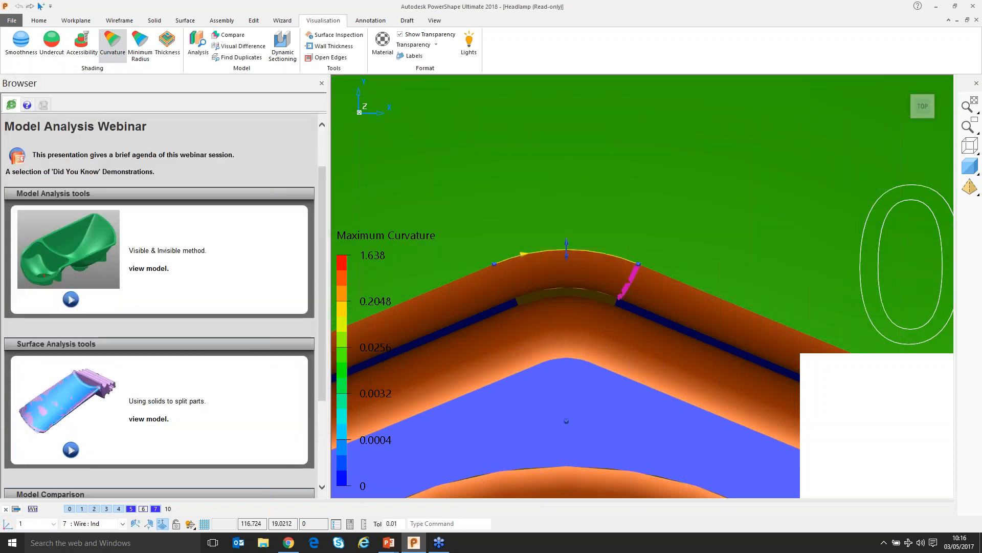
Select the short arc across the corner fillet to check its radius, and compare it with its label and the curvature scale
left_click(629, 279)
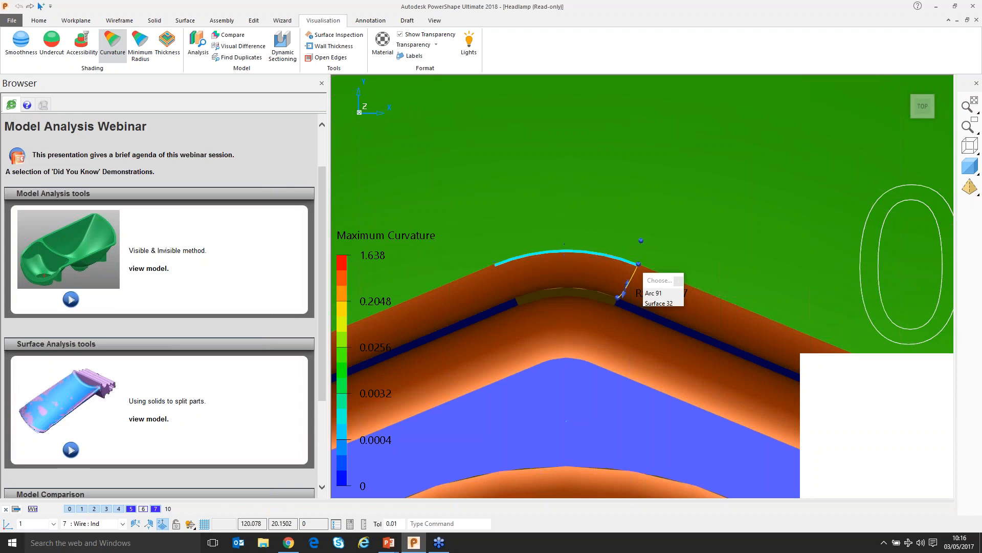
mouse_move(625, 294)
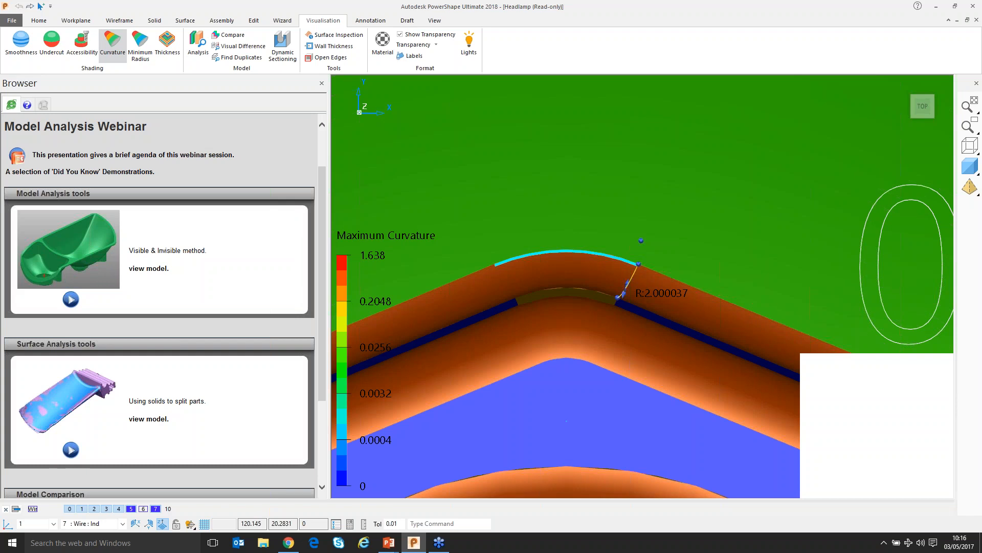
scroll(639, 264, "down", 2)
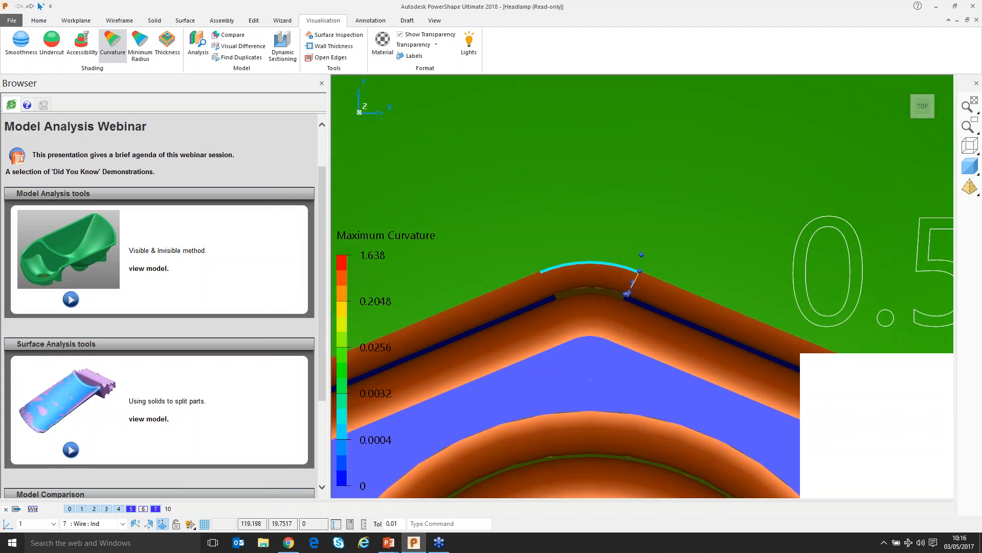
scroll(626, 294, "down", 2)
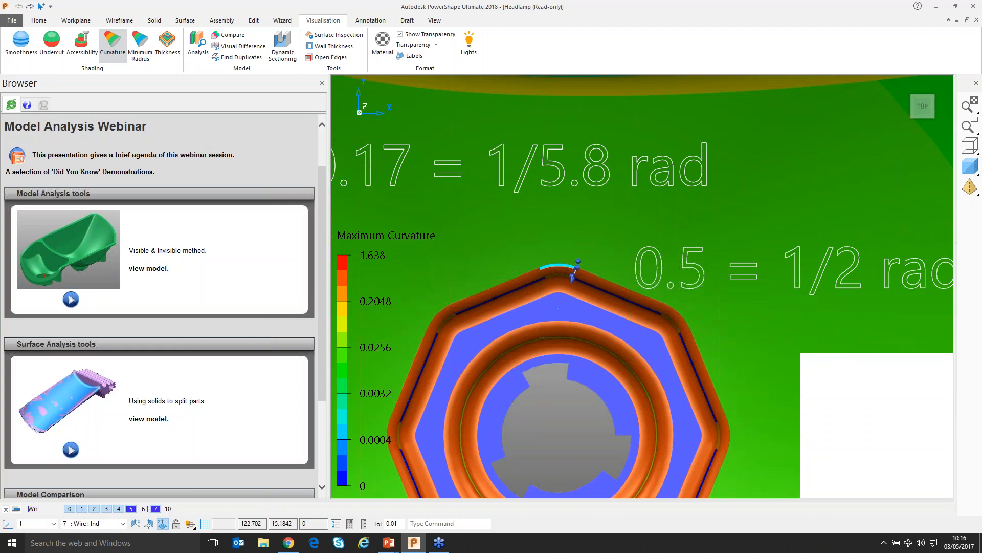
middle_click_drag(569, 278, 547, 231, "shift")
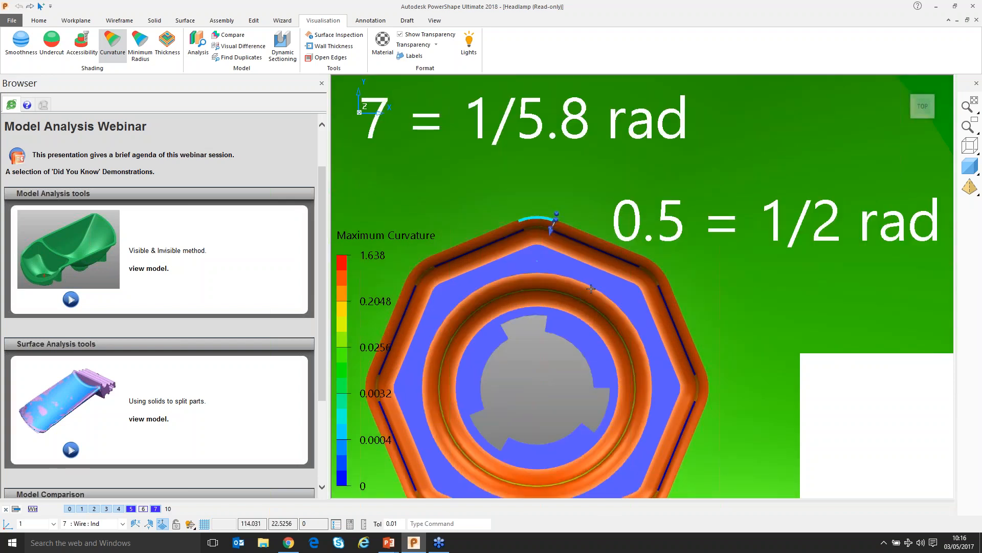
scroll(529, 222, "up", 10)
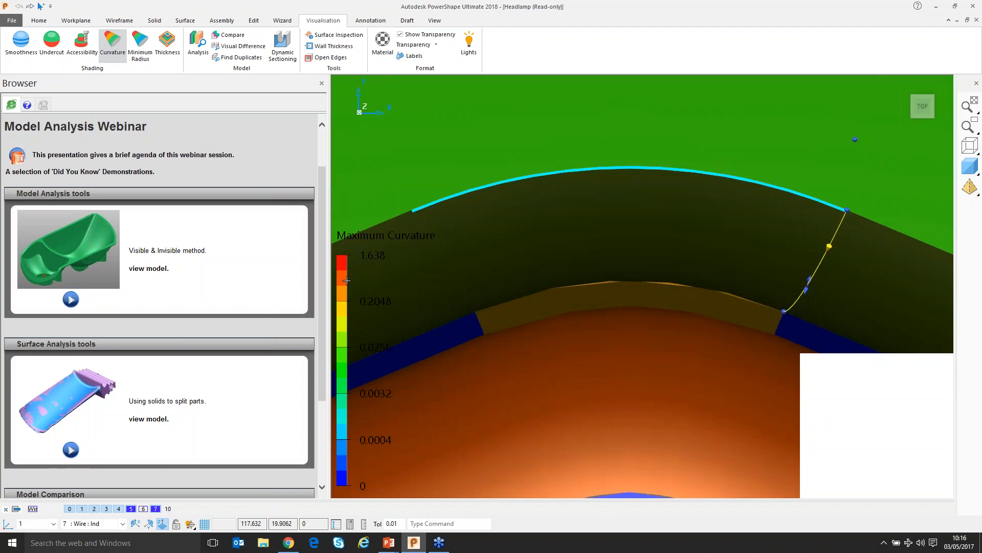
scroll(347, 281, "down", 1)
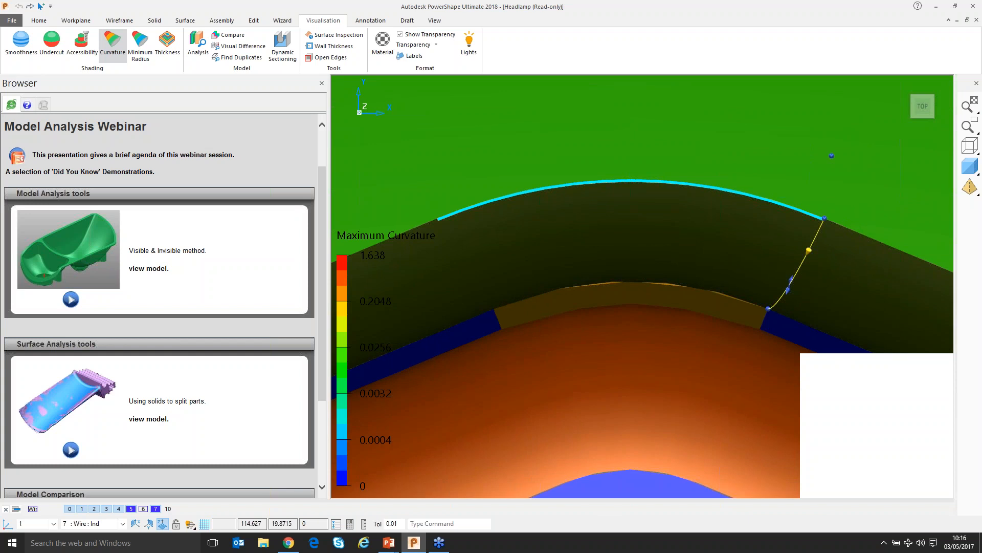
Reopen the Surface Analysis options and set the curvature shading representation type to Spectrum, checking the larger bulb hole
scroll(598, 310, "down", 1)
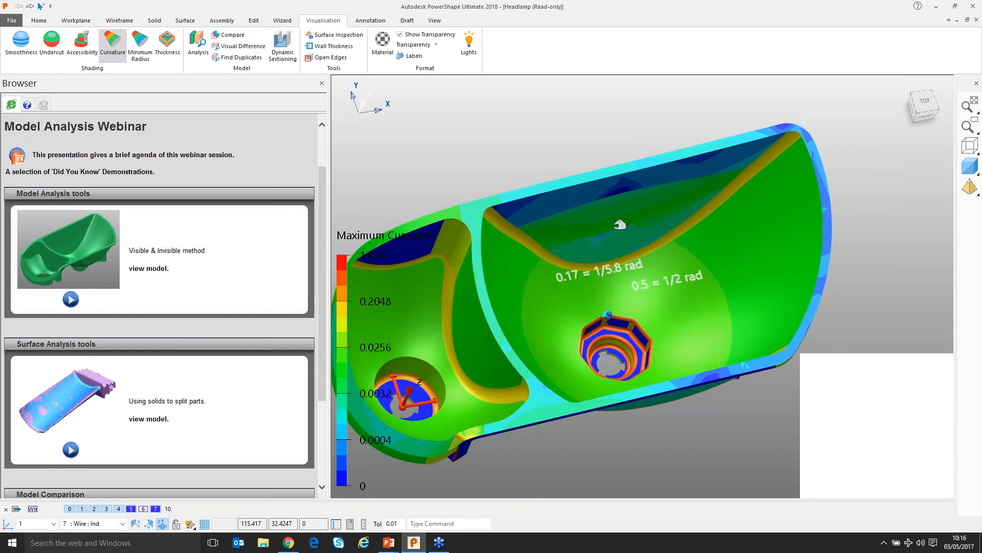
scroll(620, 224, "up", 2)
middle_click_drag(530, 279, 462, 242)
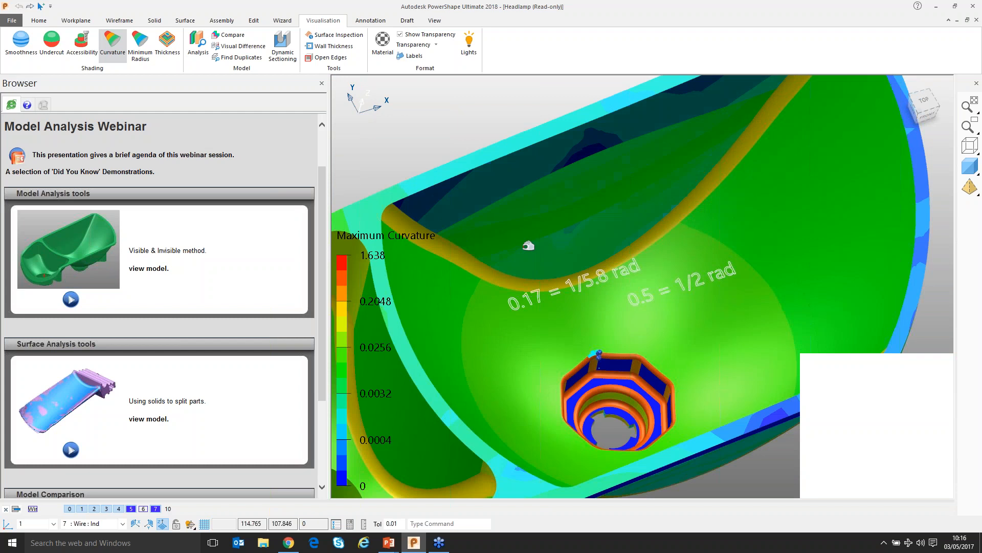
right_click(114, 48)
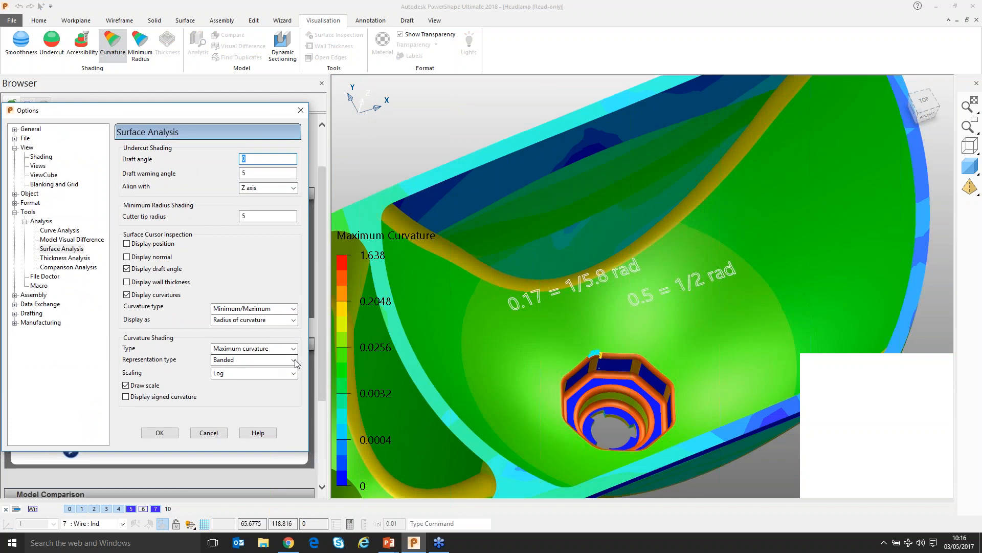
left_click(295, 360)
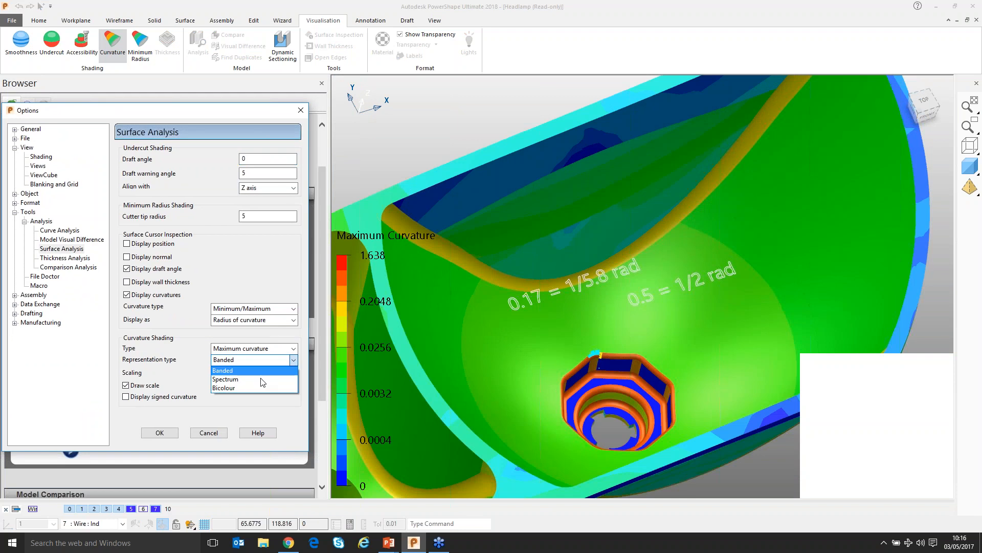
left_click(260, 379)
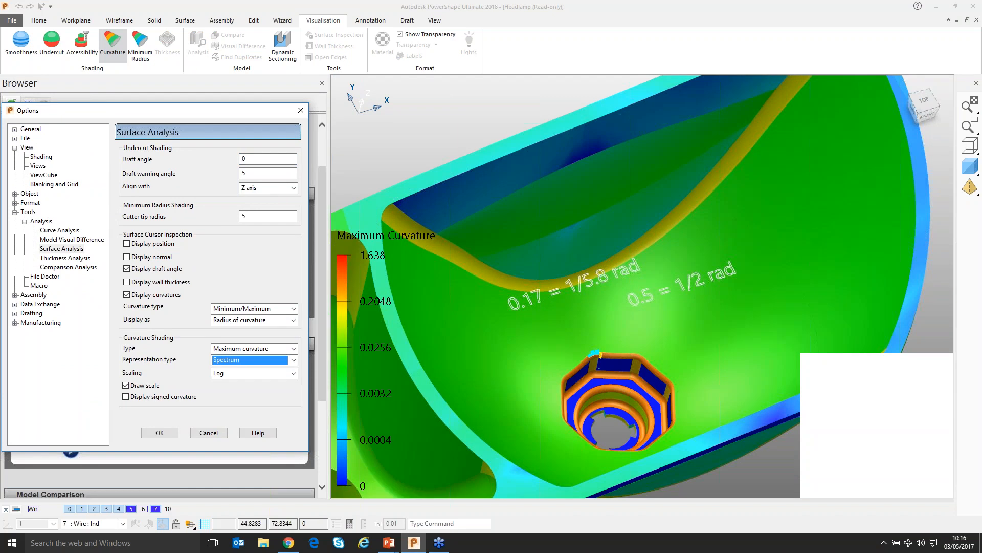
middle_click_drag(597, 343, 600, 386)
Set the curvature shading type to Minimum curvature and view the larger reflector bowl with its bulb hole
left_click(276, 349)
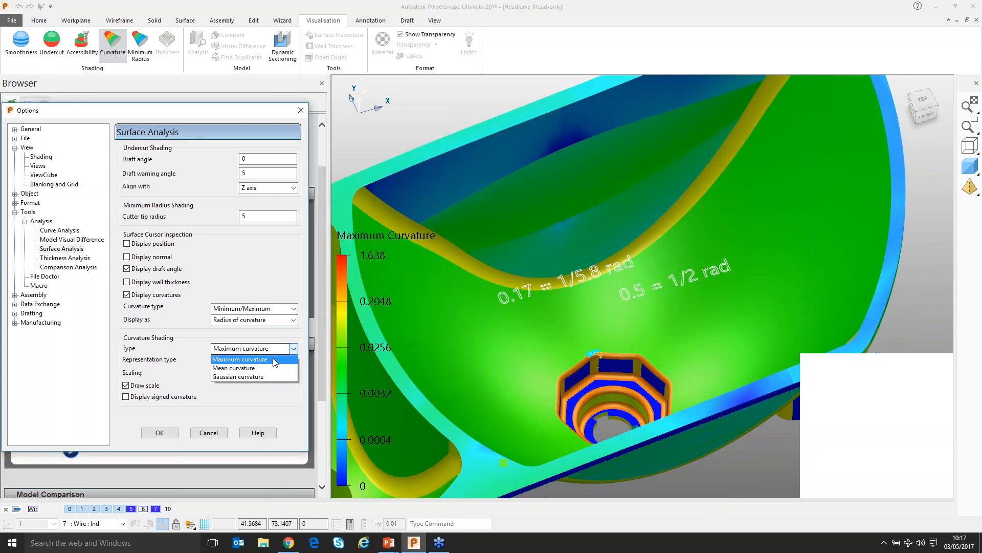
scroll(273, 359, "up", 1)
left_click(273, 358)
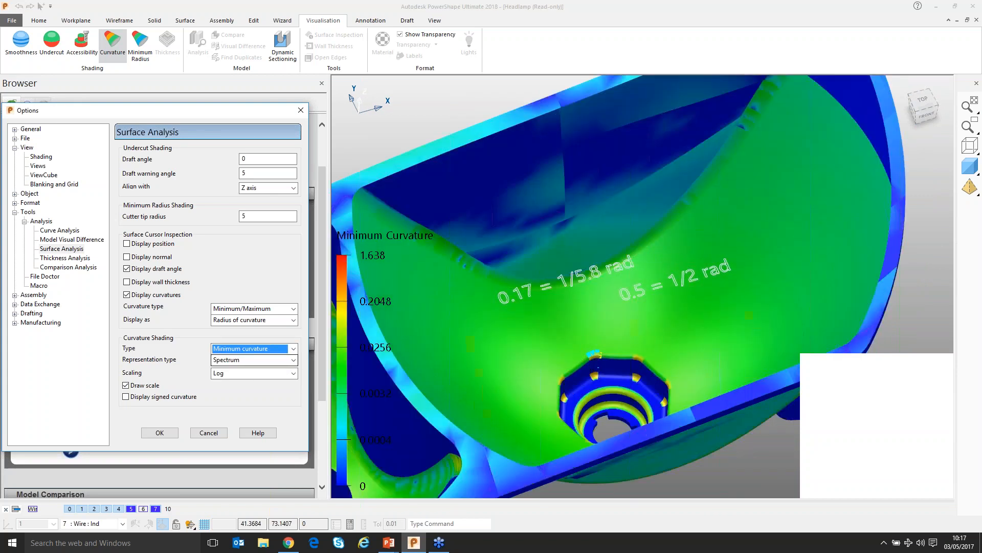
scroll(687, 277, "down", 1)
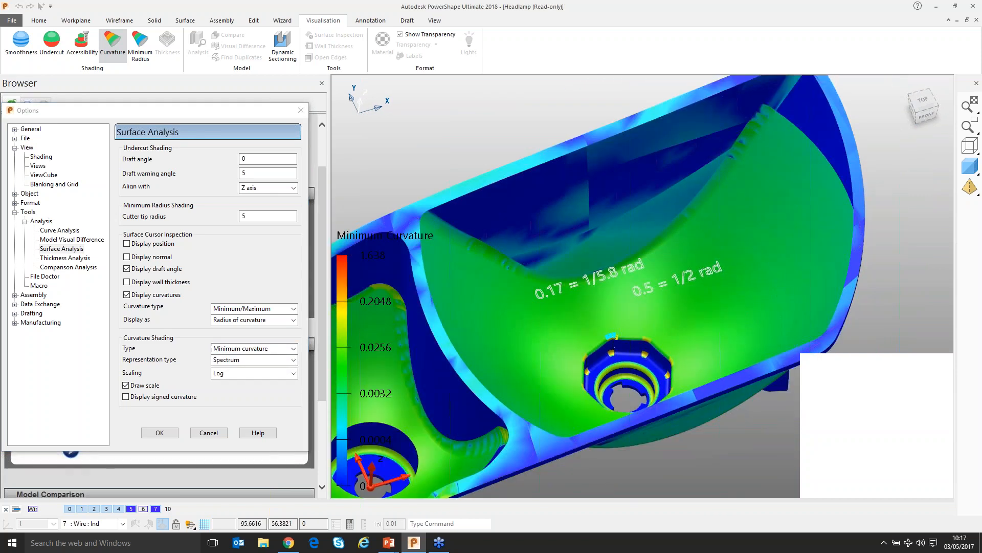
middle_click_drag(619, 307, 688, 271)
scroll(701, 253, "up", 1)
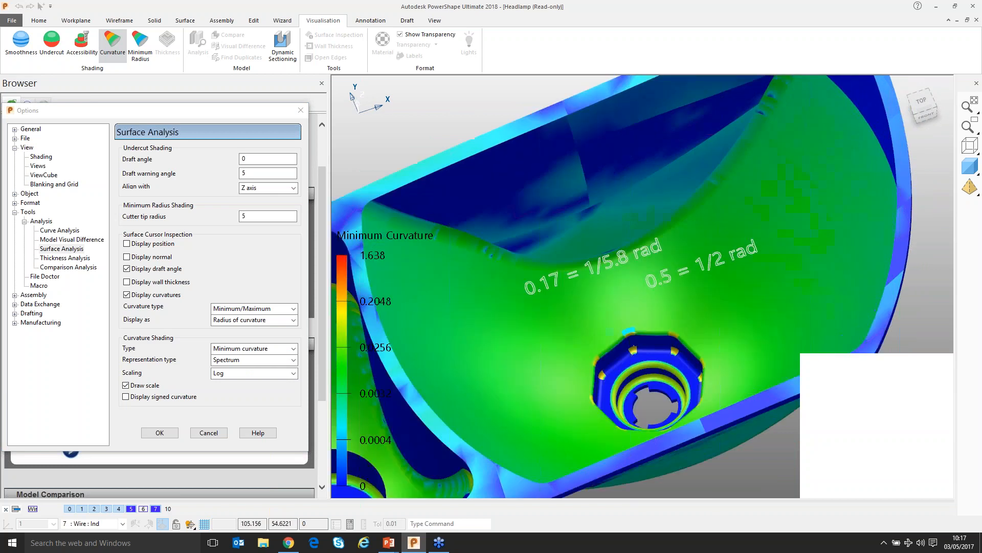
Set the curvature shading type to Mean curvature and examine the larger bulb hole, bowl fillets and whole headlamp
left_click(294, 349)
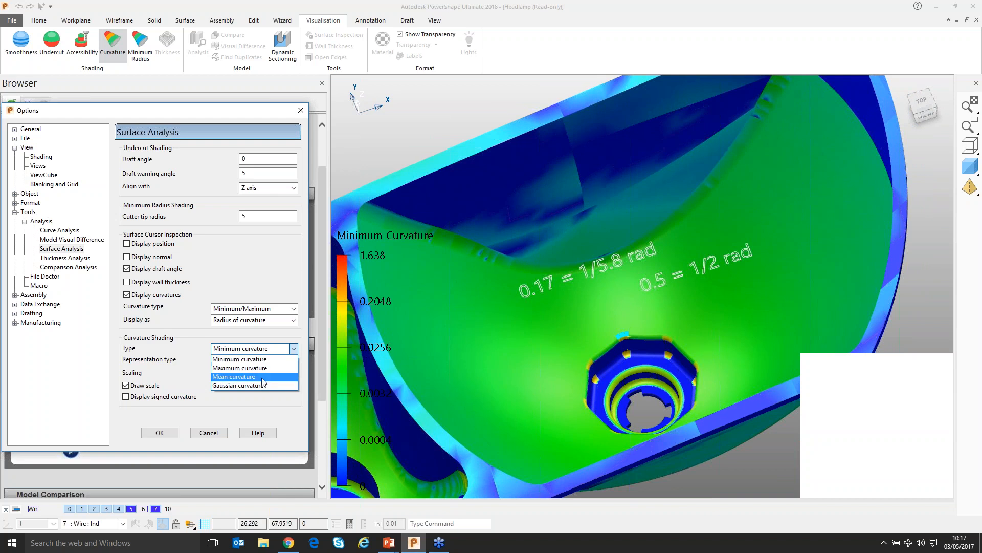
left_click(262, 378)
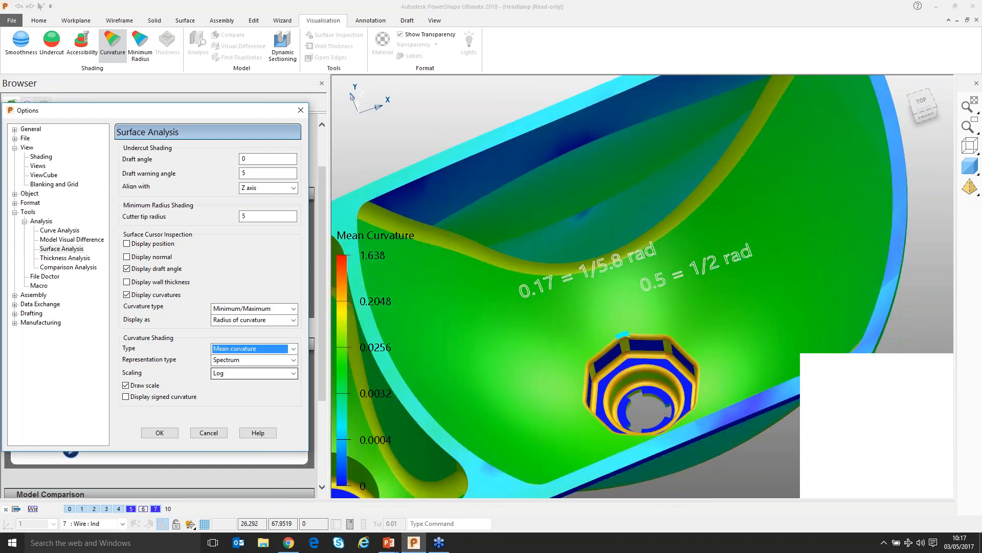
scroll(587, 311, "down", 3)
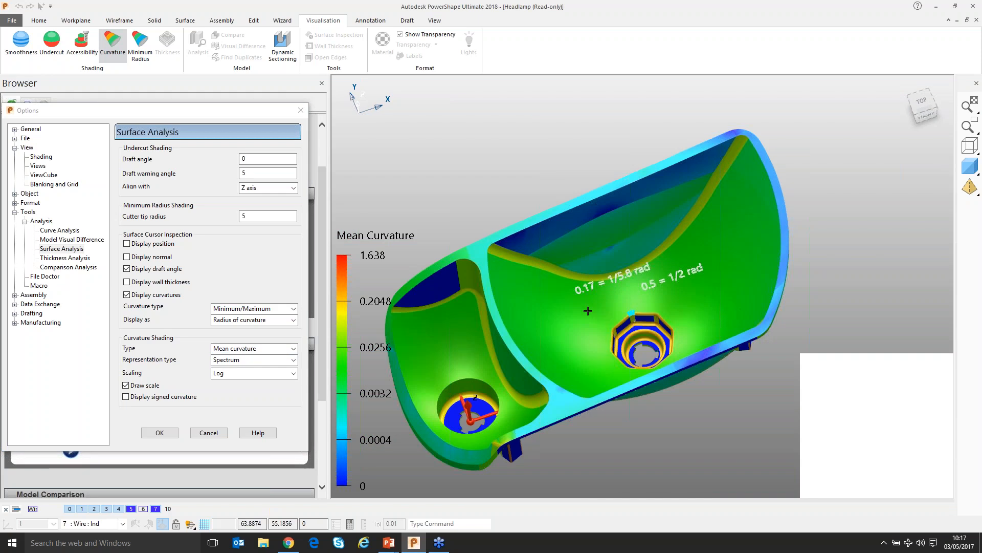
scroll(588, 310, "up", 3)
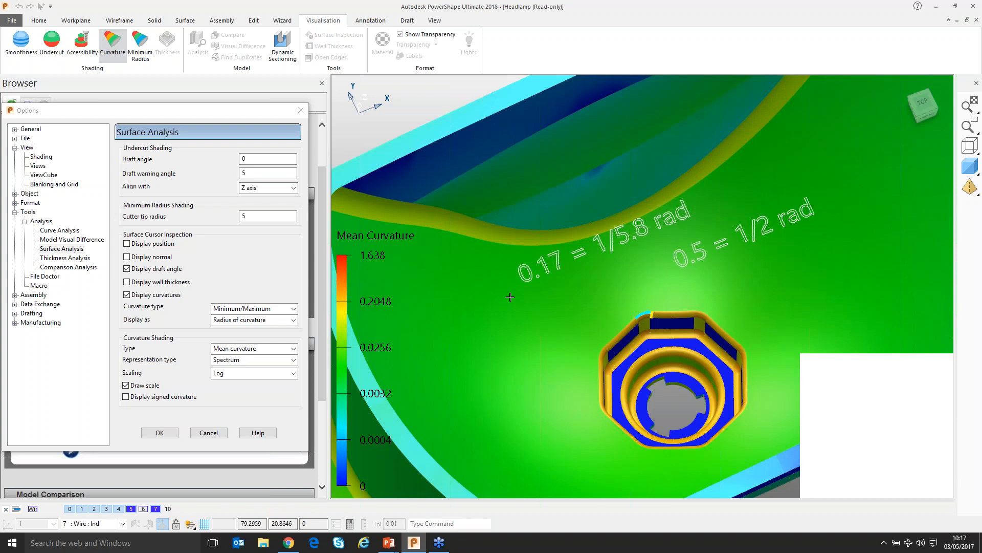
middle_click_drag(511, 297, 568, 261)
middle_click_drag(706, 271, 638, 300)
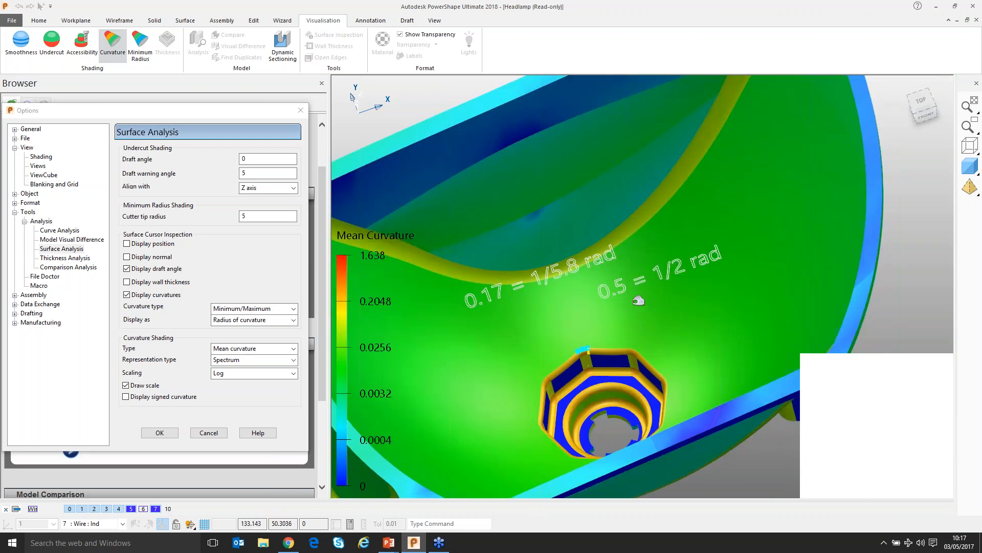
middle_click_drag(638, 301, 437, 344)
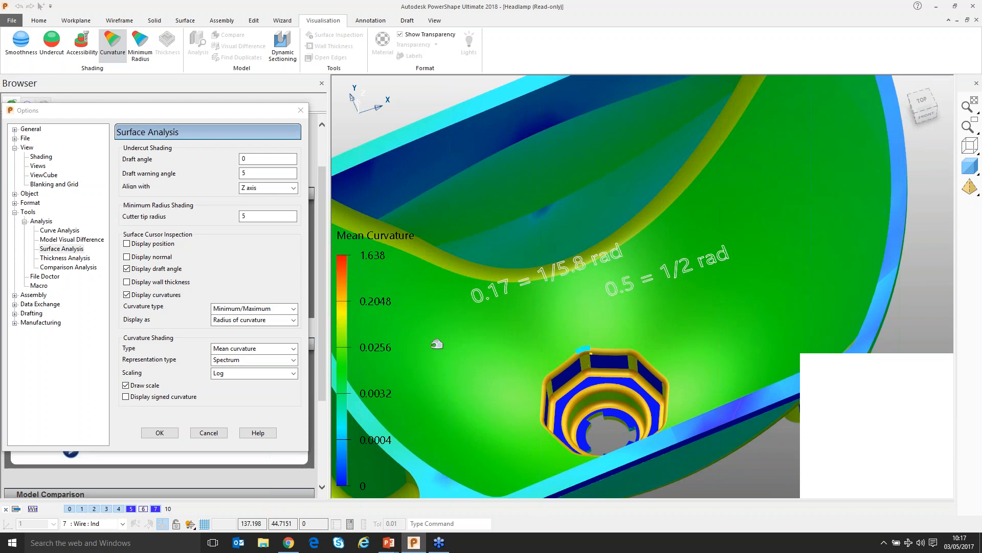
scroll(520, 315, "up", 3)
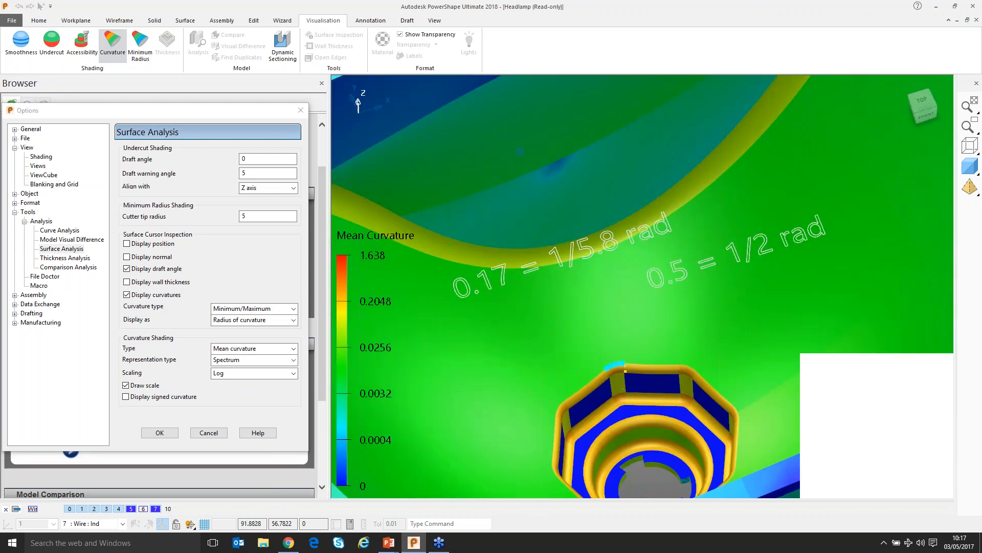
scroll(691, 302, "down", 3)
middle_click_drag(495, 361, 596, 323, "shift")
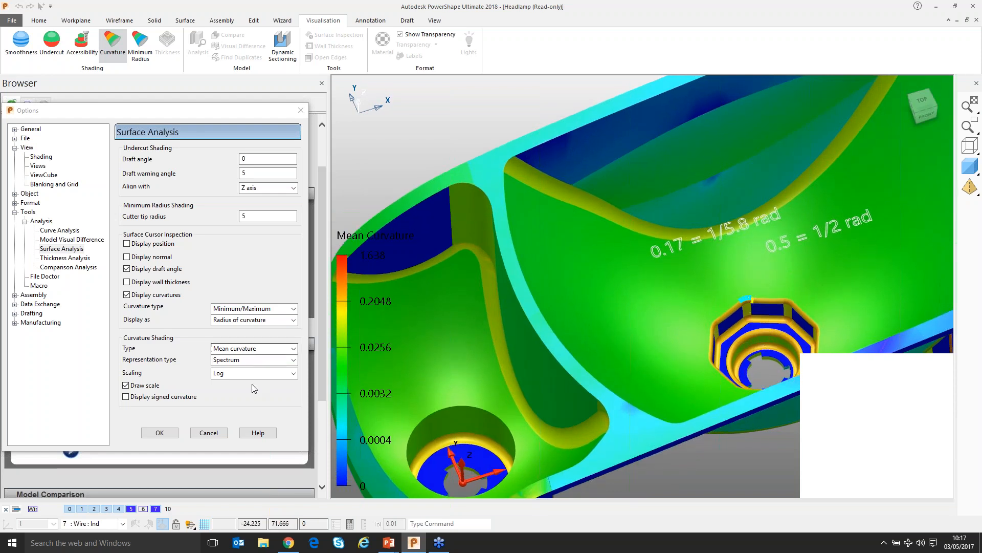
Set the curvature shading type to Gaussian curvature and view both reflector bowls and the bulb holes
left_click(254, 348)
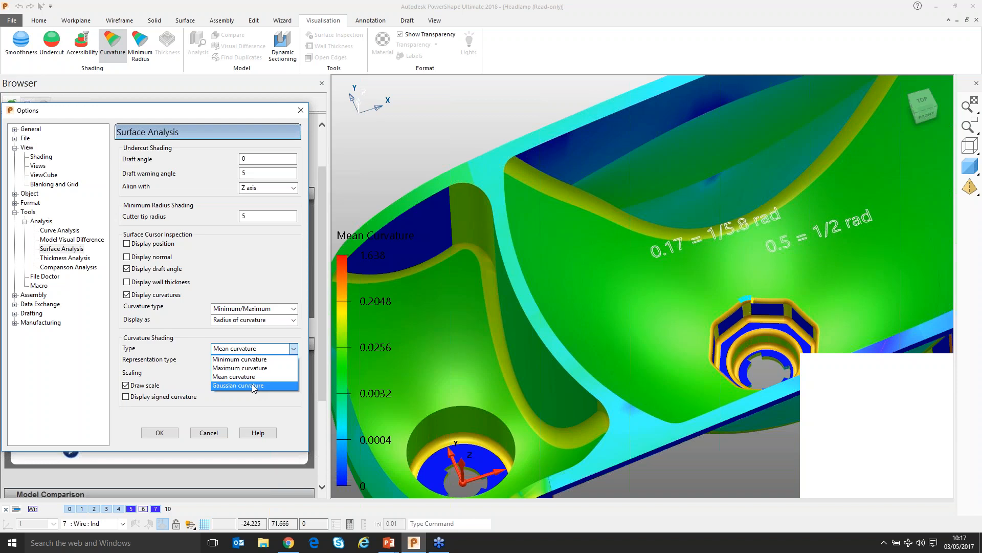
left_click(254, 385)
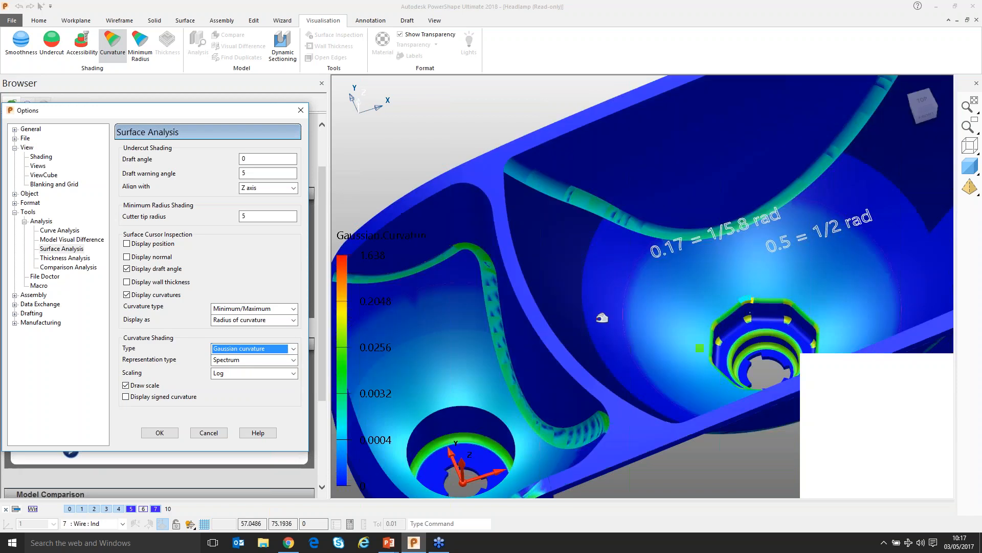
scroll(602, 318, "up", 1)
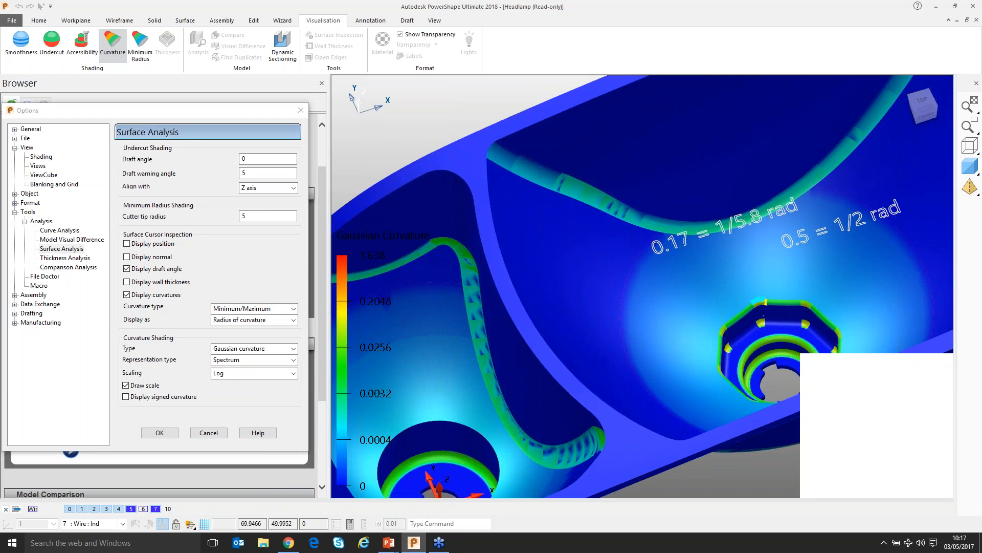
middle_click_drag(681, 307, 629, 287)
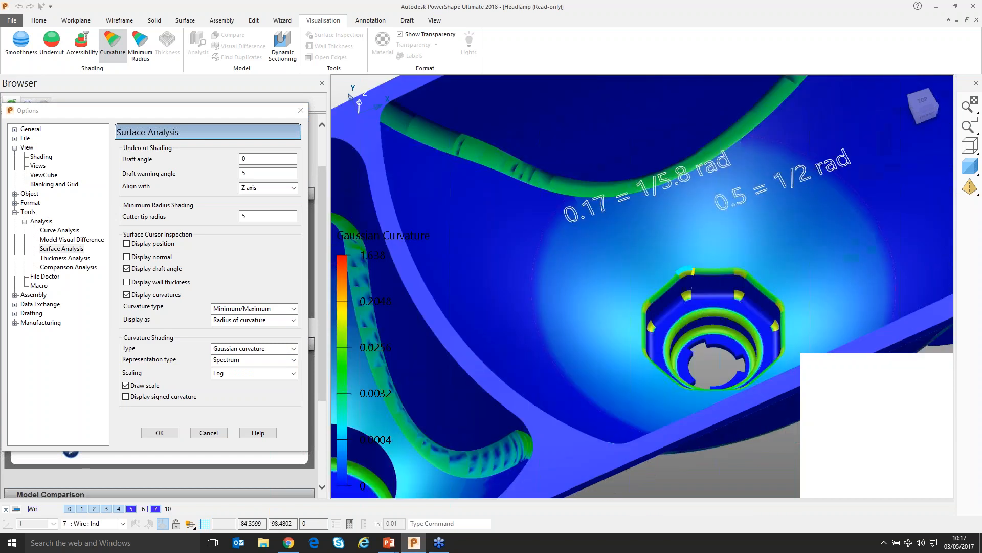
middle_click_drag(693, 289, 720, 279)
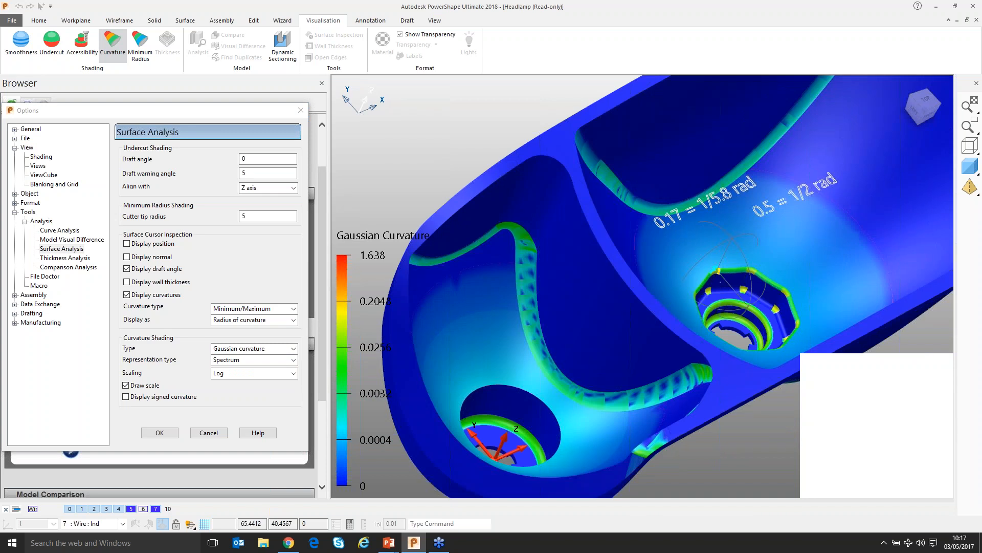
middle_click_drag(726, 256, 685, 265)
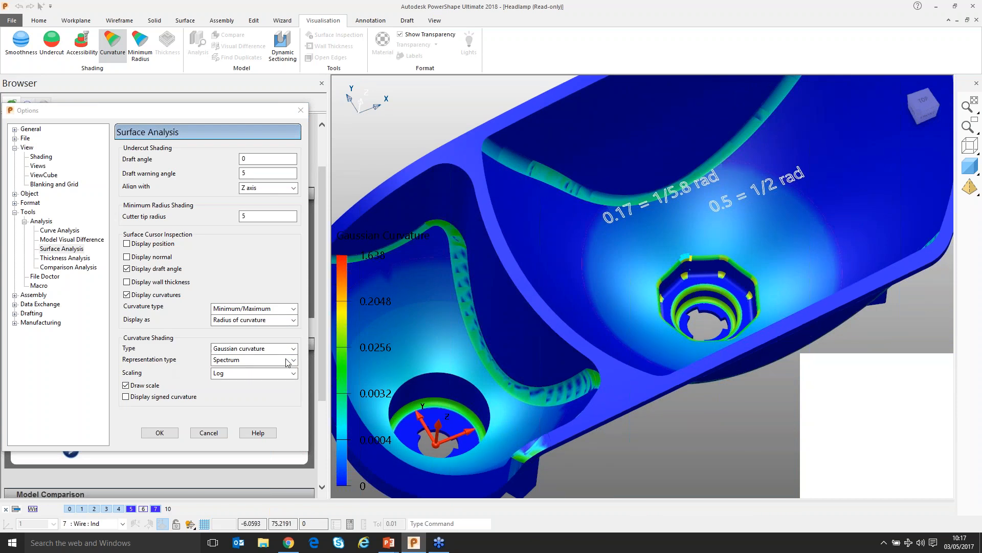
Set the curvature shading representation type to Bicolour and bring both reflector bowls into view
left_click(295, 360)
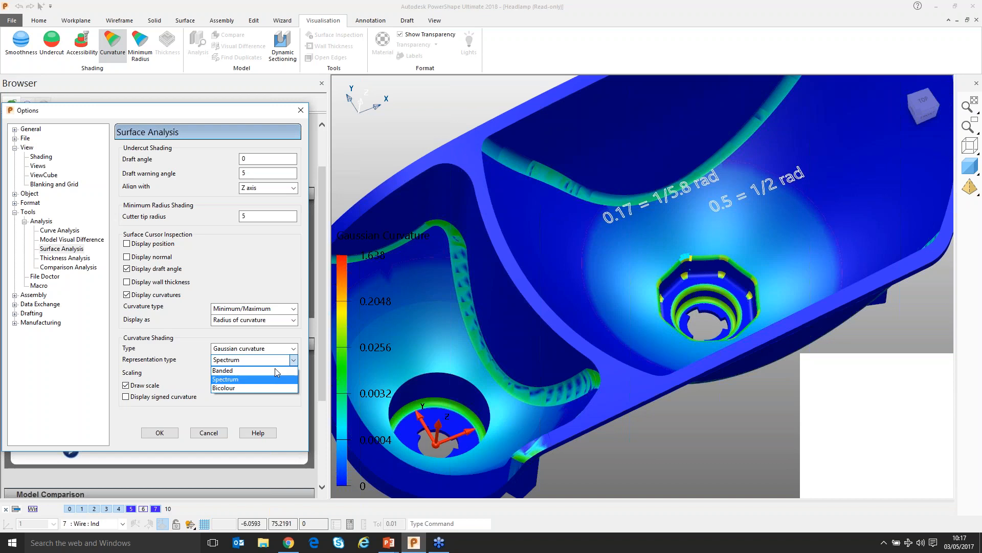
left_click(238, 388)
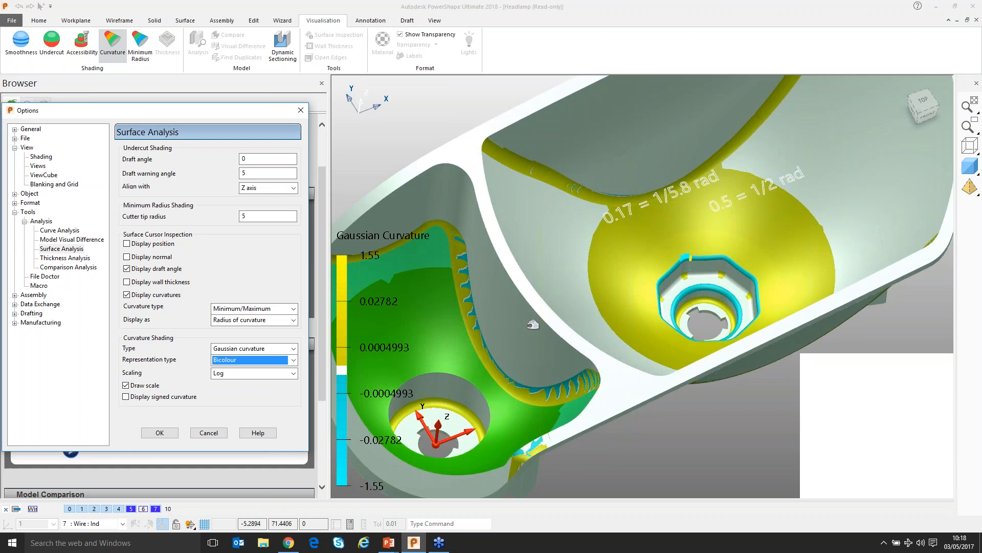
middle_click_drag(693, 261, 634, 365)
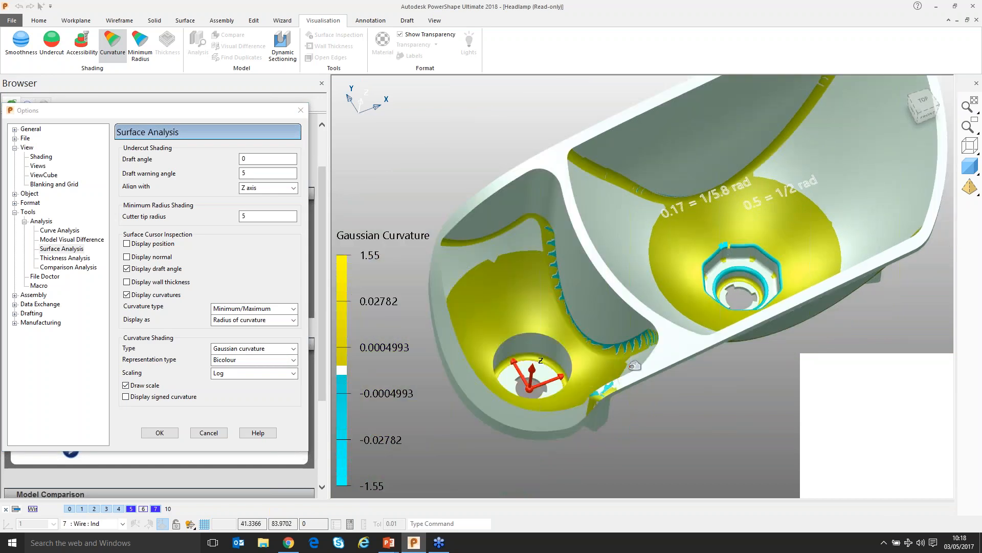
Examine the bicolour Gaussian shading along the smaller bowl's fillet and around the larger bulb hole, then across both bowls
scroll(594, 293, "up", 5)
middle_click_drag(468, 149, 460, 154, "shift")
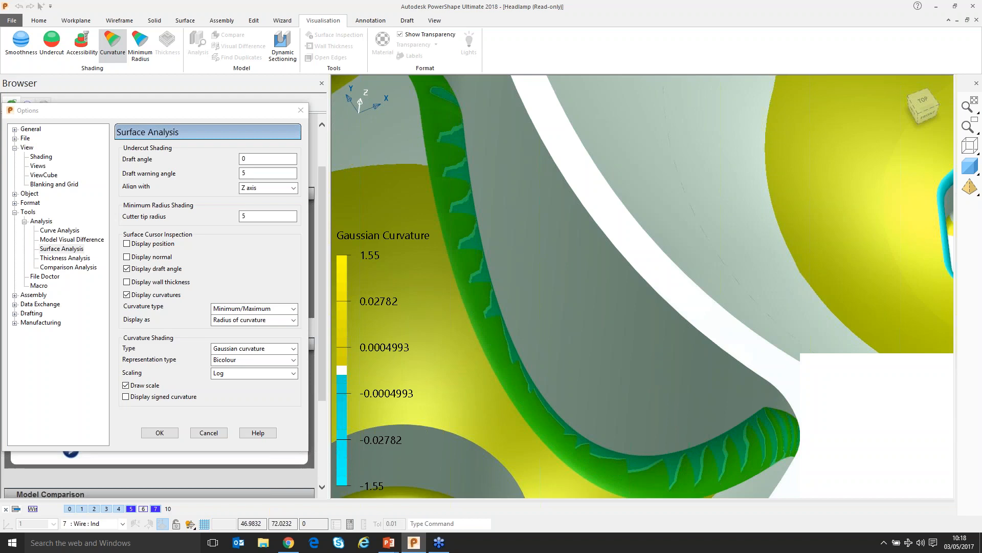
scroll(405, 82, "down", 2)
scroll(604, 297, "down", 2)
middle_click_drag(604, 297, 638, 295)
scroll(630, 276, "up", 2)
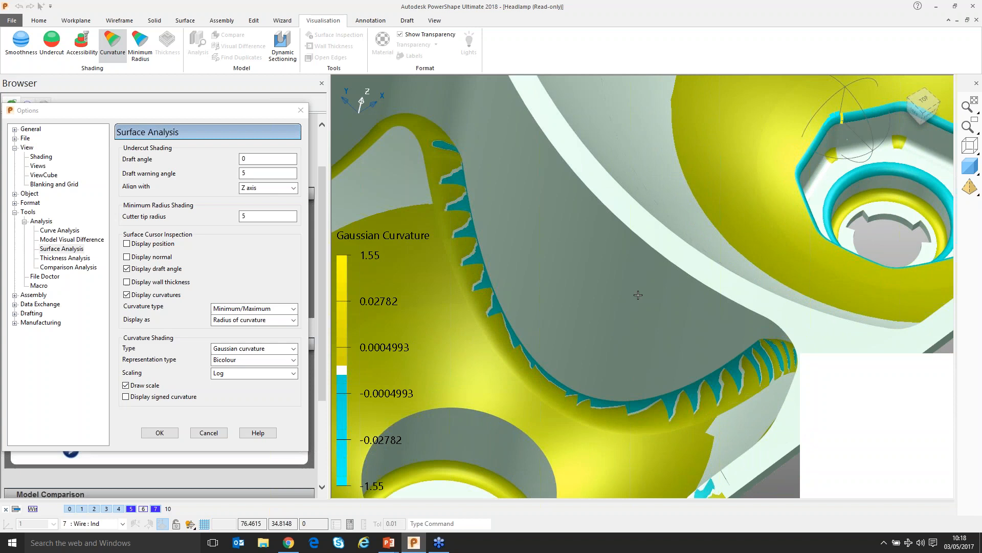
scroll(638, 294, "down", 2)
middle_click_drag(638, 294, 609, 285)
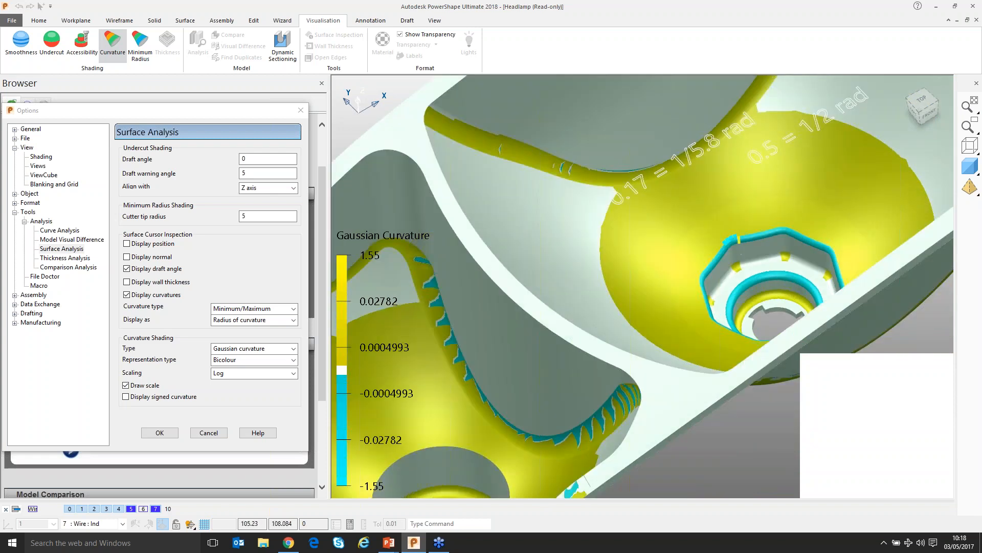
middle_click_drag(470, 86, 542, 199, "shift")
scroll(617, 244, "down", 2)
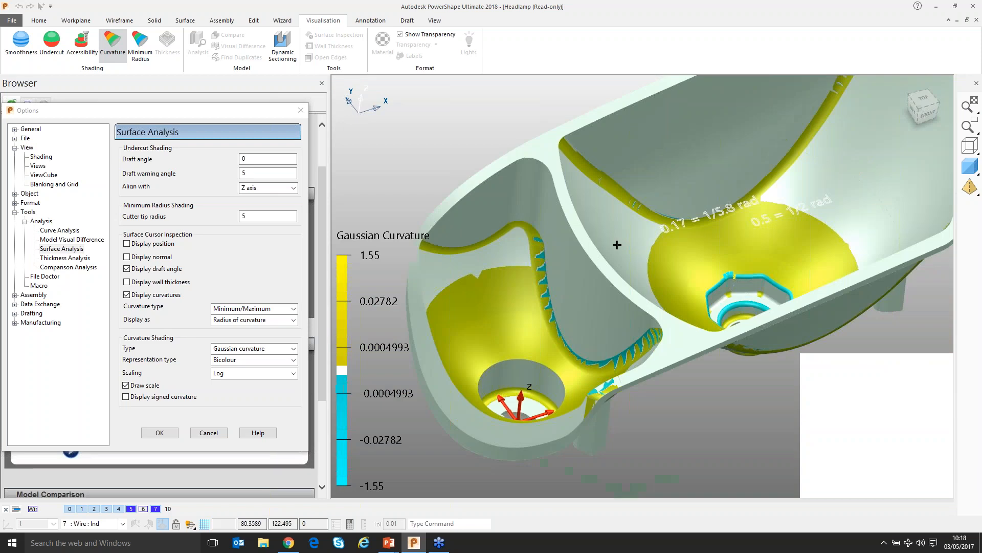
scroll(617, 244, "up", 2)
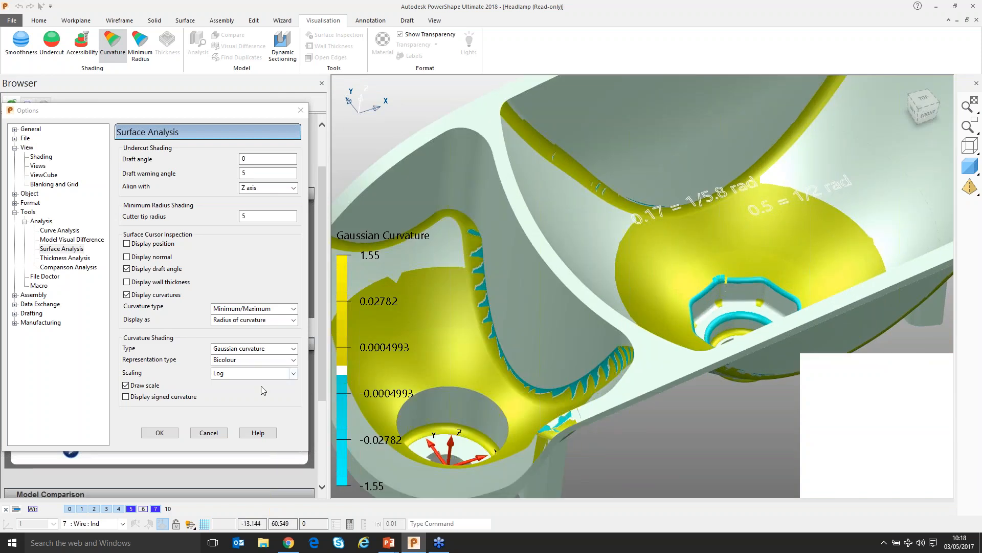
Set the curvature shading scaling to Linear and the representation type to Spectrum, and view the whole headlamp
left_click(293, 373)
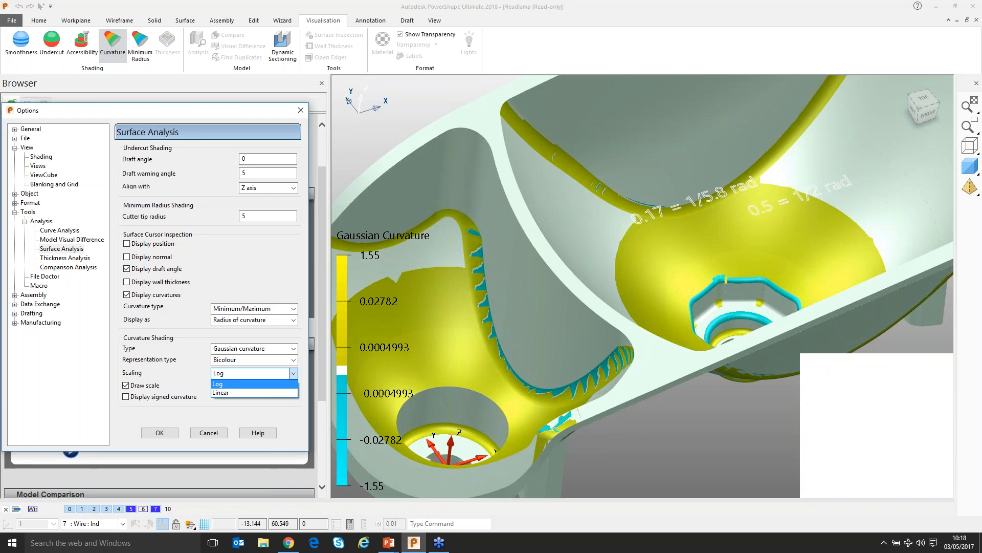
left_click(220, 392)
scroll(586, 264, "down", 2)
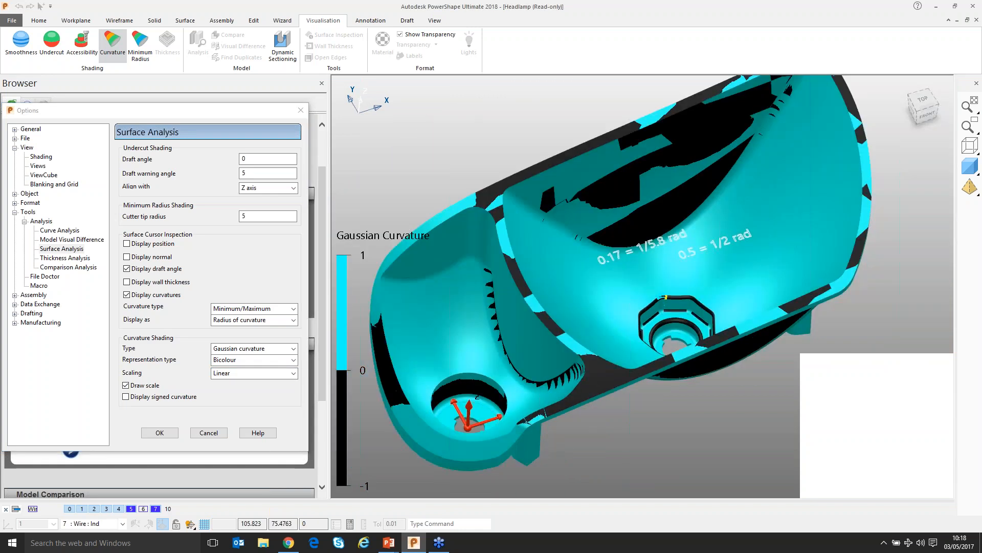
left_click(253, 360)
left_click(253, 384)
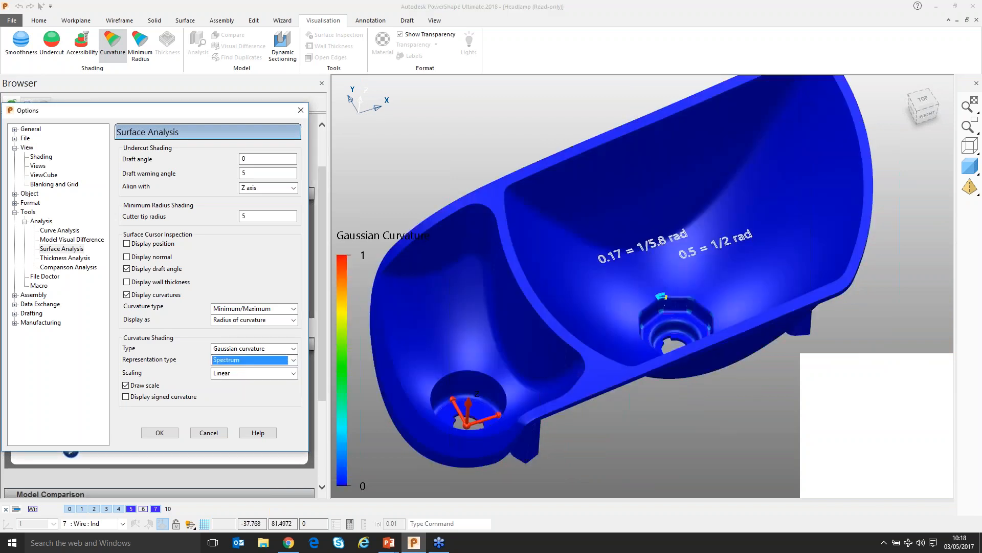
middle_click_drag(621, 266, 646, 279)
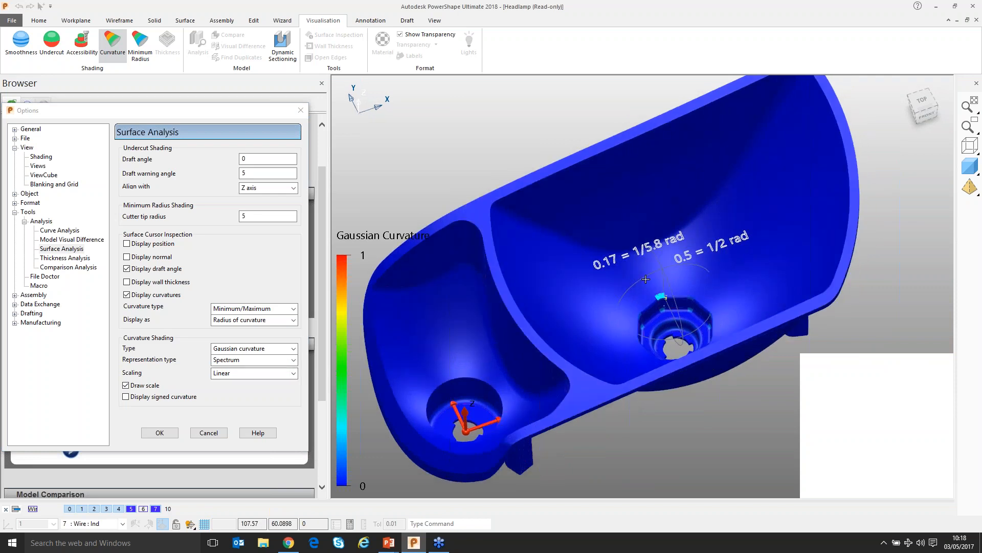
Set the curvature shading scaling to Log for the Gaussian spectrum shading and view the whole headlamp
scroll(646, 279, "up", 3)
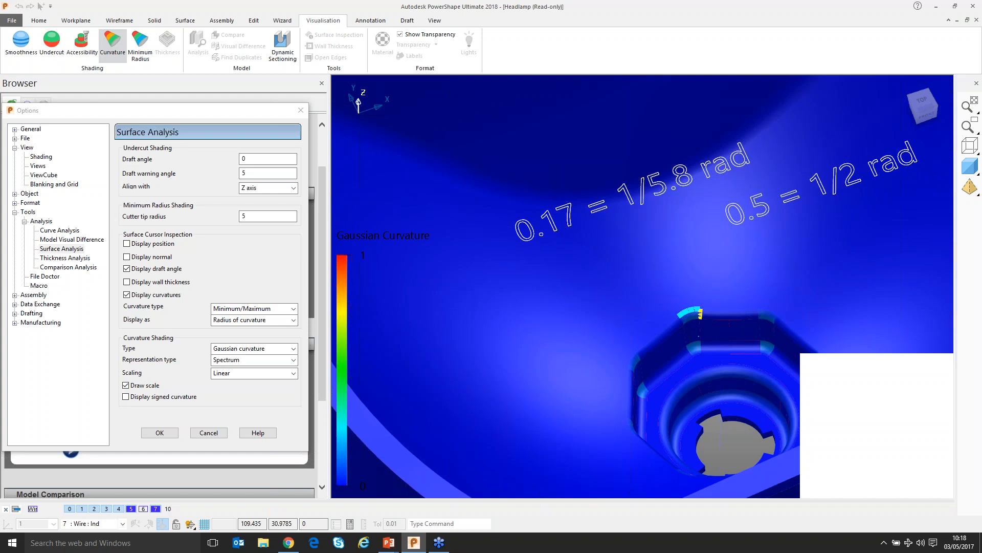
scroll(650, 279, "down", 3)
middle_click_drag(649, 279, 665, 261)
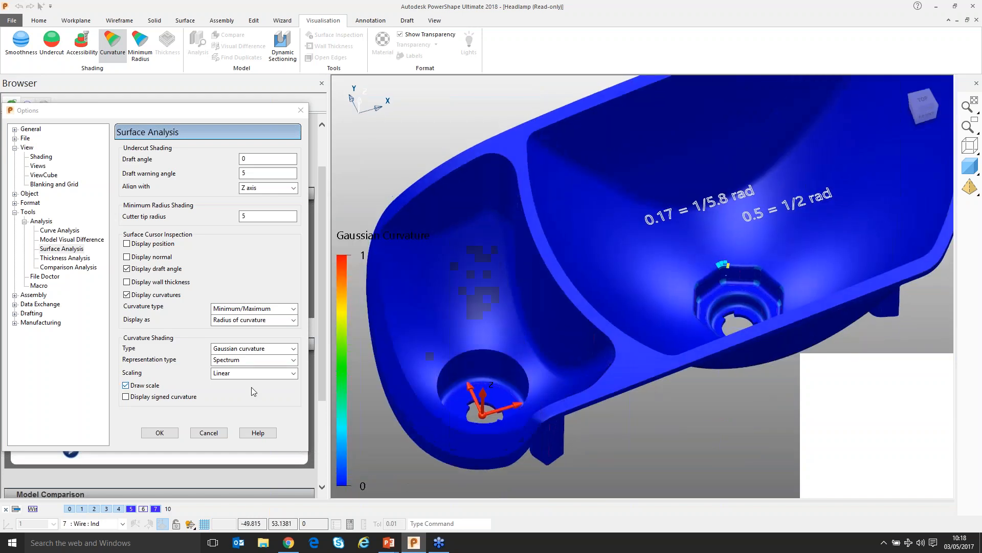
left_click(253, 373)
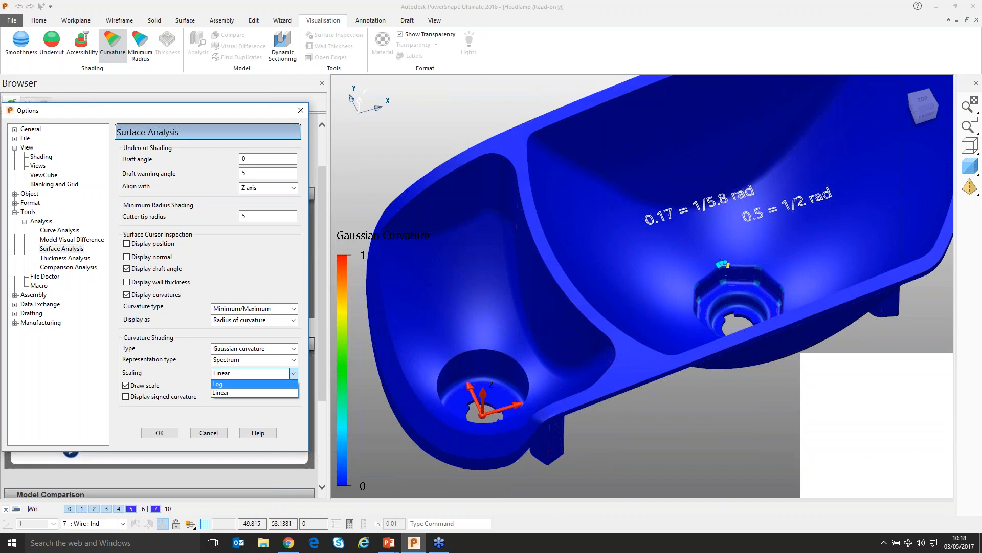
left_click(236, 383)
scroll(588, 312, "down", 3)
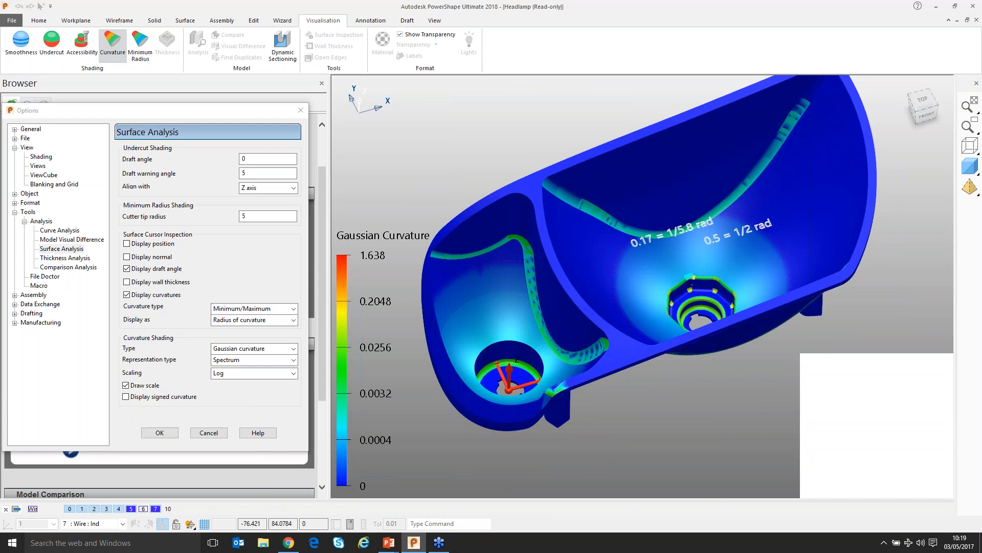
Turn on the signed curvature display, keeping the Spectrum representation, and view both reflector bowls
left_click(293, 360)
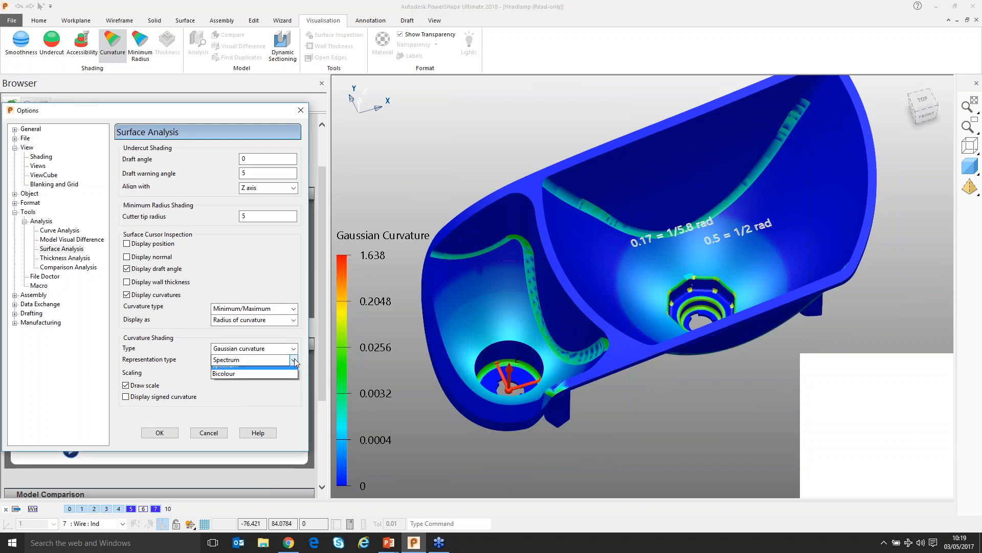
left_click(365, 465)
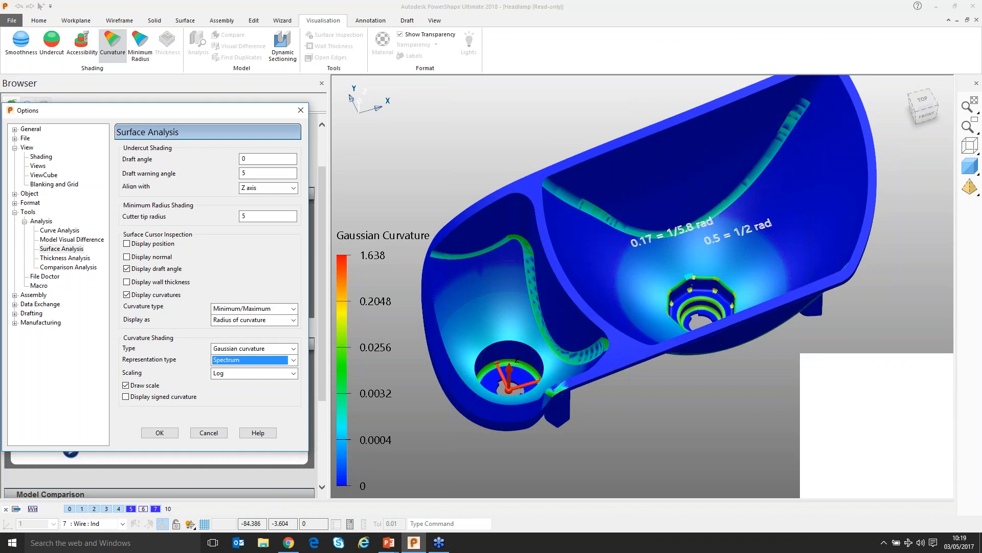
left_click(126, 397)
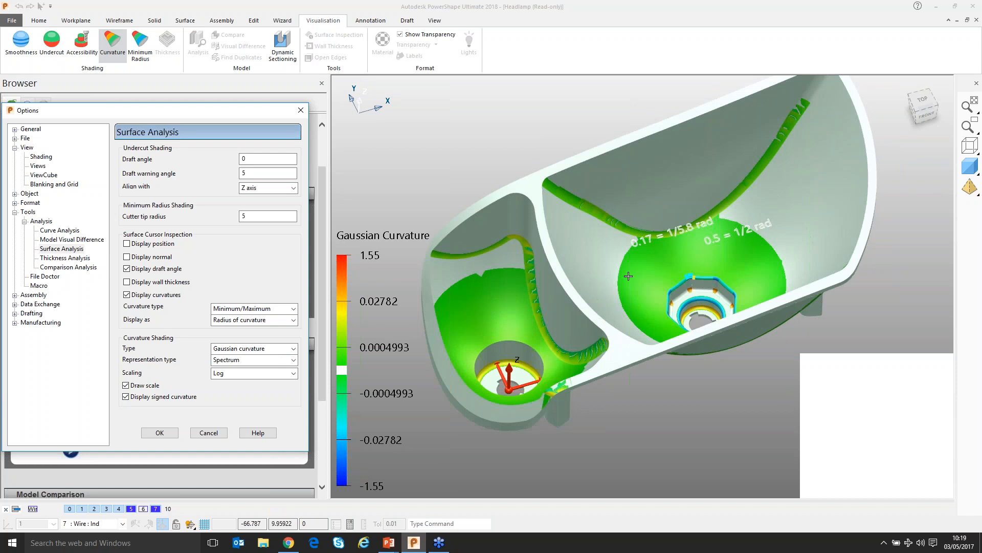
scroll(628, 277, "up", 2)
scroll(634, 204, "down", 2)
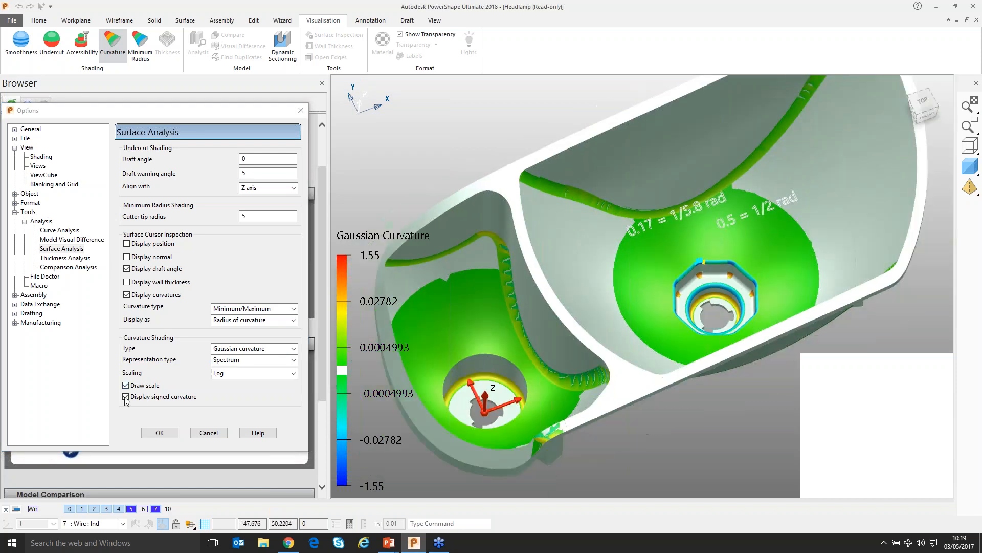
Toggle the signed curvature display to compare the shading, leave it off, and close the options without saving the changes
left_click(125, 397)
left_click(125, 397)
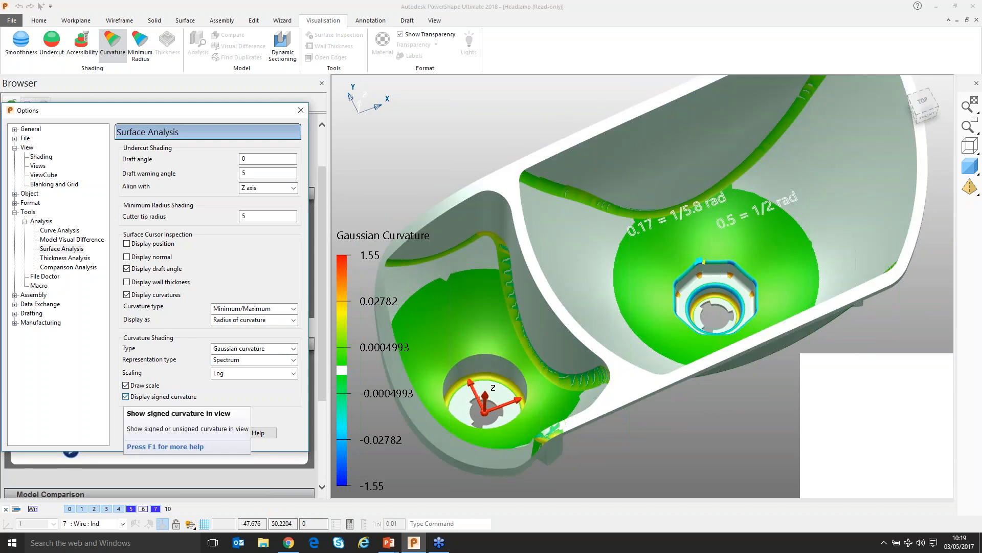
left_click(125, 397)
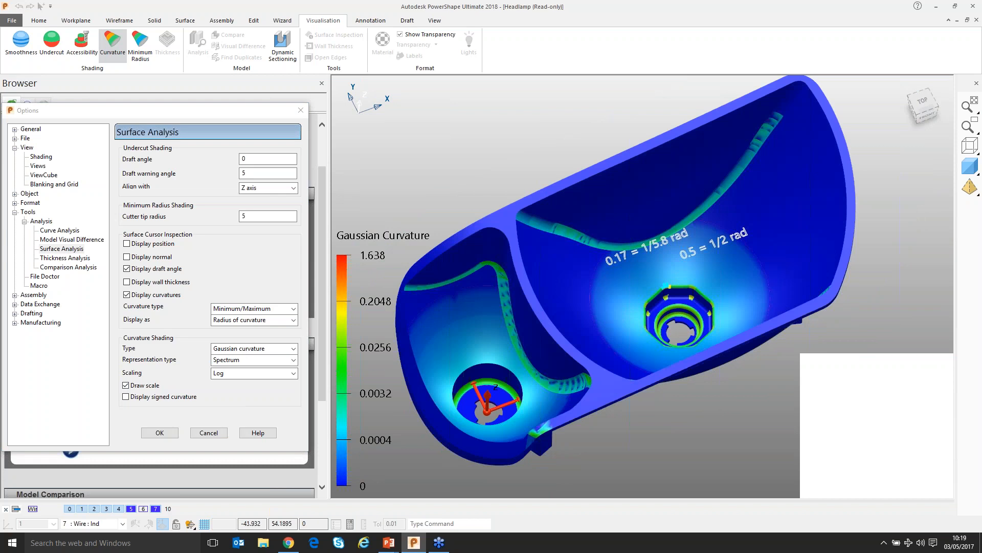
left_click(209, 433)
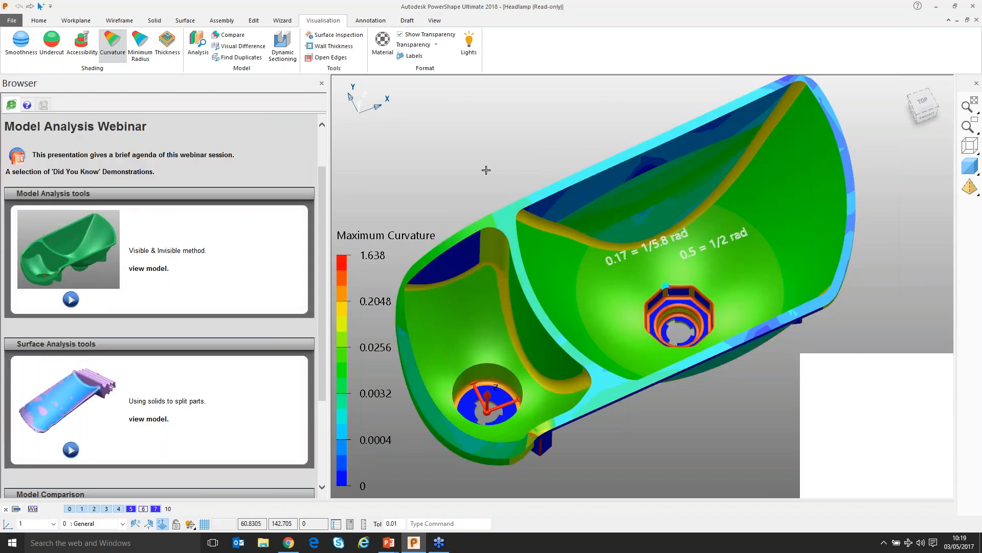
Return the headlamp to plain shading and hide level 7 with the curvature annotations
key("F3")
middle_click_drag(566, 223, 567, 209)
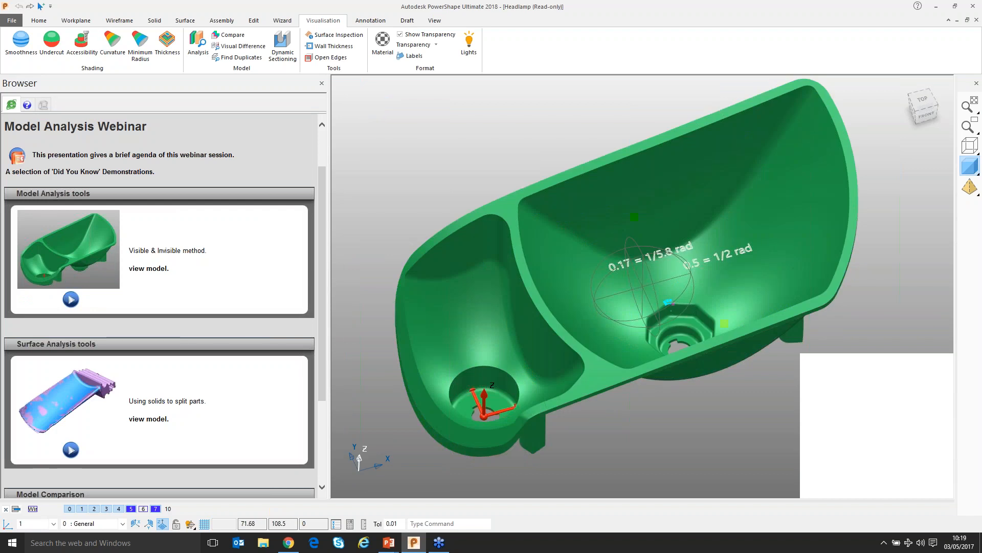
left_click(155, 509)
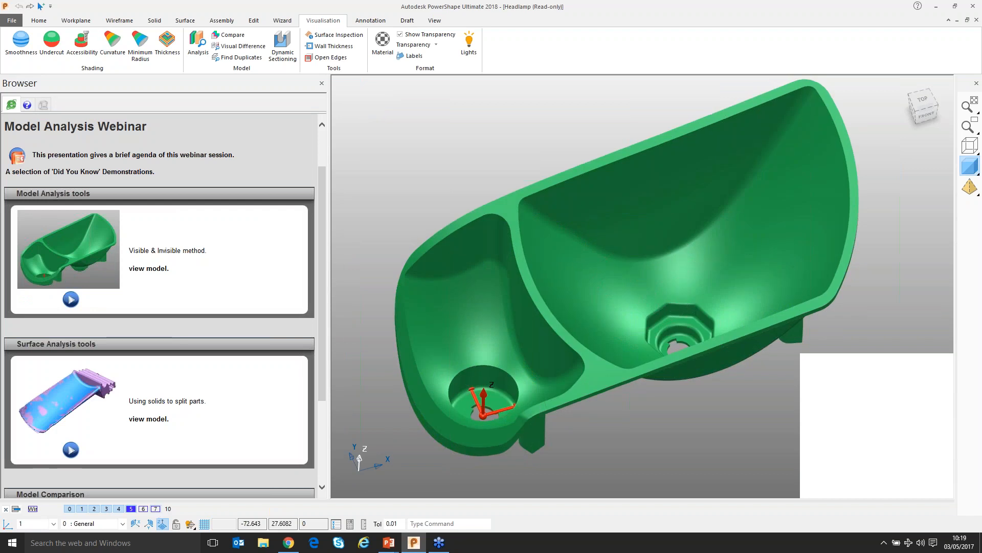
middle_click_drag(539, 248, 546, 249)
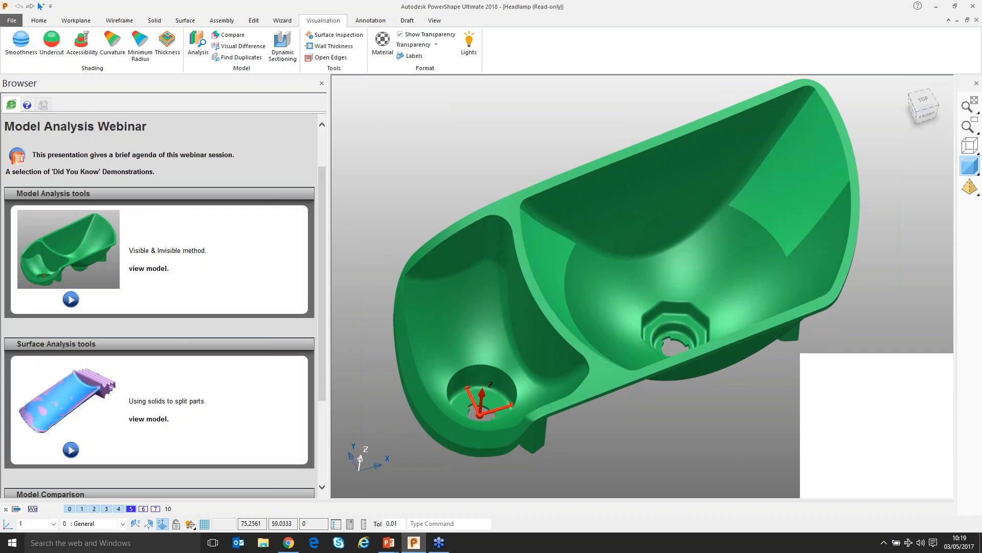
scroll(476, 389, "down", 2)
scroll(655, 263, "up", 2)
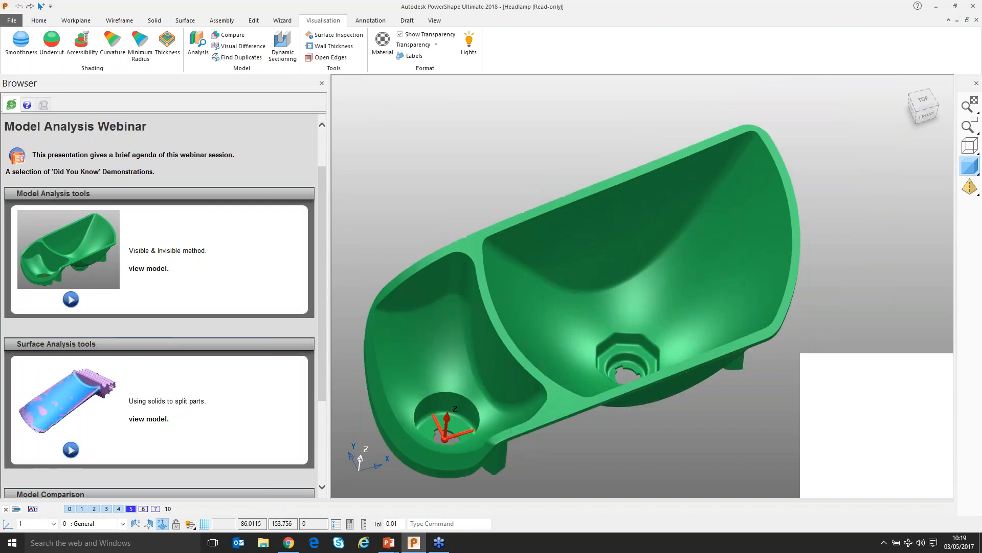
Apply minimum radius shading to the headlamp and view both reflector bowls from above
left_click(139, 44)
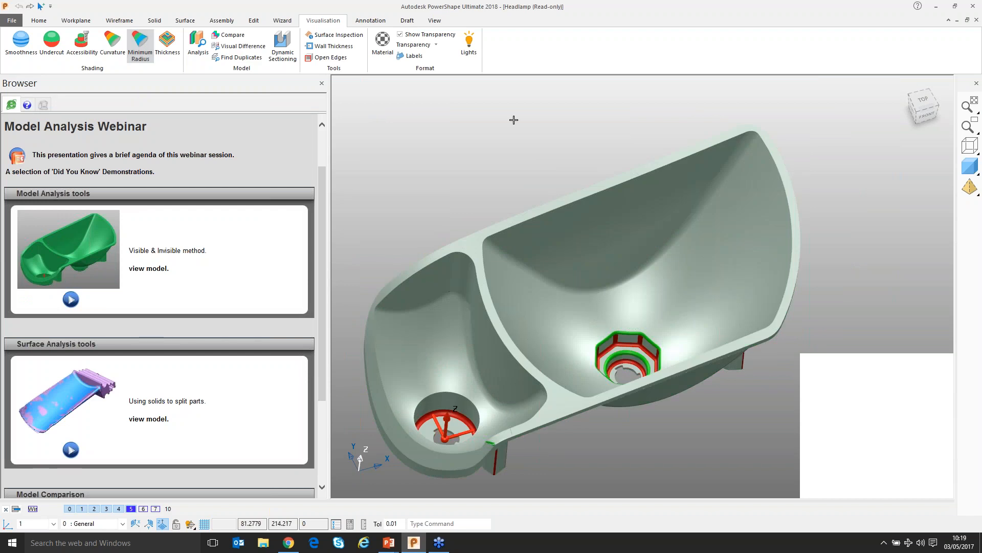
middle_click_drag(380, 257, 489, 136)
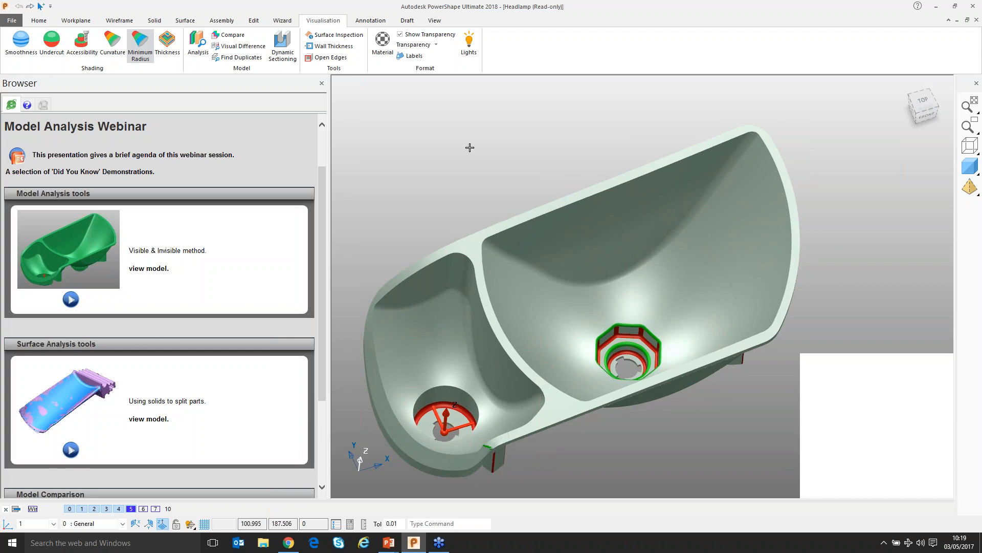
middle_click_drag(470, 148, 464, 160)
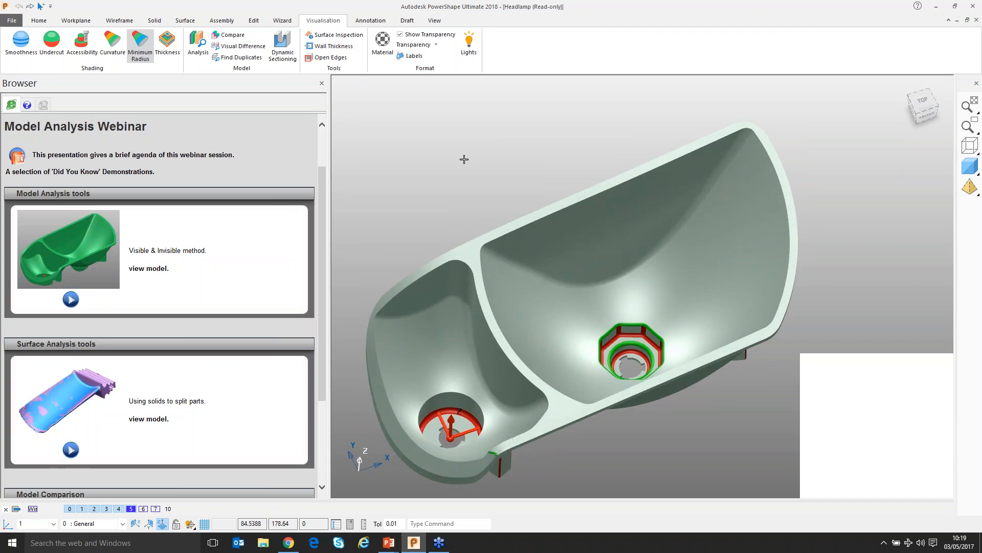
Examine the minimum radius shading around both bulb holes, closely at the larger bowl's octagonal recess, and across the whole headlamp
scroll(464, 159, "up", 2)
scroll(480, 157, "up", 2)
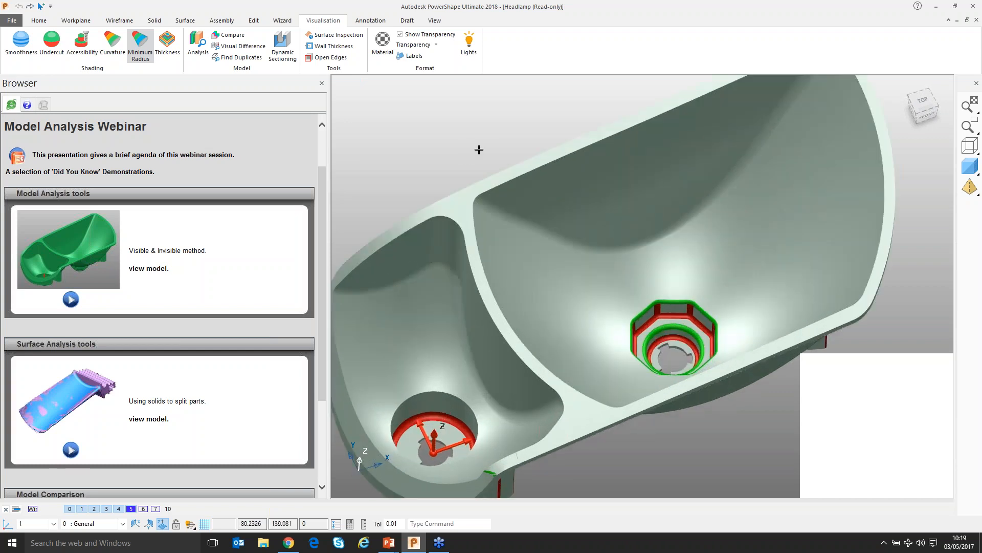
scroll(405, 133, "up", 2)
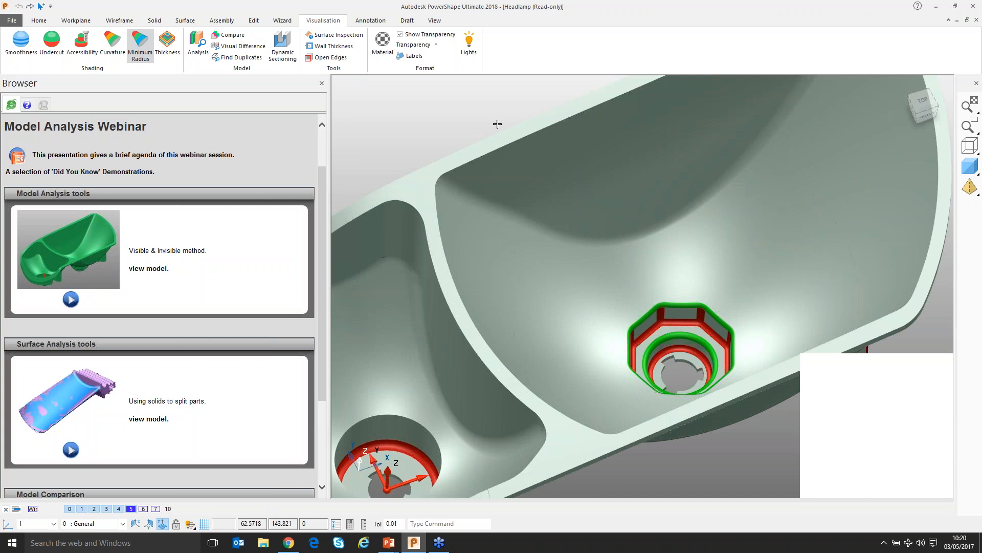
middle_click_drag(423, 154, 497, 124, "shift")
middle_click_drag(436, 127, 431, 126, "shift")
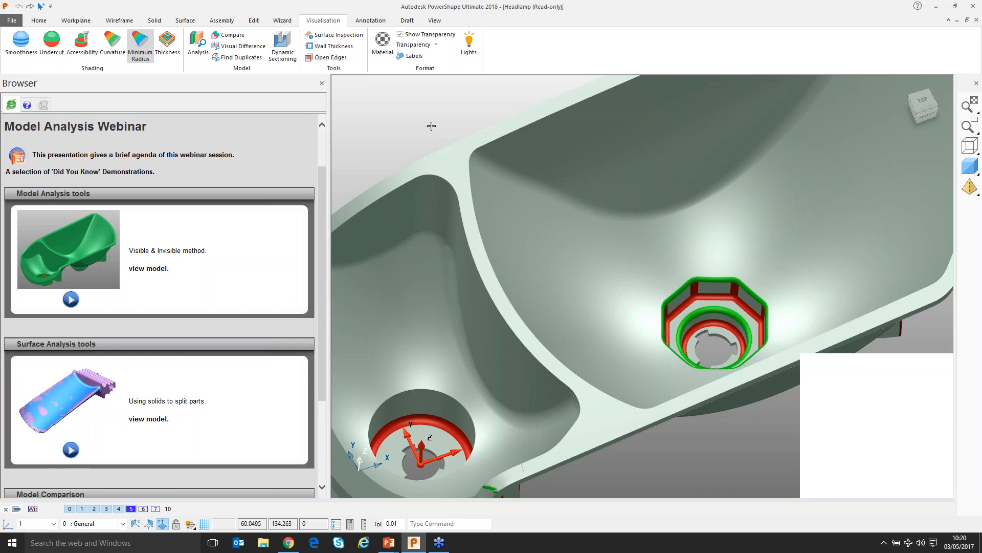
scroll(432, 126, "down", 1)
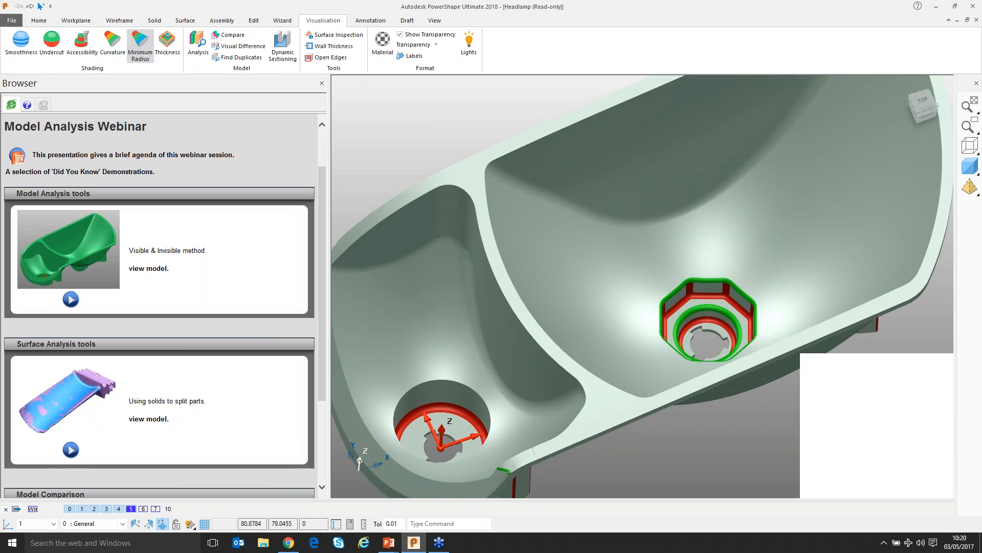
scroll(746, 326, "up", 3)
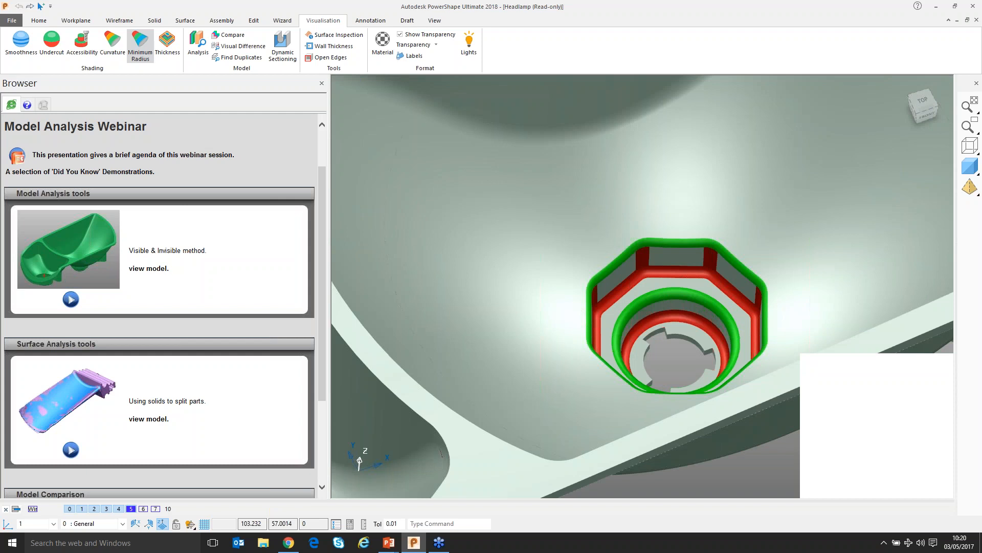
scroll(644, 285, "up", 2)
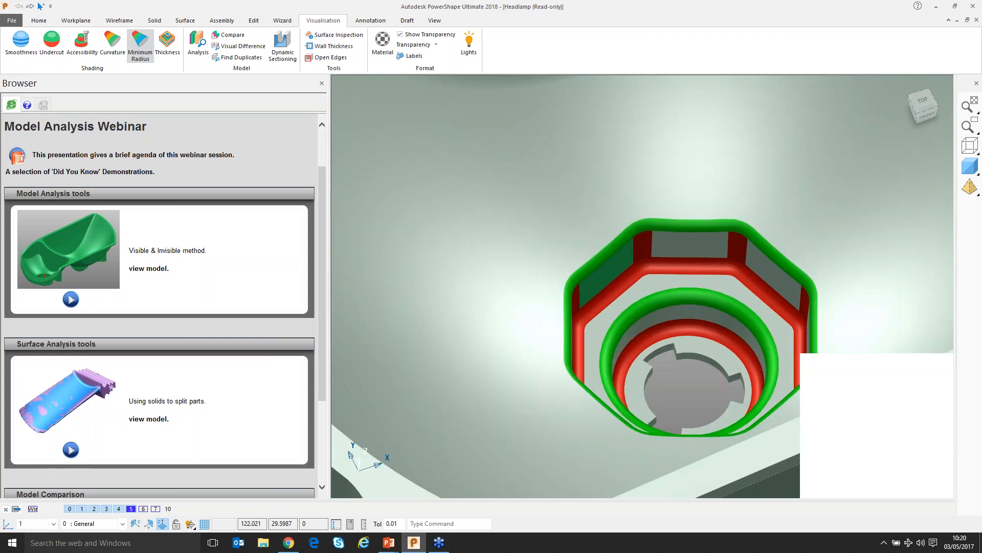
scroll(645, 302, "down", 5)
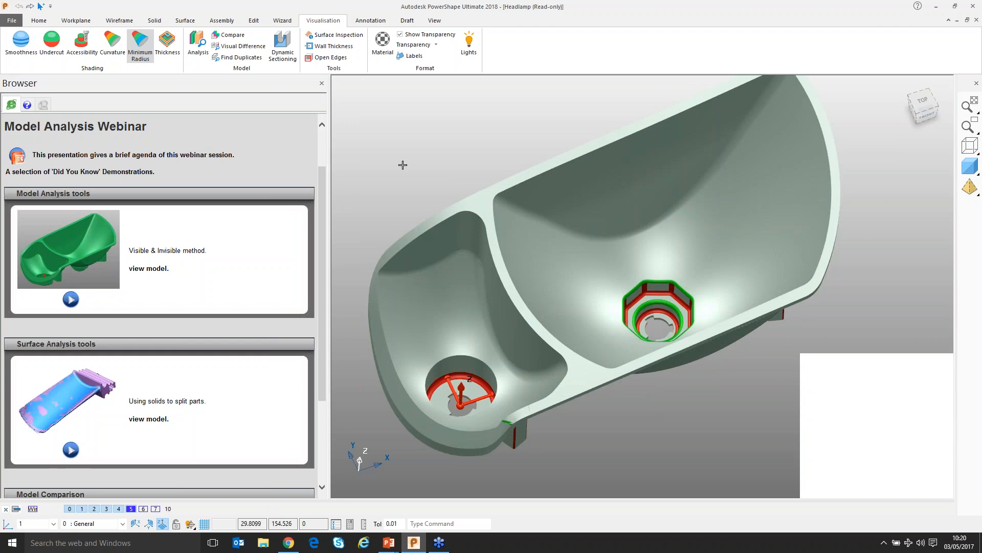
Set the cutter tip radius for minimum radius shading to 3 and view the larger bowl's octagonal bulb hole
left_click(225, 82)
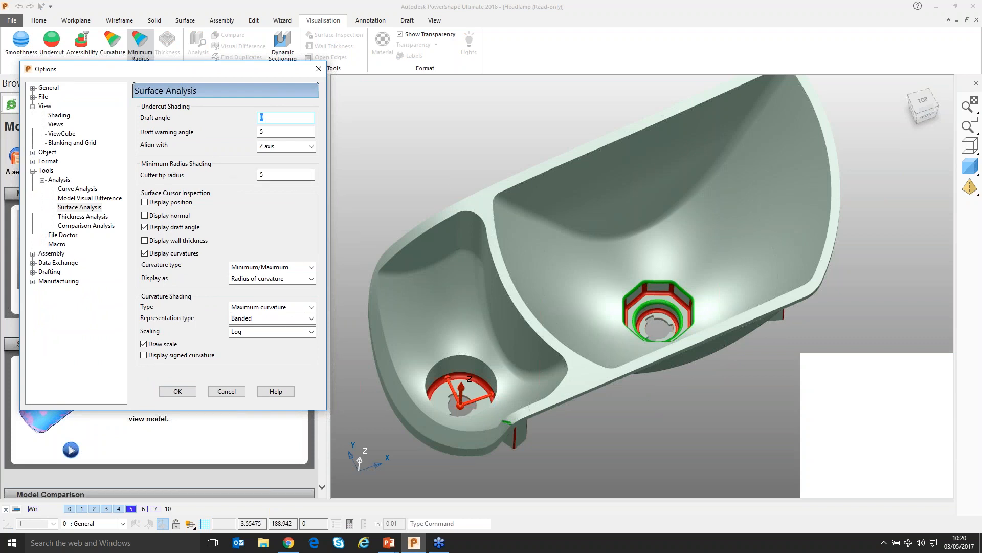
double_click(269, 175)
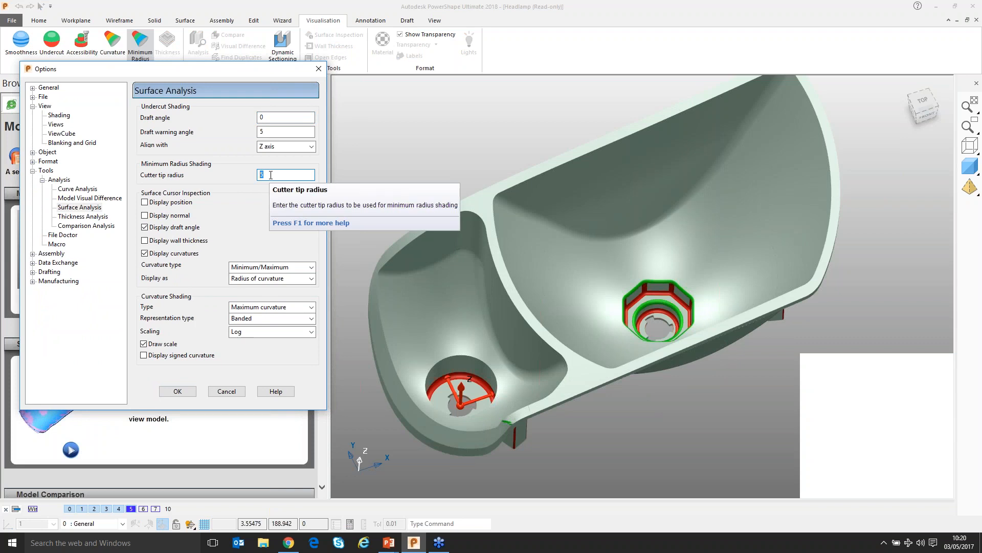
type("3")
middle_click_drag(382, 175, 383, 182)
scroll(660, 312, "up", 3)
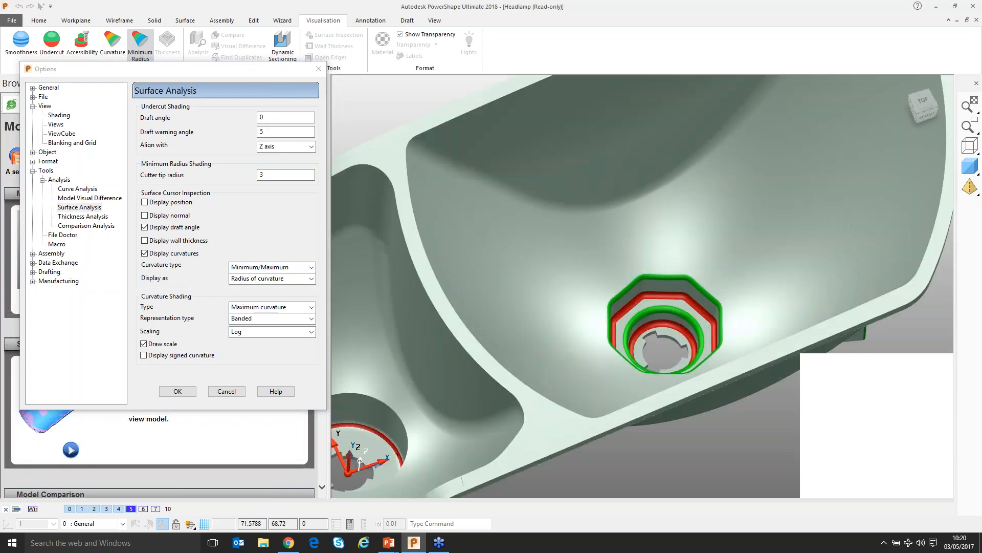
scroll(660, 313, "up", 1)
Set the cutter tip radius to 20 and view the fillets in both reflector bowls
double_click(263, 175)
type("20")
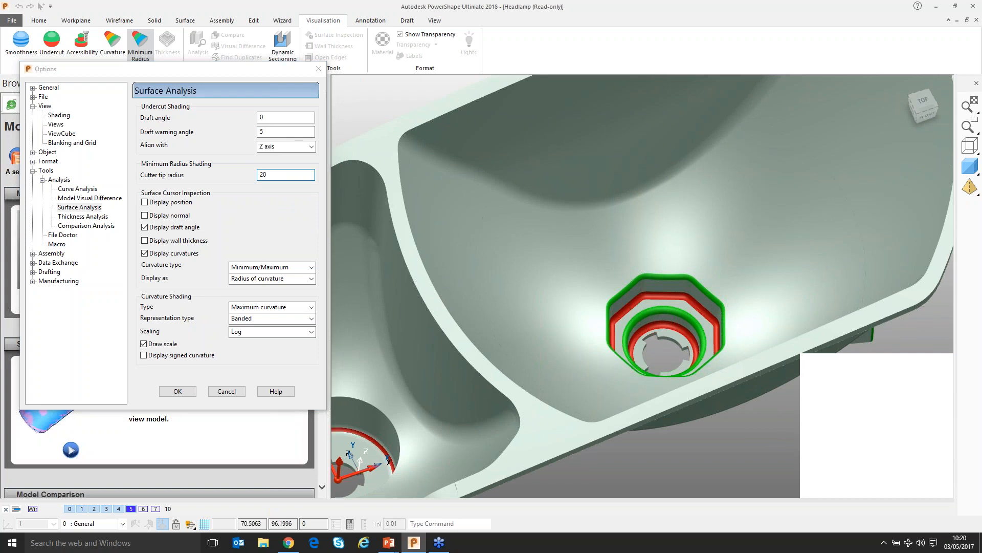
scroll(530, 171, "down", 2)
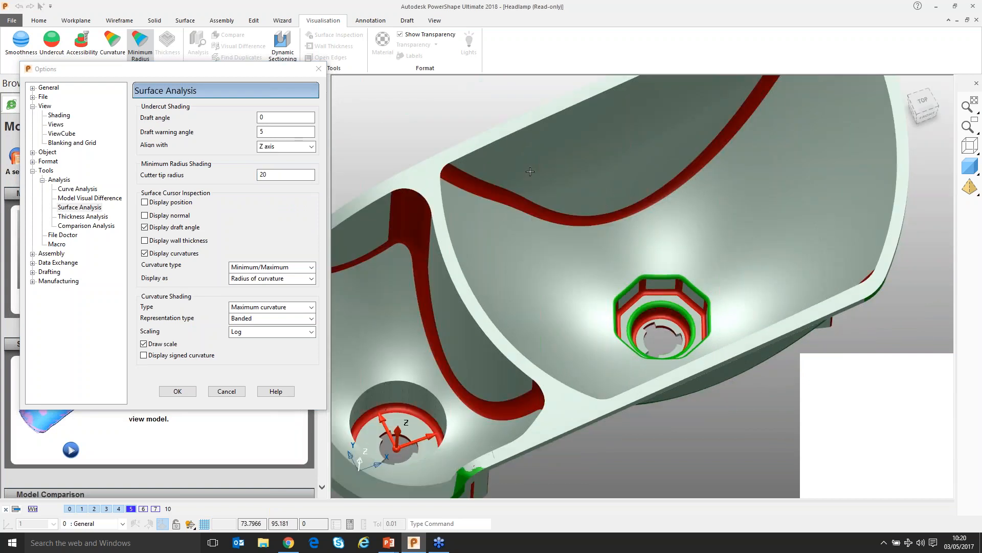
Examine the minimum radius shading on the headlamp's underside, around the smaller bulb socket, and along the bowls' inner fillets
middle_click_drag(530, 171, 704, 102)
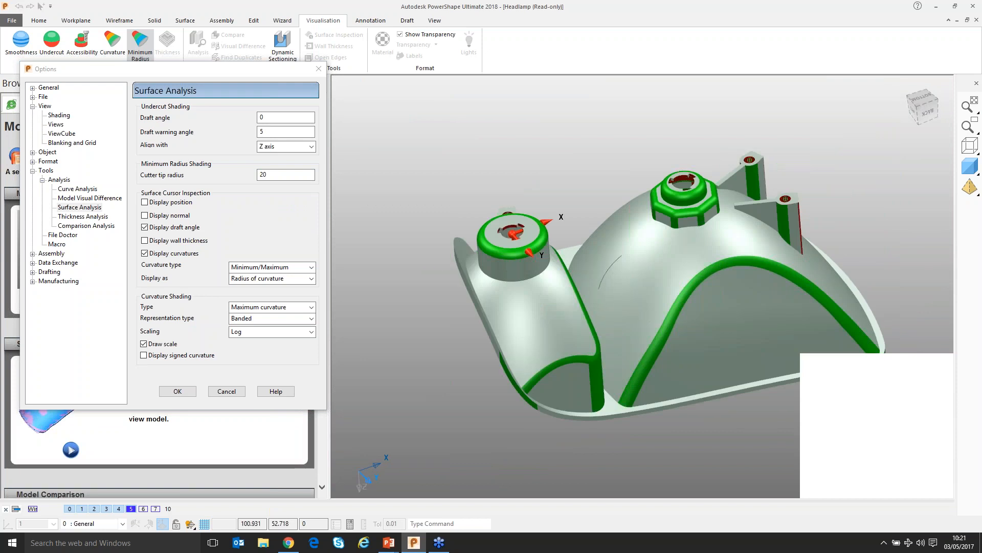
middle_click_drag(635, 220, 643, 232)
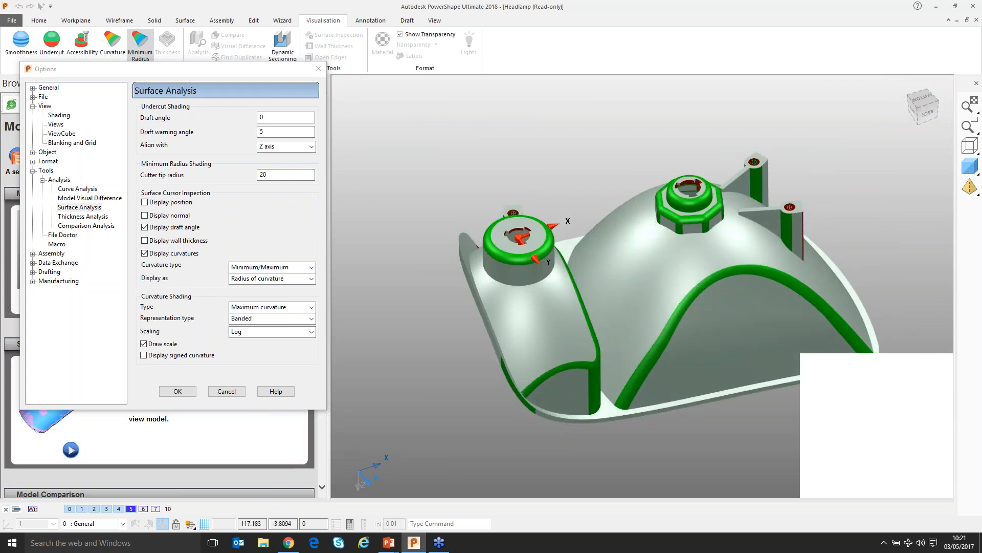
scroll(503, 226, "up", 8)
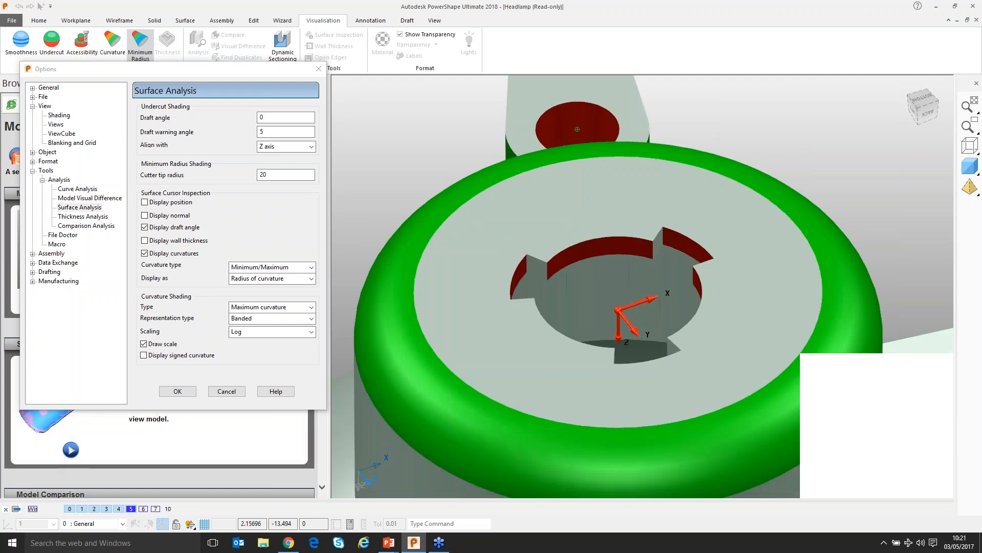
scroll(570, 221, "down", 8)
middle_click_drag(632, 172, 644, 340)
scroll(644, 340, "up", 2)
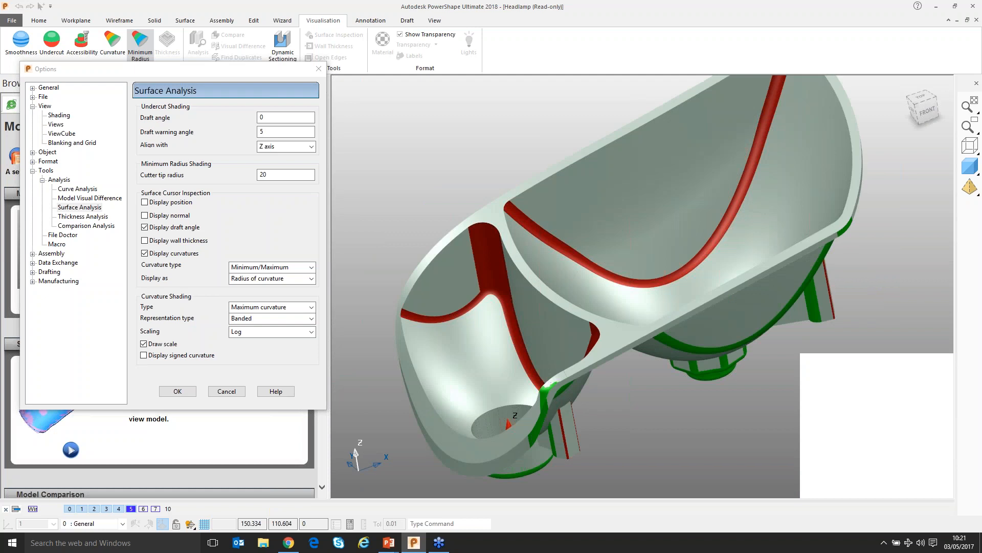
middle_click_drag(555, 328, 572, 332)
scroll(572, 331, "down", 2)
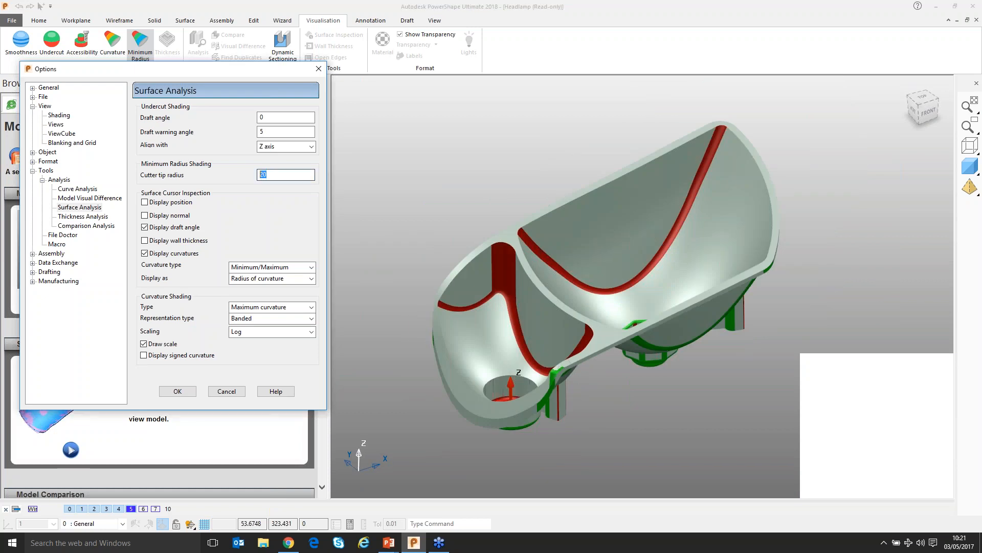
Set the cutter tip radius for minimum radius shading to 5 and apply it while viewing both bulb holes
type("5")
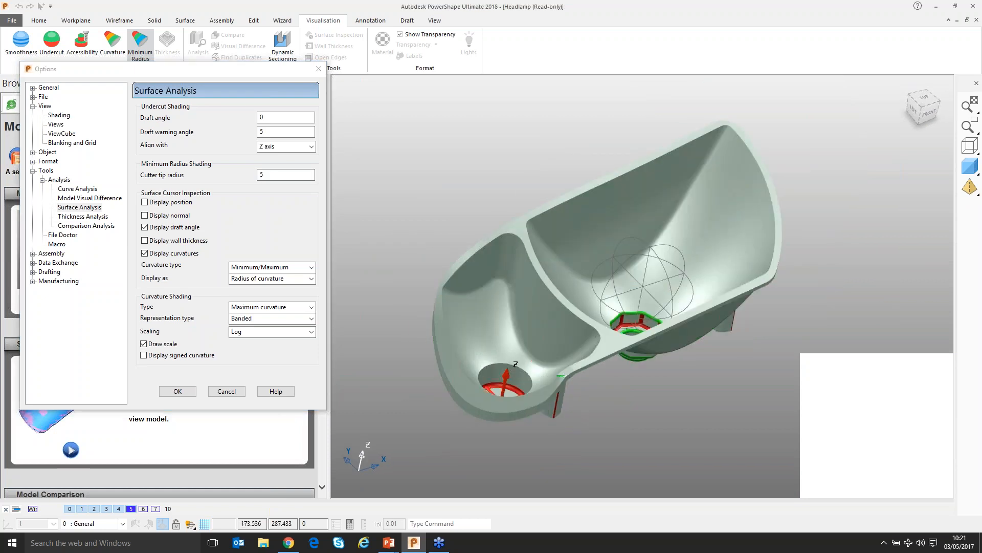
scroll(629, 286, "up", 3)
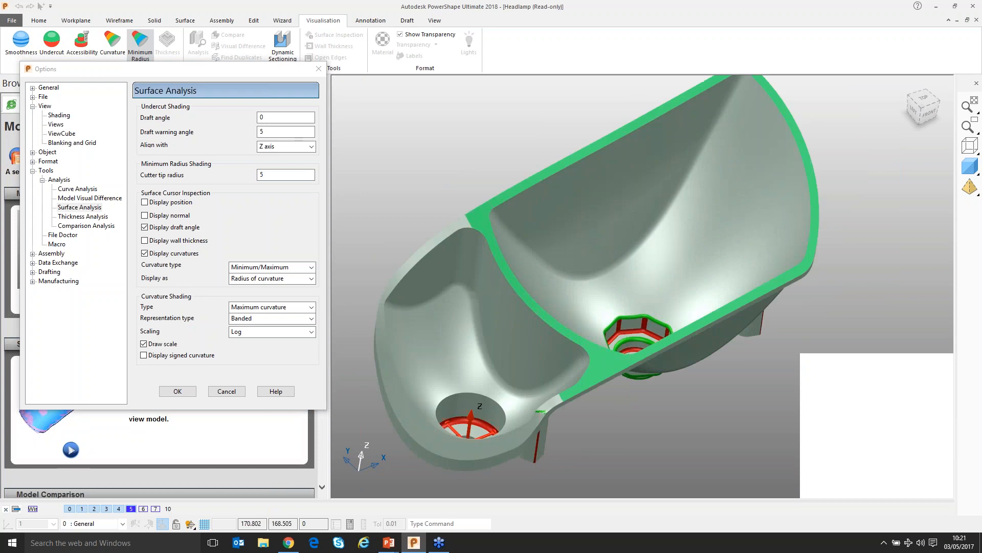
middle_click_drag(517, 289, 531, 296)
left_click(177, 394)
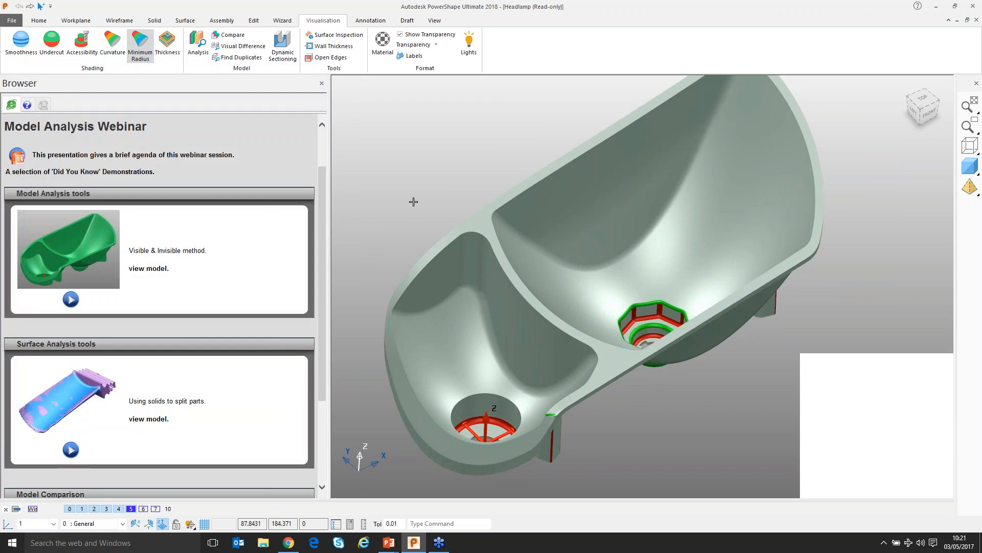
Return the headlamp from minimum radius shading to plain shading and view the whole part
middle_click_drag(414, 202, 500, 230)
left_click(970, 166)
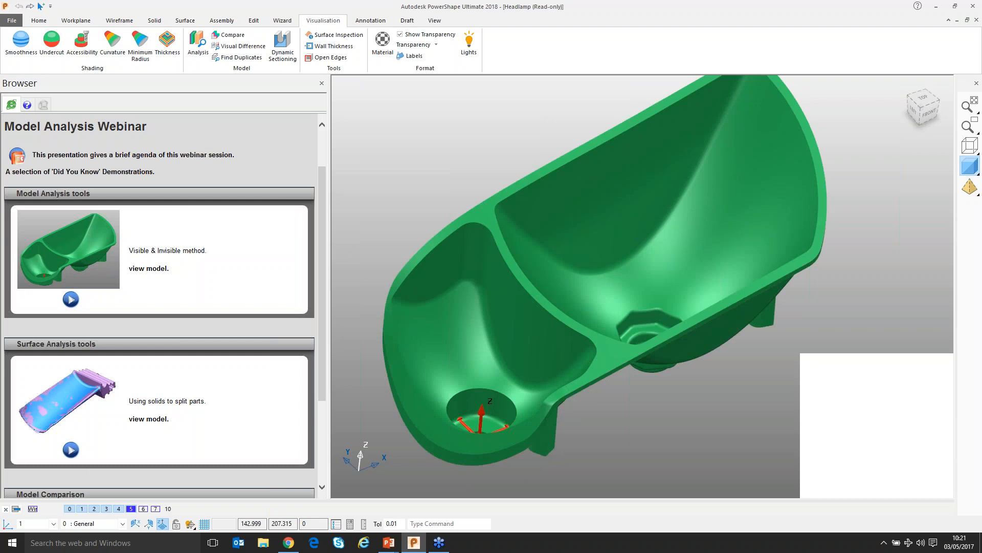
scroll(649, 277, "down", 2)
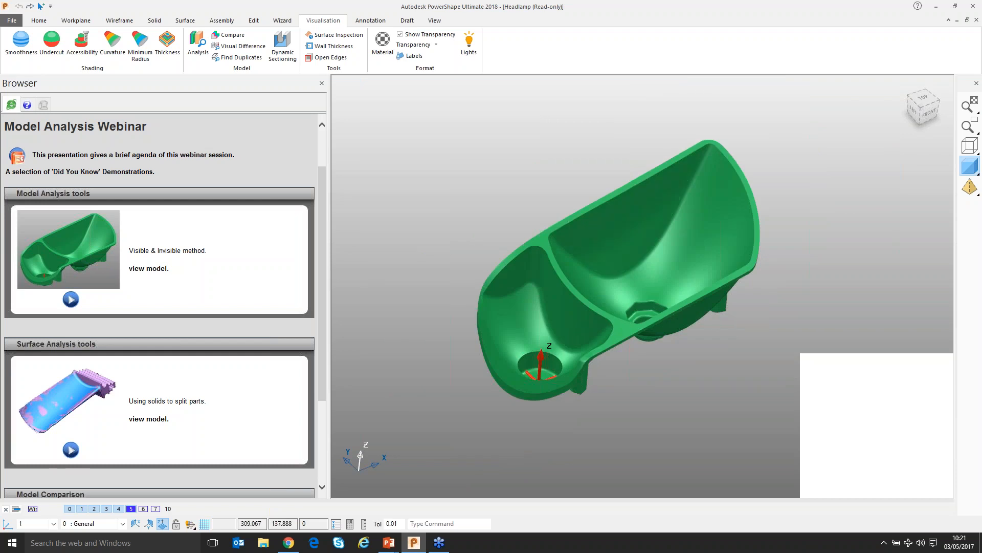
Try to run thickness shading on the headlamp's surfaces, leaving them deselected
left_click(738, 210)
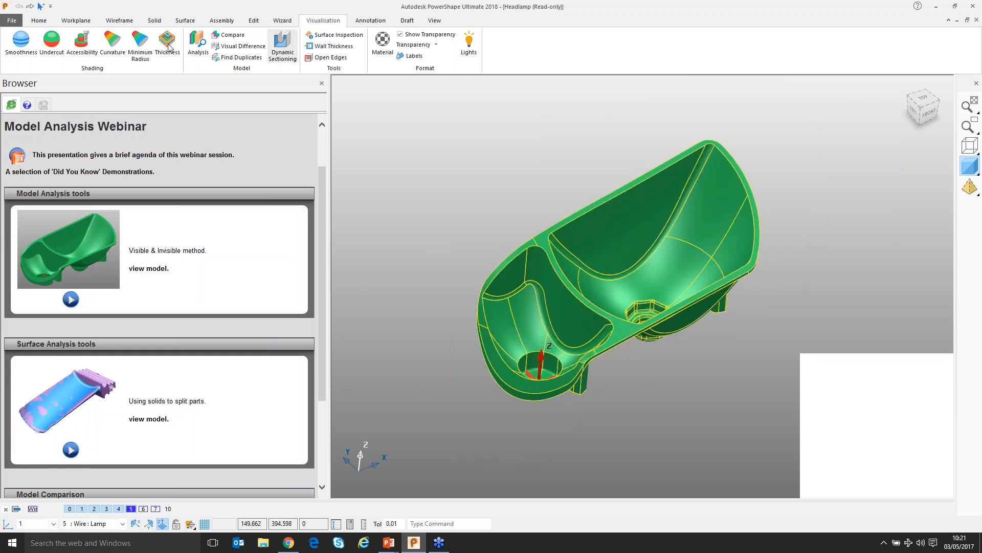
left_click(168, 47)
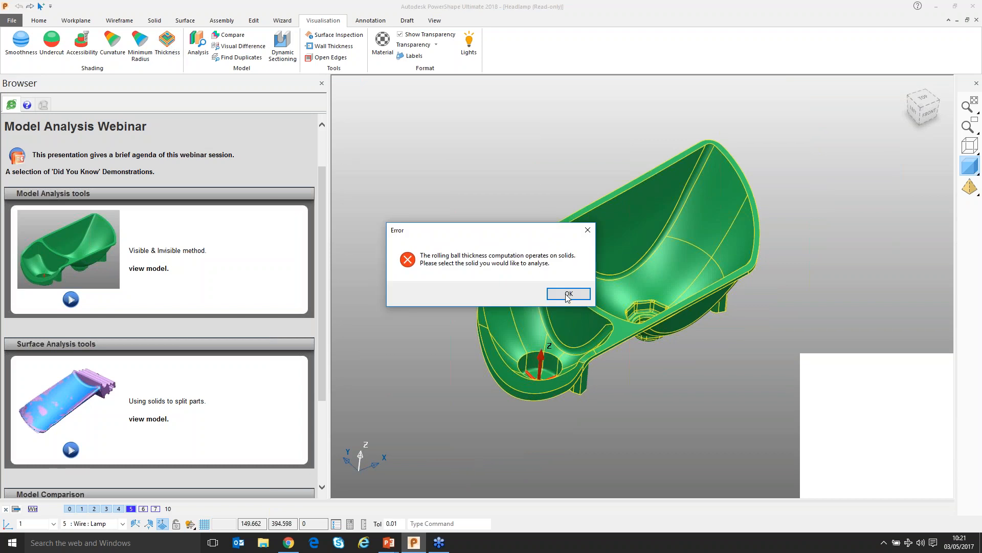
key("Return")
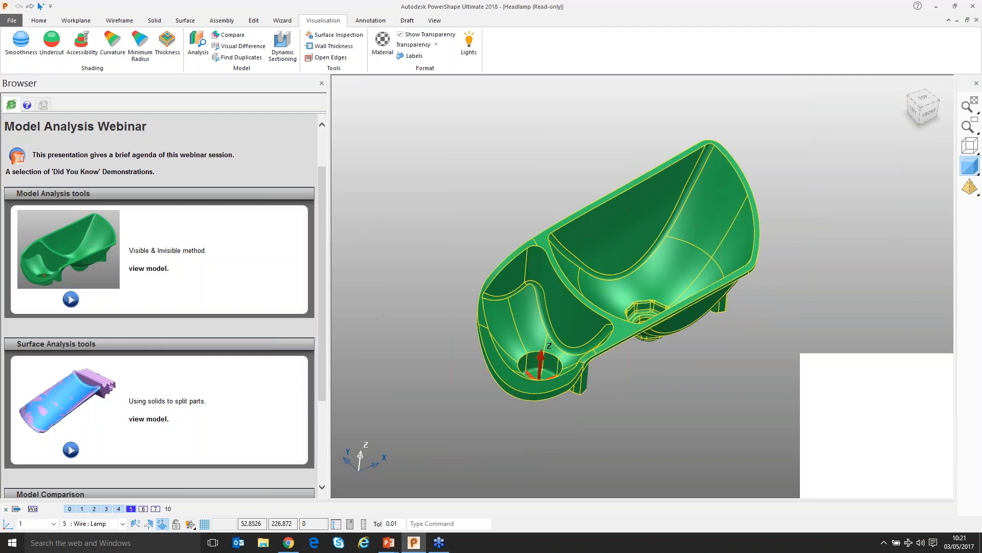
left_click(458, 415)
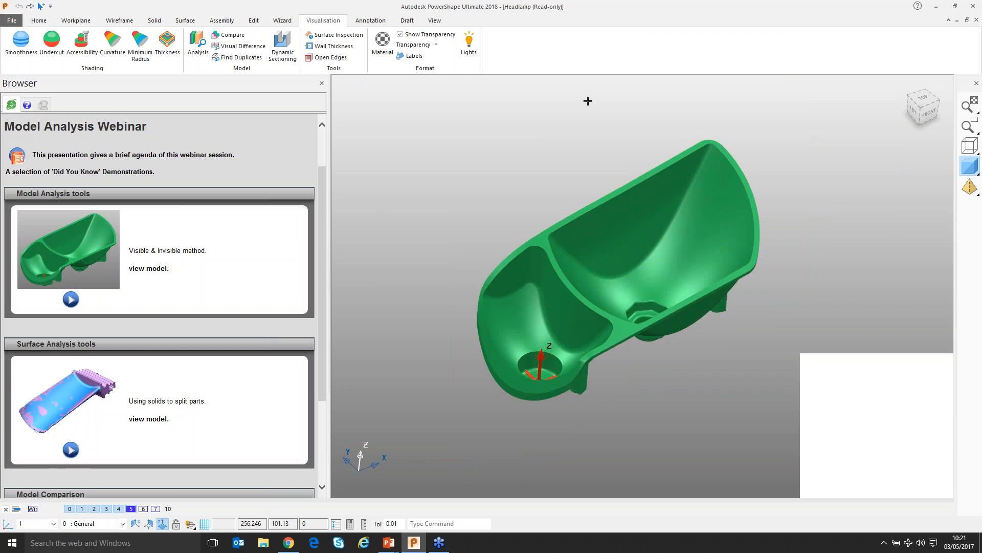
Convert the headlamp's surfaces into a solid and view the result
left_click(690, 253)
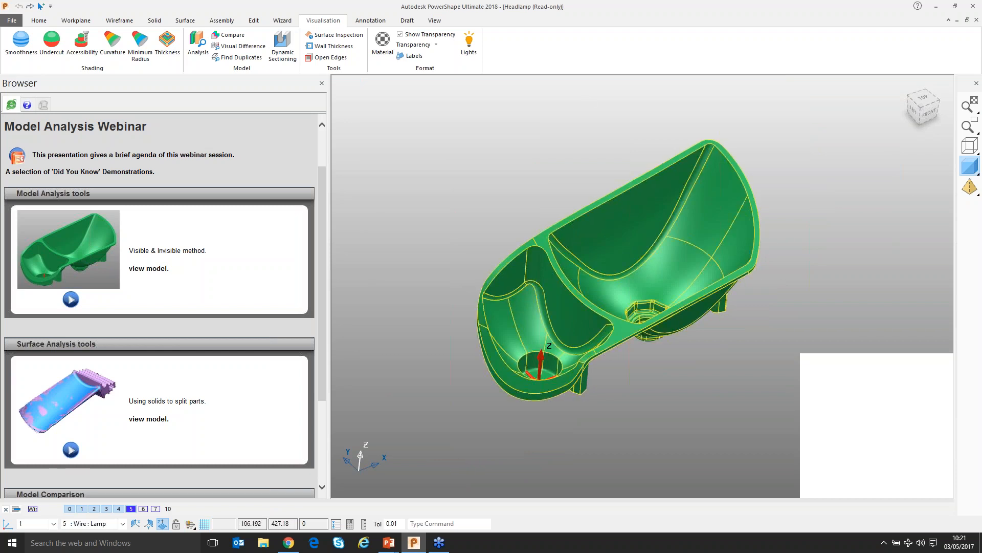
left_click(153, 21)
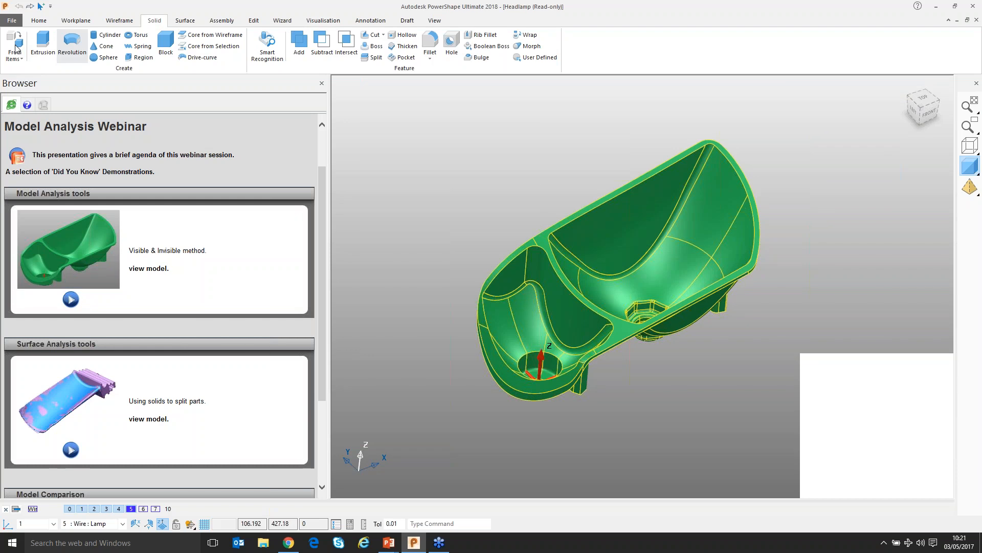
left_click(15, 49)
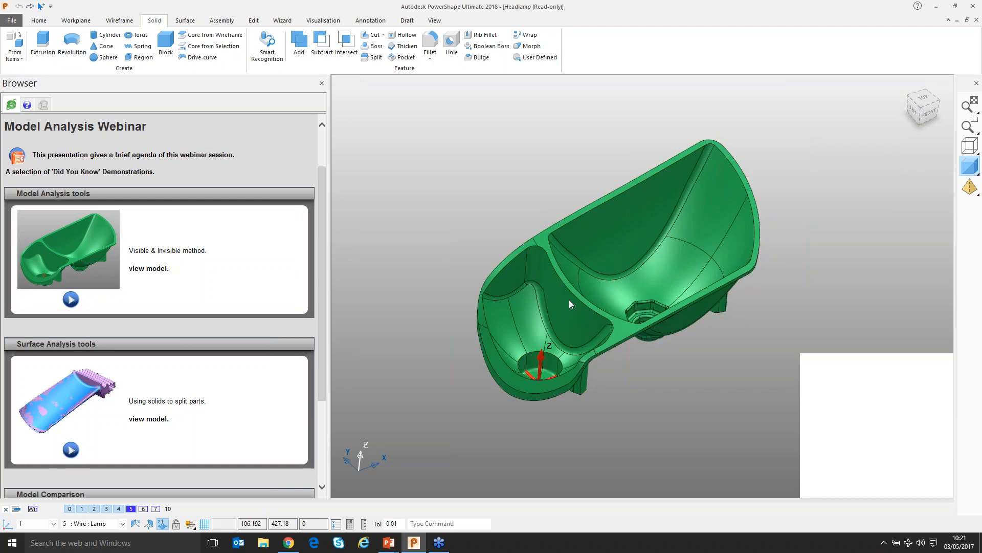
left_click(570, 301)
left_click(570, 294)
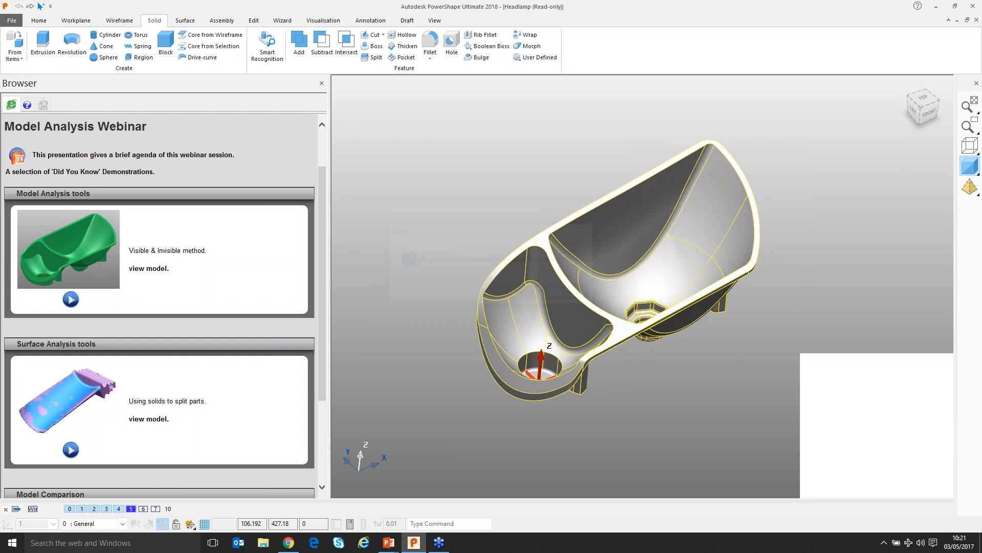
middle_click_drag(441, 110, 444, 115)
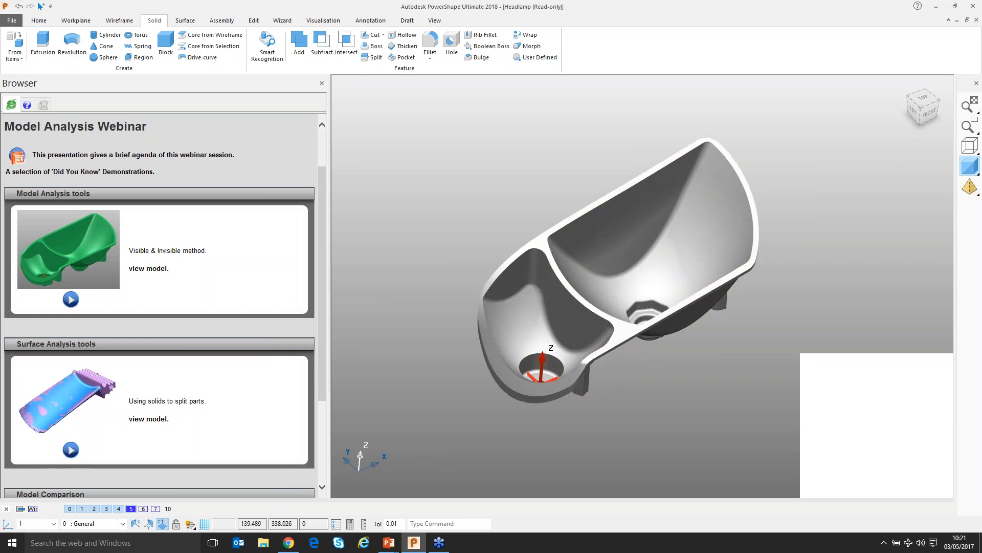
Apply thickness shading to the headlamp solid and view its reflector bowls and mounting ribs
left_click(321, 21)
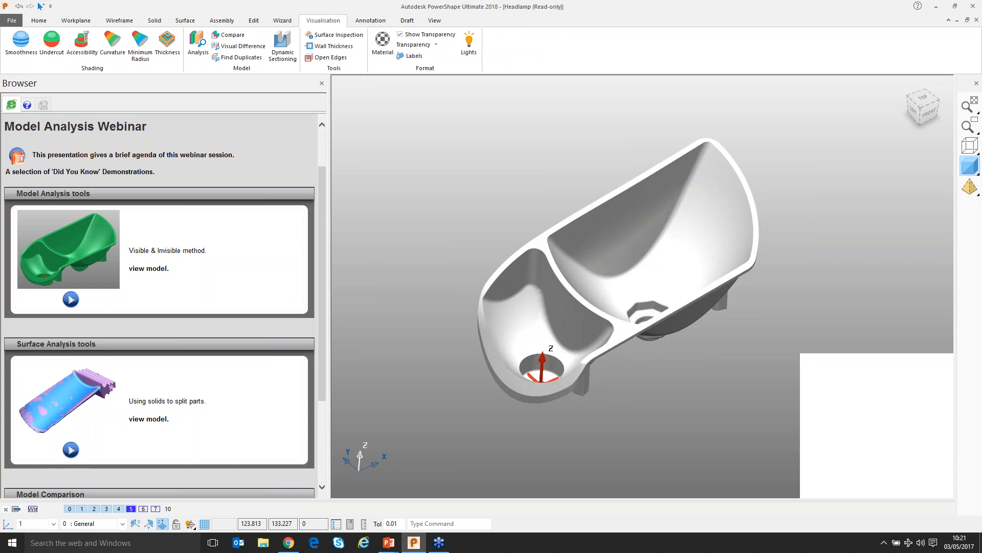
left_click(168, 44)
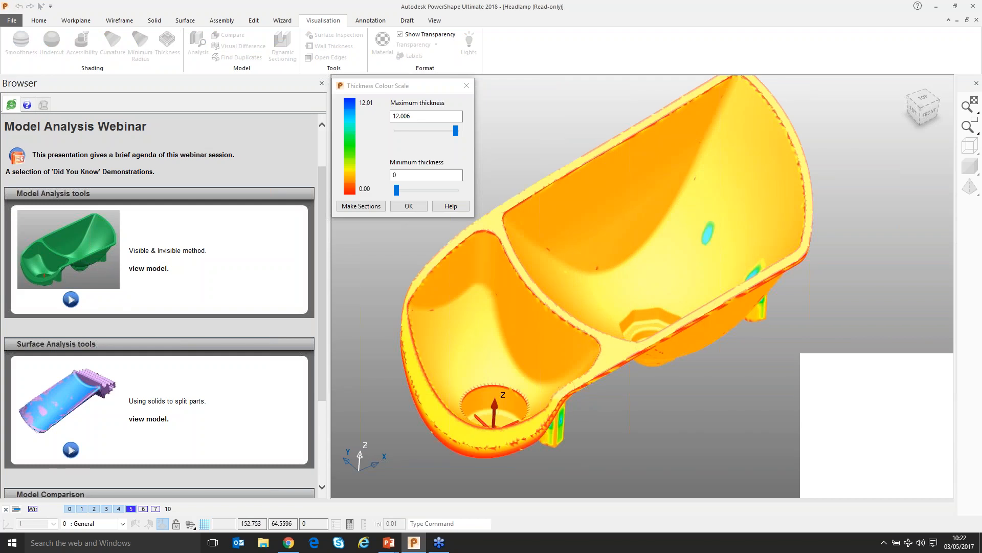
middle_click_drag(614, 310, 594, 241)
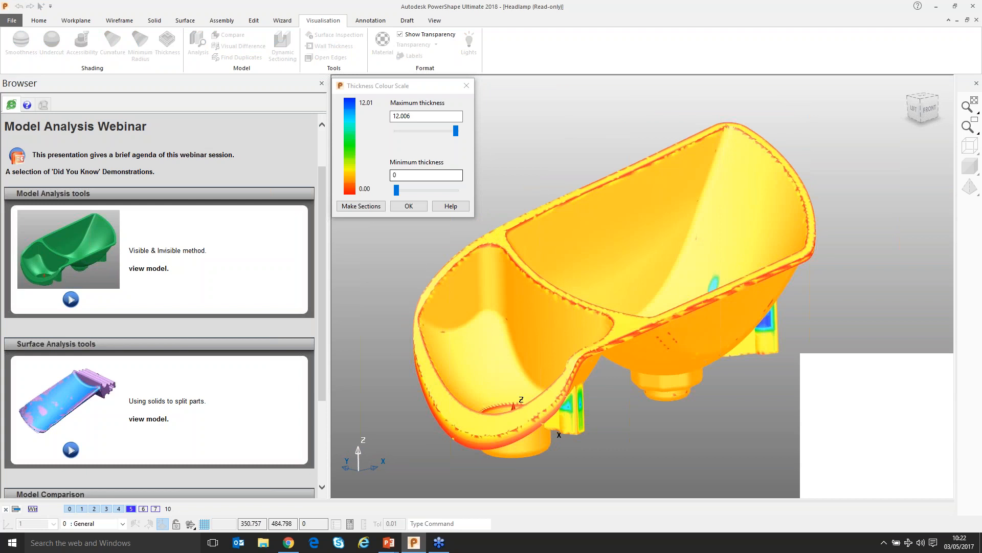
middle_click_drag(512, 281, 514, 317)
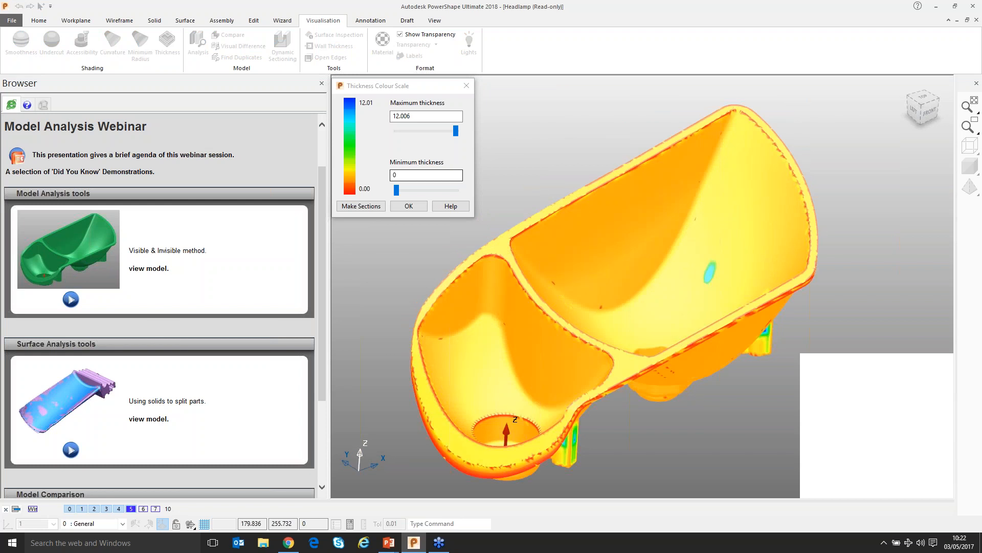
Set the thickness colour scale's minimum to 0.5 and lower its maximum to 2.17
double_click(404, 176)
type(".")
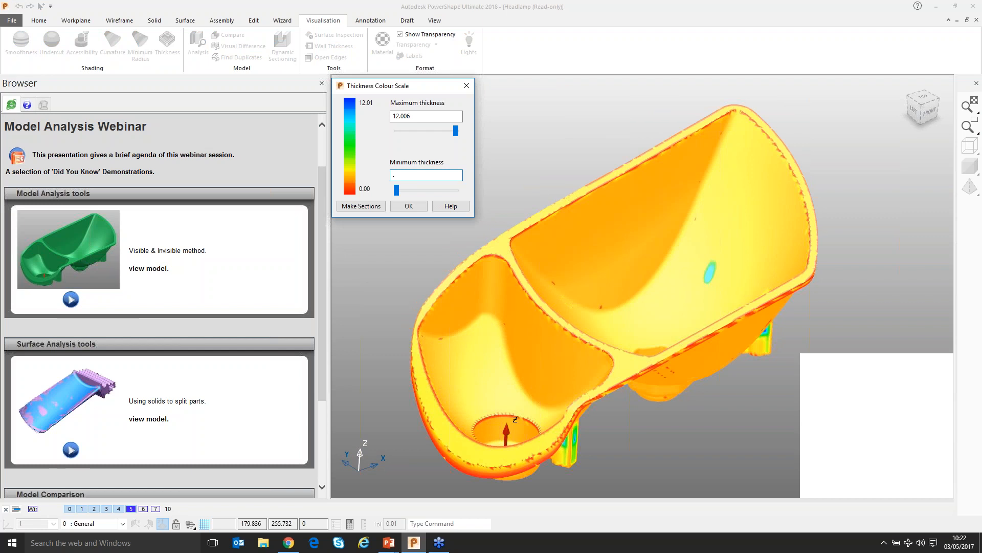
type("5")
key("Return")
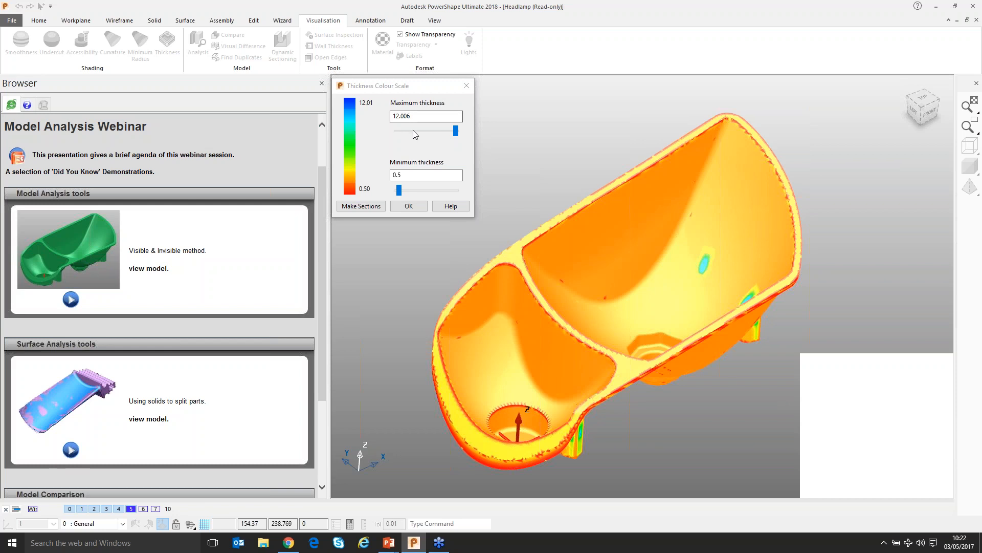
left_click(413, 131)
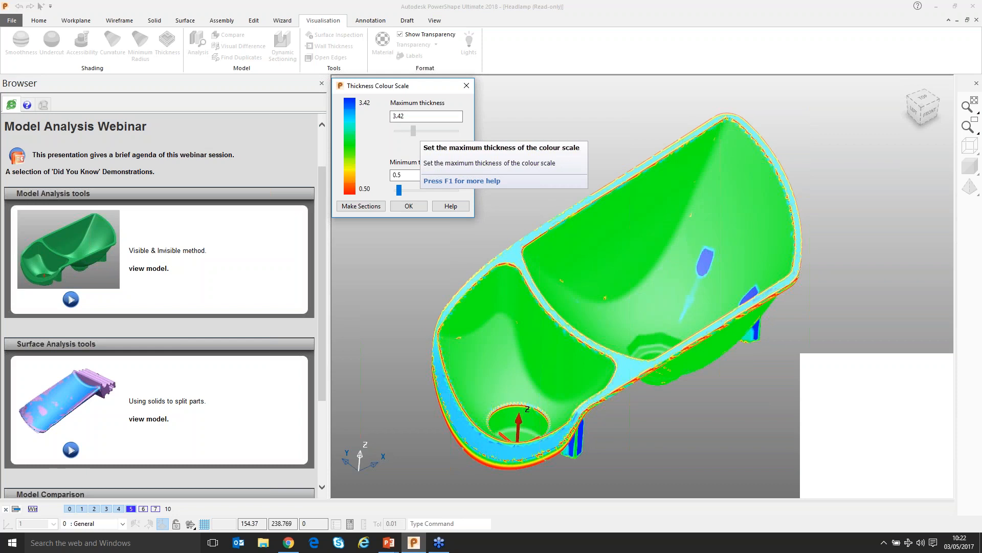
left_click_drag(413, 131, 407, 131)
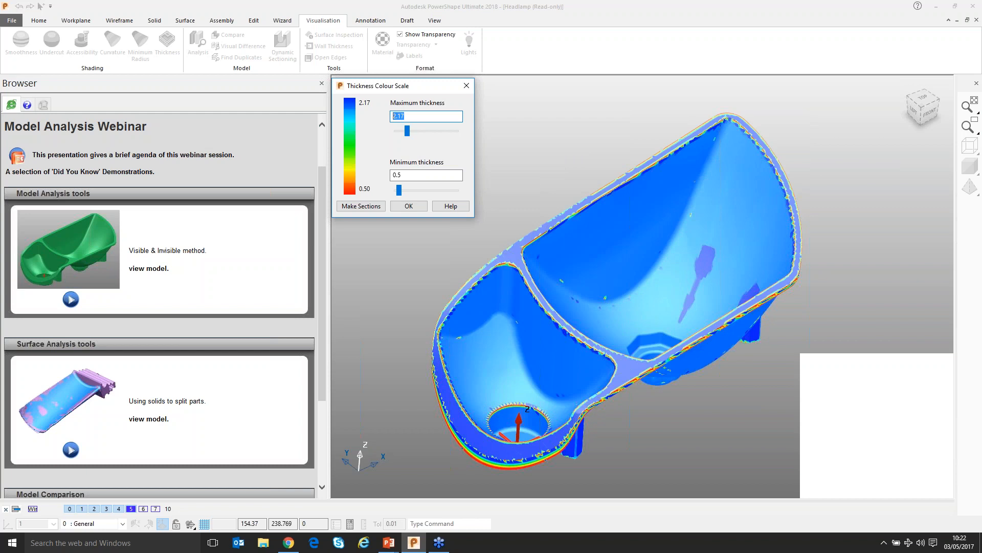
Set the colour scale's maximum thickness to 2 and minimum to 1, viewing the headlamp's rim and underside
type("2")
key("Tab")
type("1")
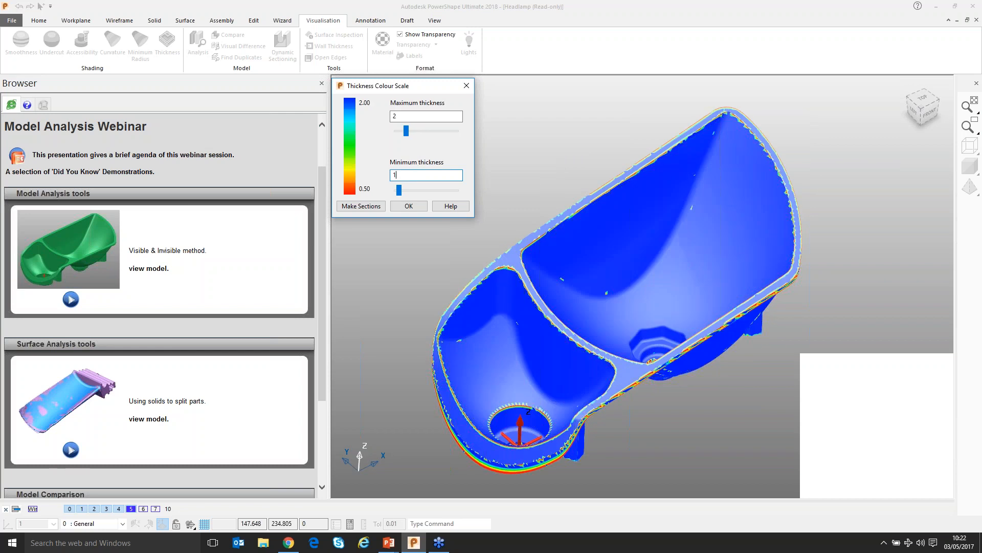
middle_click_drag(639, 353, 652, 208)
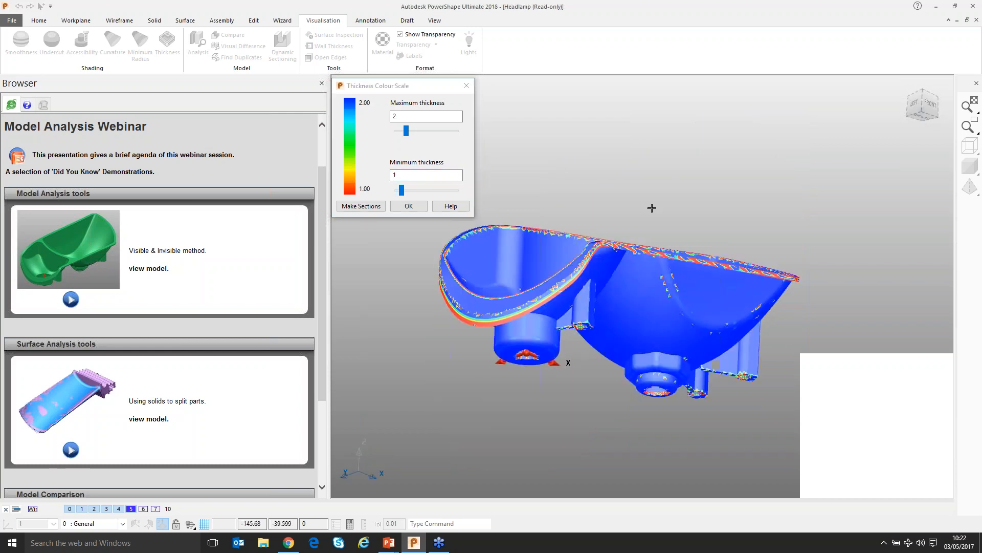
scroll(468, 312, "up", 5)
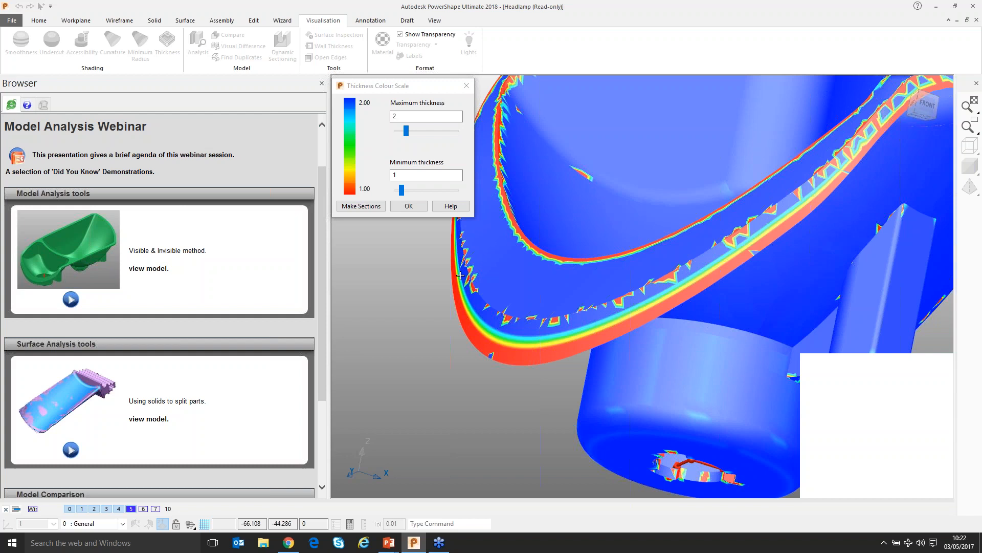
middle_click_drag(460, 275, 410, 388)
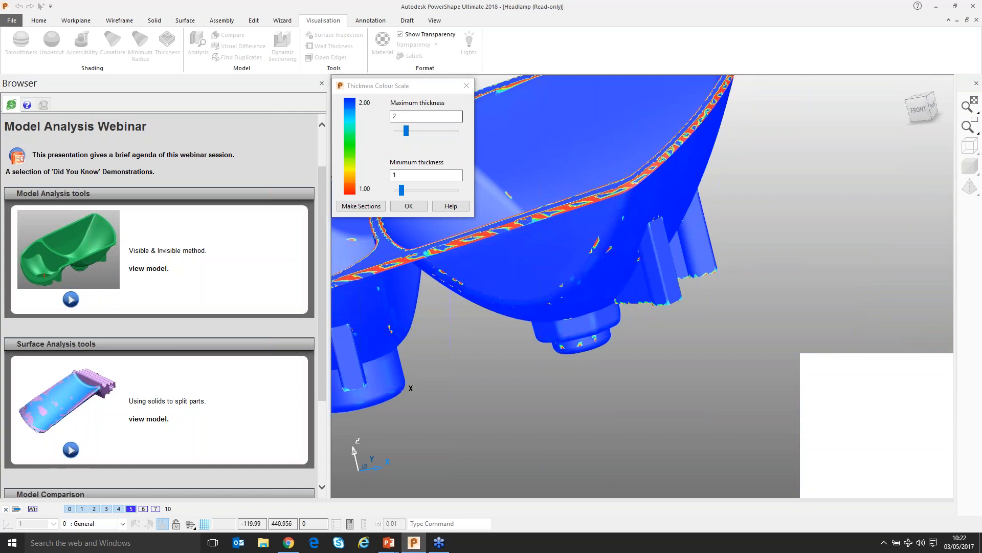
Raise the colour scale's maximum thickness to 3 and view the mounting ribs and the inside of both bowls
left_click_drag(407, 131, 411, 131)
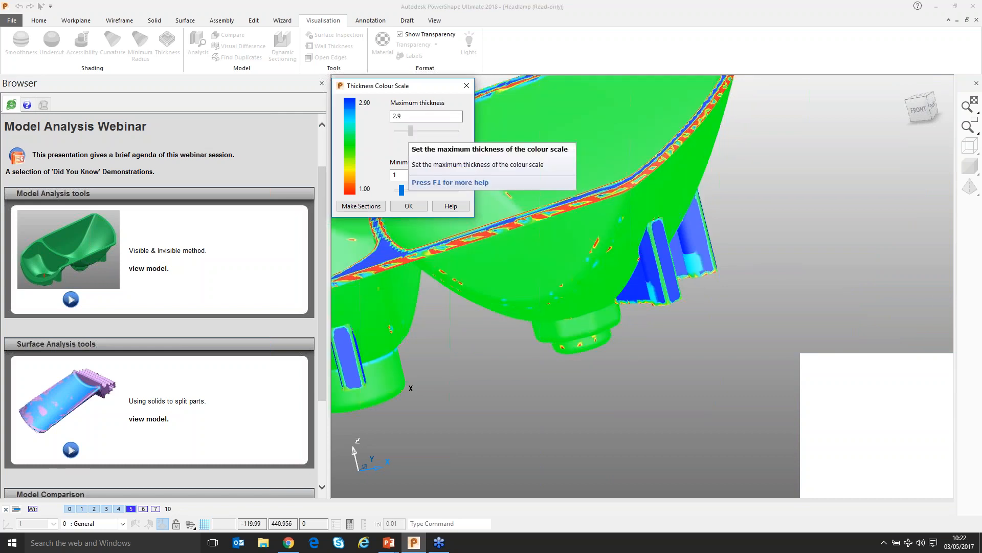
left_click_drag(411, 131, 411, 131)
scroll(670, 284, "up", 3)
middle_click_drag(660, 274, 623, 263)
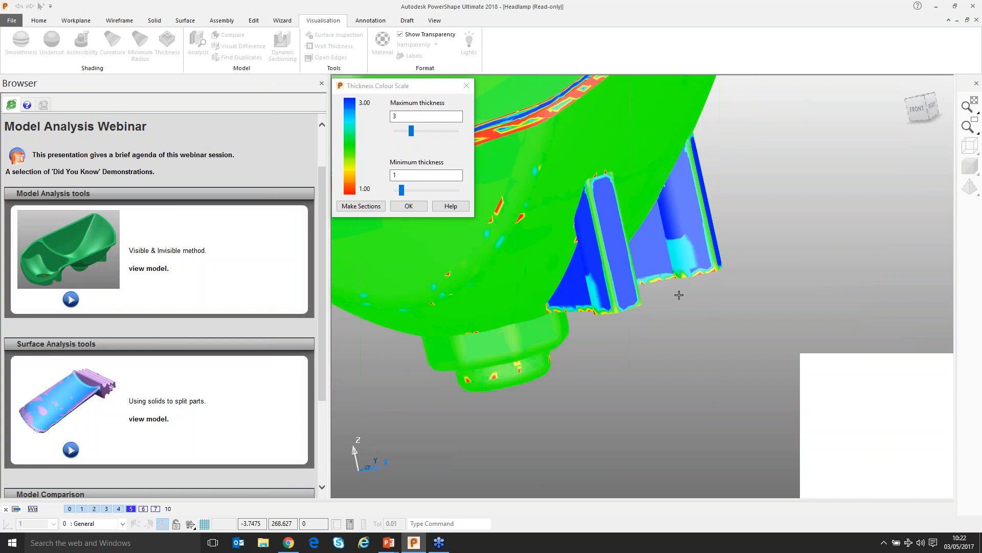
scroll(679, 295, "down", 4)
middle_click_drag(679, 295, 639, 267)
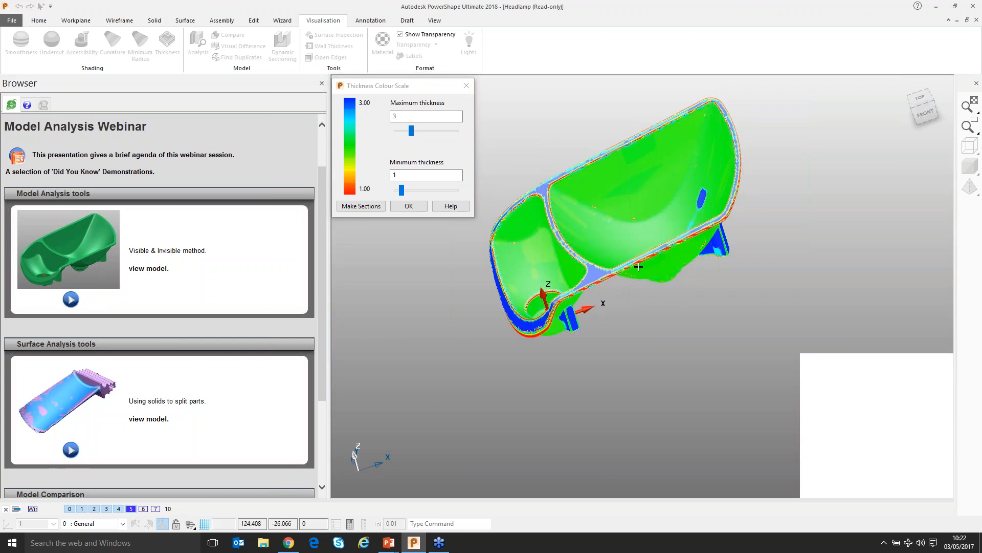
scroll(638, 267, "up", 2)
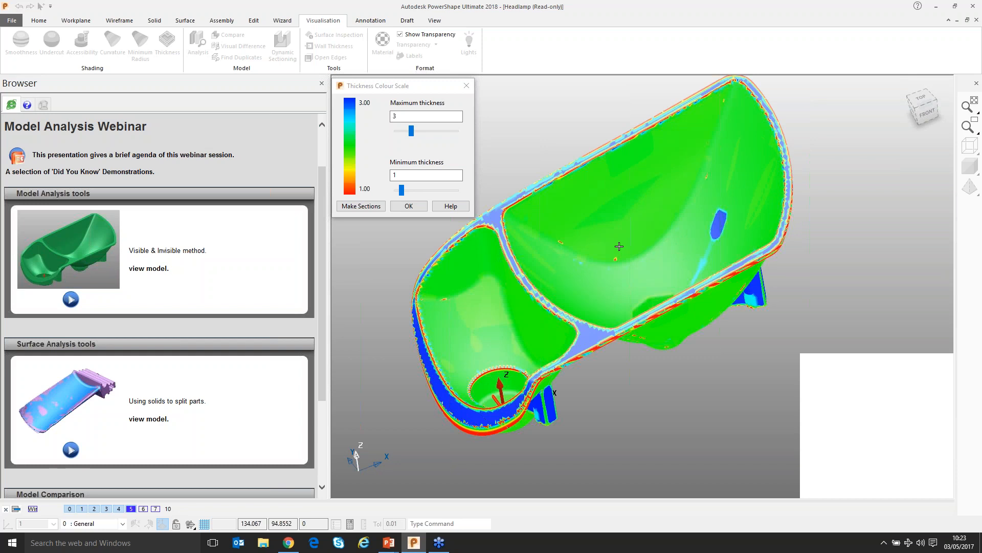
middle_click_drag(619, 246, 608, 254)
scroll(608, 246, "up", 1)
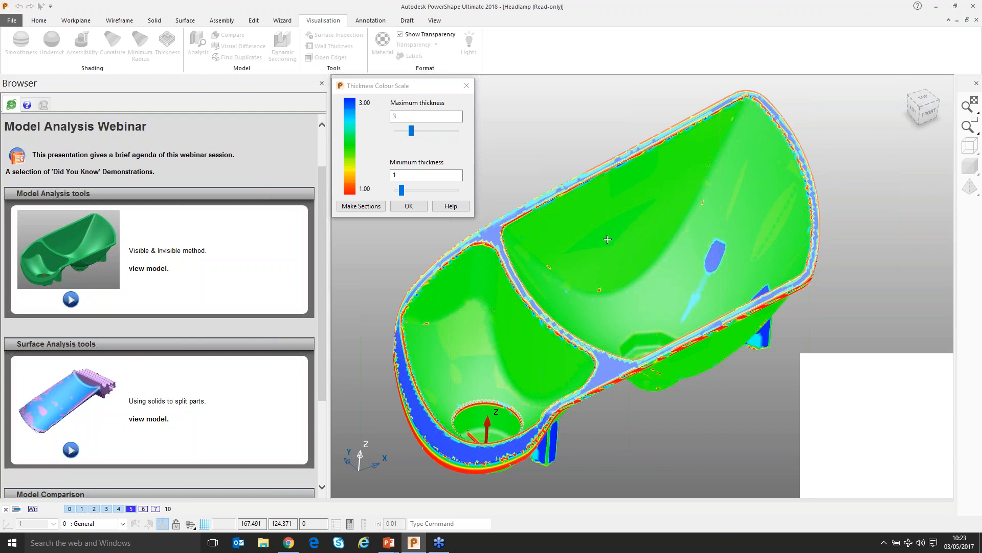
middle_click_drag(608, 239, 606, 251)
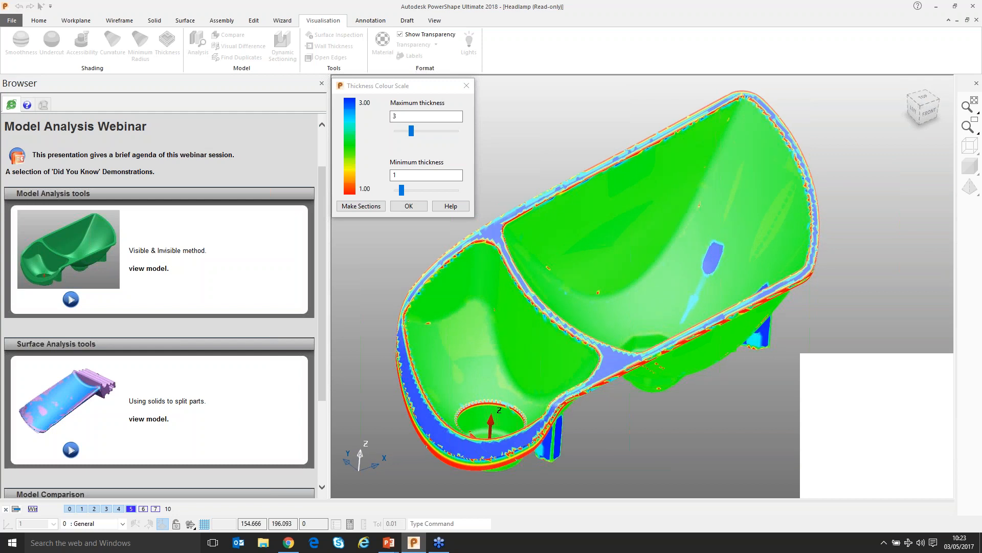
Check the section settings of the thickness analysis, then close the headlamp's thickness shading
left_click(356, 207)
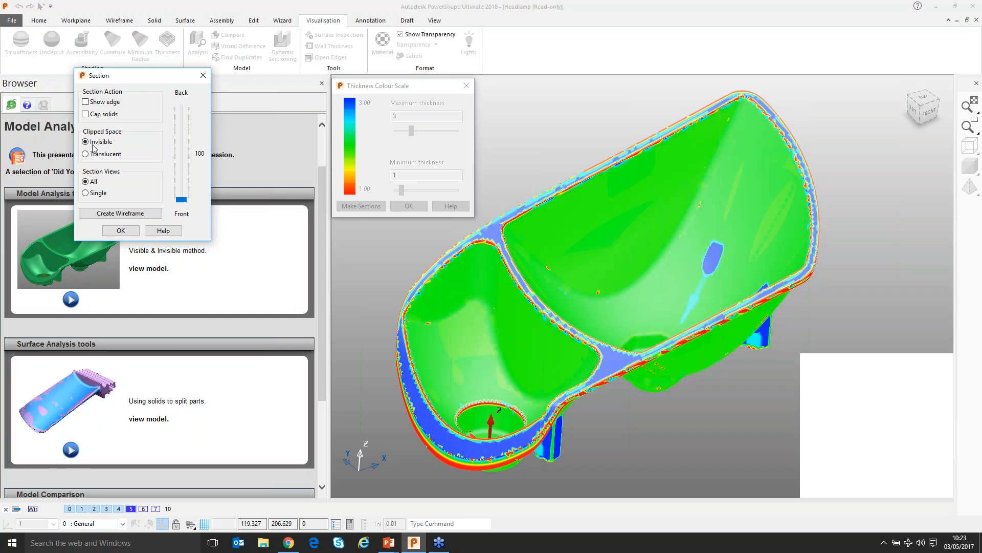
left_click(121, 231)
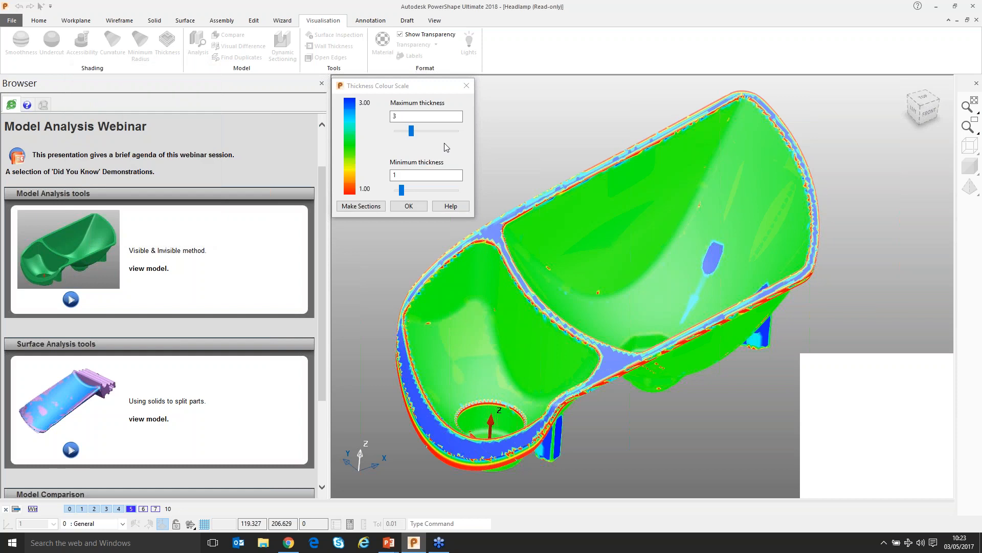
left_click(466, 87)
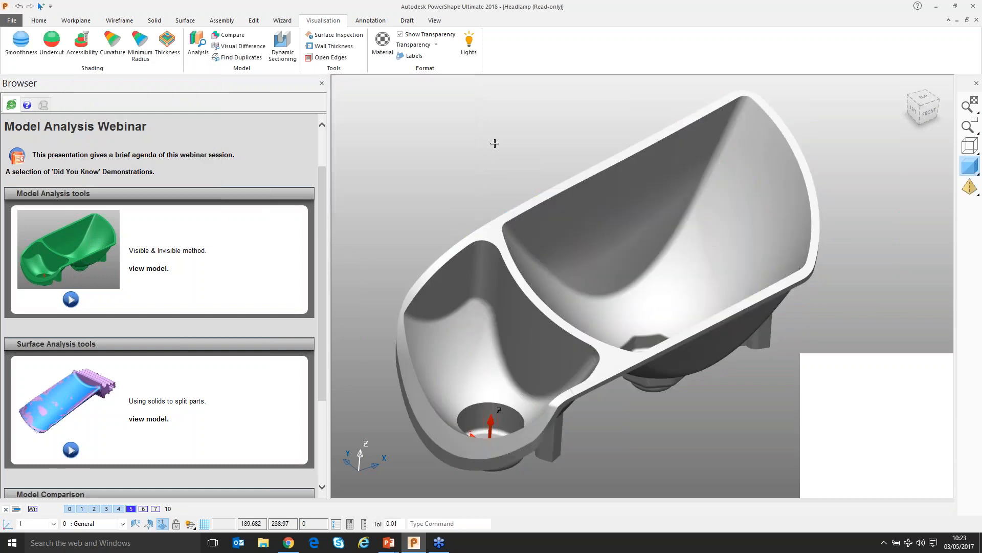
scroll(495, 143, "down", 3)
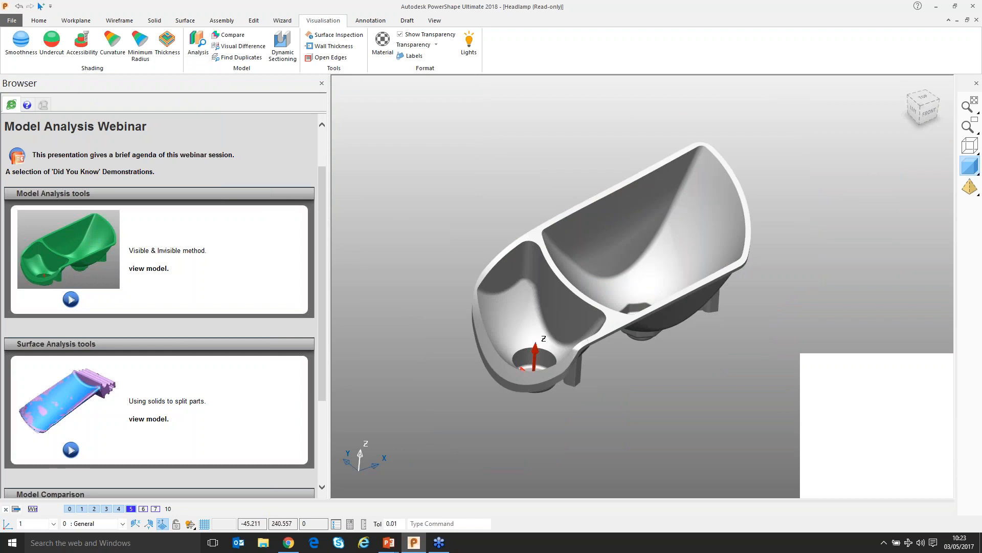
Open the TurbineBlade model, show level 20 over the scanned mesh and select the blade's reverse-engineered surface
left_click(58, 400)
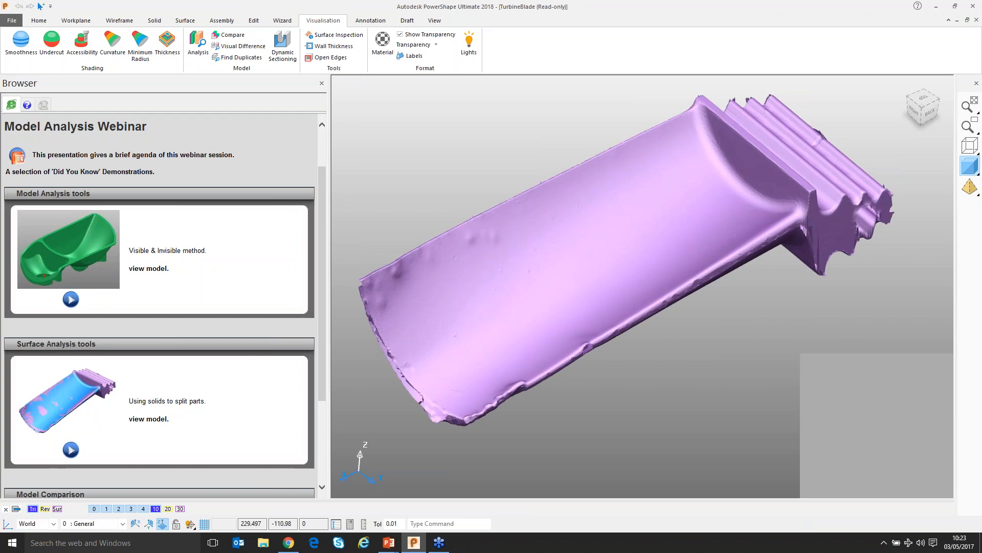
middle_click_drag(589, 287, 586, 297)
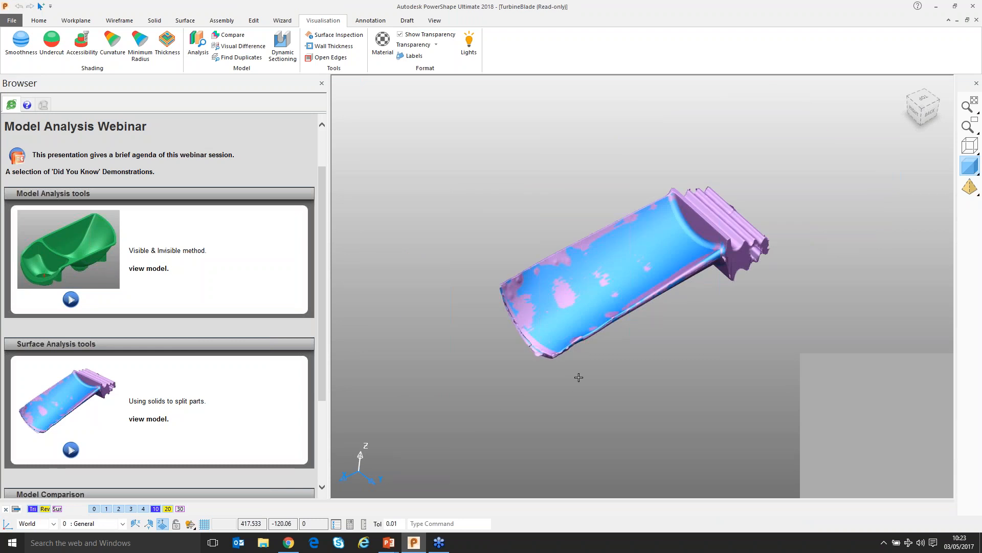
scroll(579, 378, "up", 3)
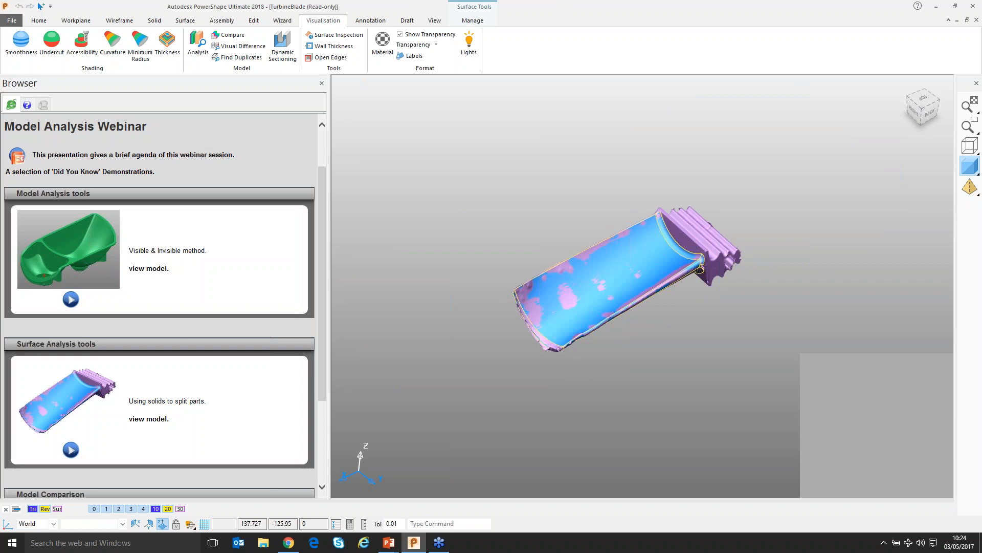
scroll(609, 225, "up", 3)
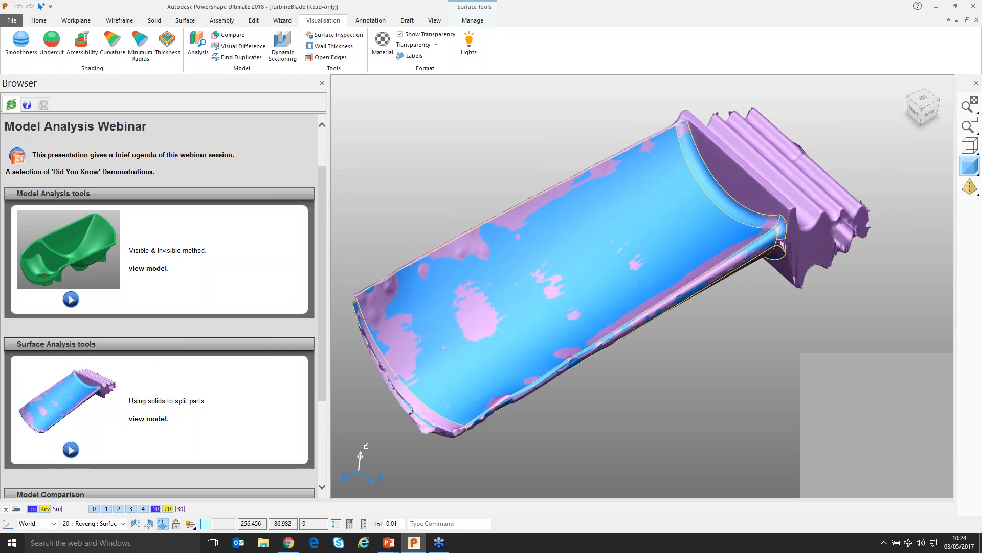
Run a comparison analysis with the blade surface as source and the scanned triangle mesh as target
left_click(229, 34)
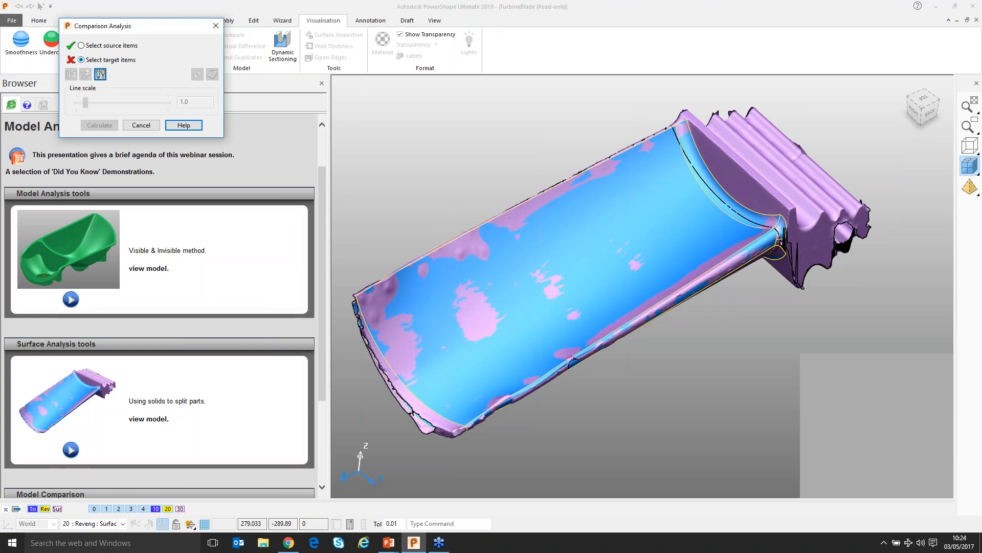
left_click(772, 171)
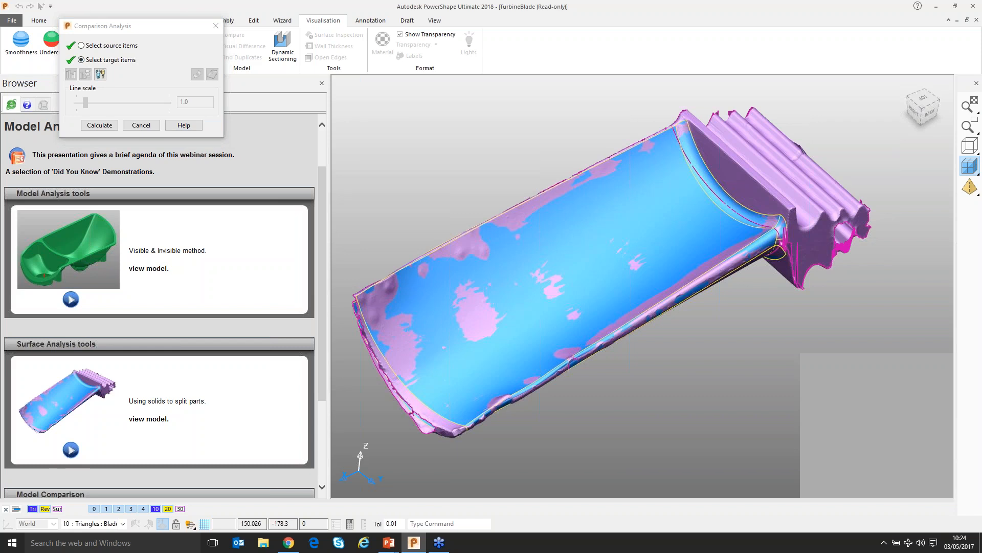
left_click(99, 126)
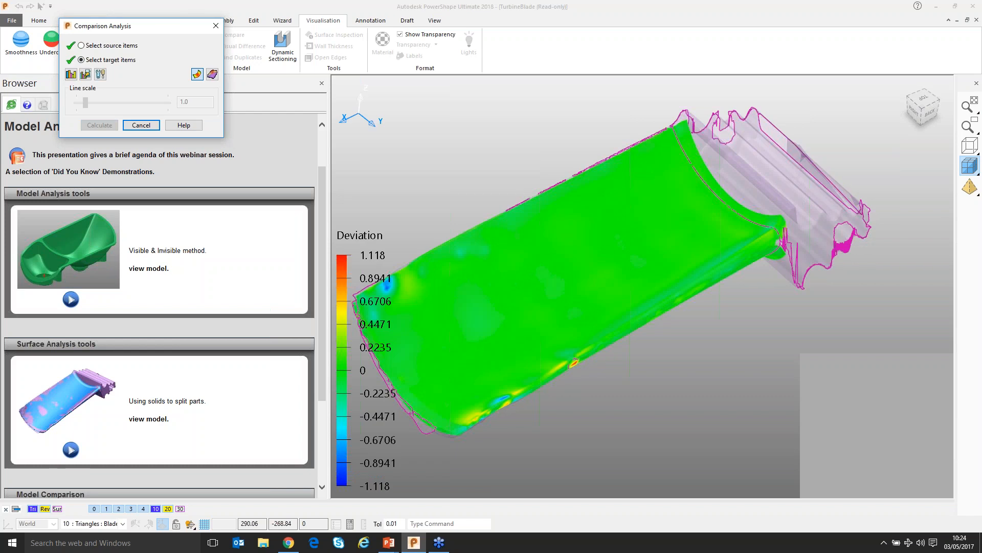
Examine the colour-mapped deviations across the blade and read the surface-to-mesh comparison statistics
scroll(719, 250, "down", 3)
middle_click_drag(745, 174, 747, 175)
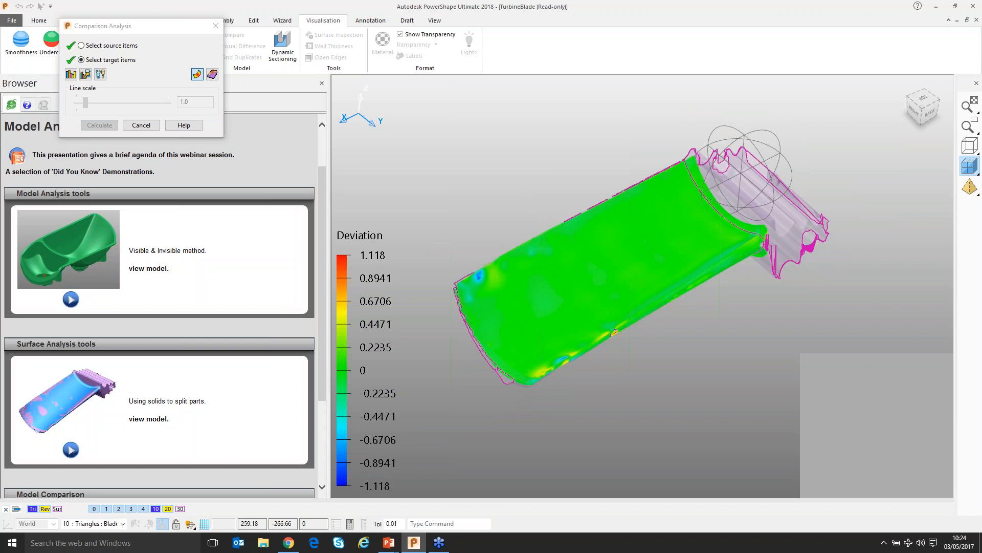
scroll(628, 202, "up", 1)
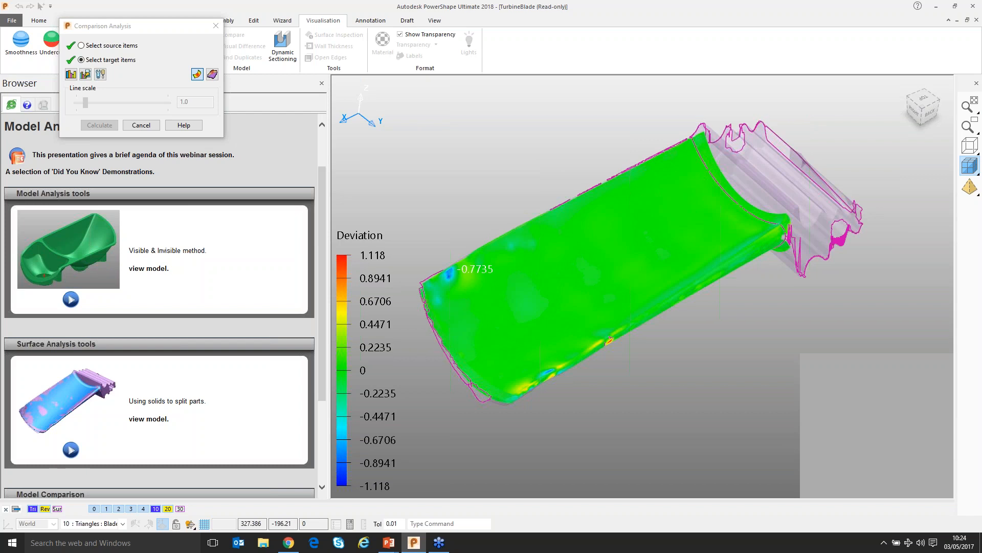
middle_click_drag(650, 222, 651, 228)
left_click_drag(128, 25, 207, 85)
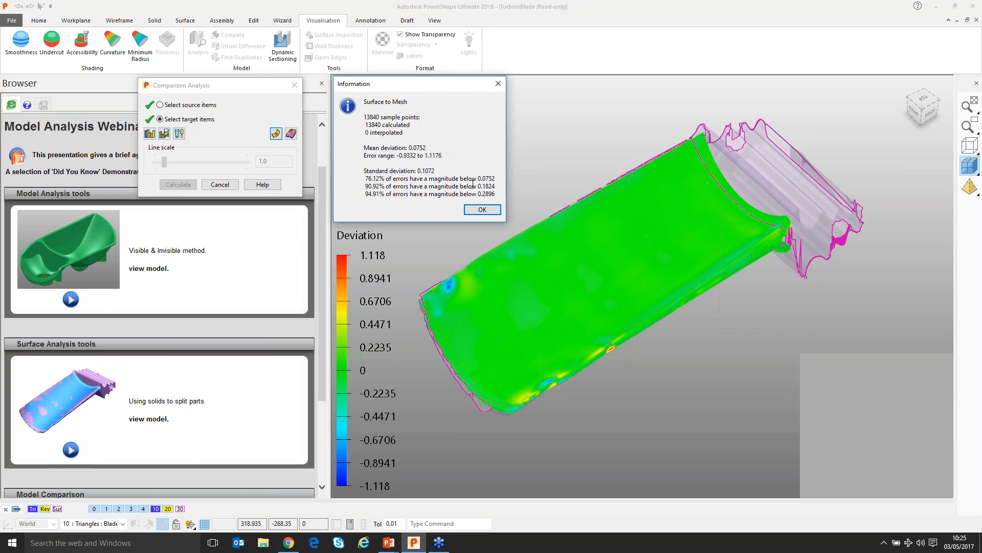
left_click(483, 211)
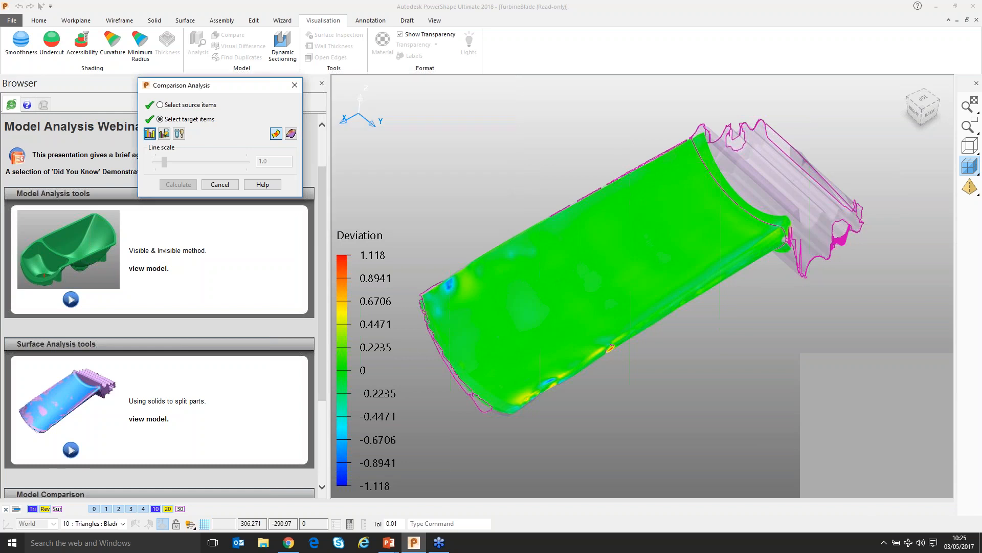
Check which file types are offered for exporting the comparison results, then leave without exporting
left_click(165, 134)
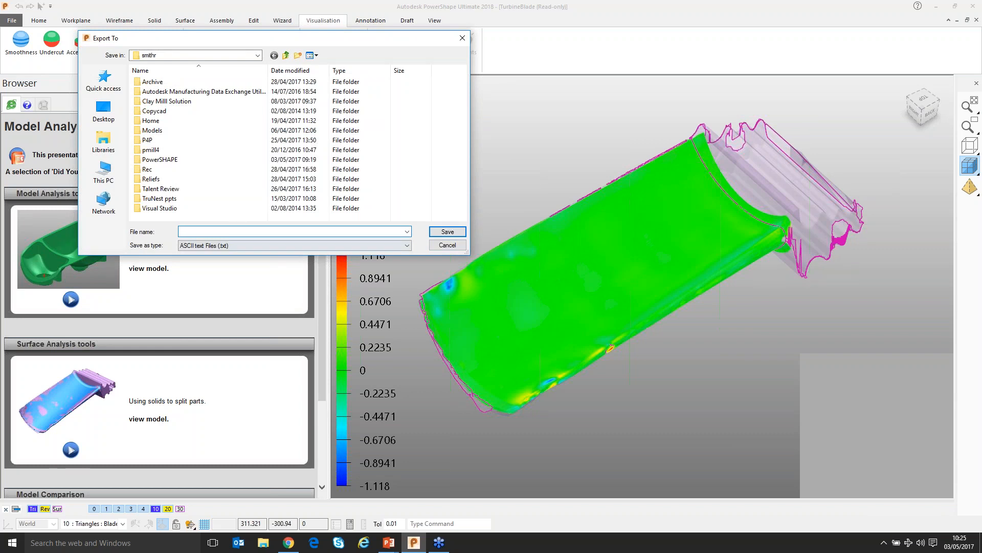
left_click(216, 246)
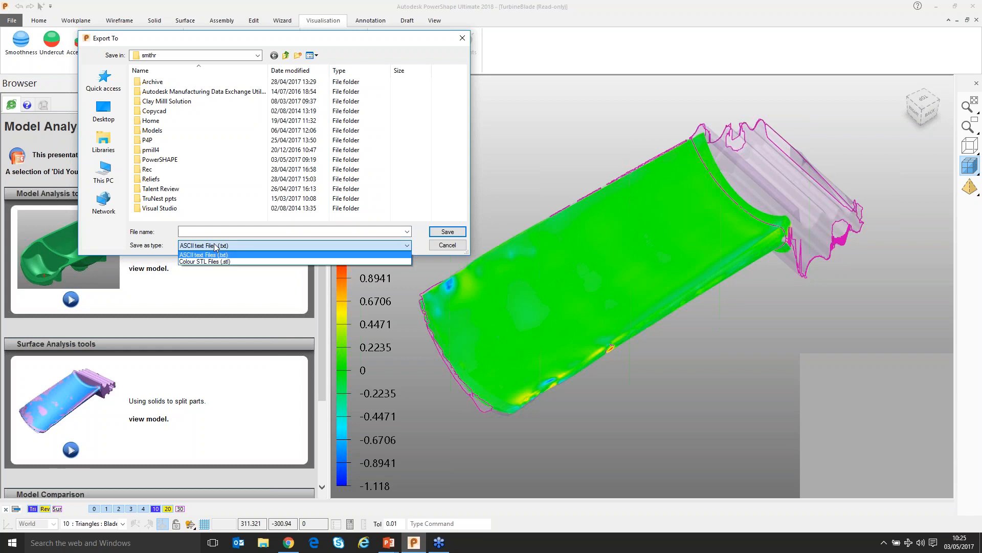
left_click(216, 255)
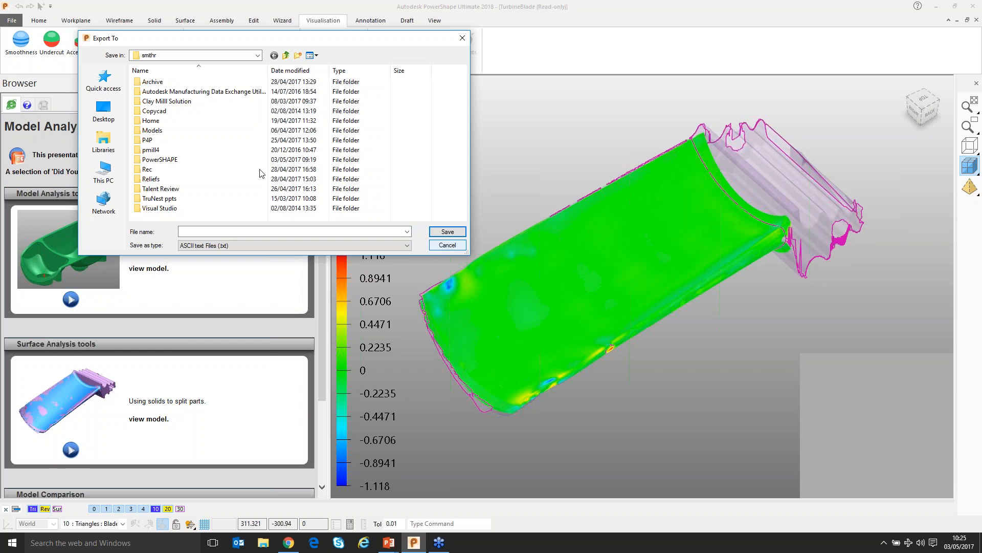
key("Escape")
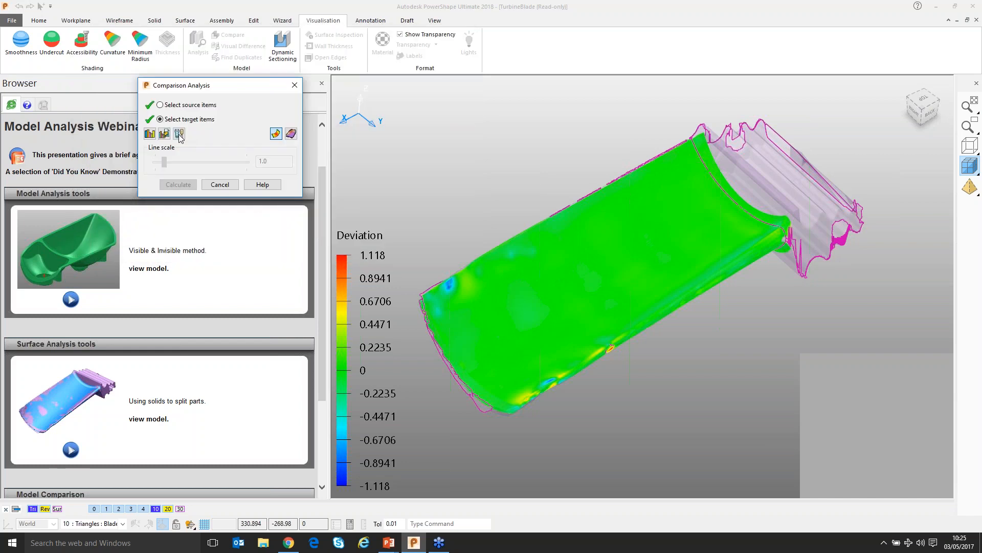
In the comparison analysis options, turn on displaying errors to tolerance and as an absolute range
left_click(179, 134)
left_click_drag(157, 70, 166, 72)
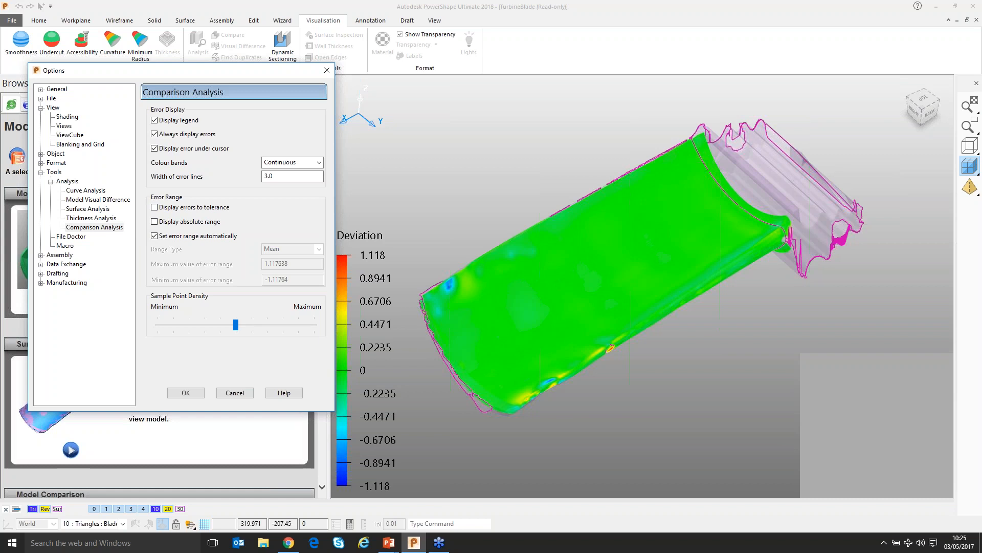
scroll(564, 297, "up", 1)
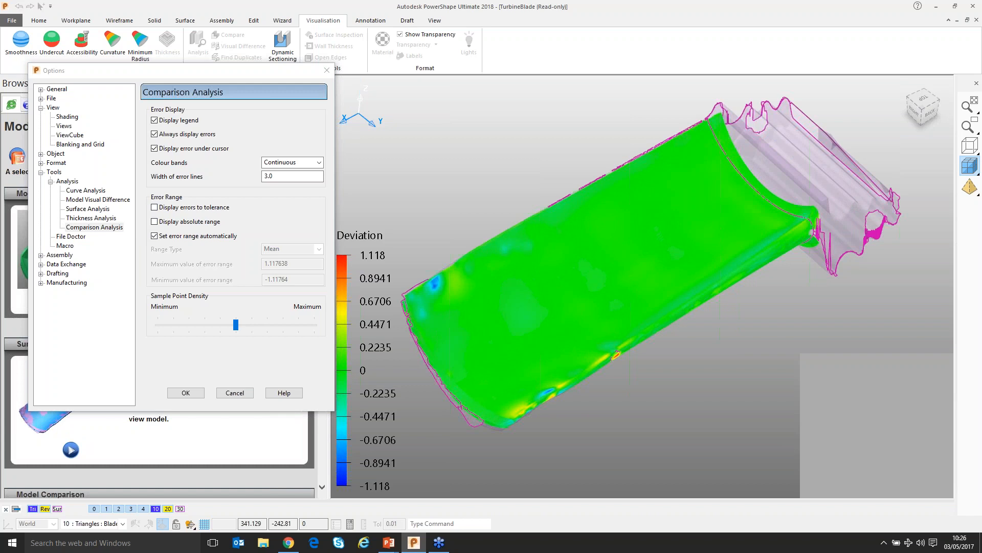
middle_click_drag(425, 348, 434, 349)
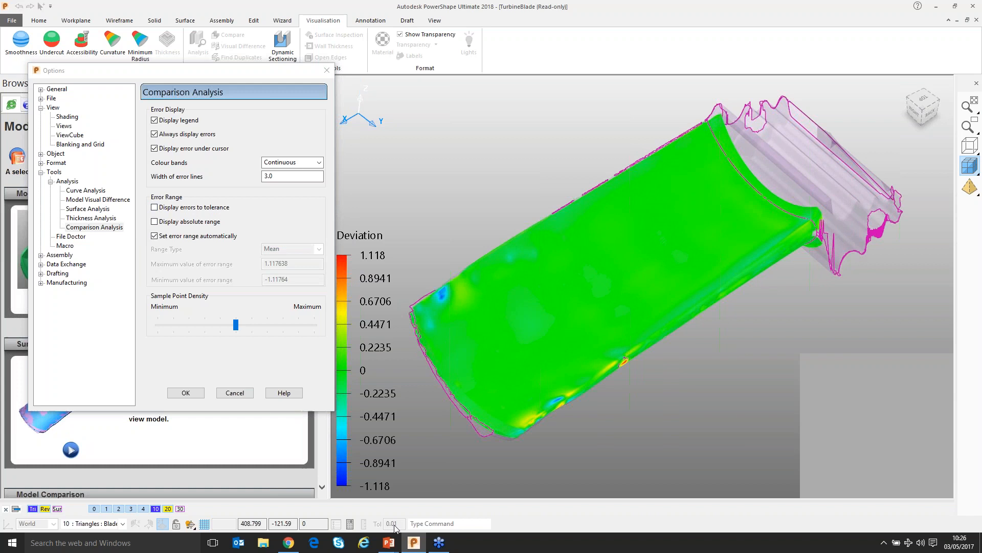
left_click(156, 207)
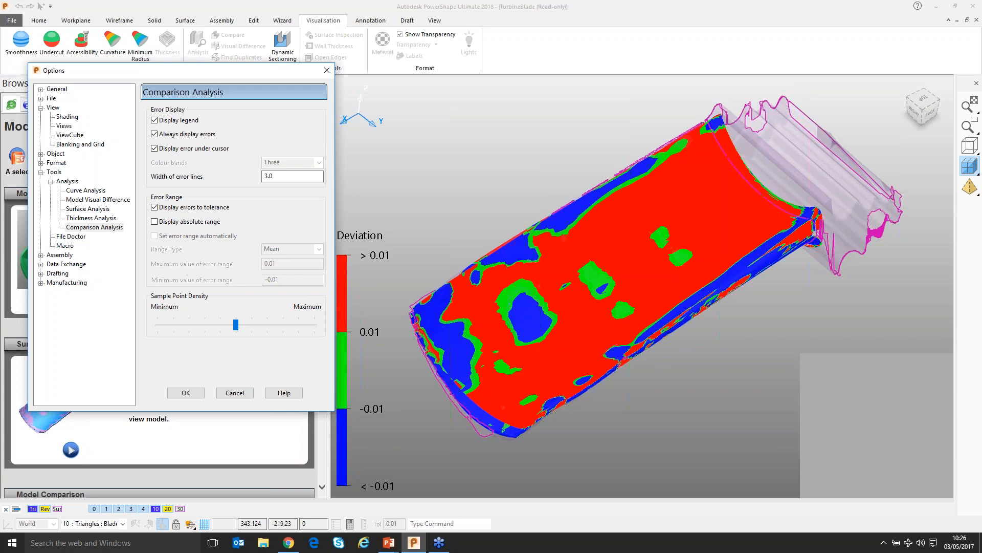
middle_click_drag(508, 298, 641, 261)
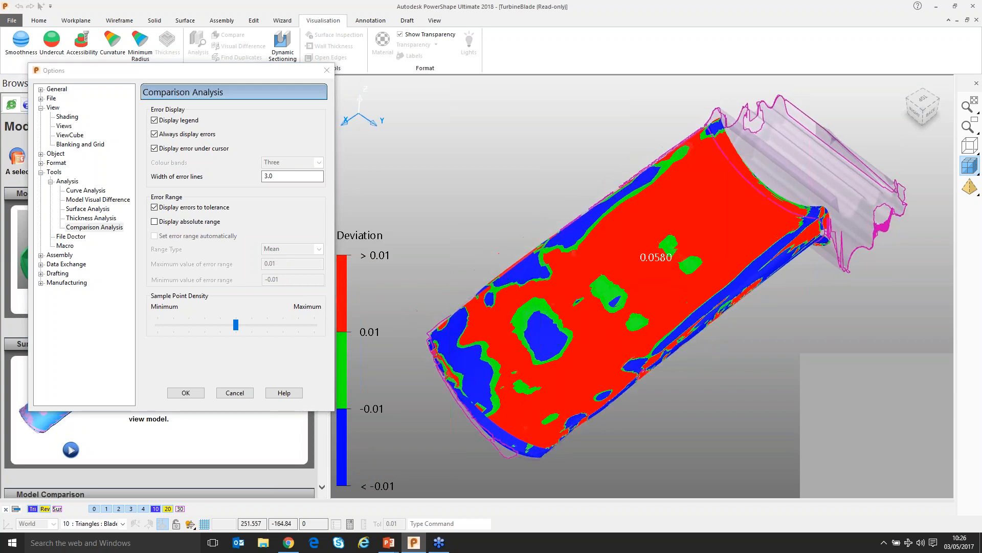
left_click(154, 221)
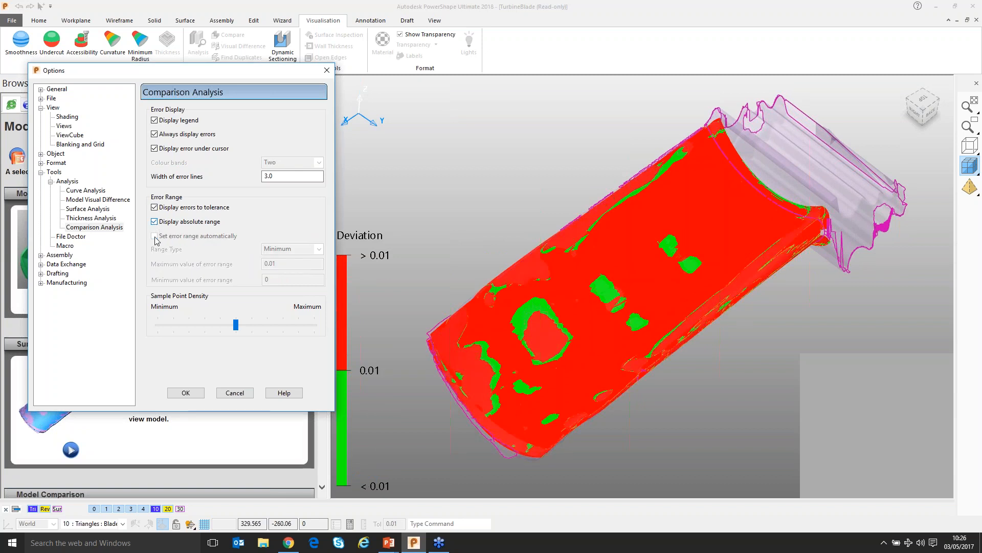
Turn off the tolerance and absolute range displays and set the error range to maximum 0.5 and minimum 0.2
left_click(154, 207)
left_click(161, 224)
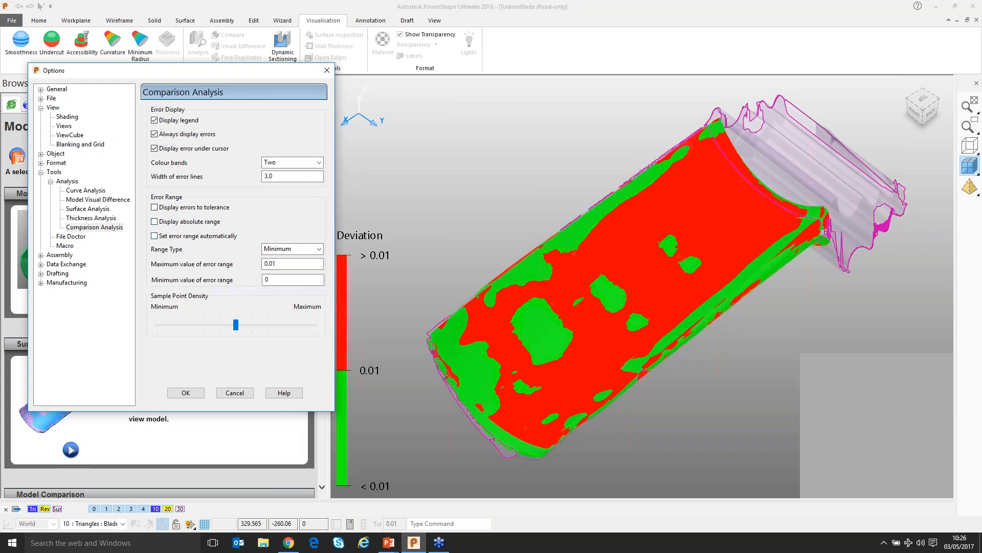
double_click(270, 264)
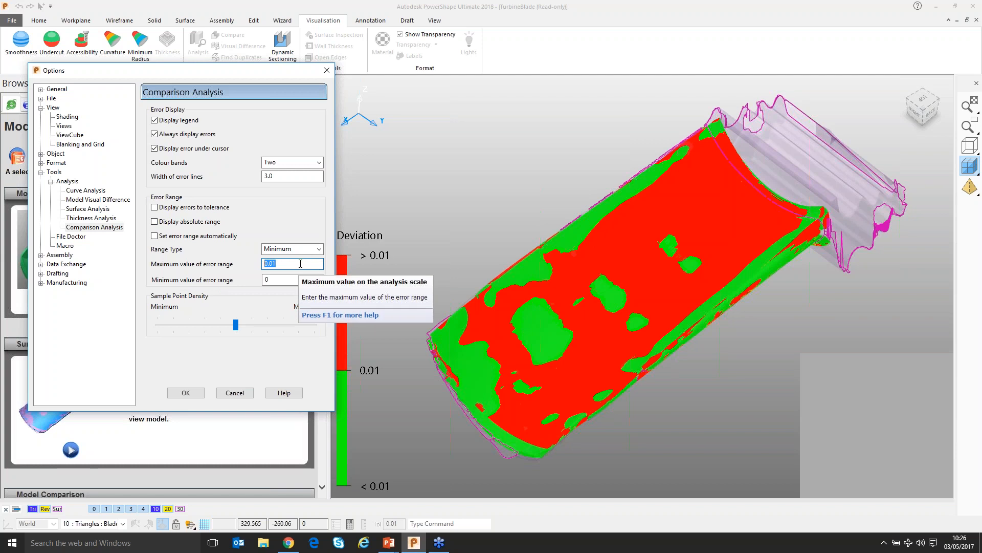
type("0.5")
key("Tab")
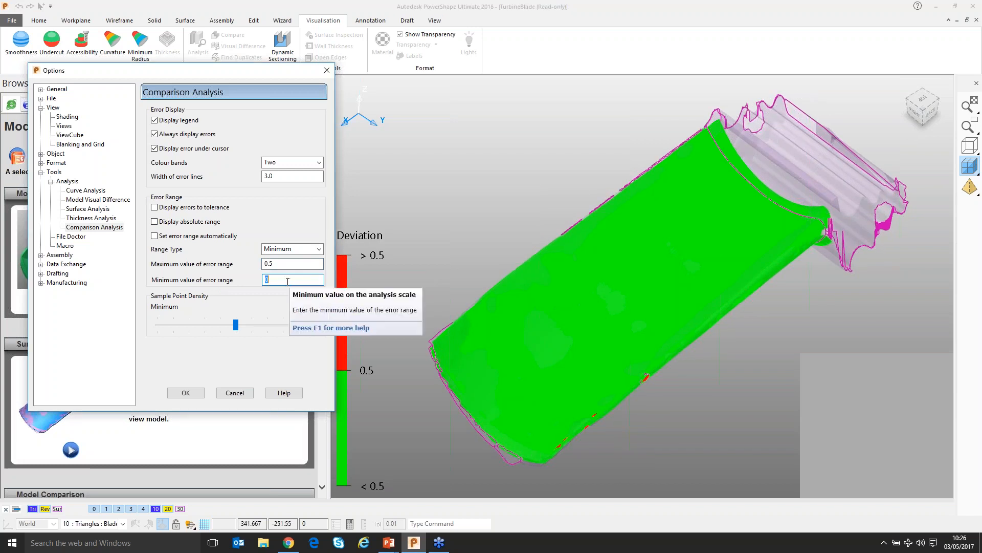
type("0.2")
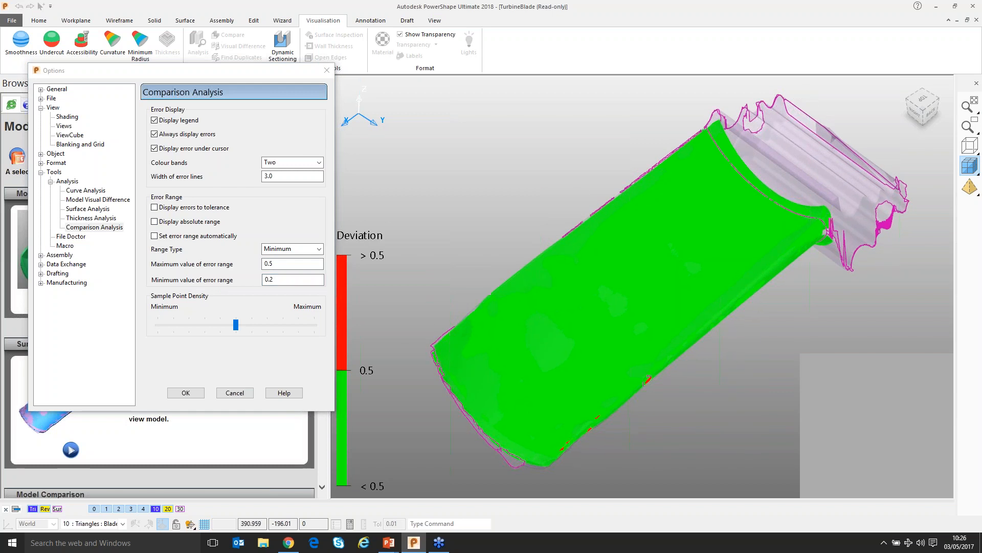
Try the Maximum range type and the absolute range display, then discard the changes to the comparison options
left_click(315, 250)
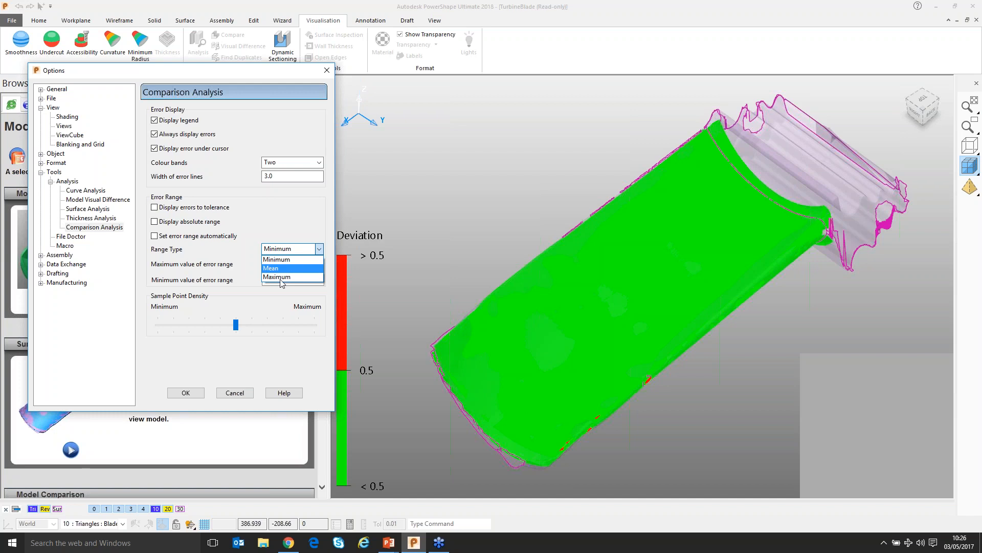
left_click(277, 276)
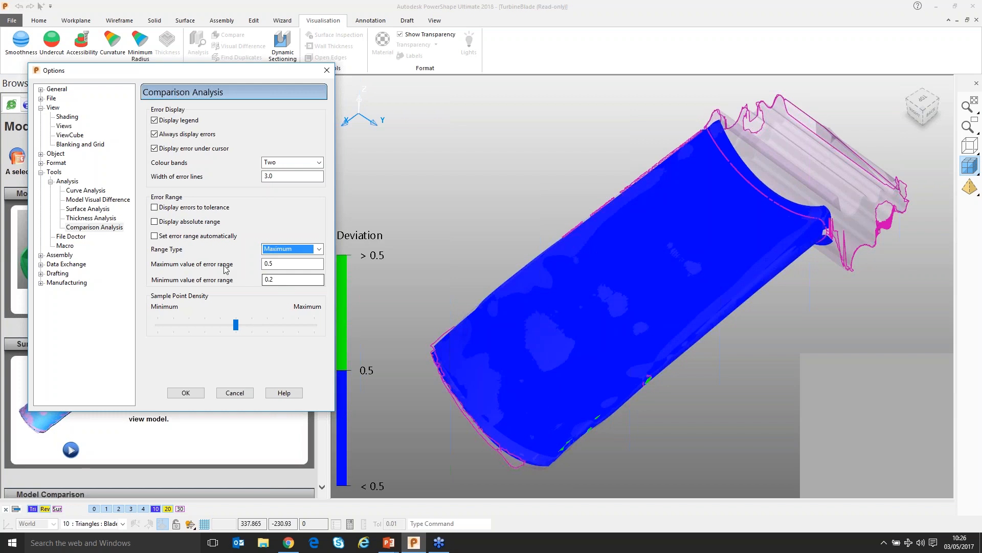
left_click(155, 222)
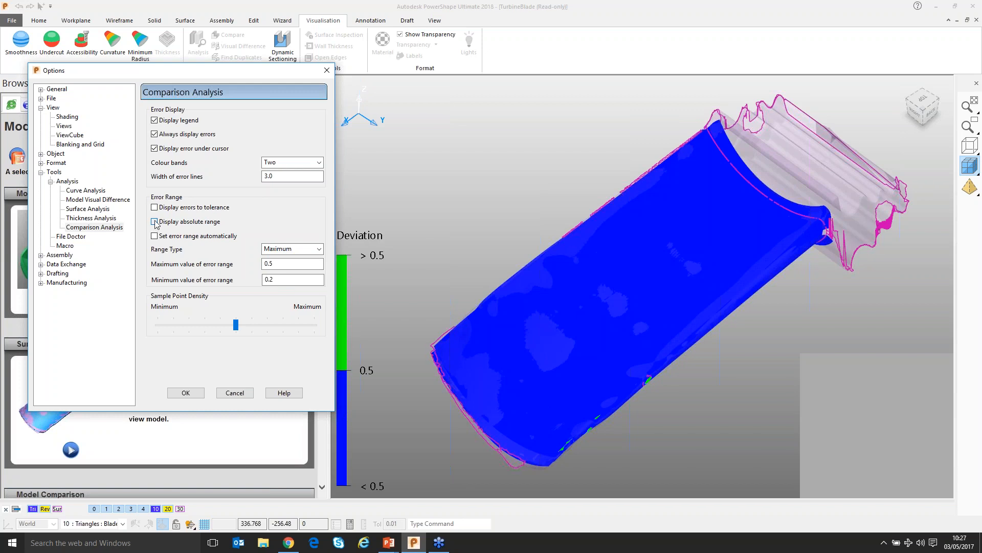
left_click(155, 222)
left_click(154, 222)
left_click(237, 395)
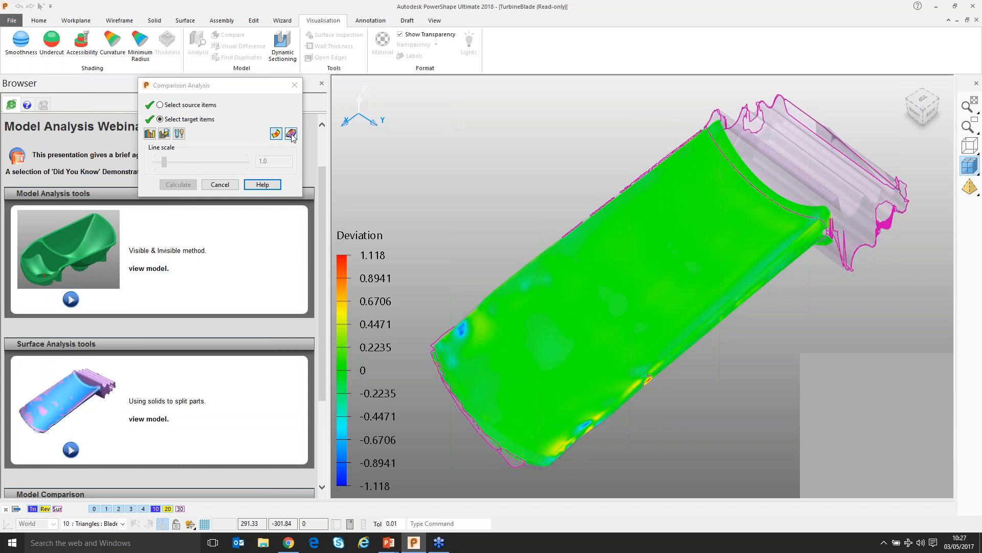
Display the blade's deviations as error lines instead of shading and inspect them up close
left_click(291, 134)
middle_click_drag(471, 184, 480, 135)
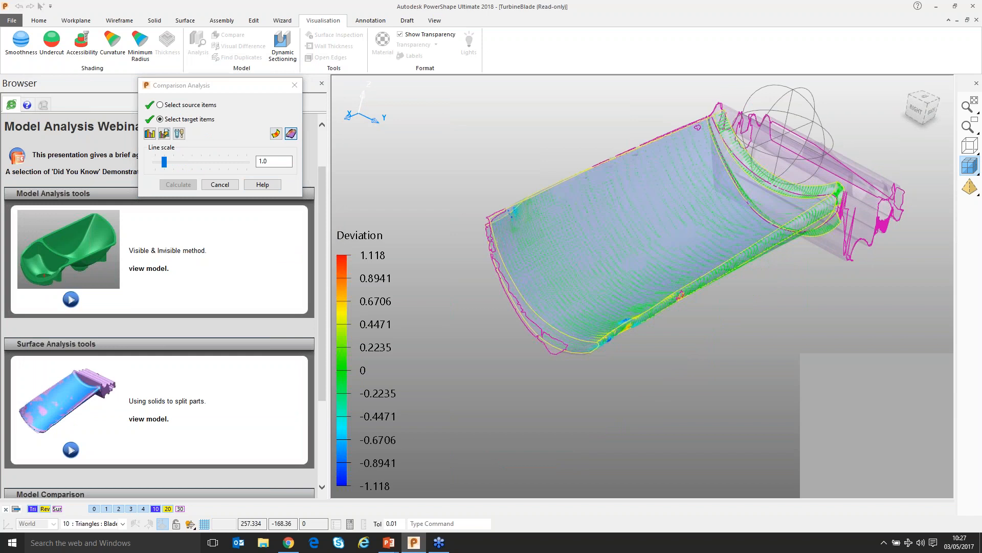
scroll(643, 256, "up", 5)
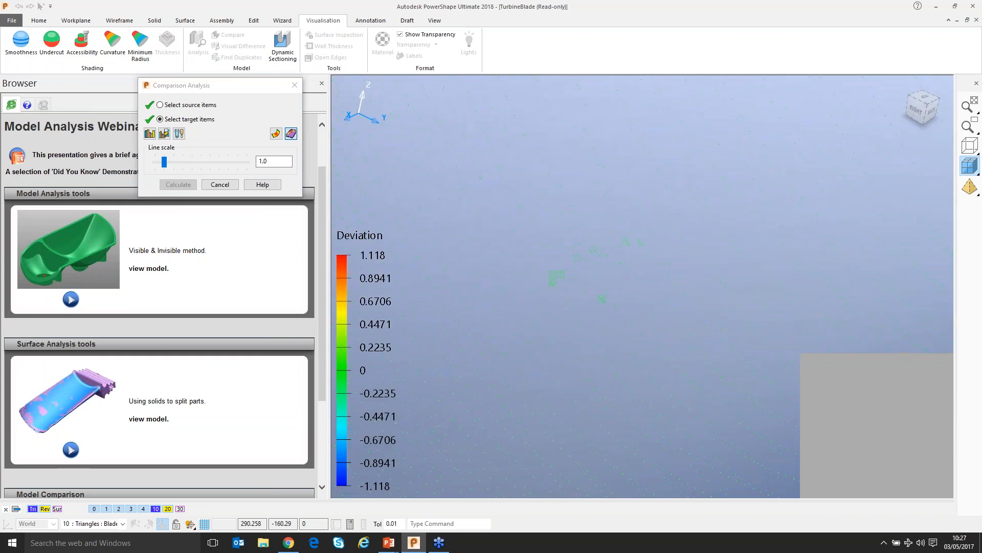
Increase the line scale of the blade's deviation error lines to 9.4
scroll(643, 256, "down", 5)
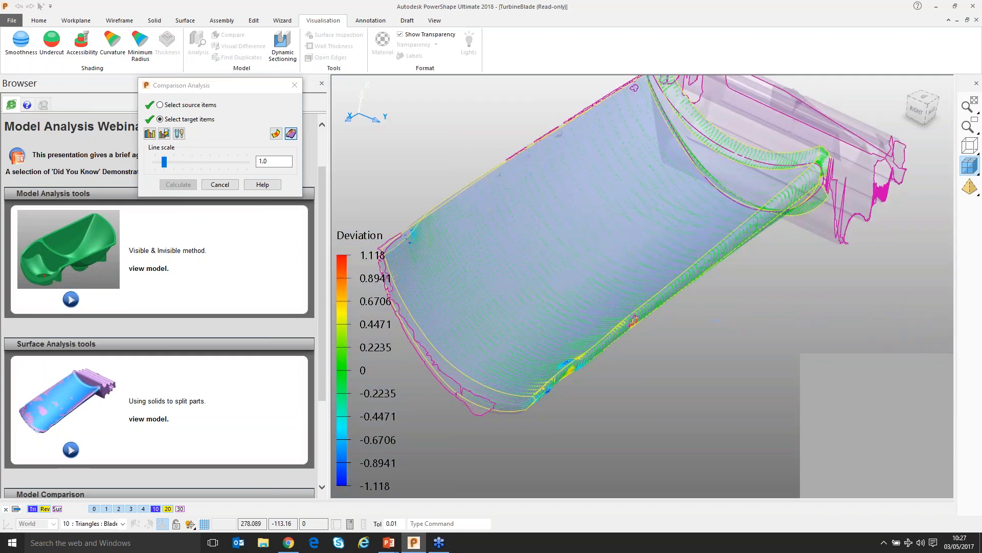
scroll(643, 287, "up", 2)
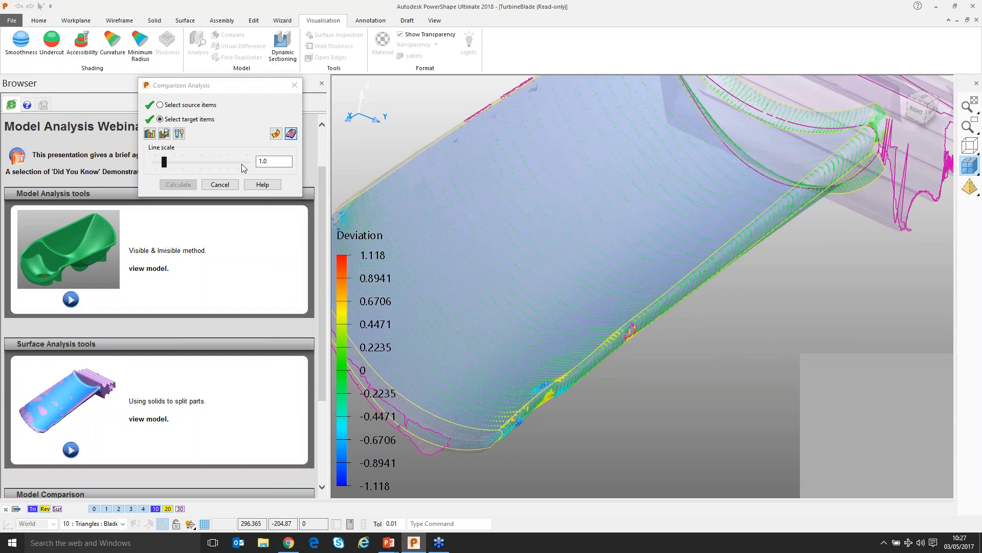
left_click(243, 162)
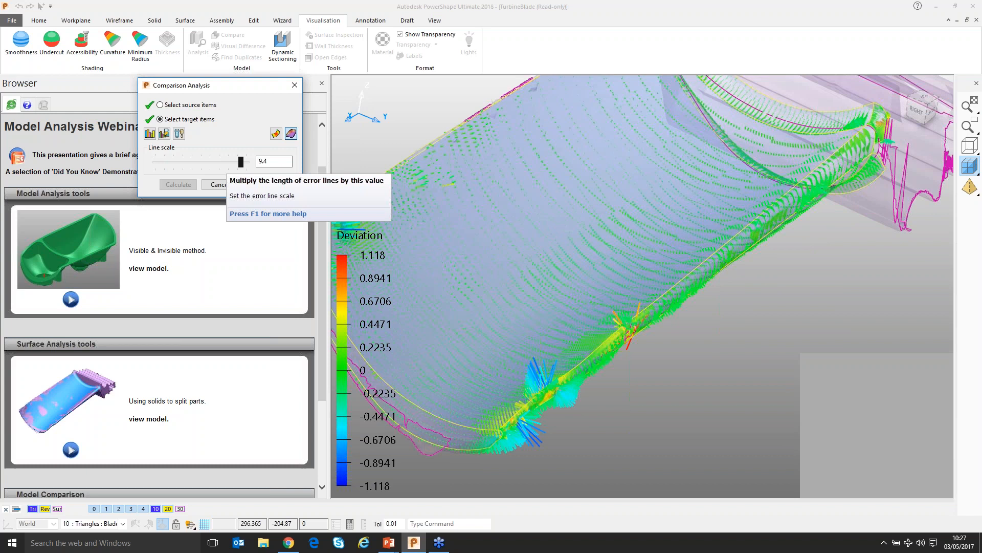
Examine the lengthened error lines at the blade's tip corner and root fillet, and close the comparison analysis
middle_click_drag(550, 289, 604, 244)
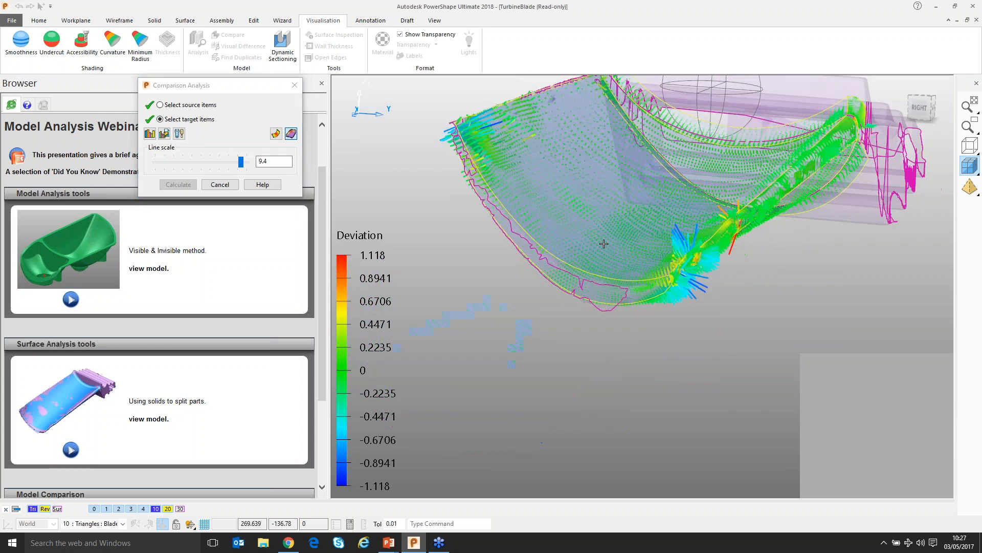
scroll(604, 244, "up", 5)
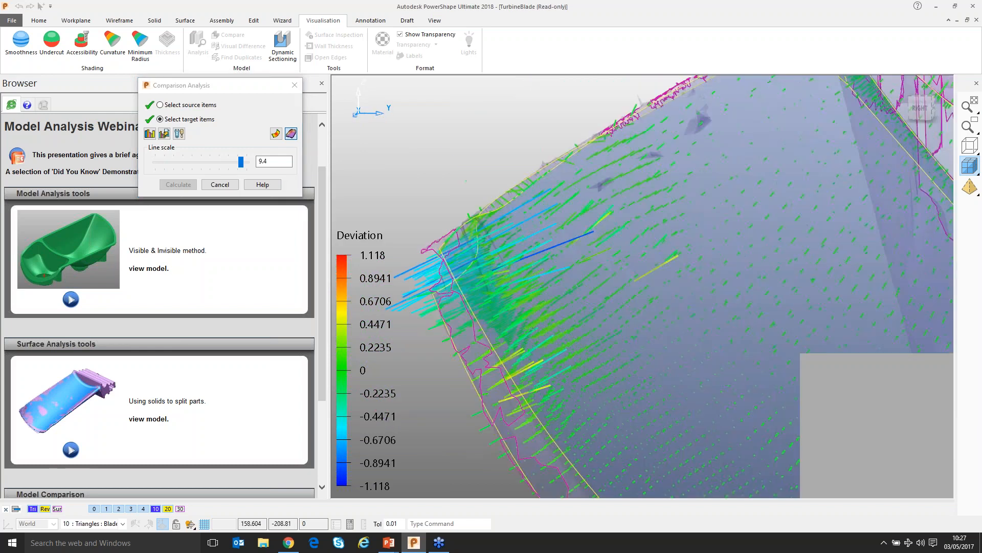
middle_click_drag(715, 273, 672, 258, "shift")
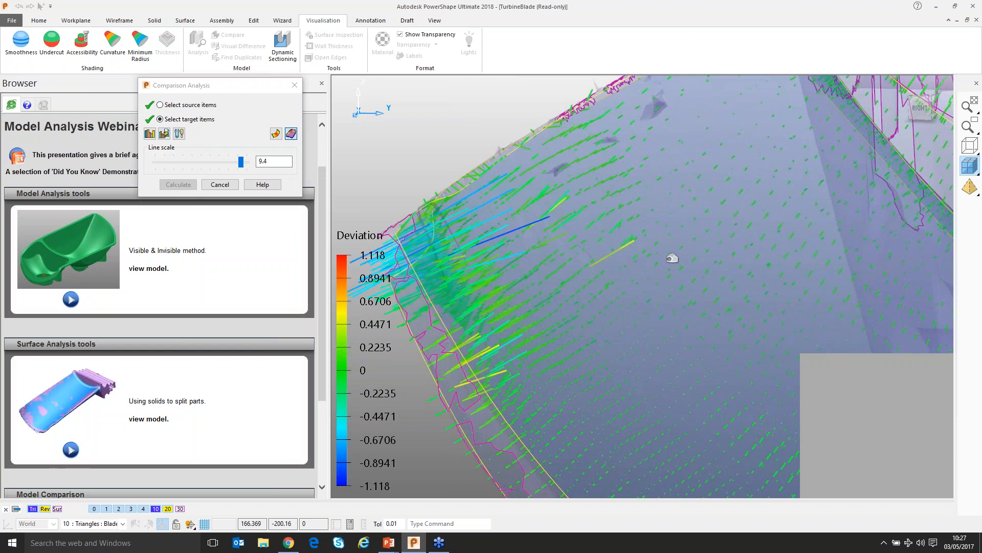
scroll(672, 258, "down", 5)
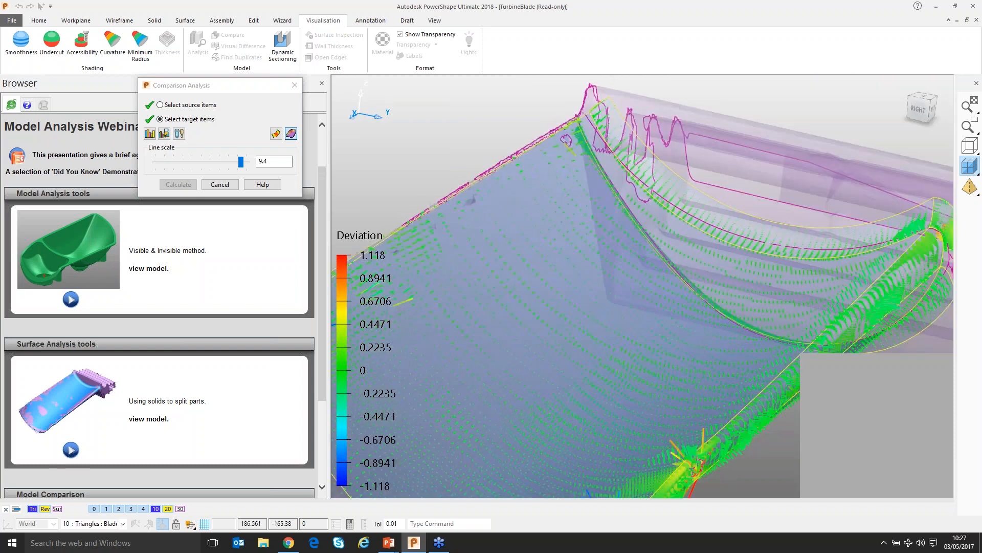
scroll(643, 287, "up", 5)
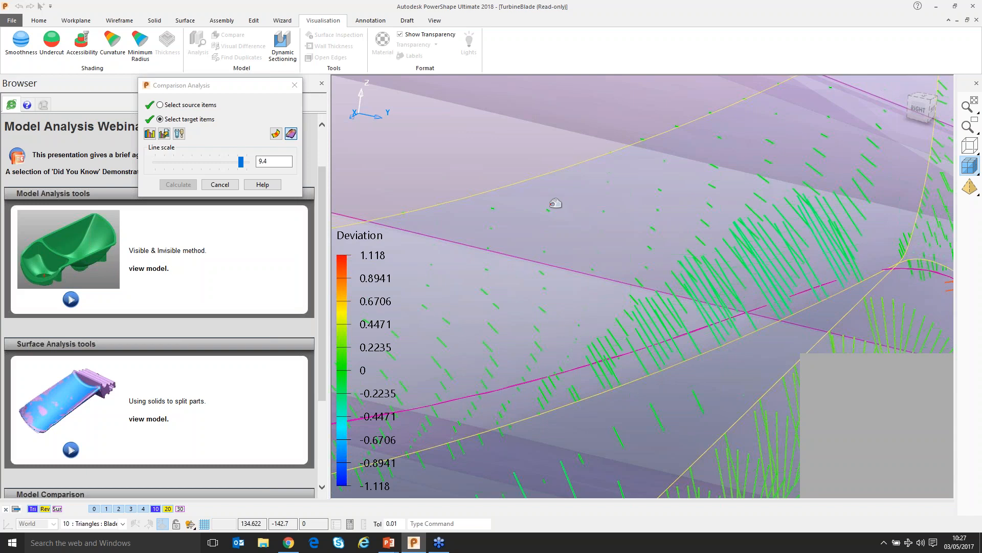
scroll(555, 203, "down", 5)
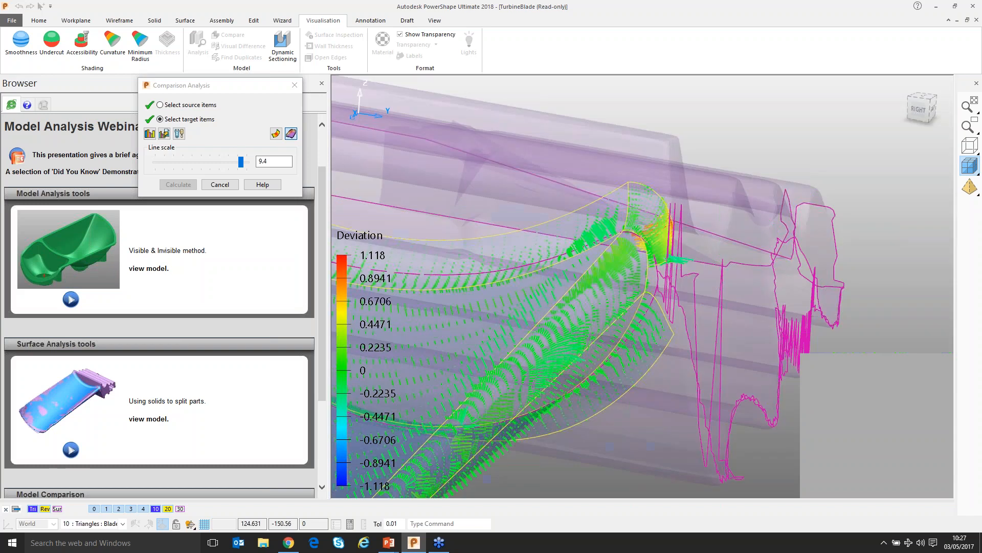
scroll(726, 215, "down", 5)
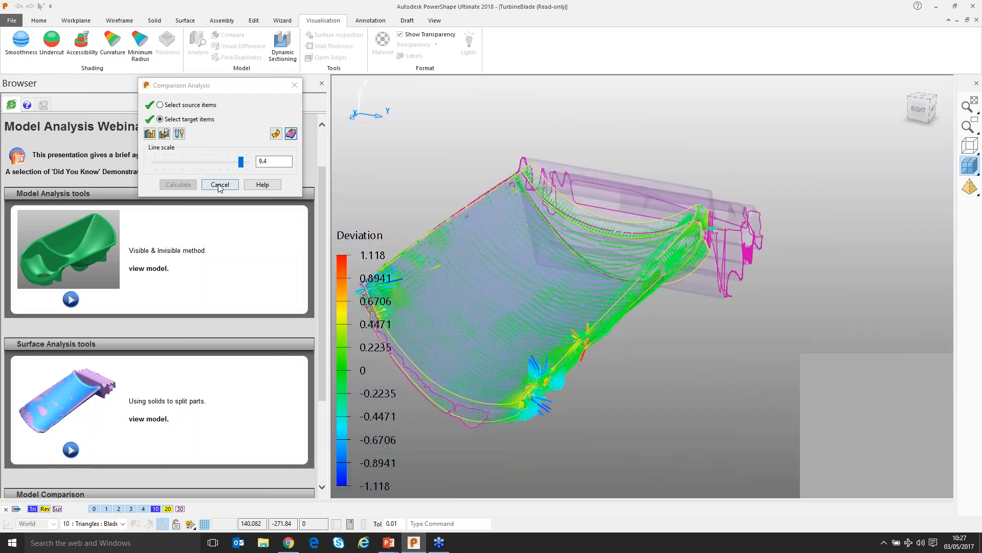
left_click(220, 185)
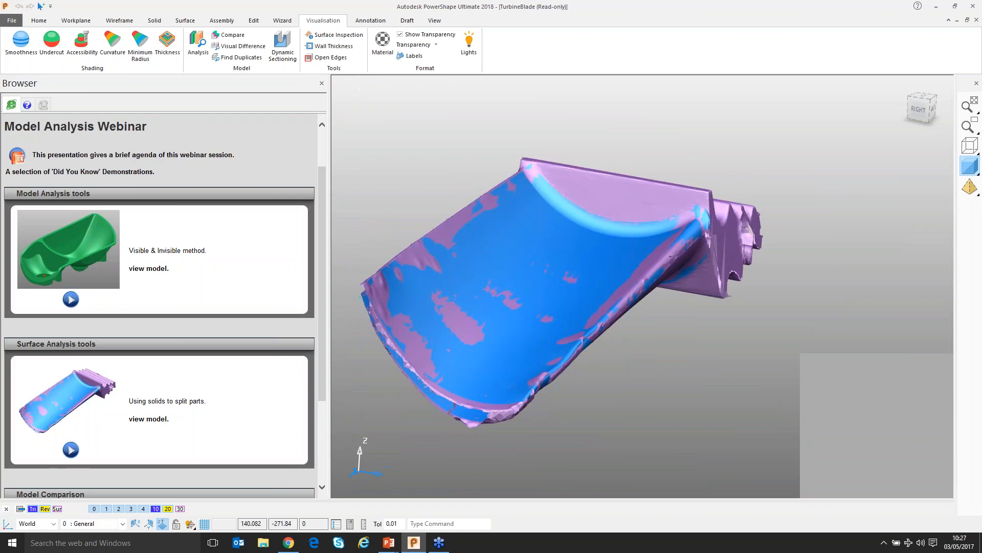
middle_click_drag(484, 99, 449, 196)
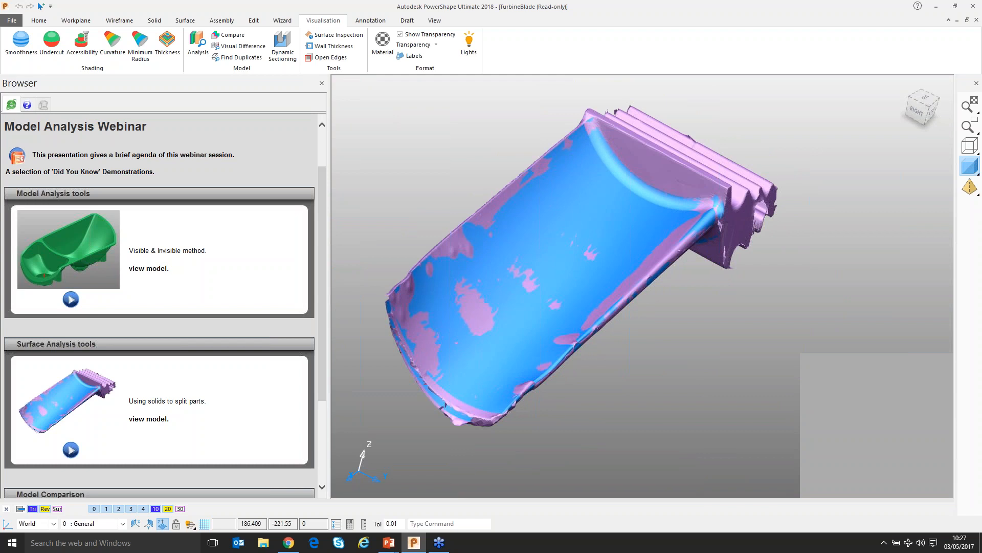
Load the Model Comparison demo with Compare1 and Compare2 side by side, fitting both parts in their views
scroll(122, 433, "down", 2)
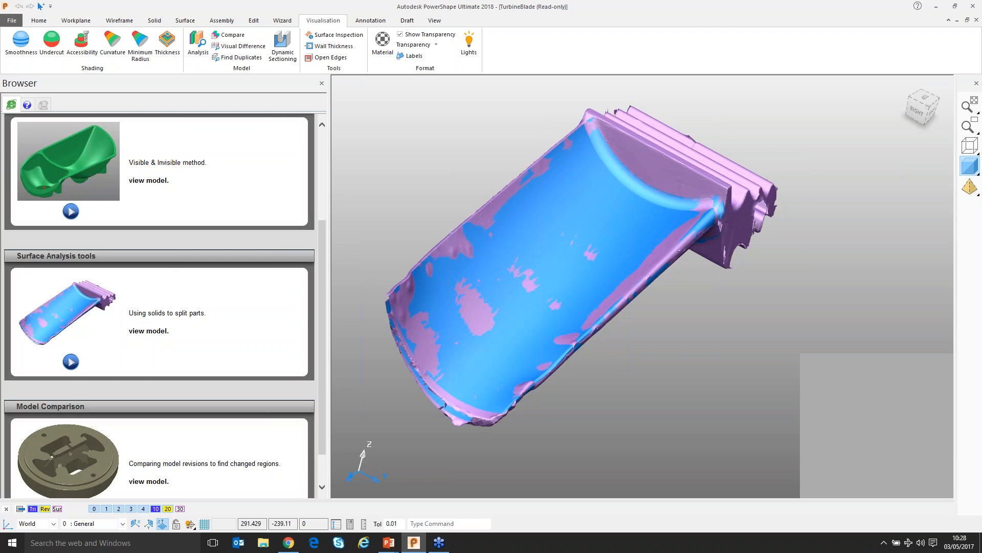
left_click(51, 457)
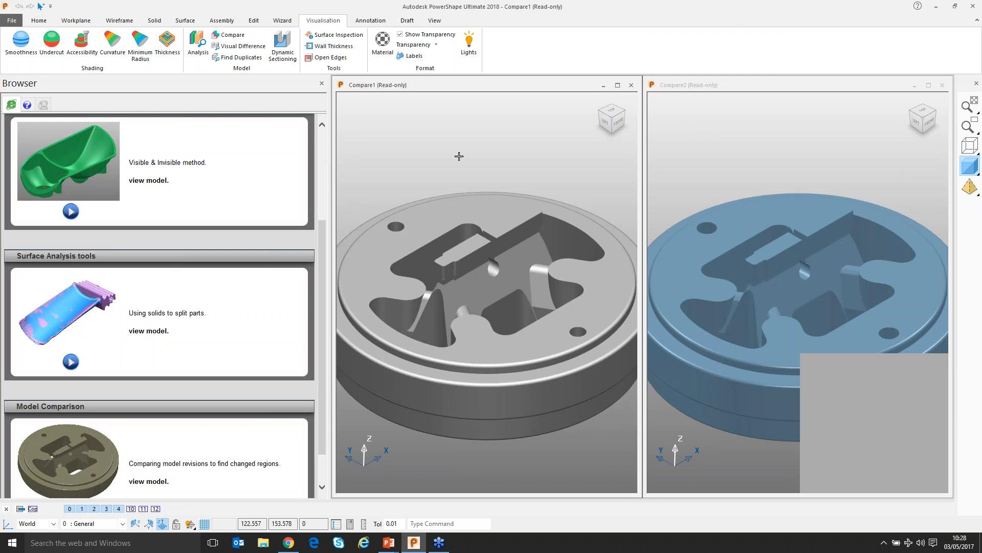
scroll(459, 156, "down", 2)
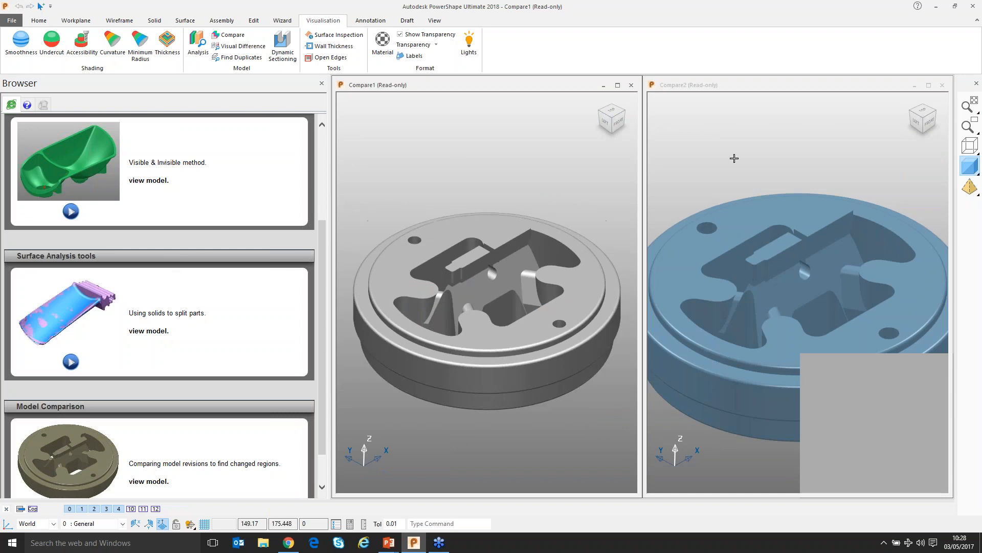
scroll(734, 158, "down", 2)
scroll(482, 147, "up", 1)
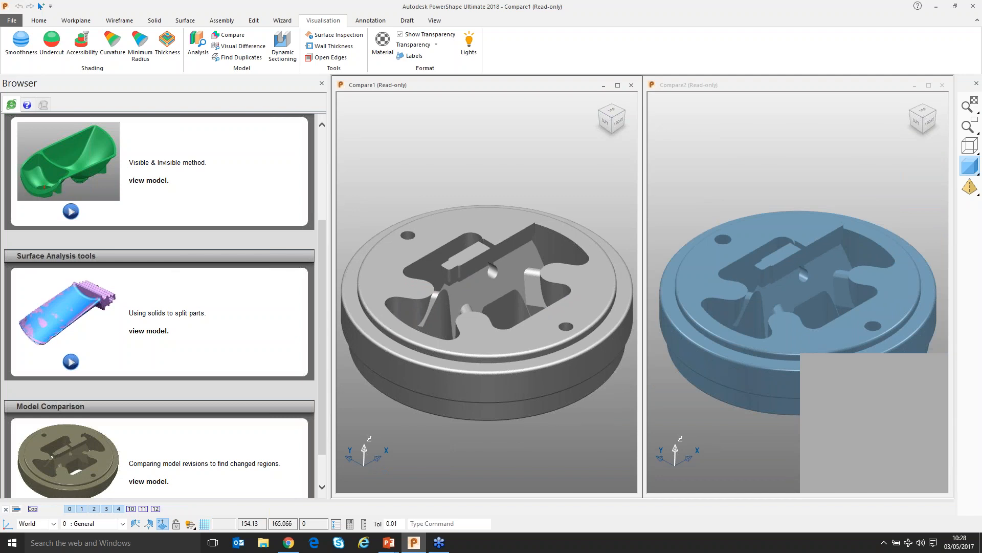
middle_click_drag(486, 148, 489, 161)
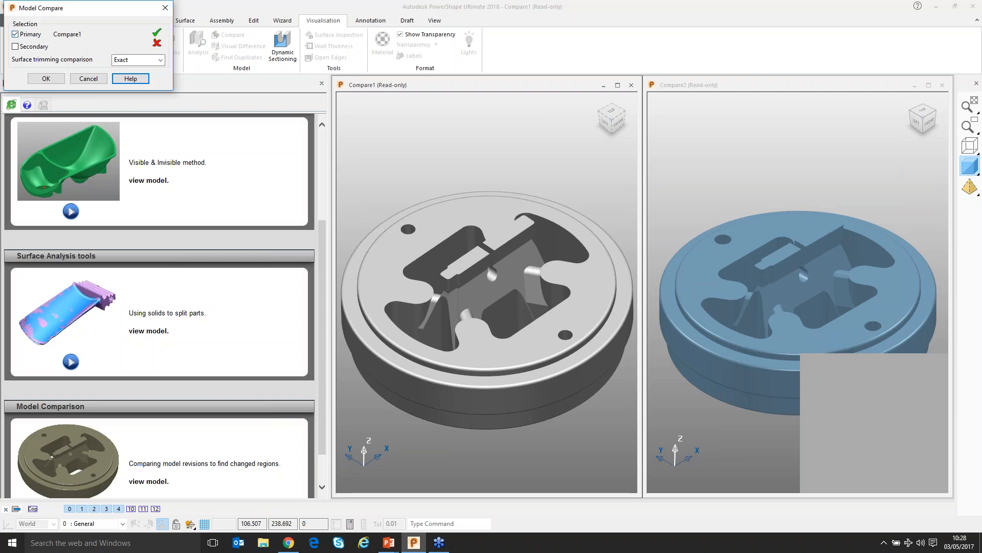
middle_click_drag(453, 188, 463, 209)
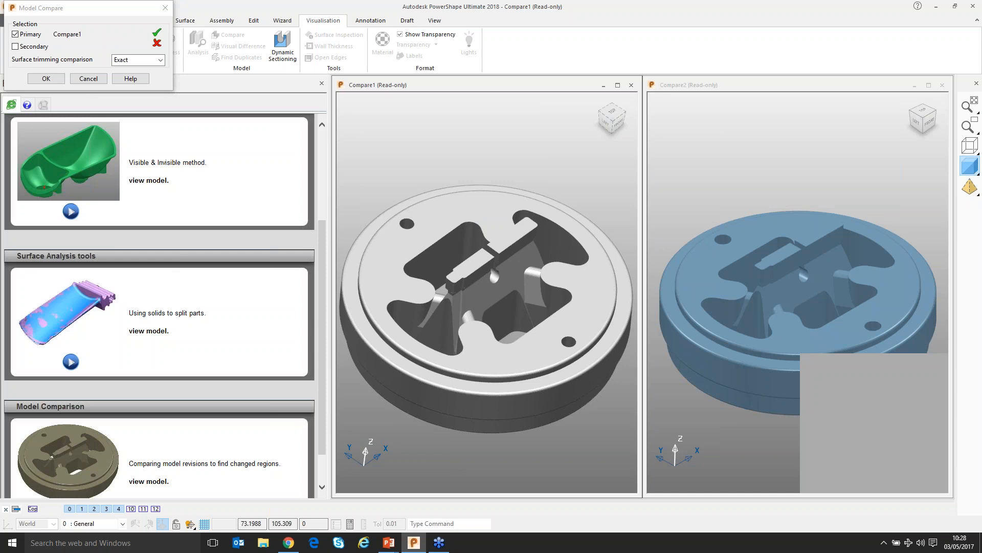
left_click(89, 79)
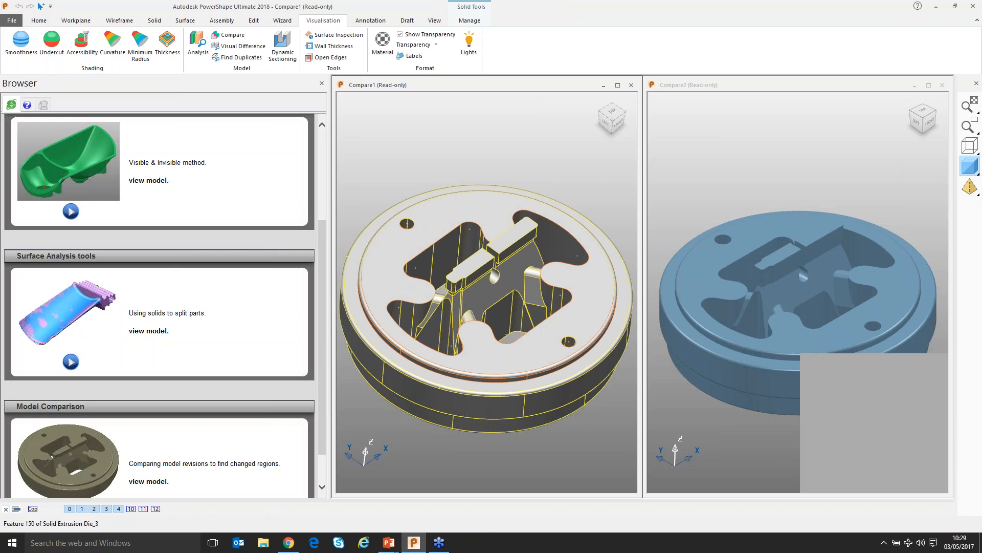
Convert the Compare1 solid to surfaces
left_click(468, 21)
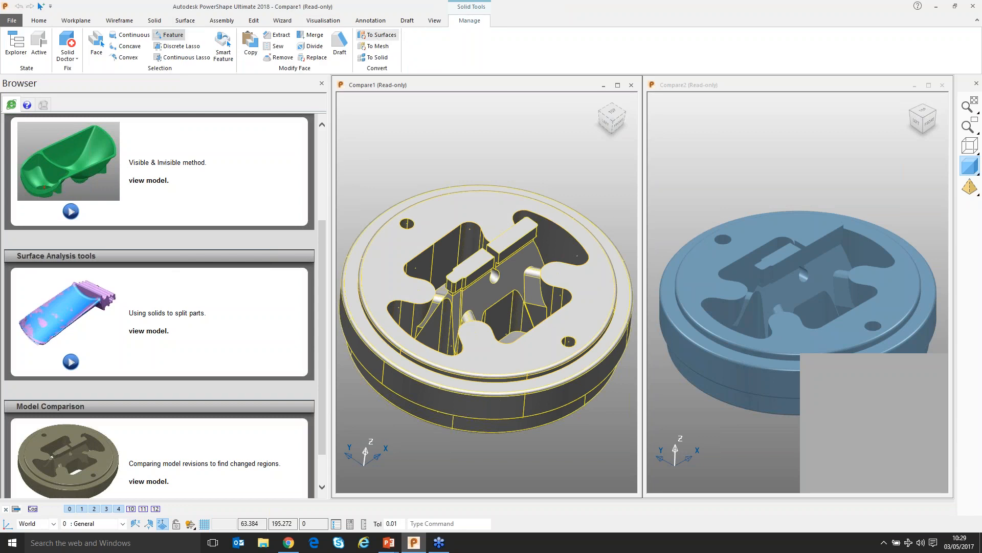
left_click(377, 35)
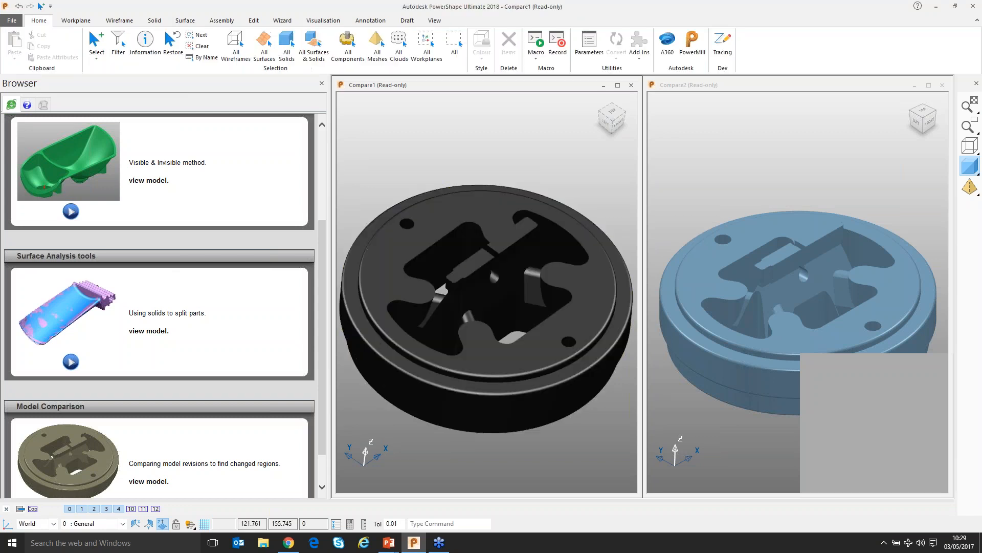
Check the part in Compare2 and the top face surface in Compare1, and clear the selection
left_click(769, 211)
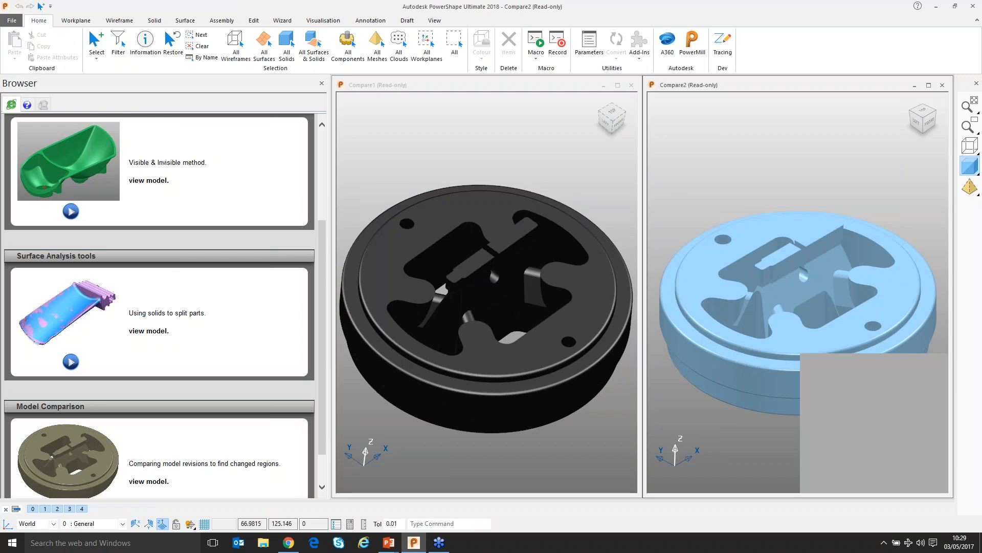
left_click(703, 188)
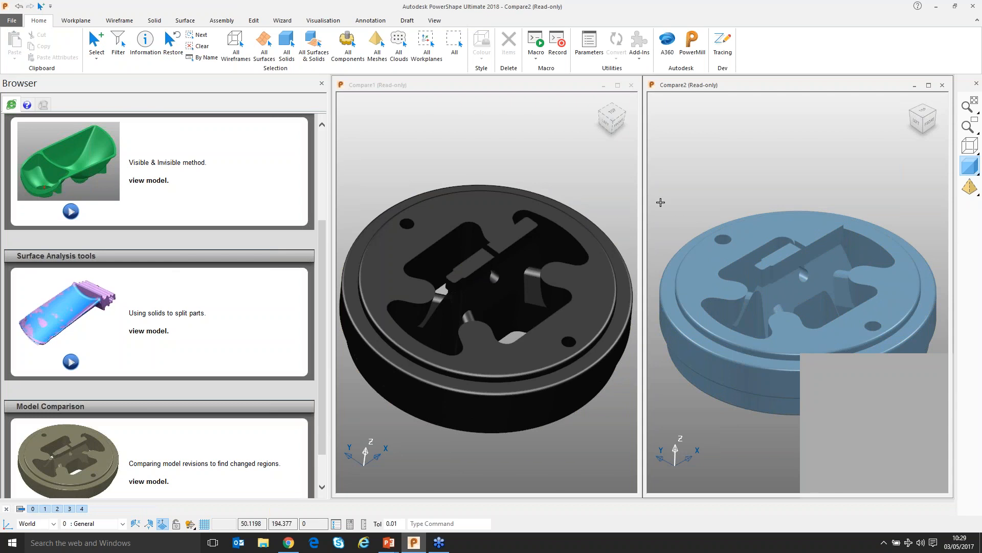
left_click(587, 276)
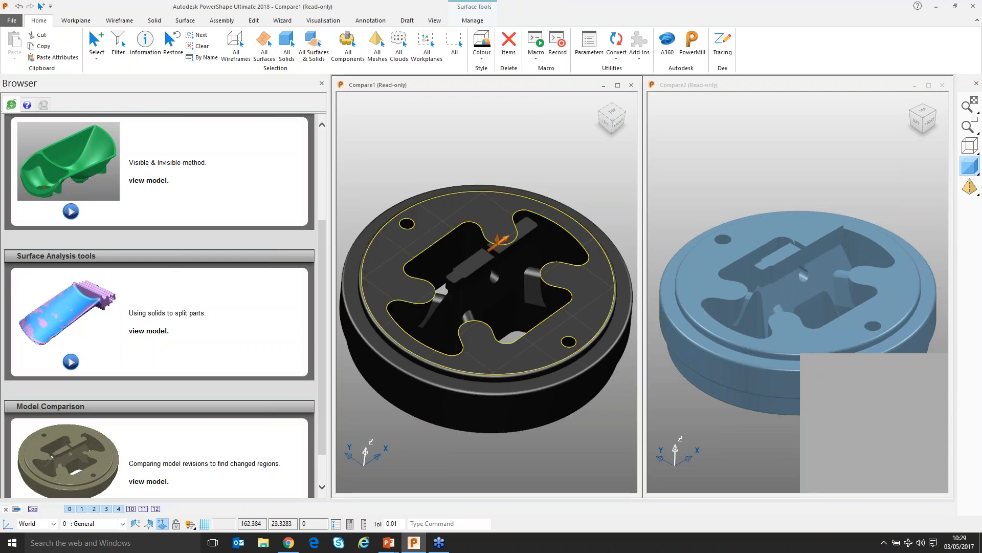
right_click(482, 218)
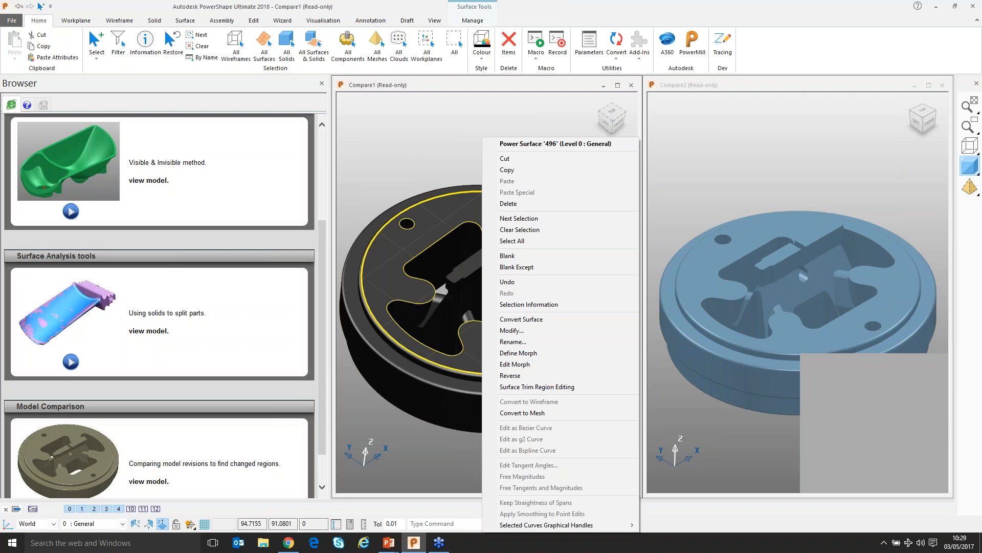
left_click(526, 229)
scroll(484, 286, "down", 2)
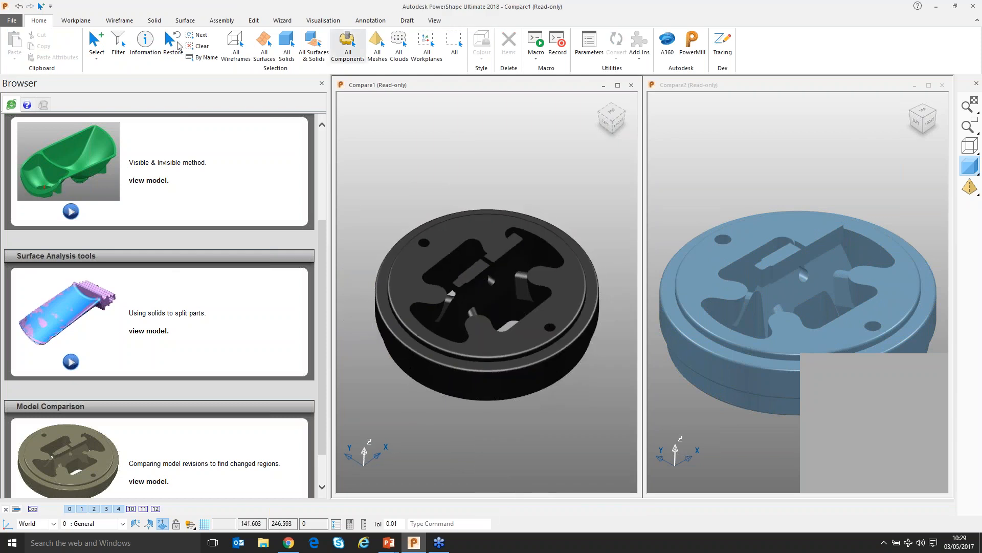
Run a model comparison with Compare1 as primary, Compare2 as secondary and Exact surface trimming comparison
left_click(323, 21)
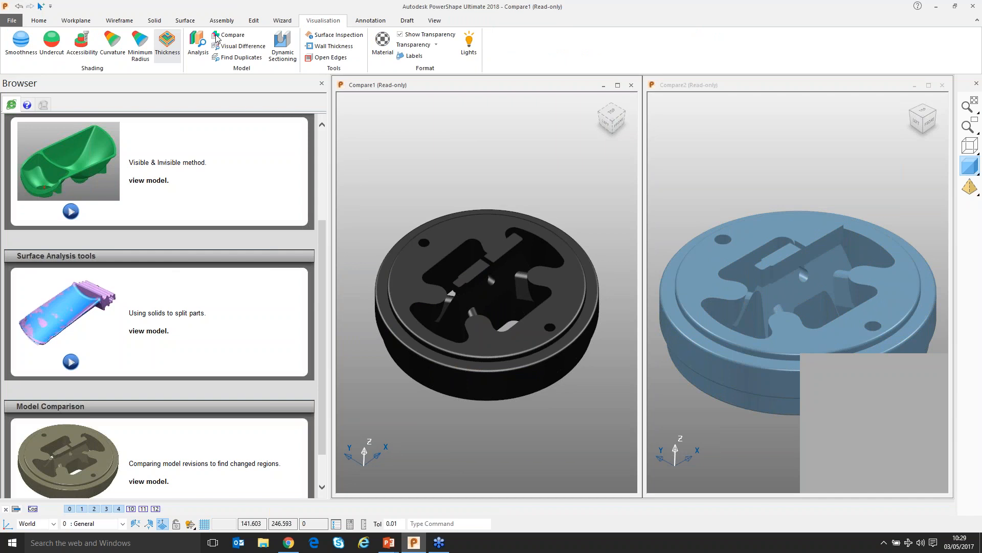
left_click(218, 36)
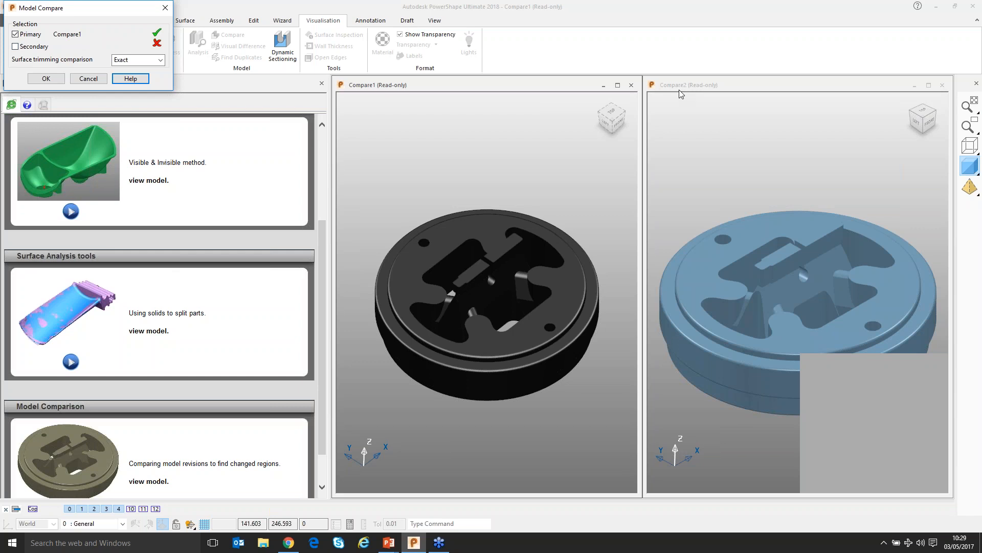
left_click(15, 47)
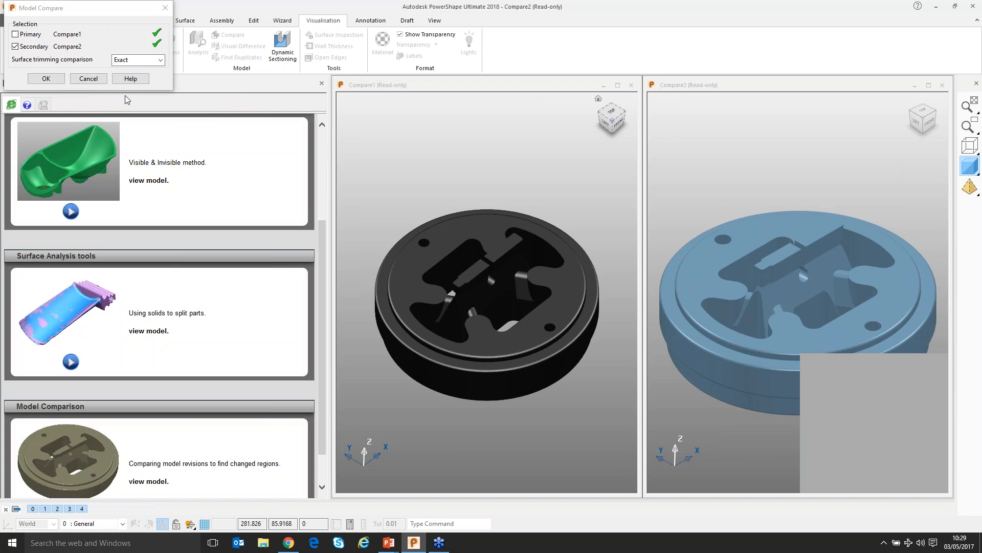
left_click(46, 78)
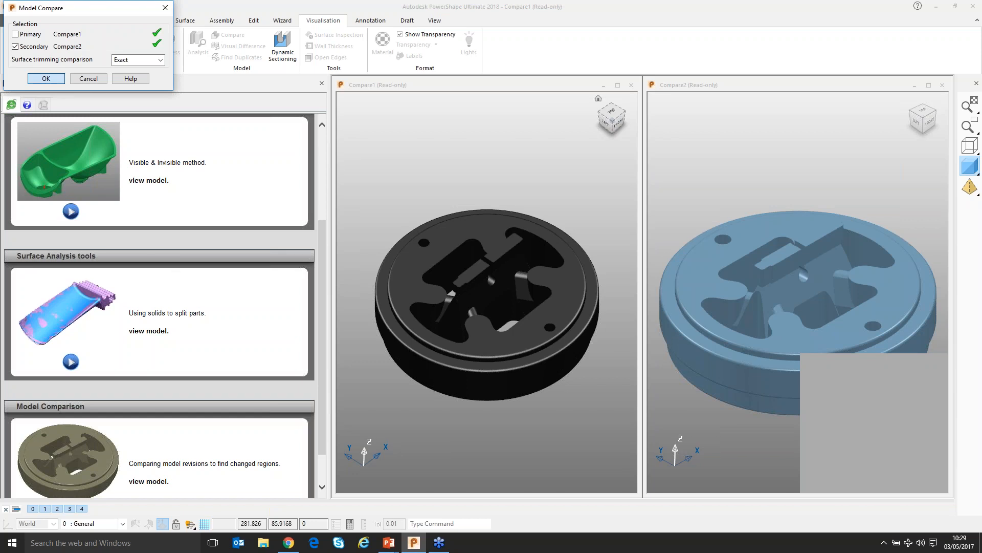
middle_click_drag(487, 181, 487, 196)
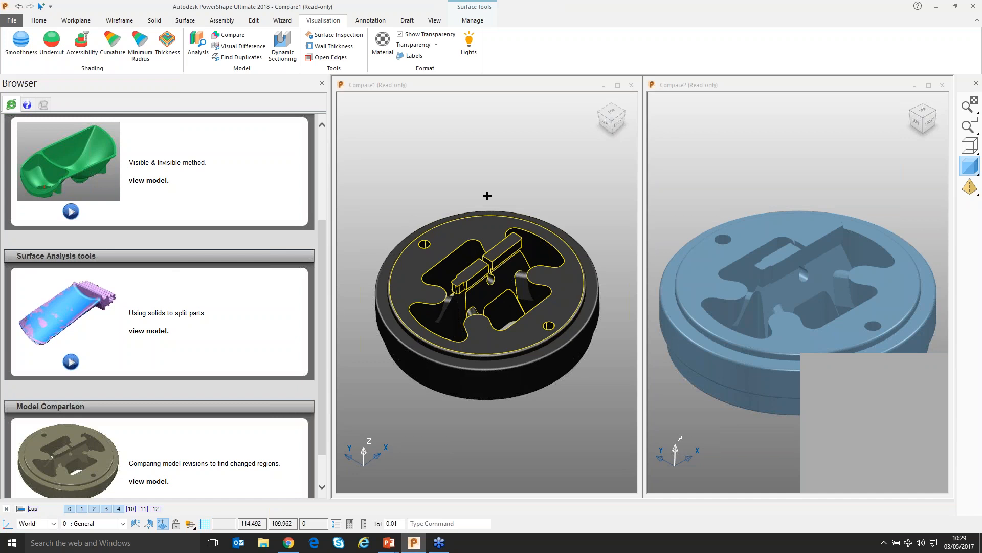
Blank everything except the differing surfaces selected in Compare1 and examine them from several angles
key("ctrl+k")
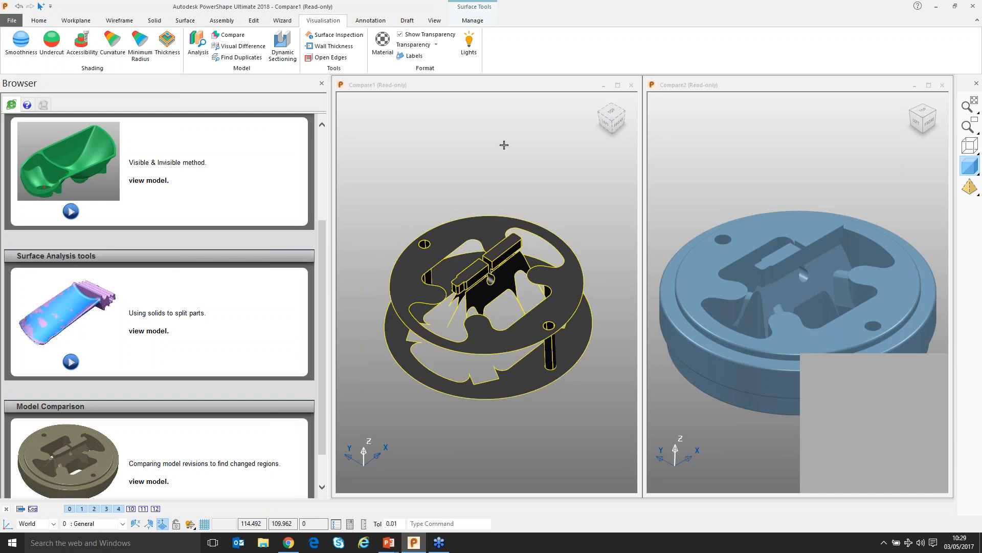
middle_click_drag(504, 144, 488, 213)
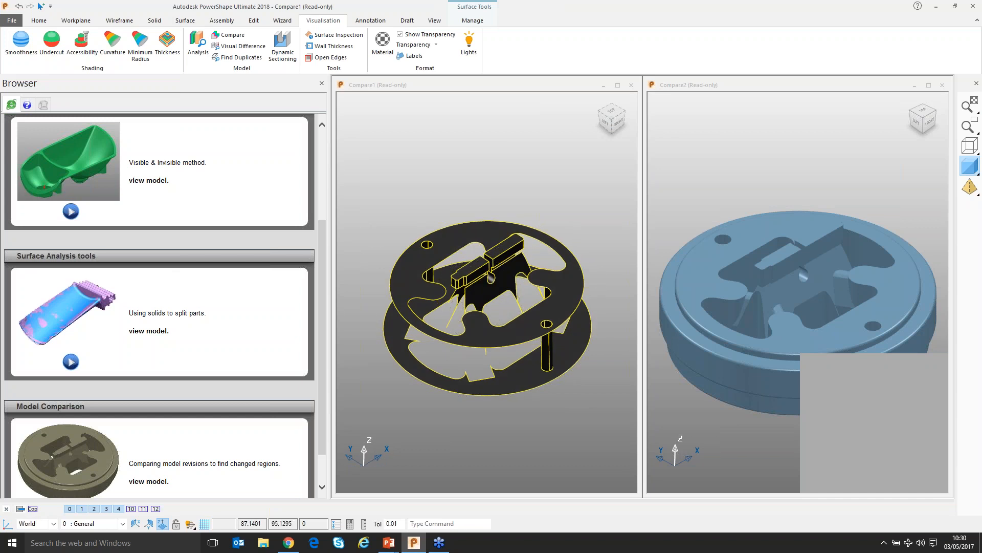
middle_click_drag(460, 220, 451, 194)
Clear the selection and bring the blanked surfaces of Compare1 back into view
key("ctrl+1")
left_click(452, 194)
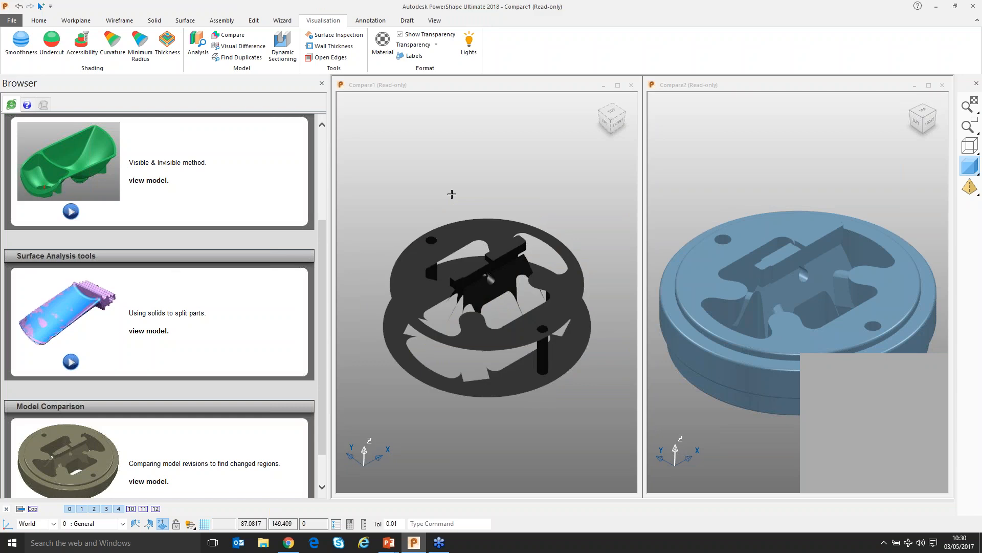
key("ctrl+a")
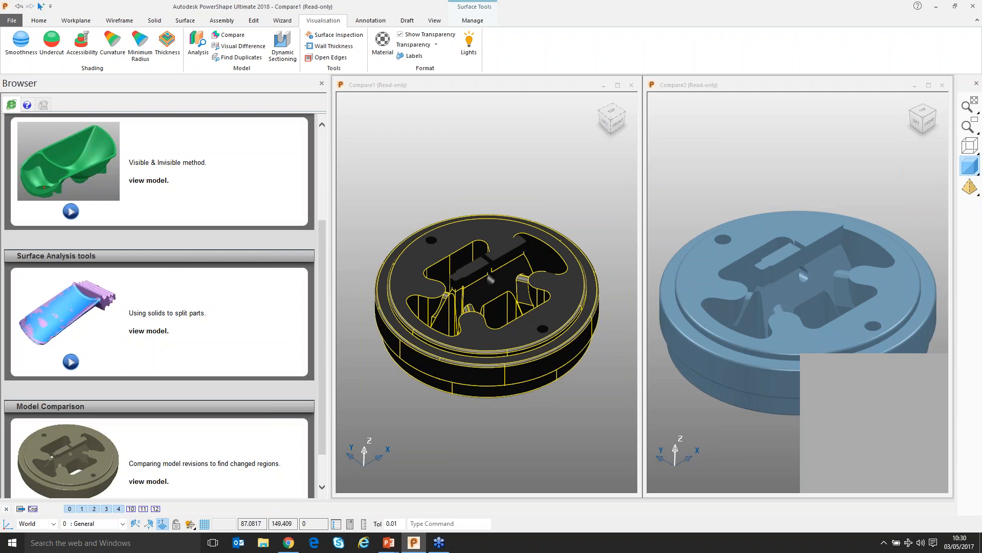
Run a model comparison with Compare1 as primary, Compare2 as secondary and surface trimming comparison set to None
left_click(231, 35)
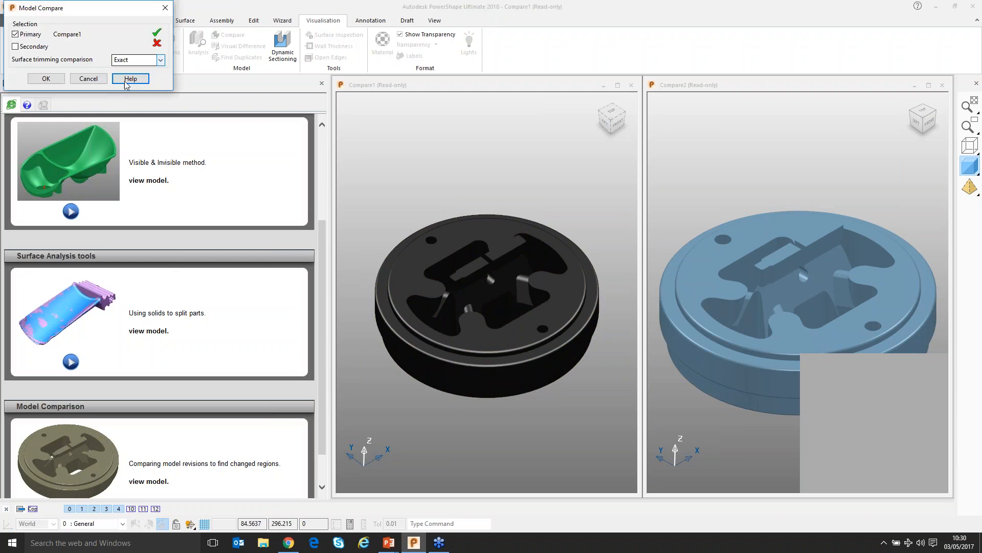
left_click(129, 60)
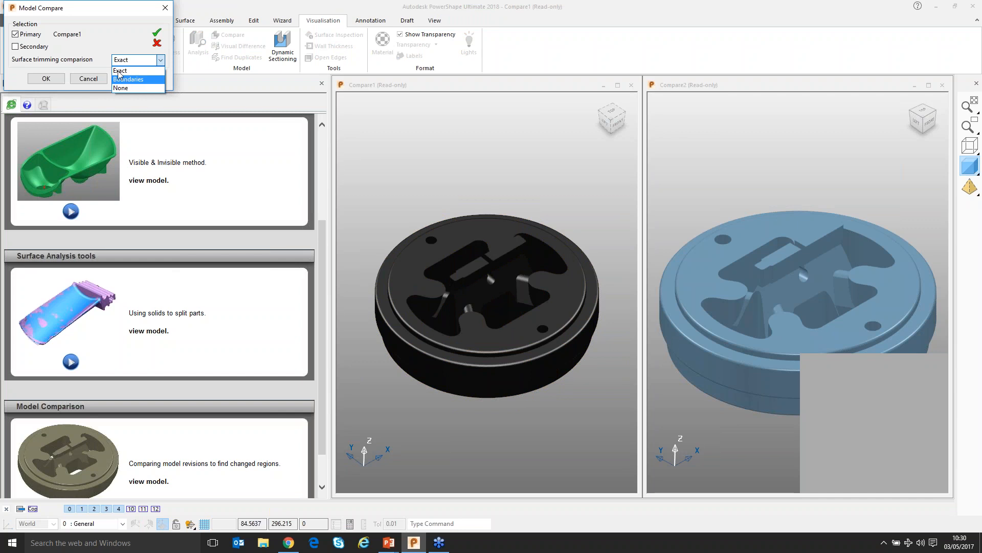
left_click(16, 35)
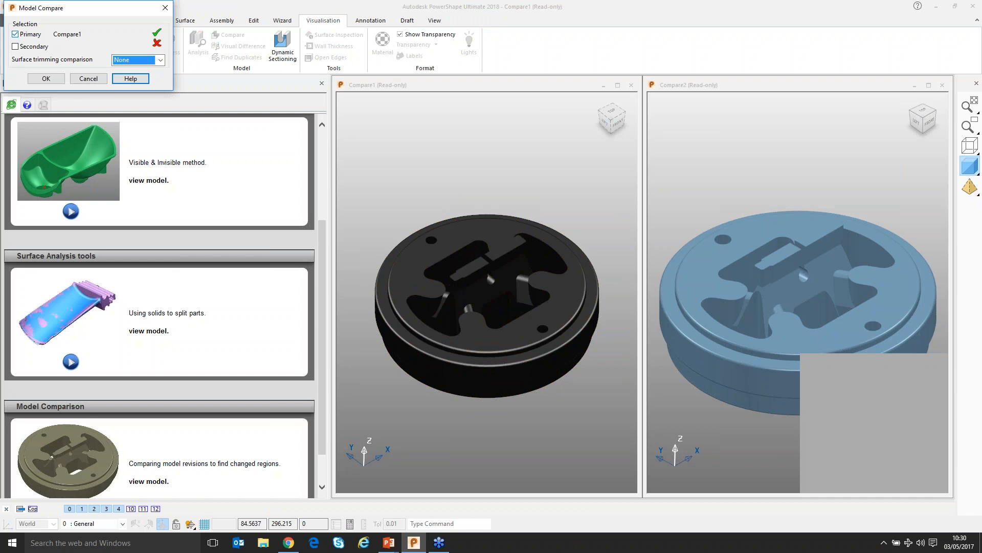
left_click(15, 47)
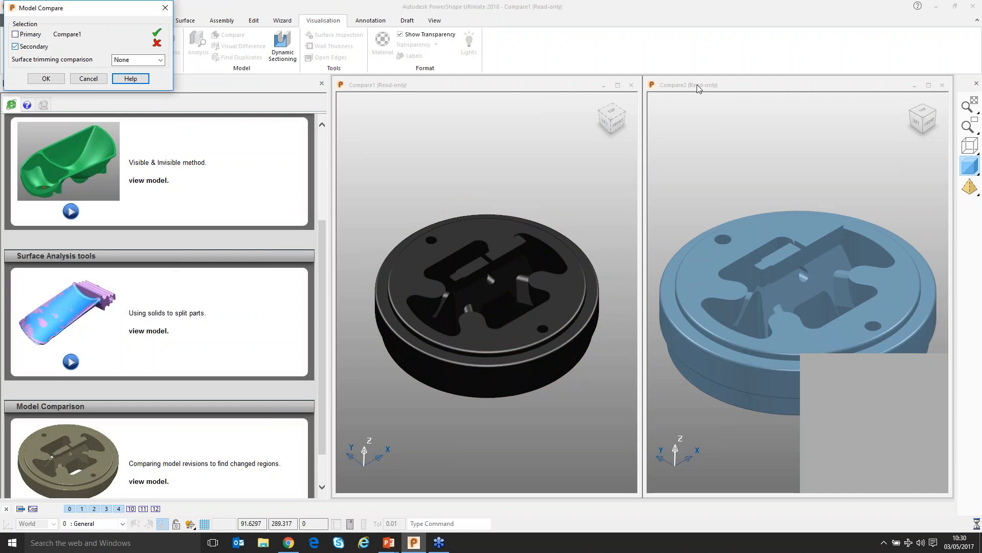
left_click(43, 79)
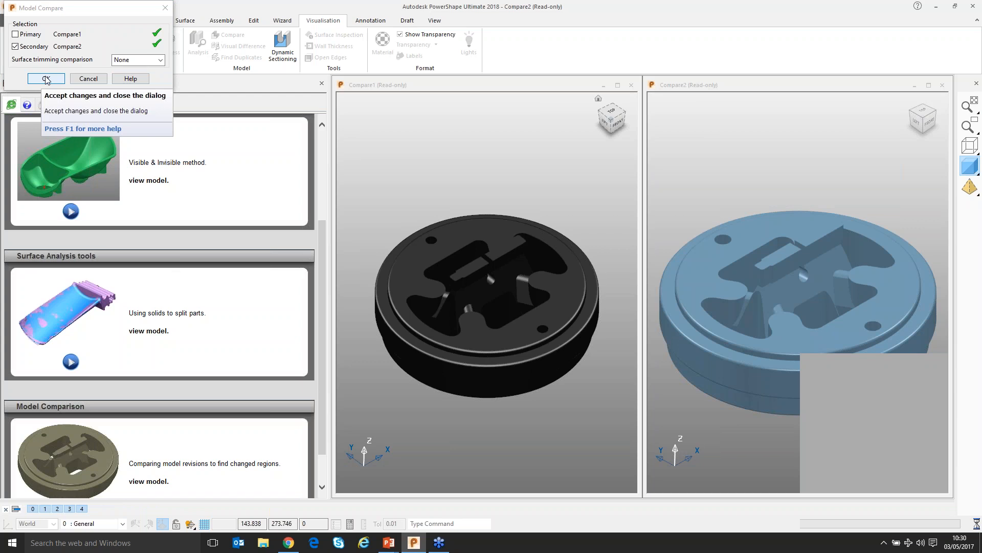
left_click(46, 79)
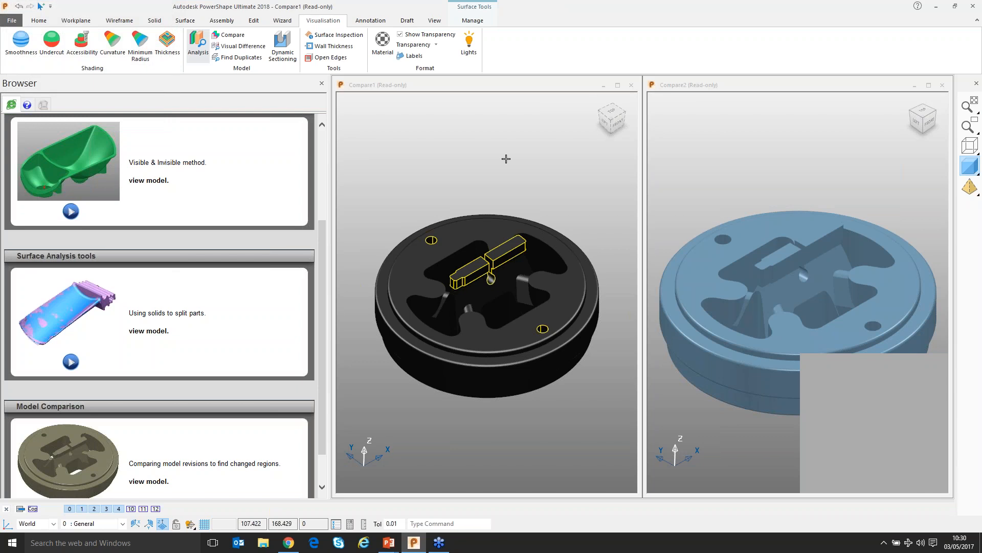
Isolate the differing surfaces selected in Compare1, bring the blanked surfaces back and clear the selection
scroll(481, 251, "down", 1)
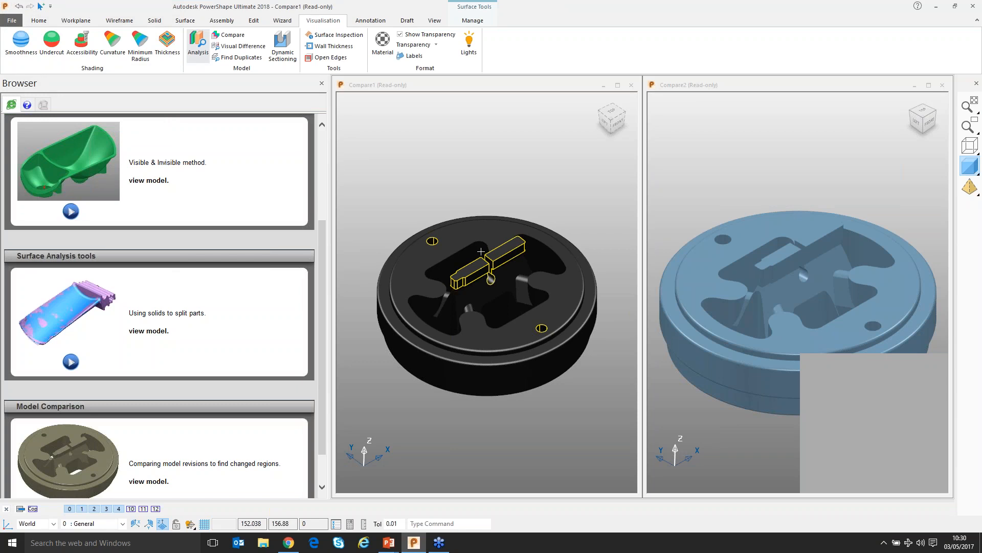
key("ctrl+k")
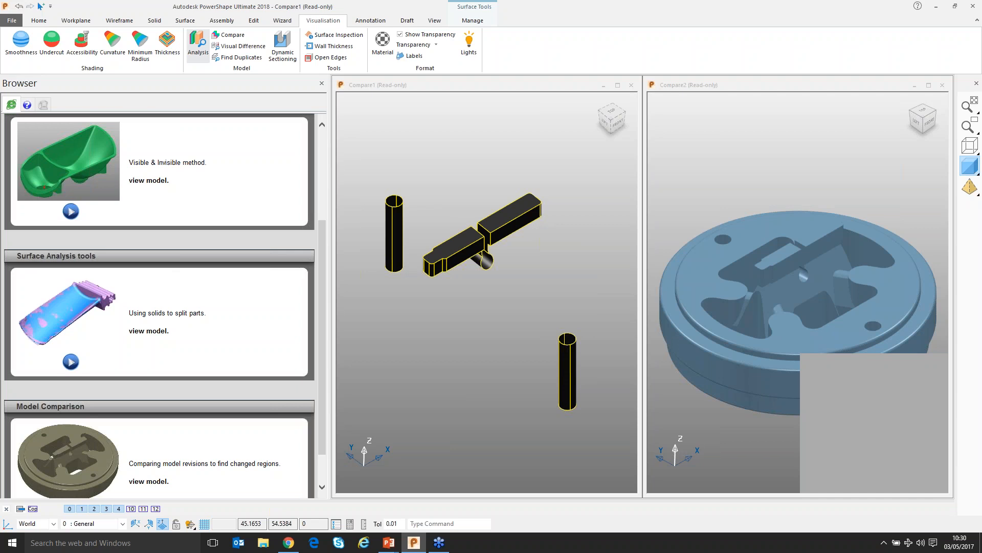
key("ctrl+l")
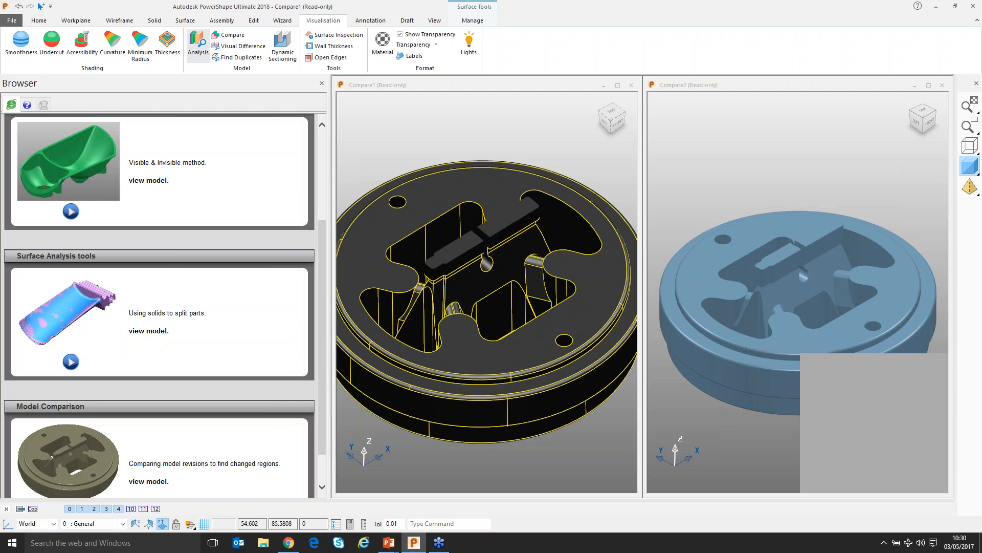
left_click(600, 134)
scroll(609, 121, "down", 3)
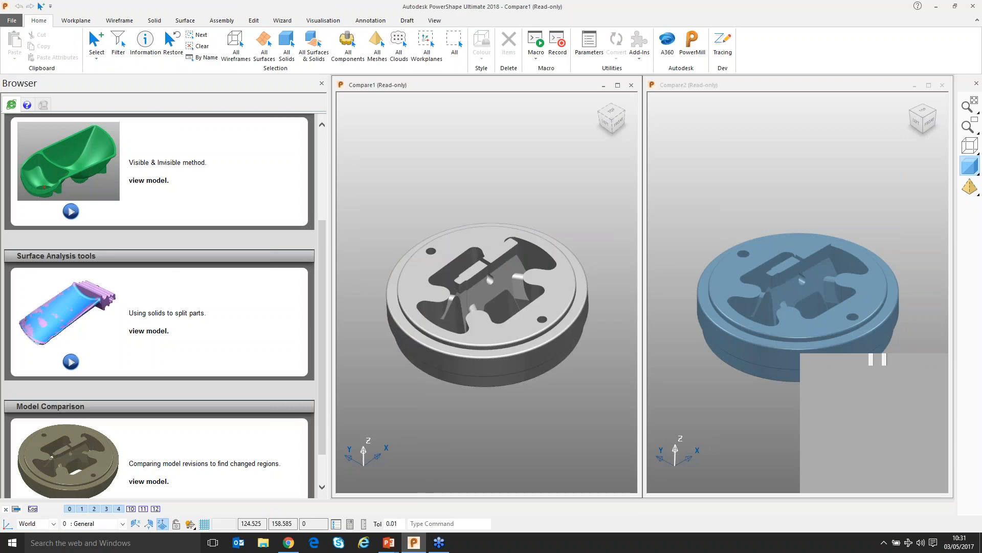
Run a visual difference with Compare1 as the old model, Compare2 as the new model and a 0.03 difference tolerance
left_click(323, 21)
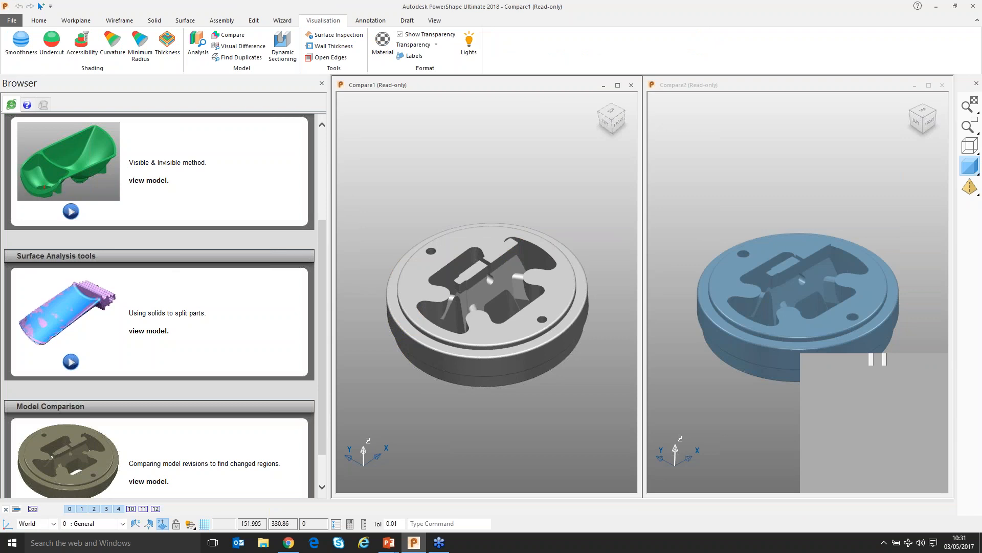
scroll(482, 302, "up", 2)
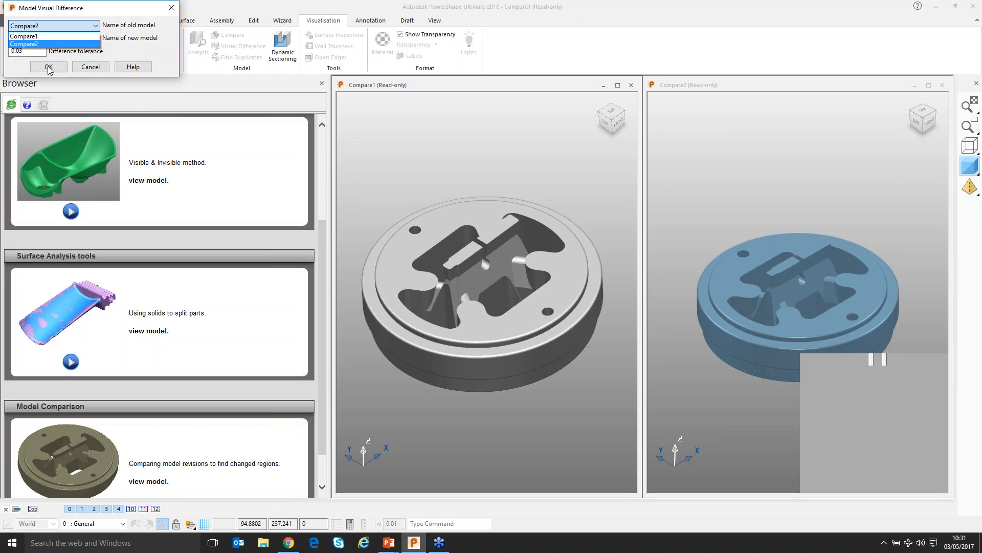
left_click(48, 68)
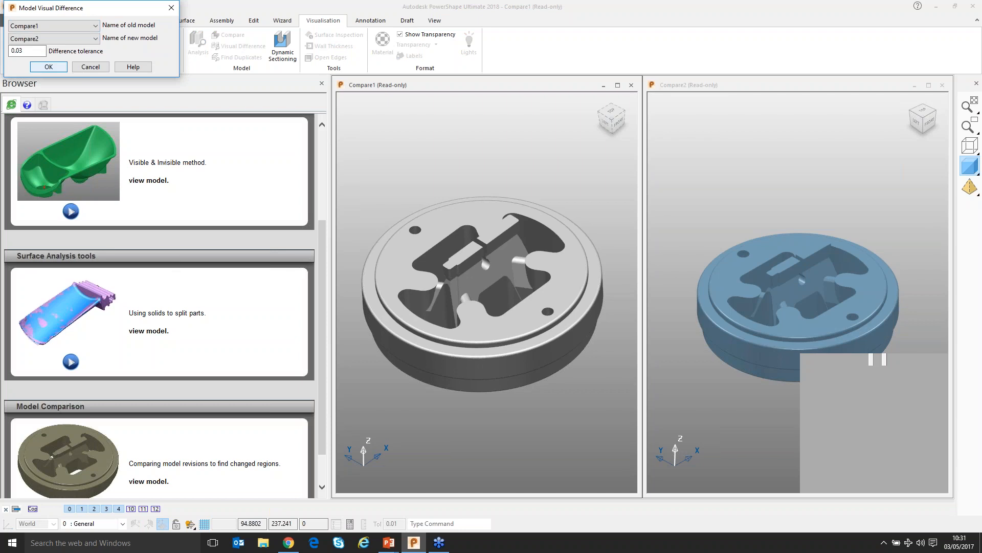
left_click(18, 51)
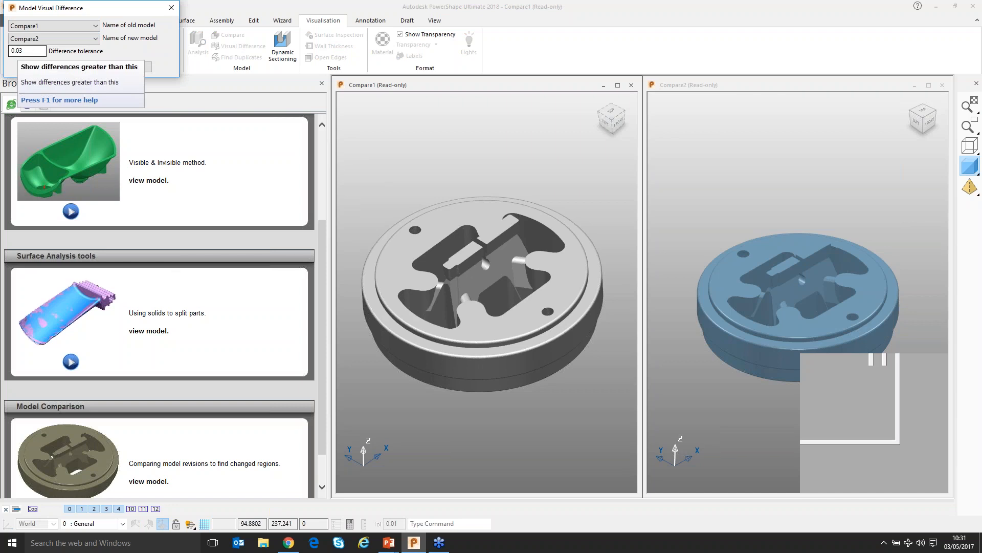
key("Return")
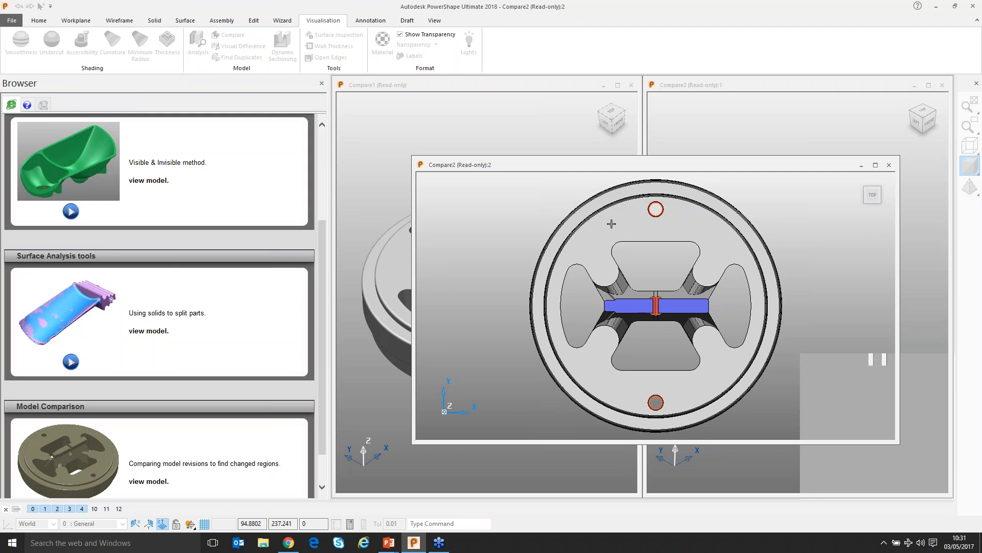
Maximise the visual difference result, examine the coloured regions of the die in an isometric view and close the result
left_click(876, 165)
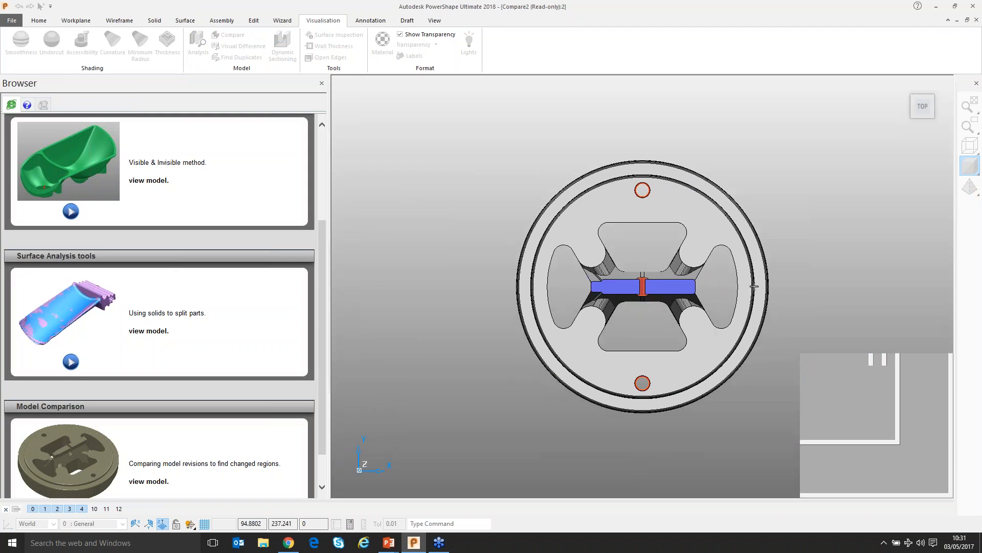
key("ctrl+1")
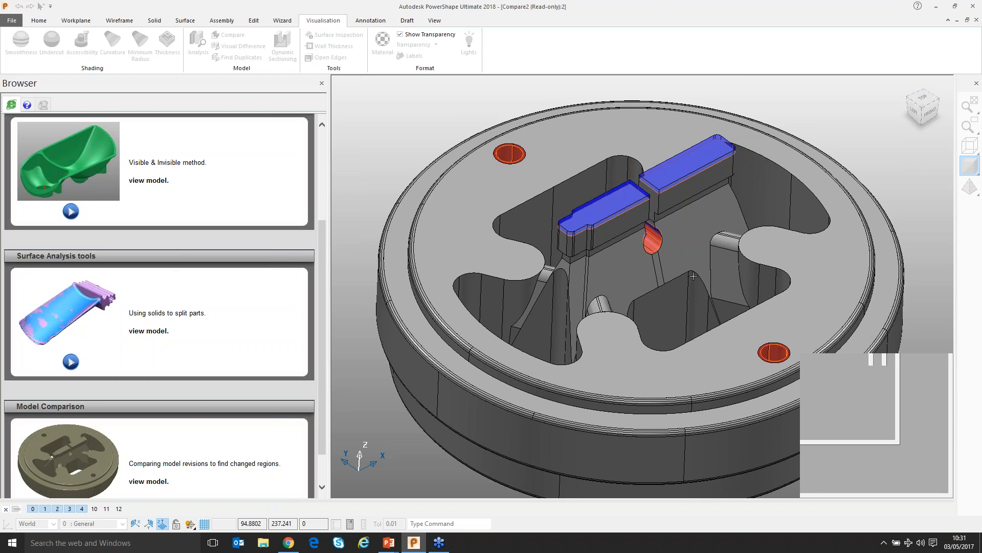
scroll(693, 276, "down", 1)
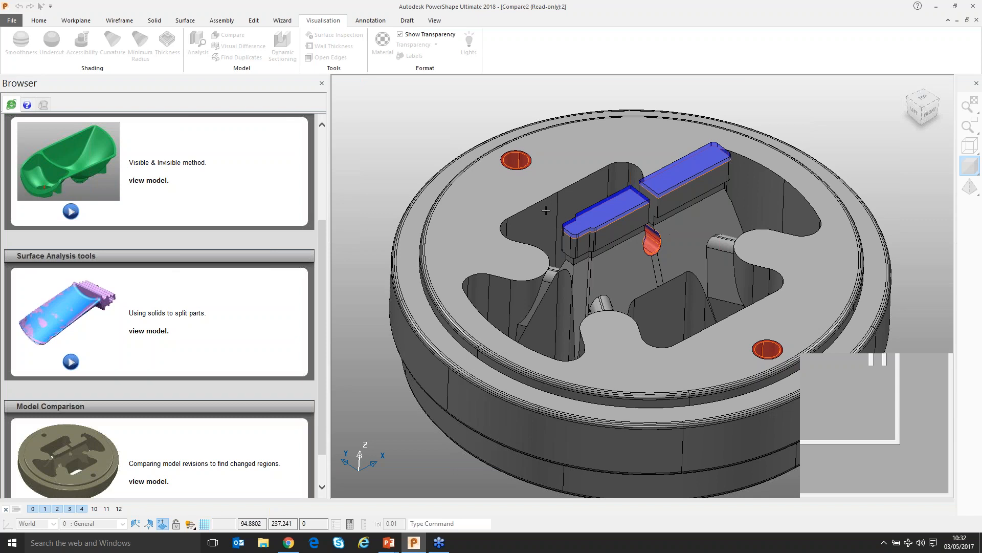
middle_click_drag(546, 210, 684, 139)
scroll(683, 138, "down", 3)
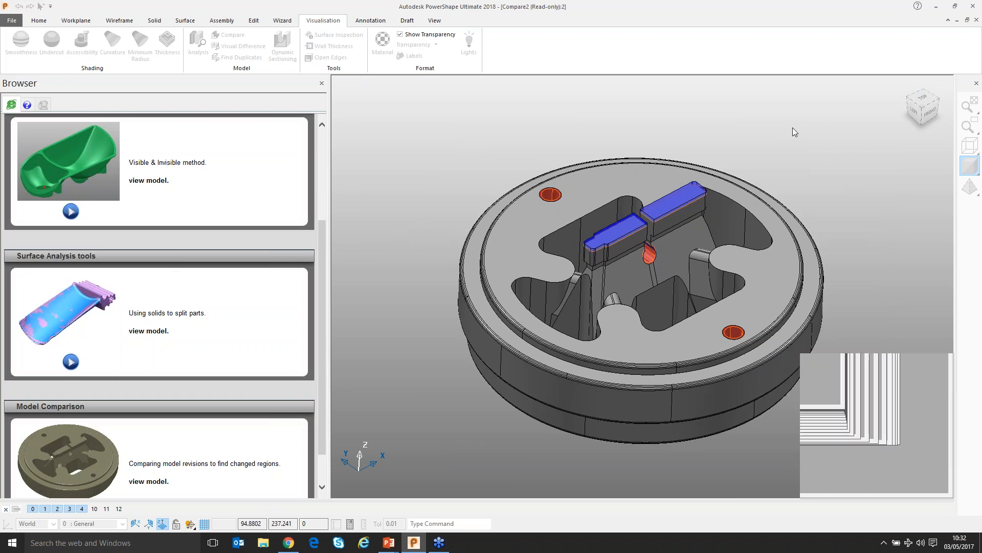
left_click(967, 20)
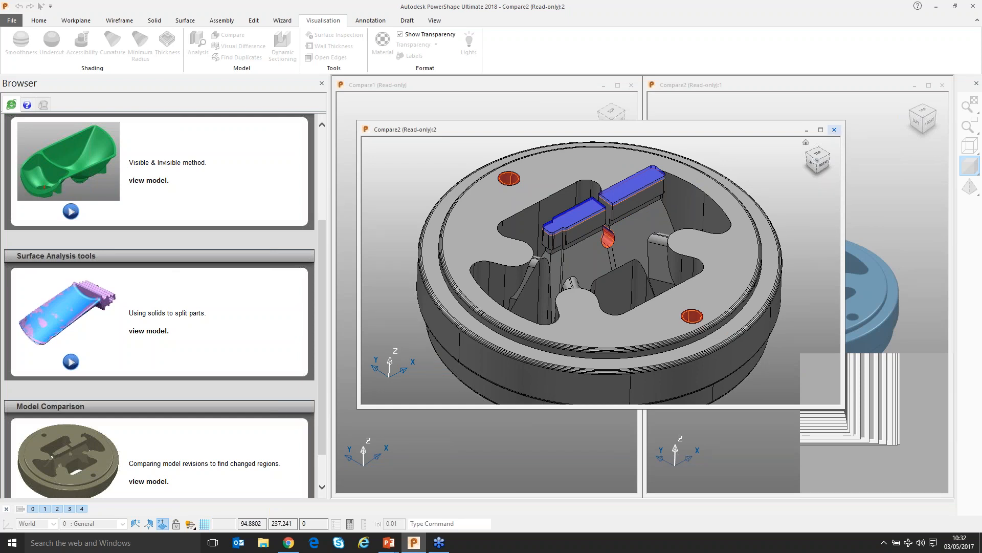
left_click(834, 130)
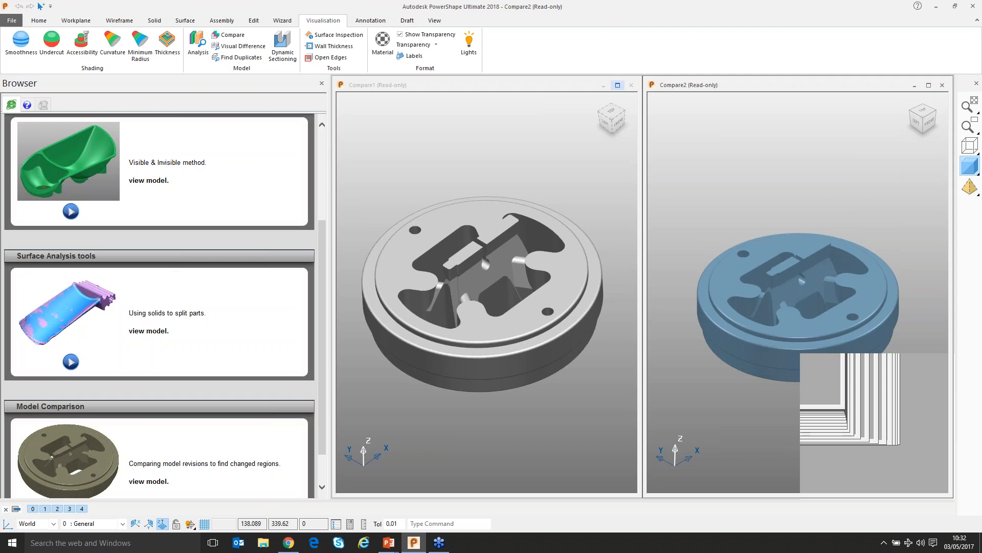
left_click(617, 85)
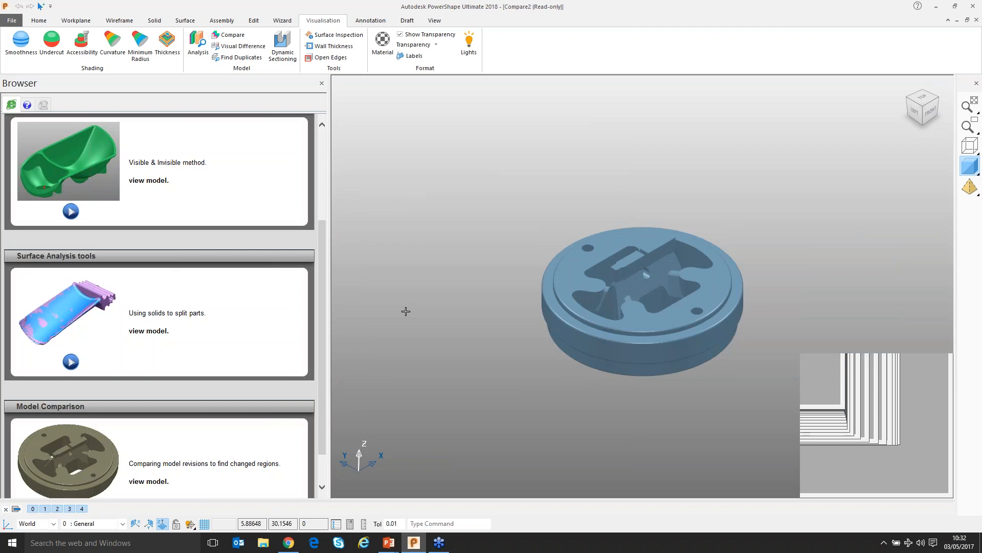
scroll(744, 353, "up", 2)
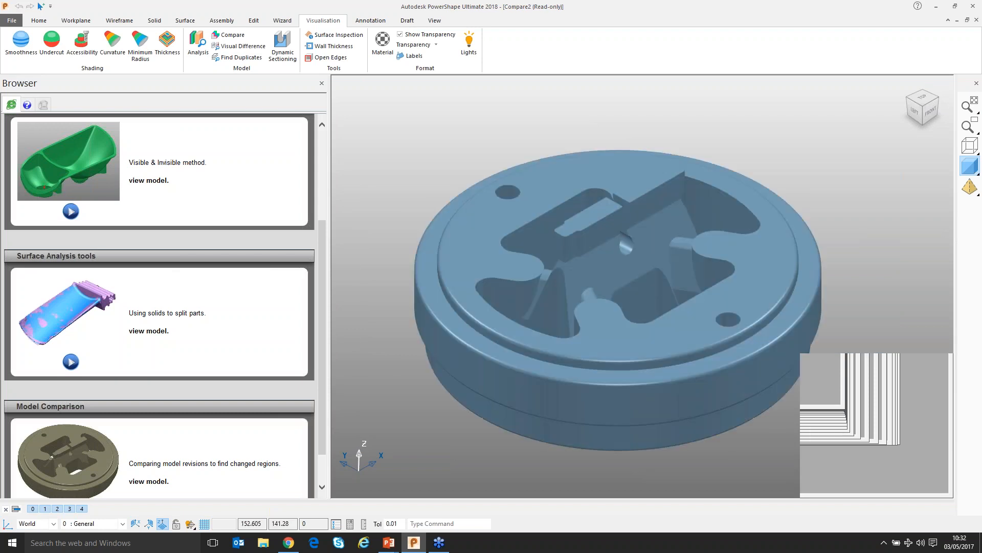
left_click(968, 20)
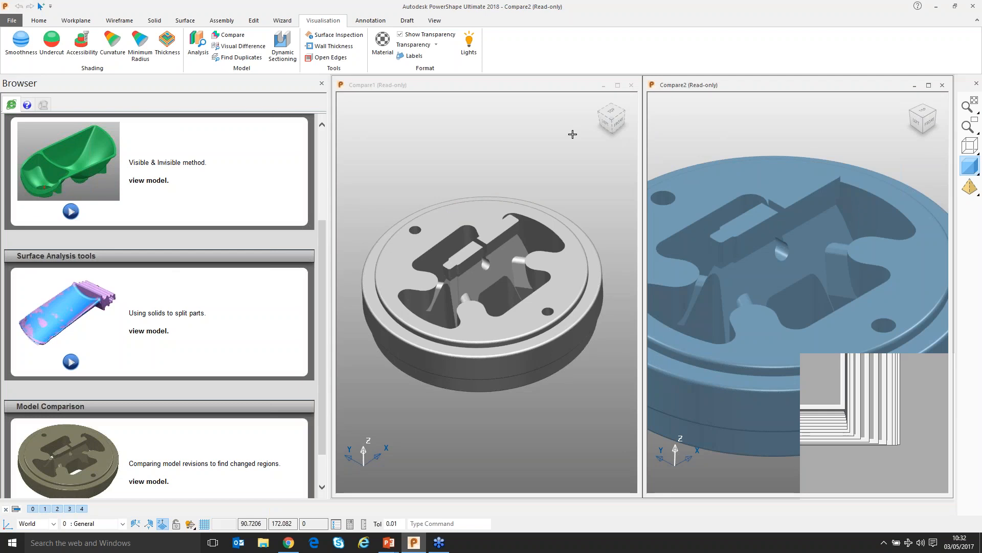
Maximise the Compare1 model view and show the whole die from an isometric angle
left_click(618, 86)
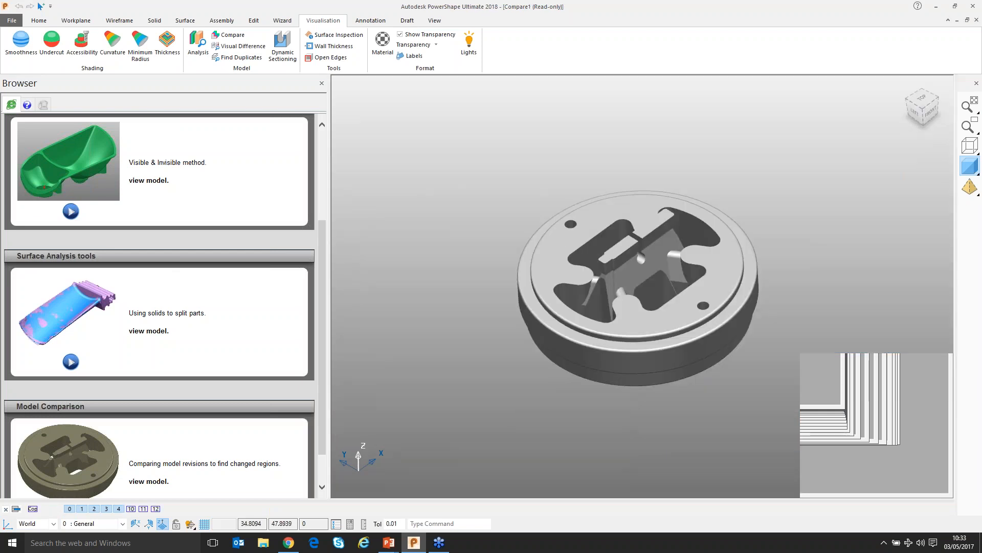
key("F6")
middle_click_drag(548, 220, 550, 214)
scroll(551, 214, "down", 3)
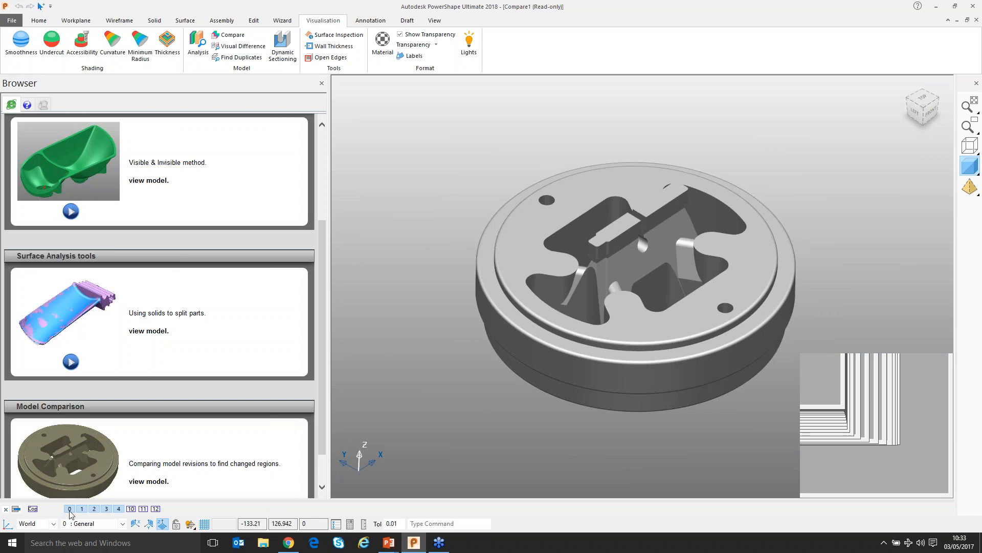
Show the die copies on levels 10 and 11 one at a time, and turn on the Cop group with levels 10, 11 and 12
left_click(131, 508)
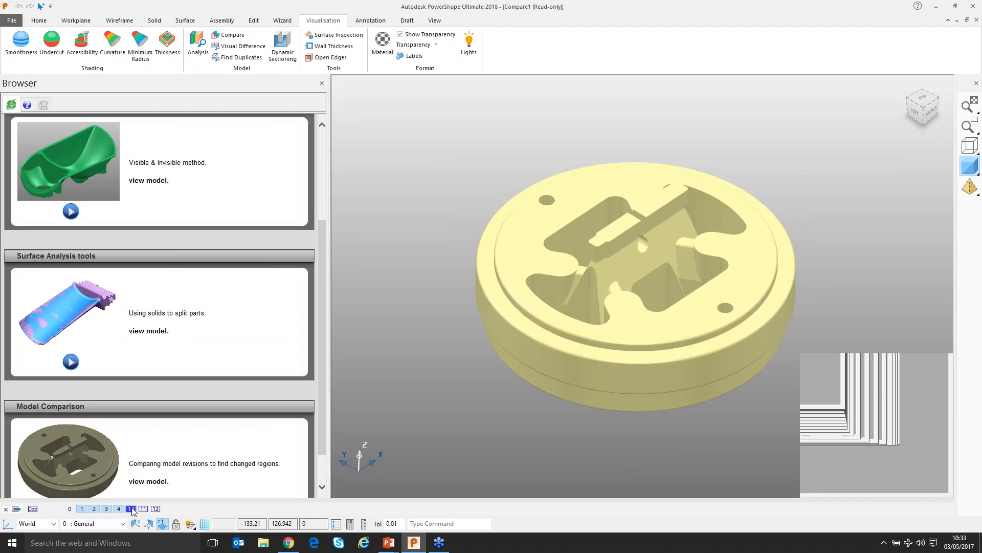
left_click(144, 510)
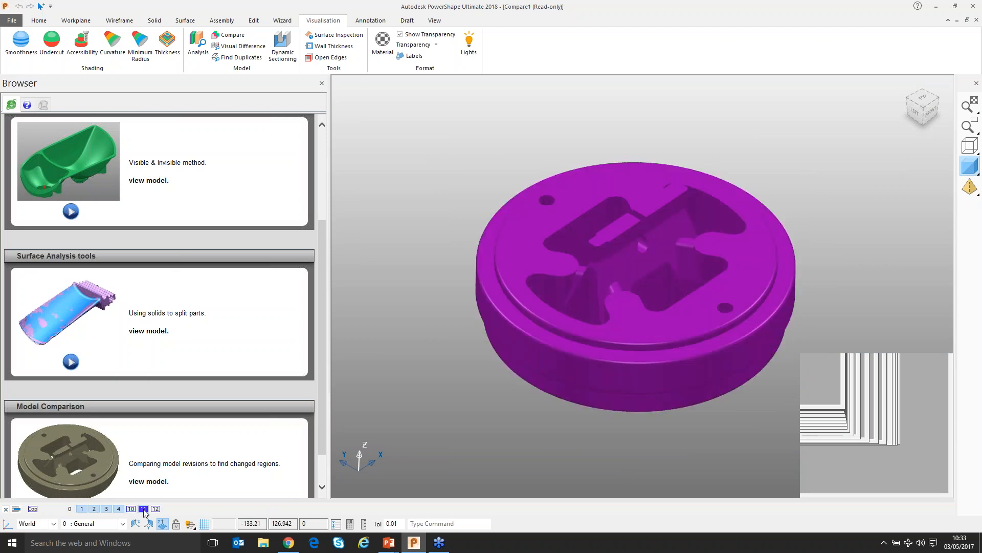
left_click(144, 508)
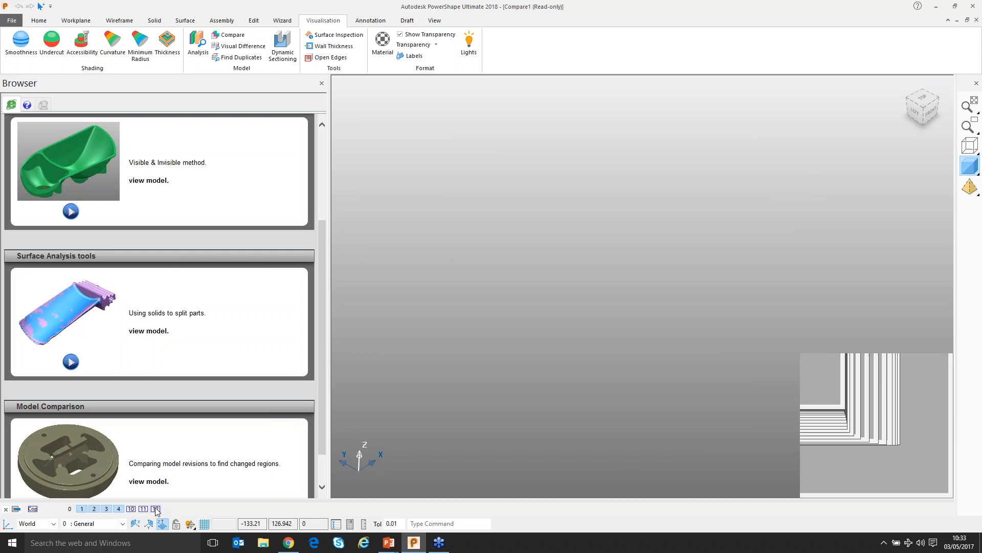
left_click(156, 508)
left_click(34, 509)
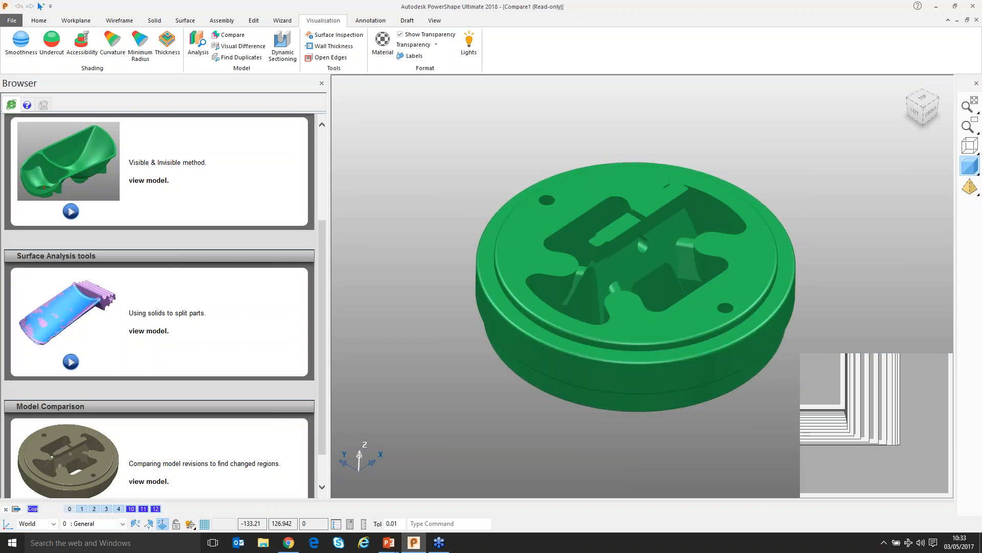
Check which solid is picked on the green die in Compare1, and clear the selection
middle_click_drag(653, 285, 649, 306)
right_click(515, 230)
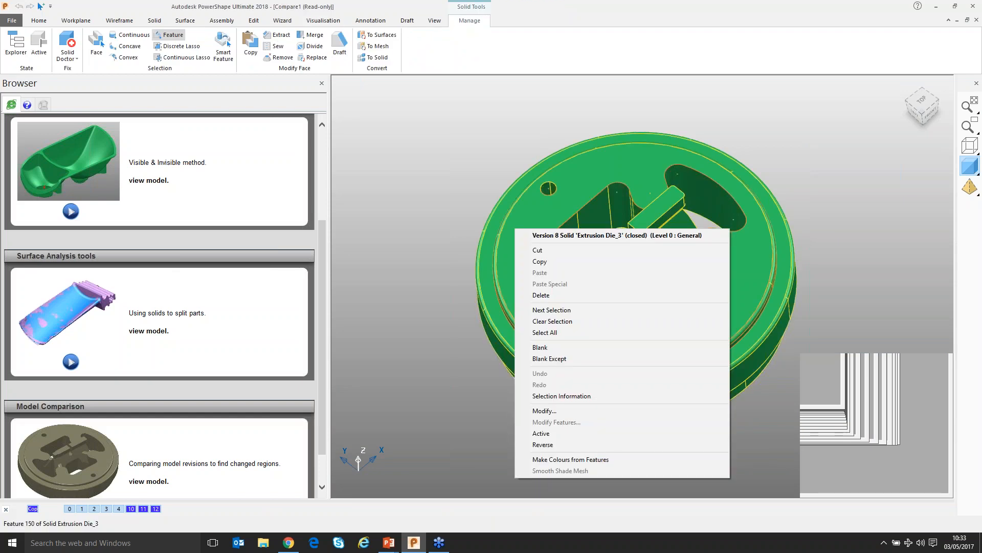
left_click(563, 321)
middle_click_drag(589, 338, 573, 328)
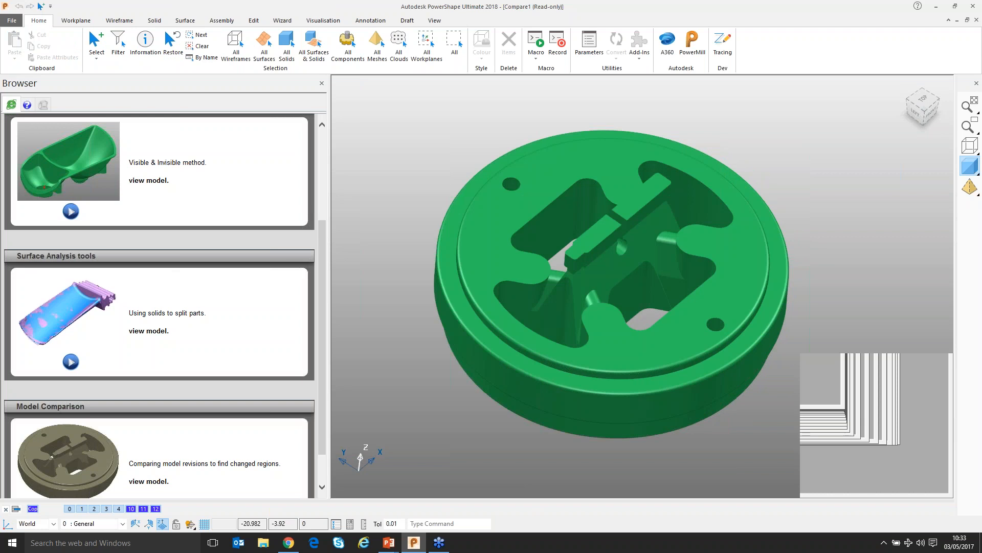
Find the duplicate items in Compare1 with first instances selected, using the All method and Exact surface trimming comparison
left_click(323, 21)
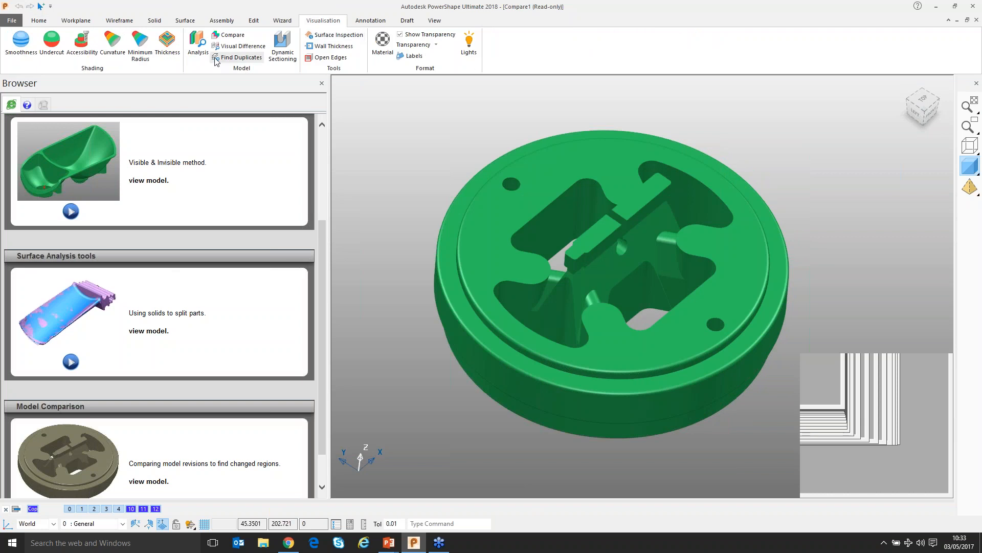
left_click(216, 59)
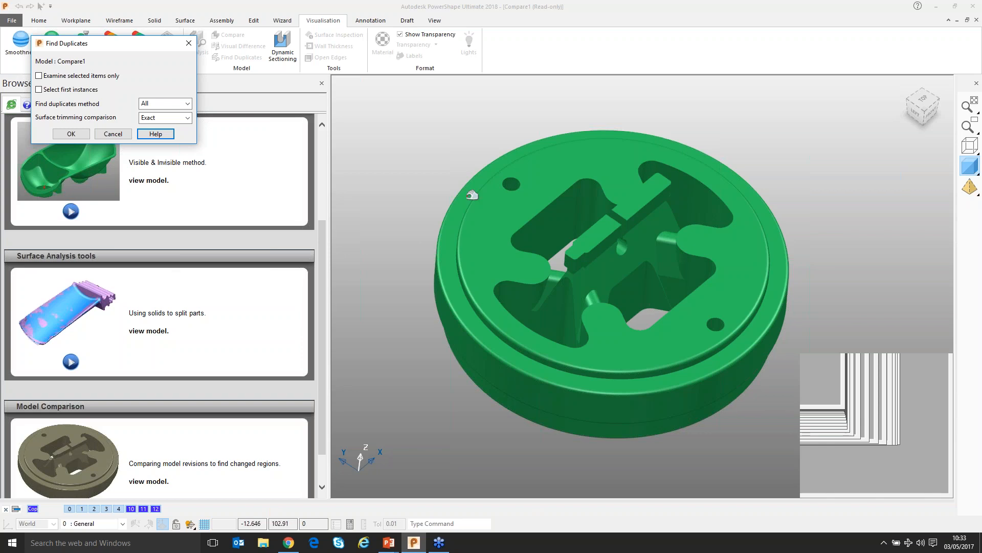
left_click(39, 90)
left_click(188, 105)
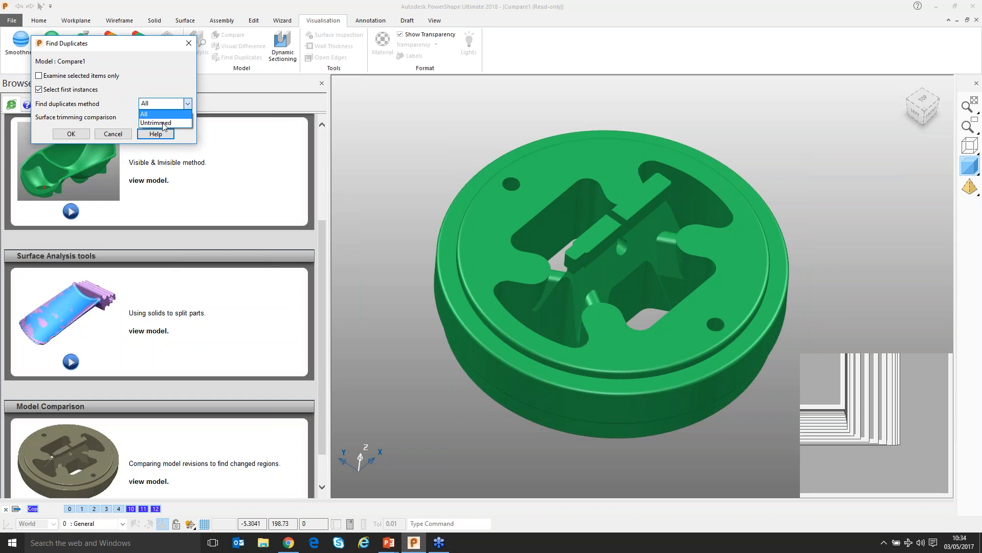
left_click(161, 81)
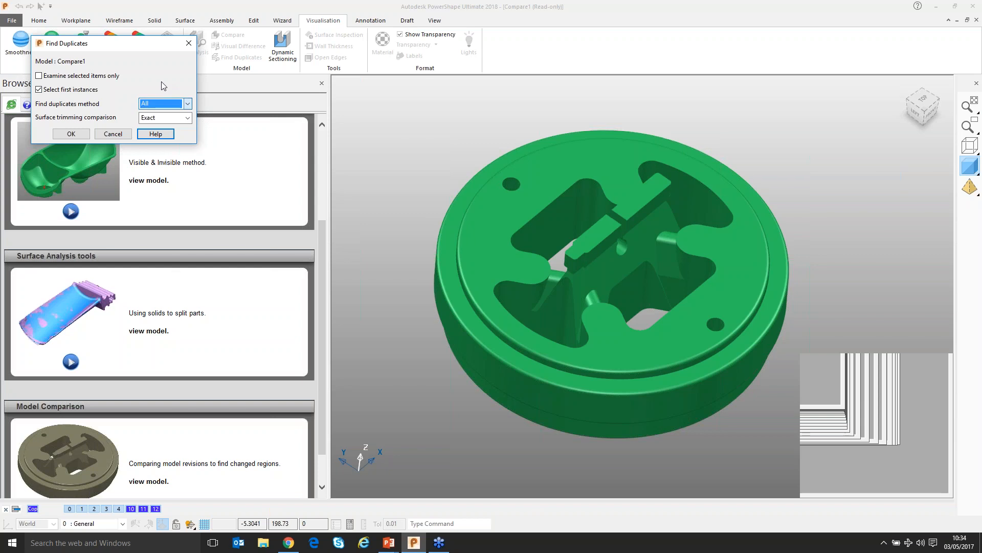
left_click(188, 118)
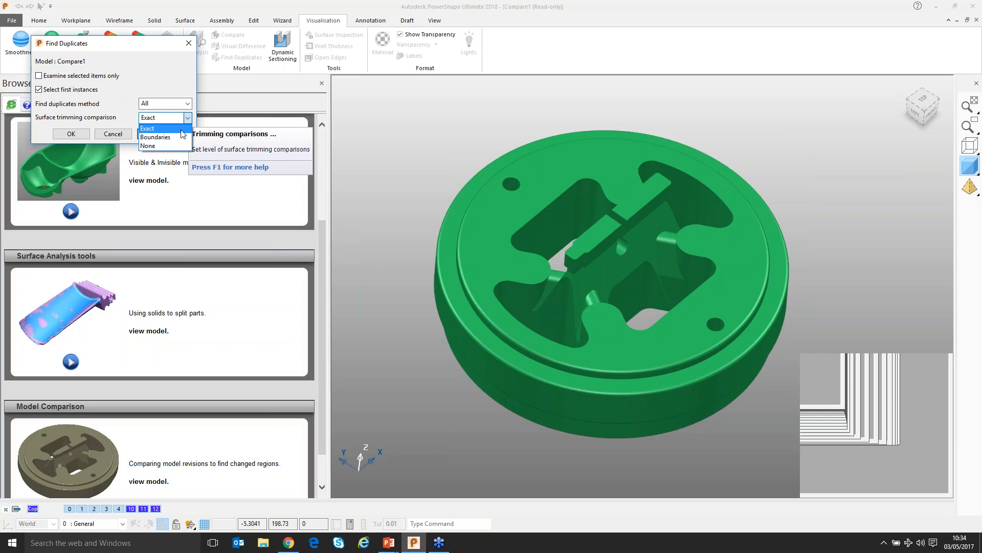
left_click(73, 134)
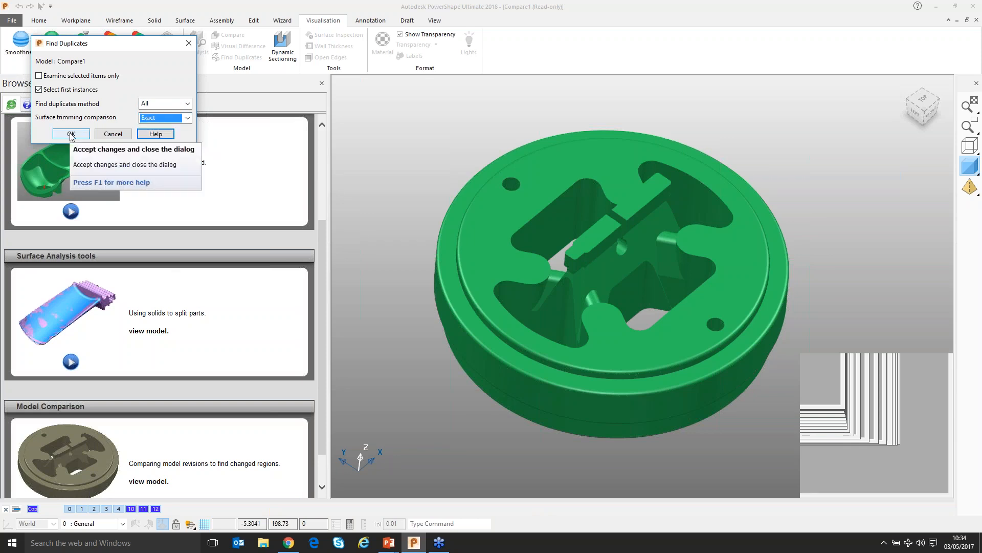
left_click(71, 134)
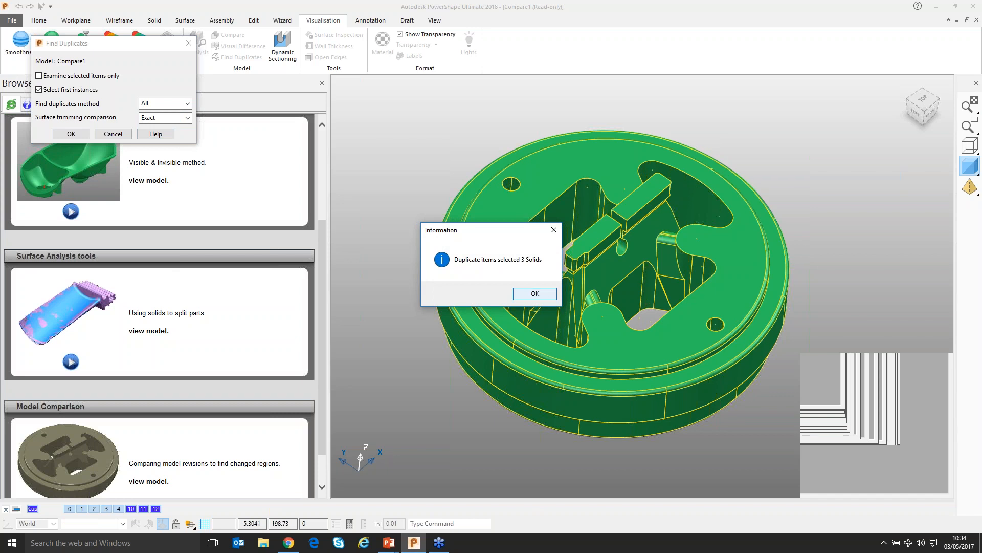
key("Return")
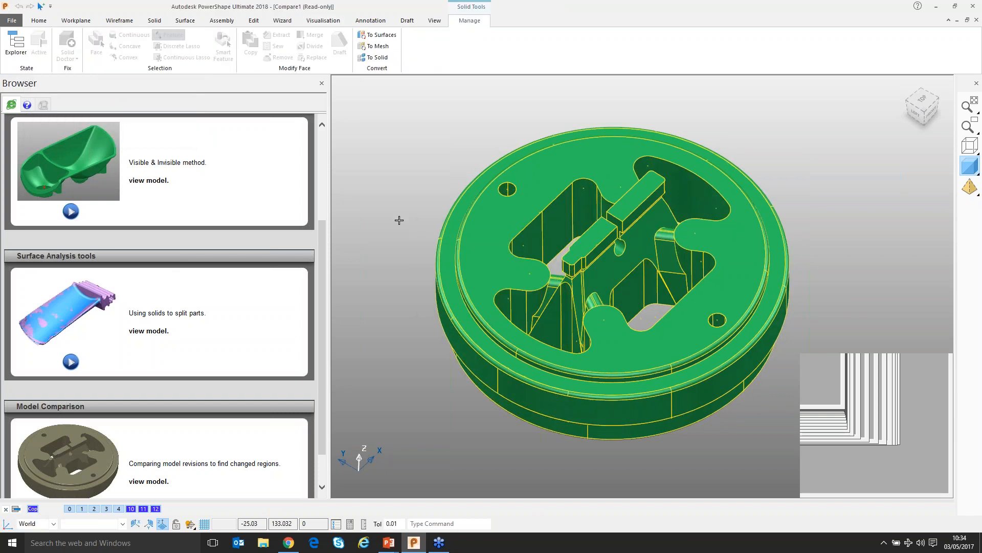
Remove the selected duplicate solids and inspect the remaining grey die
left_click(411, 236)
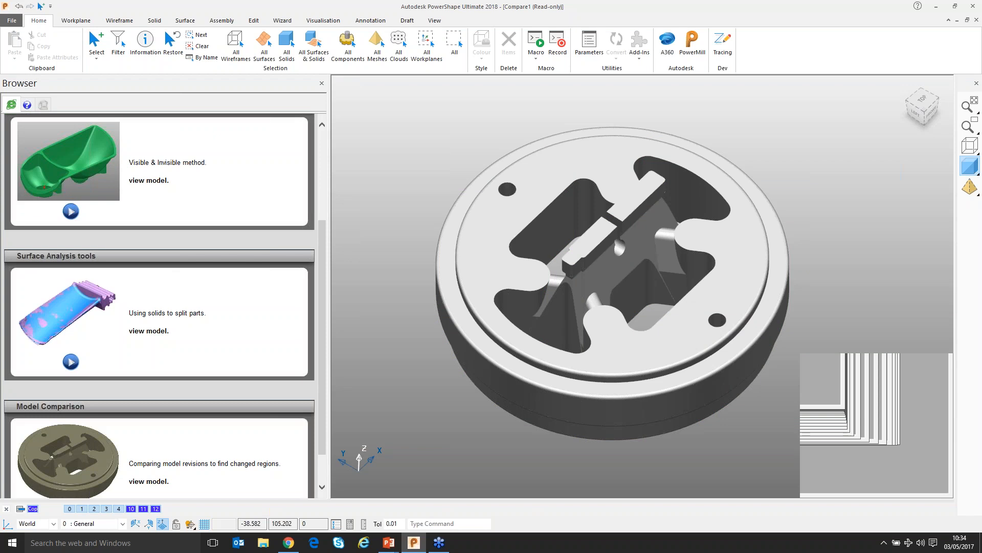
middle_click_drag(363, 322, 360, 307)
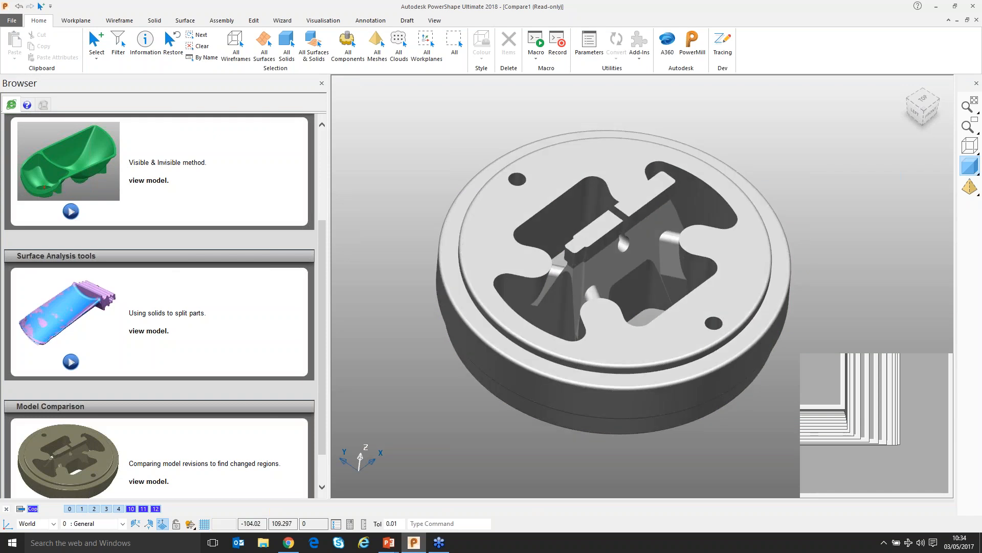
left_click(518, 352)
mouse_move(518, 352)
middle_mouse_down()
mouse_move(527, 321)
mouse_move(529, 351)
middle_mouse_up()
scroll(529, 350, "down", 2)
left_click(413, 230)
scroll(412, 230, "up", 3)
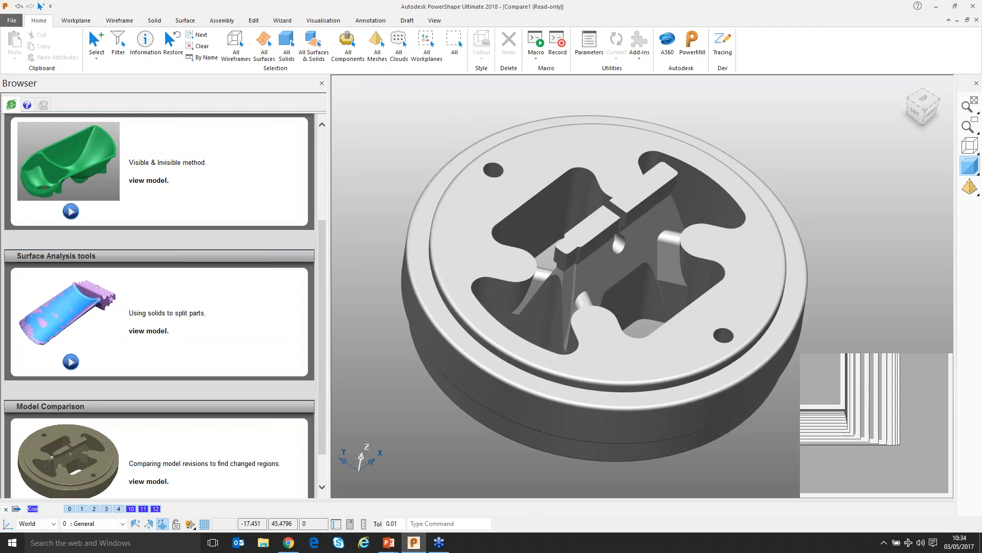
middle_click_drag(563, 258, 557, 261)
scroll(434, 208, "down", 2)
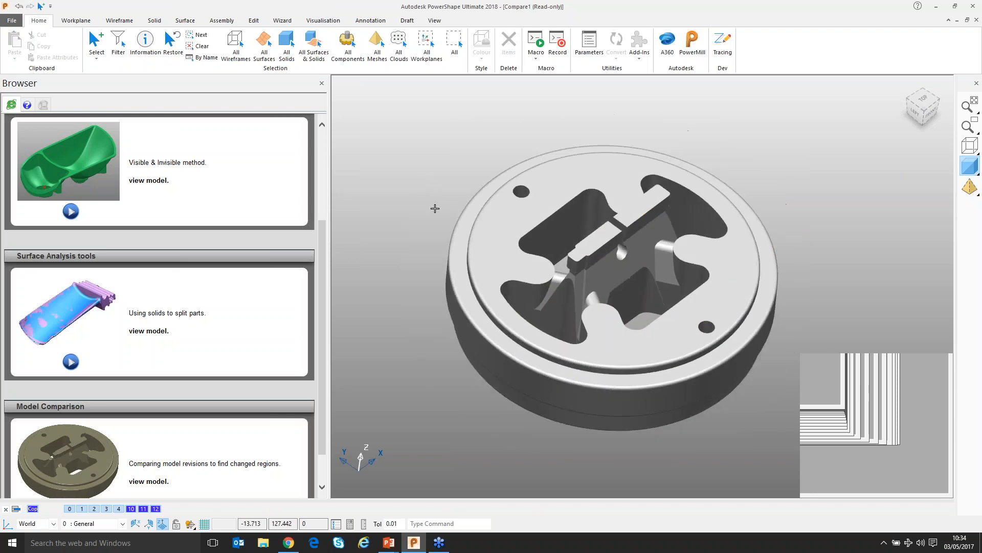
scroll(435, 208, "up", 2)
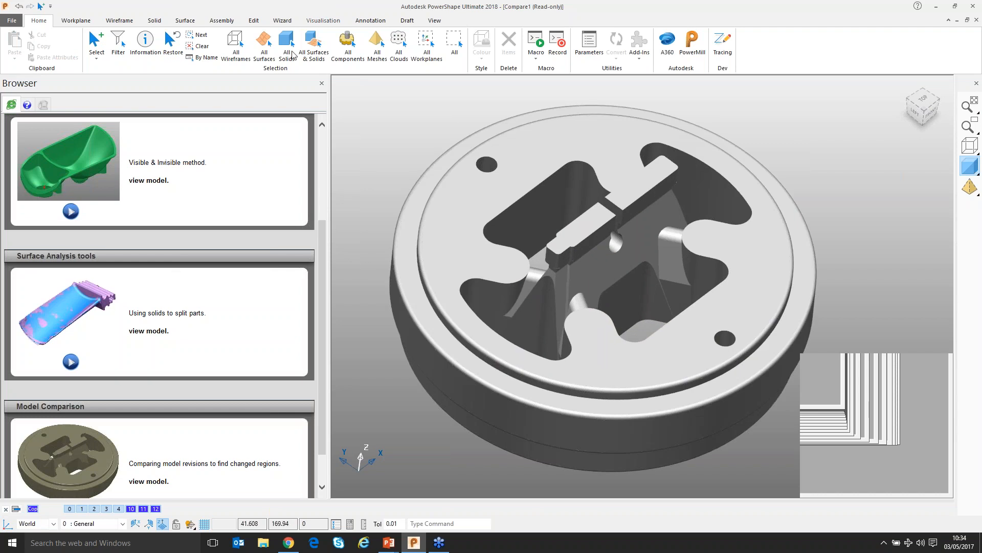
Start Dynamic Sectioning on the die and set the section axis to Around Z
left_click(323, 21)
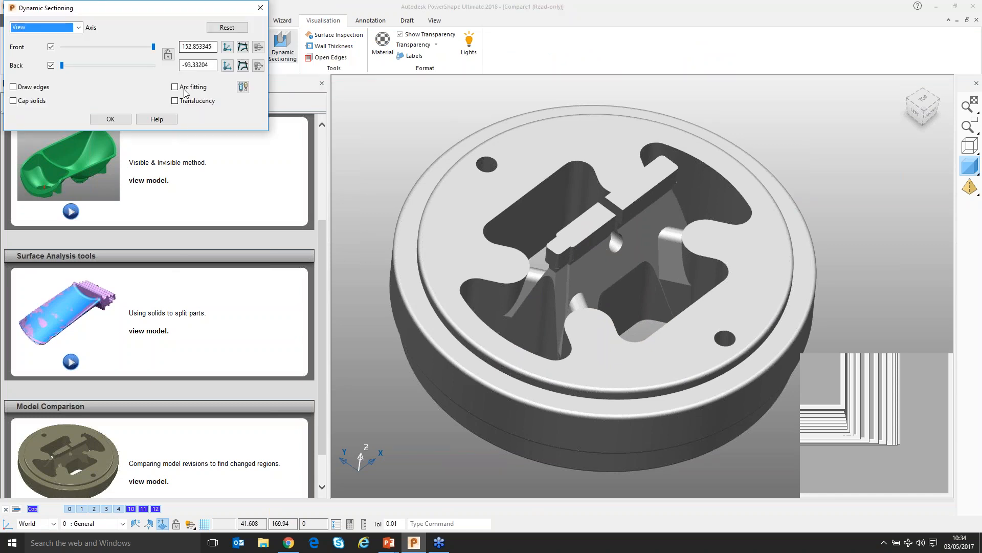
scroll(618, 244, "down", 3)
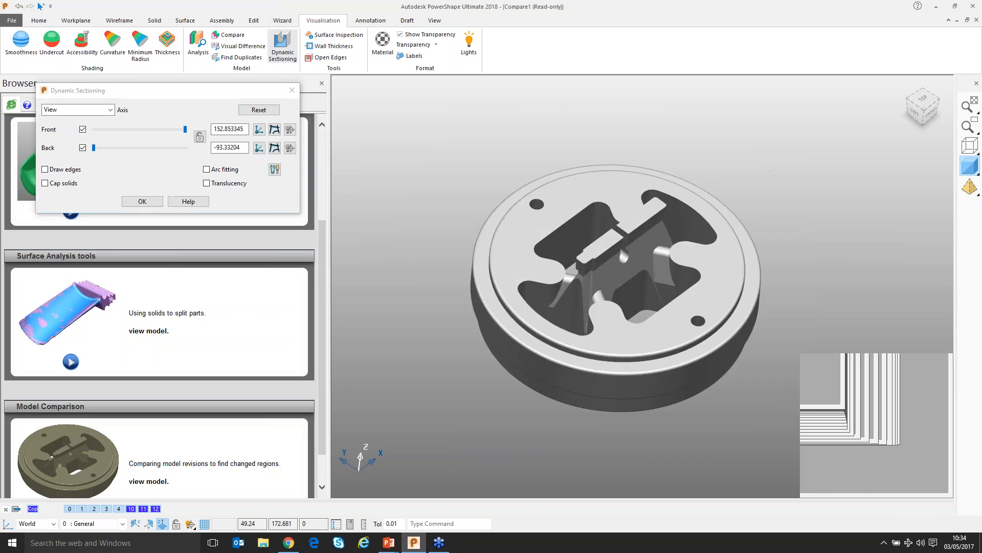
left_click(50, 109)
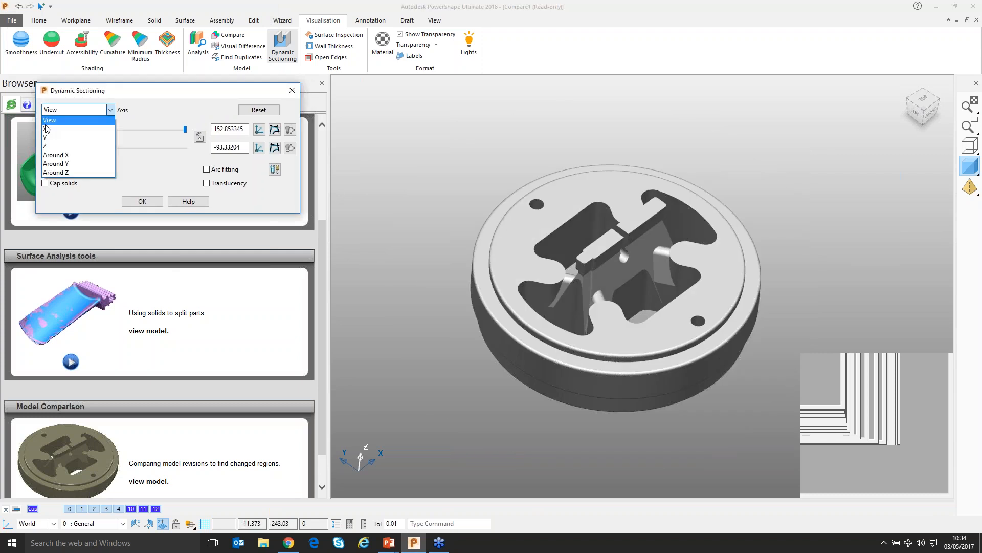
left_click(55, 171)
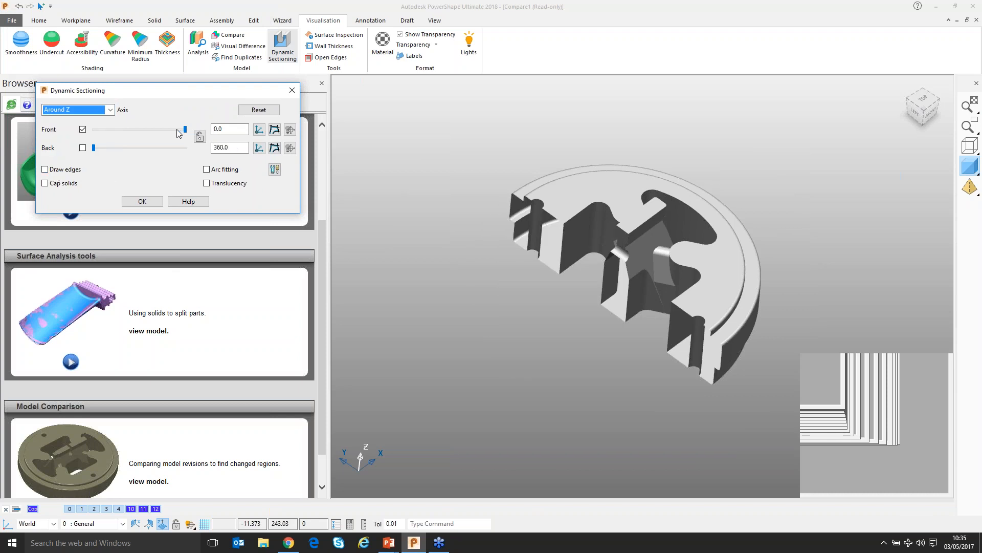
mouse_move(184, 130)
left_mouse_down()
mouse_move(158, 147)
mouse_move(186, 138)
left_mouse_up()
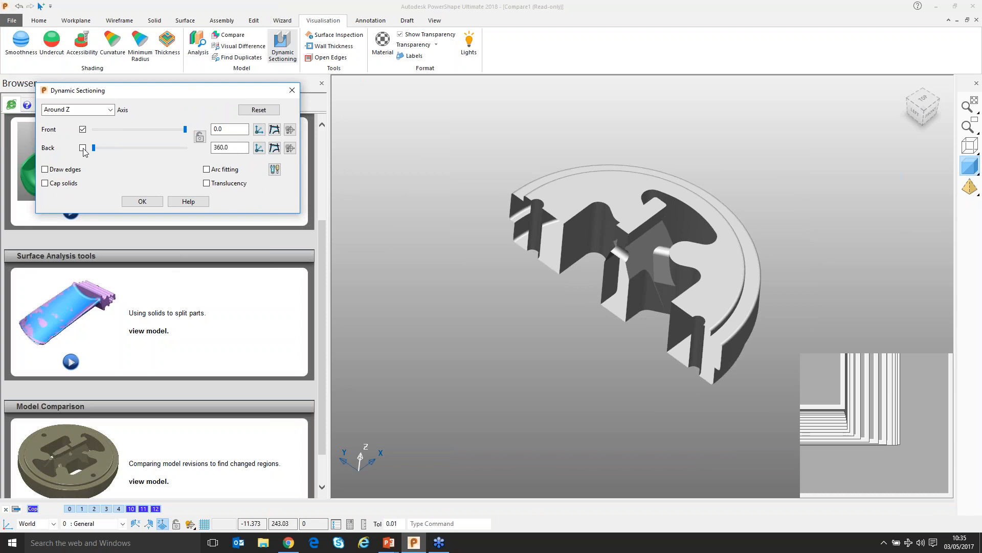
Enable the back section plane at 259.2 and set the front section plane to 39.6
left_click(82, 148)
left_click(134, 148)
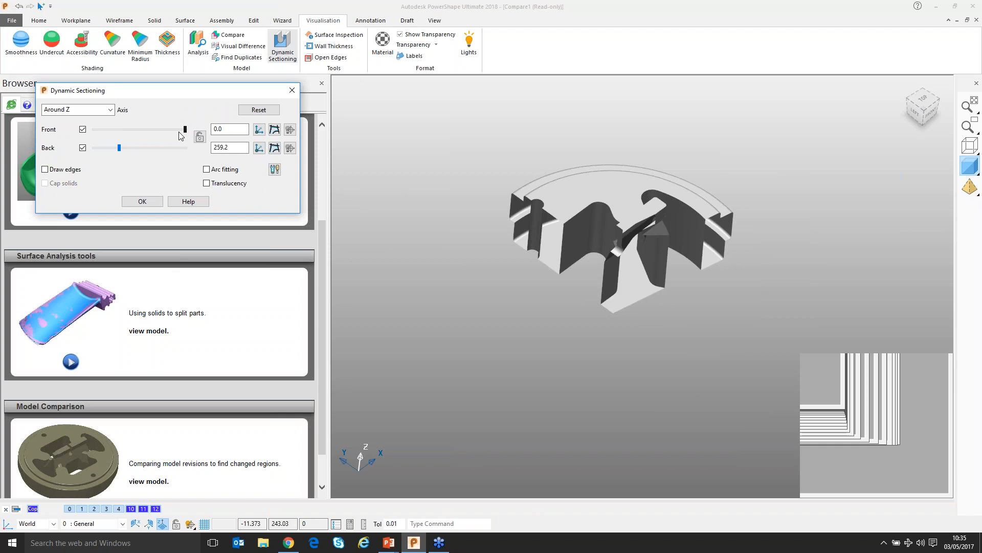
left_click_drag(186, 131, 173, 131)
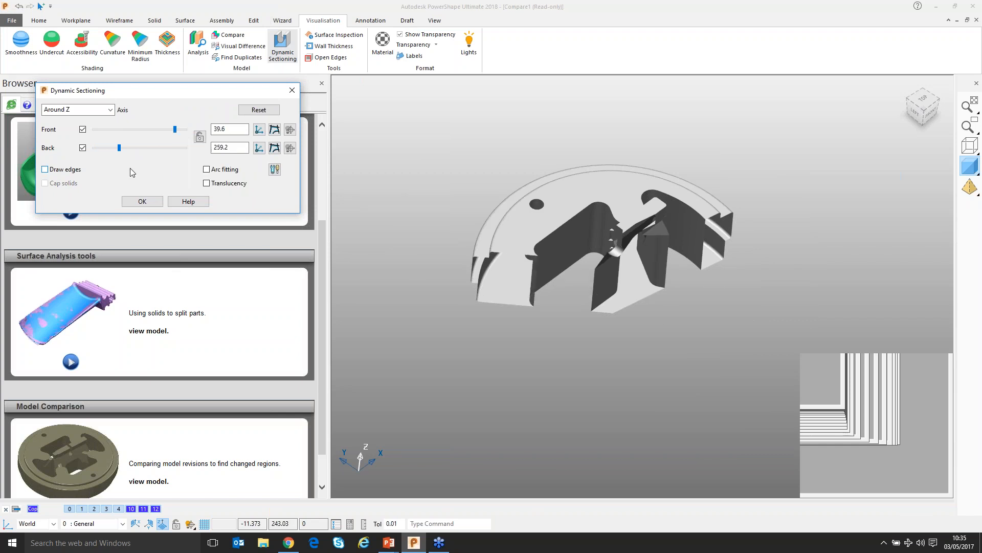
Draw the section edges, cap the solids, disable the back plane and set the front section plane to 68.4
left_click(61, 169)
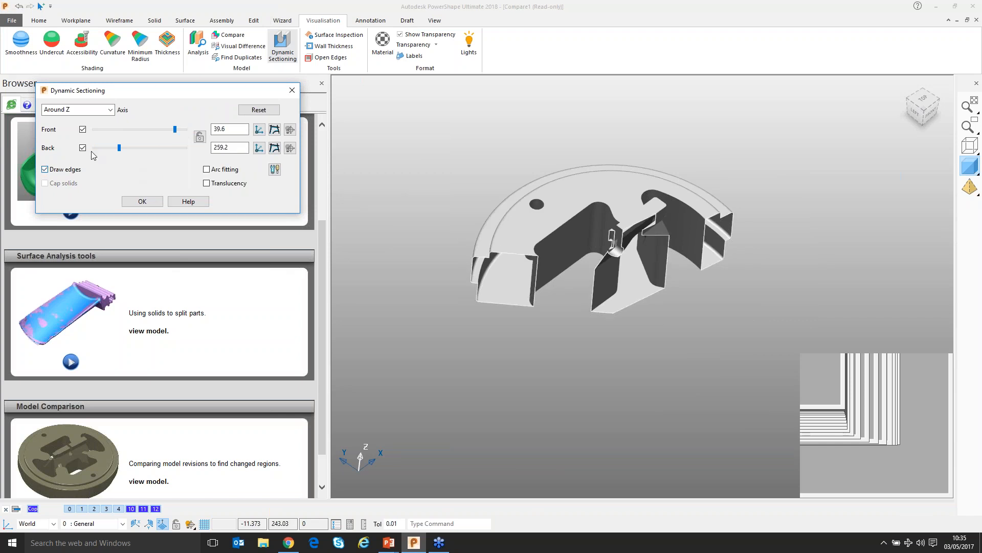
left_click_drag(175, 130, 158, 134)
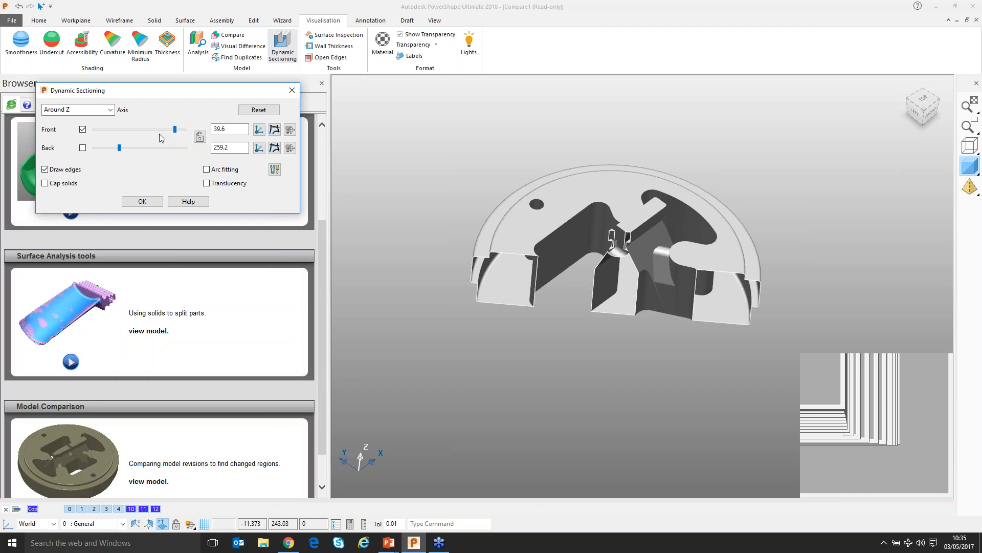
left_click(82, 148)
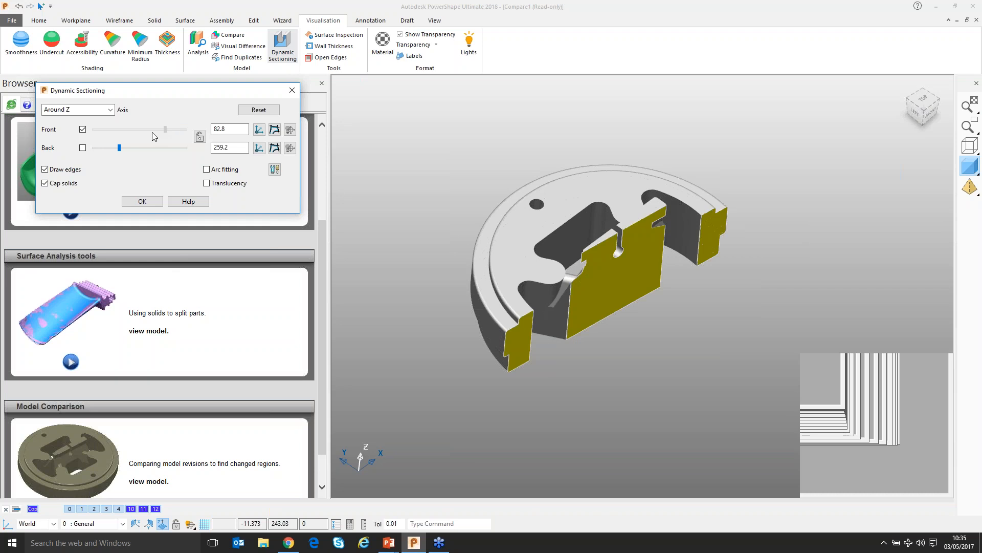
left_click(152, 131)
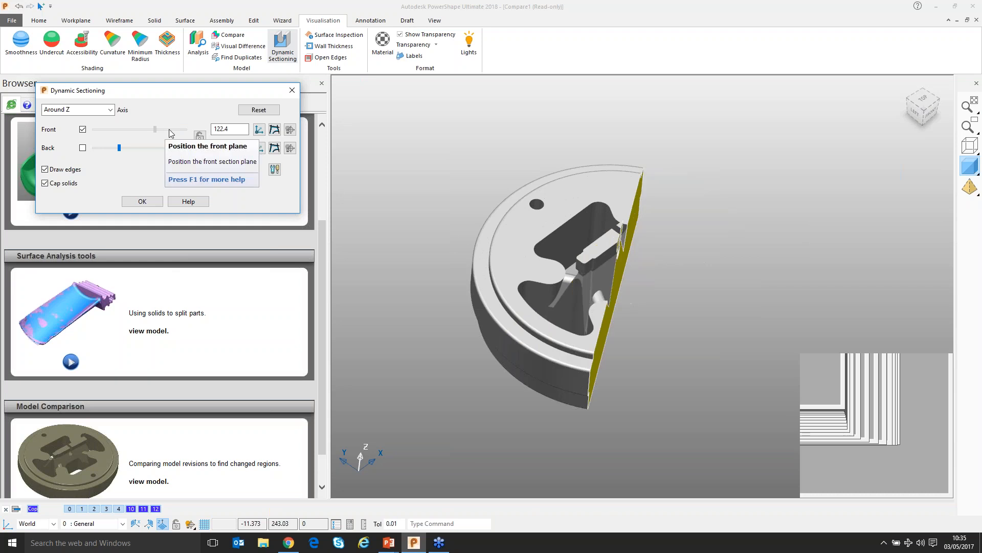
left_click(170, 130)
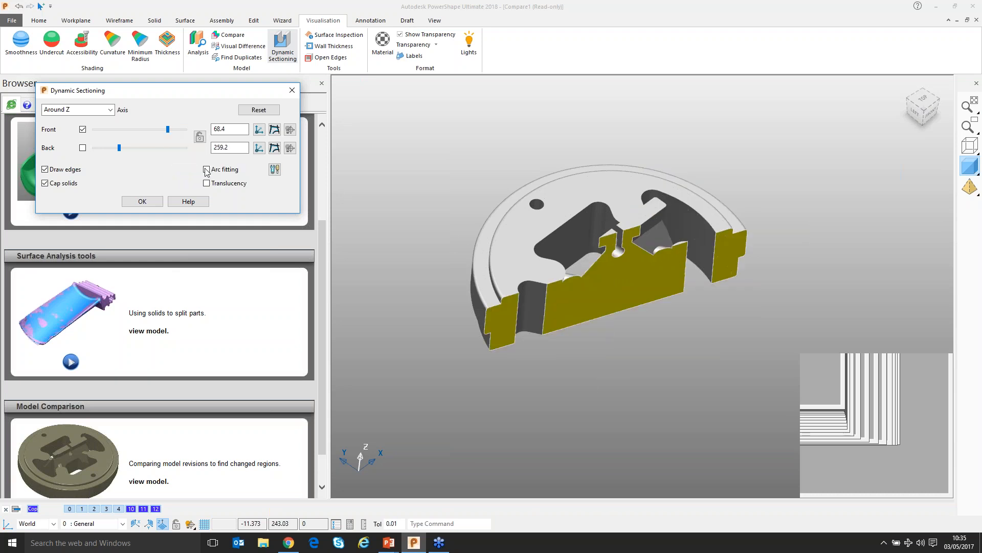
Enable arc fitting for the section and open the arc fitting options
left_click(208, 171)
left_click(274, 171)
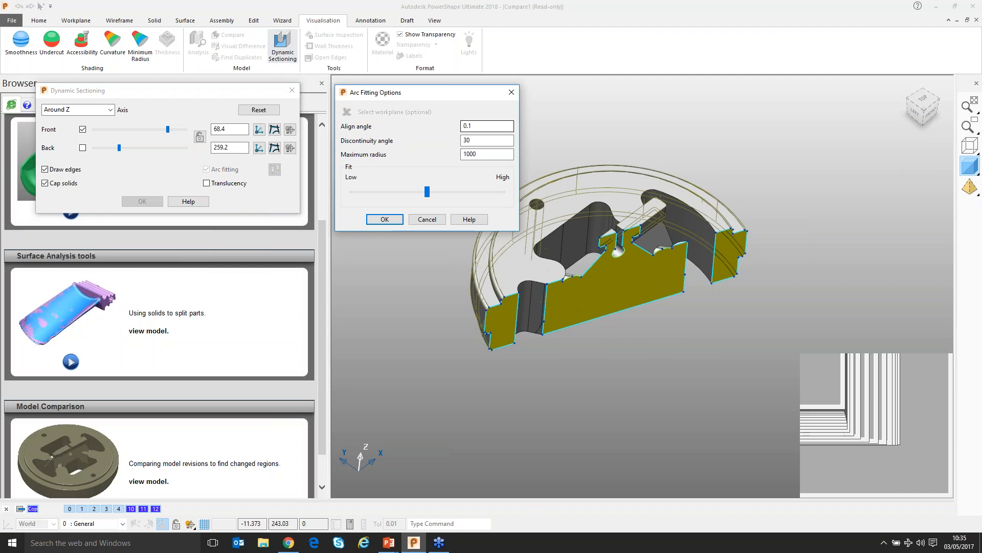
scroll(642, 286, "up", 3)
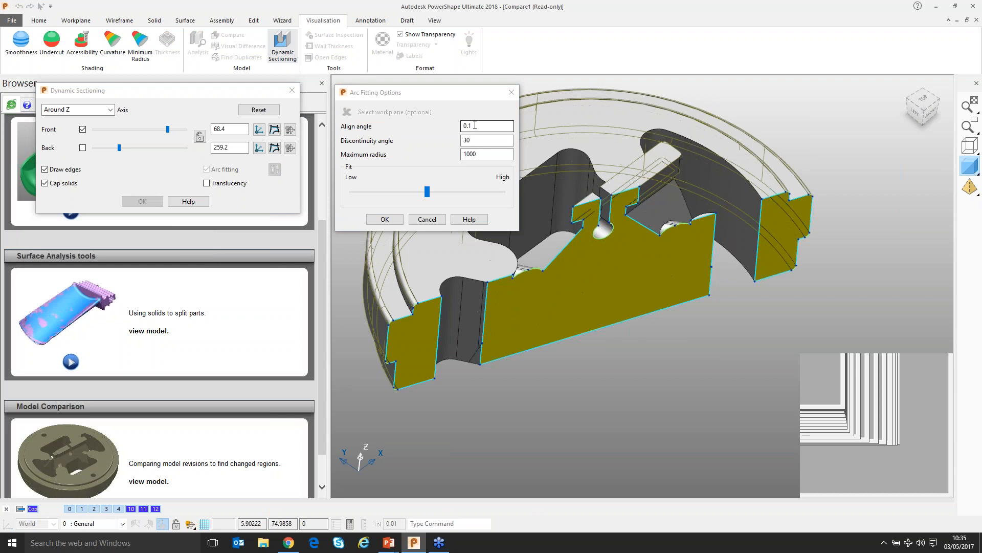
Examine the section outline against the align angle, discontinuity angle and maximum radius settings
double_click(466, 125)
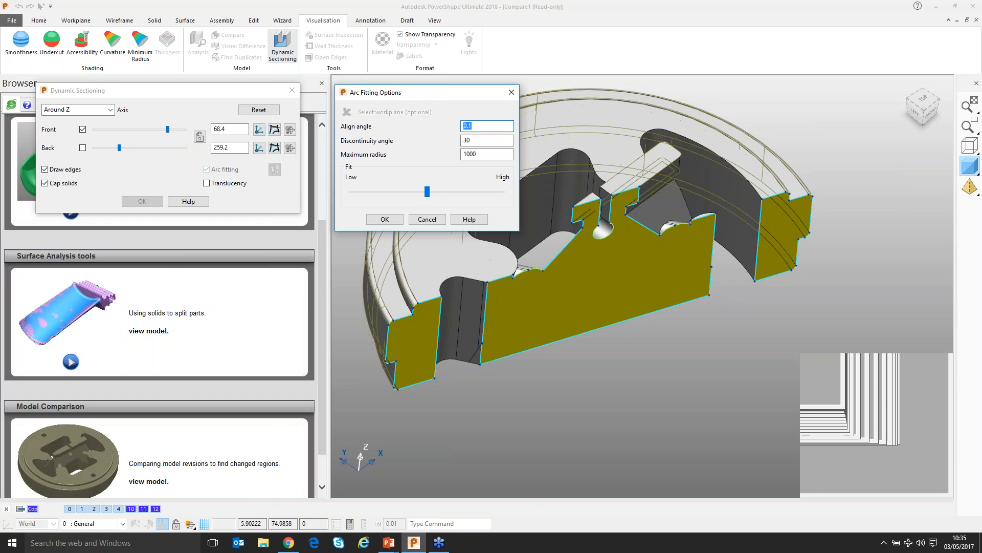
scroll(766, 238, "up", 3)
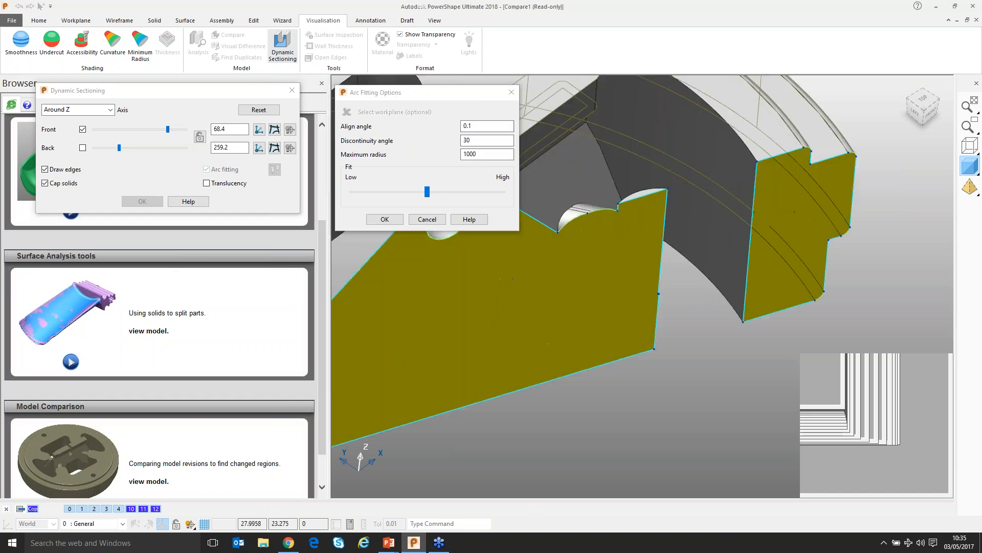
middle_click_drag(766, 238, 734, 245, "shift")
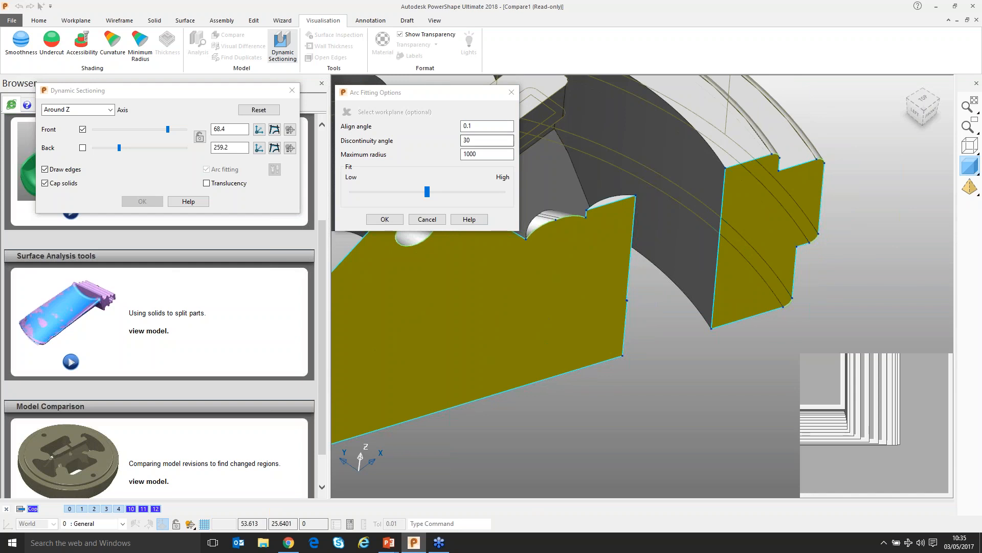
double_click(481, 142)
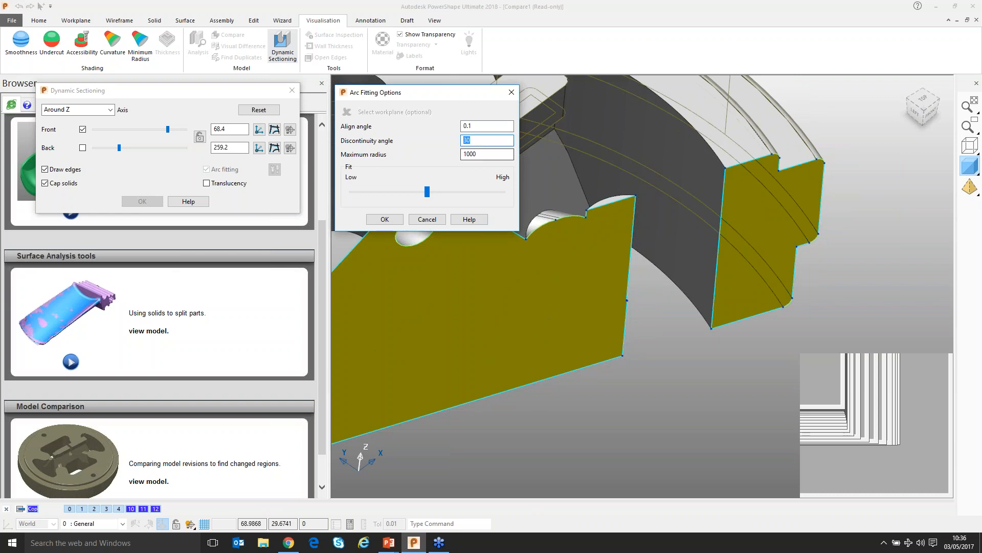
scroll(643, 287, "down", 4)
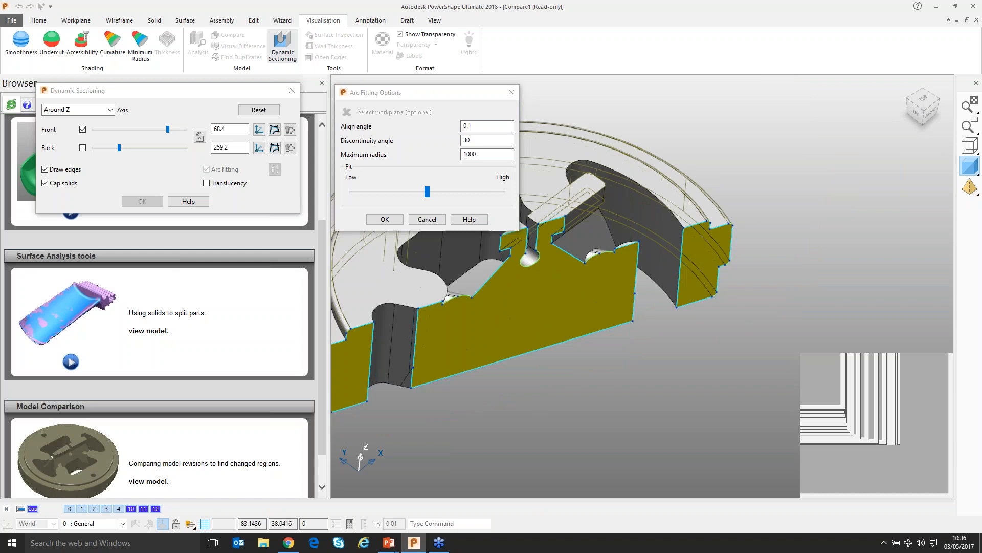
middle_click_drag(642, 286, 705, 276, "shift")
left_click_drag(477, 154, 470, 154)
double_click(470, 154)
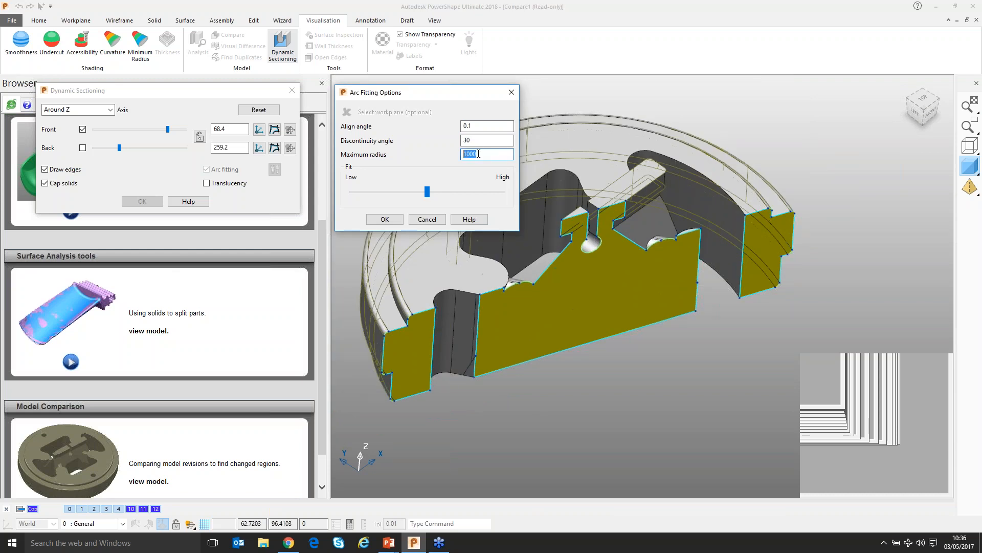
Set the arc fitting align angle to 0
double_click(477, 128)
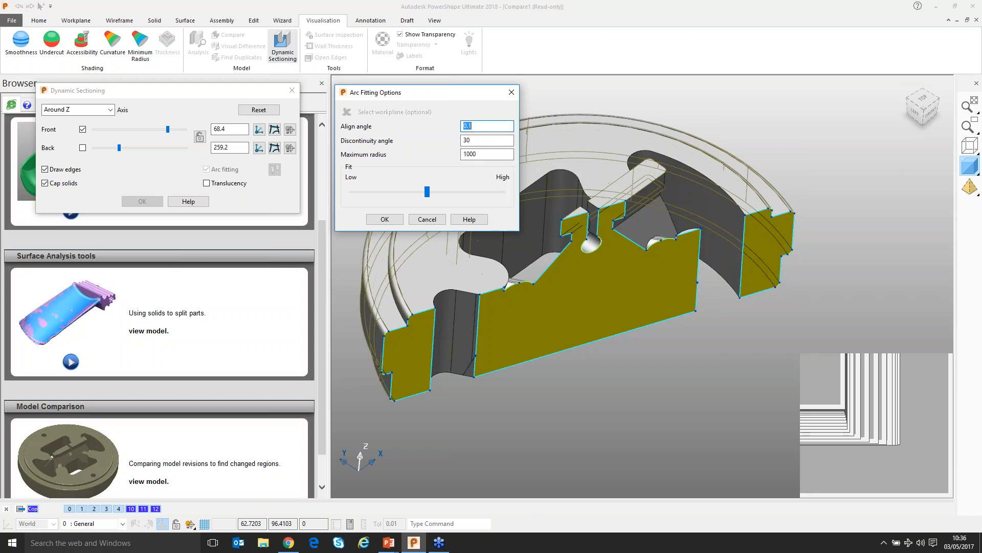
type("0")
key("Tab")
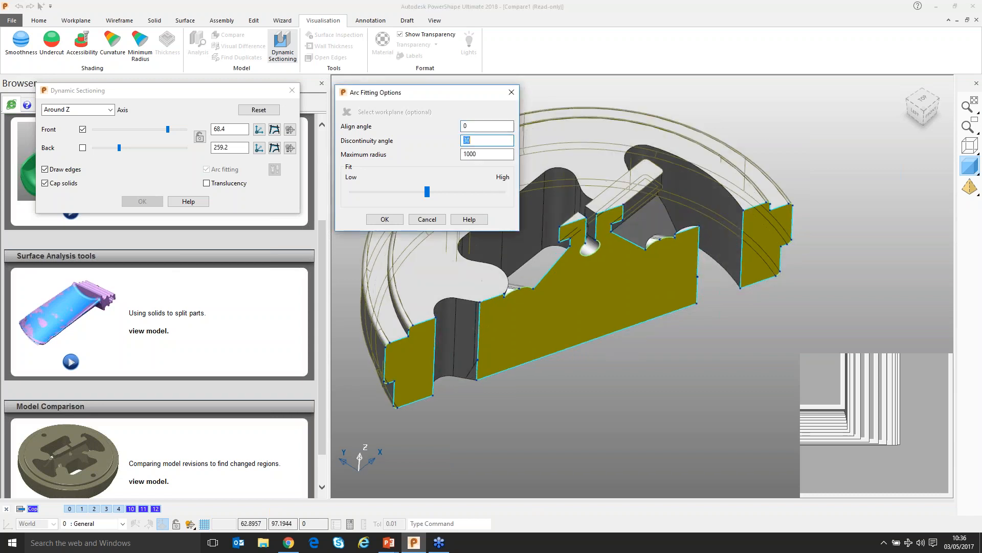
Set the arc fitting discontinuity angle to 0.1, raise the fit quality towards high and accept the options
type(".1")
scroll(643, 286, "up", 3)
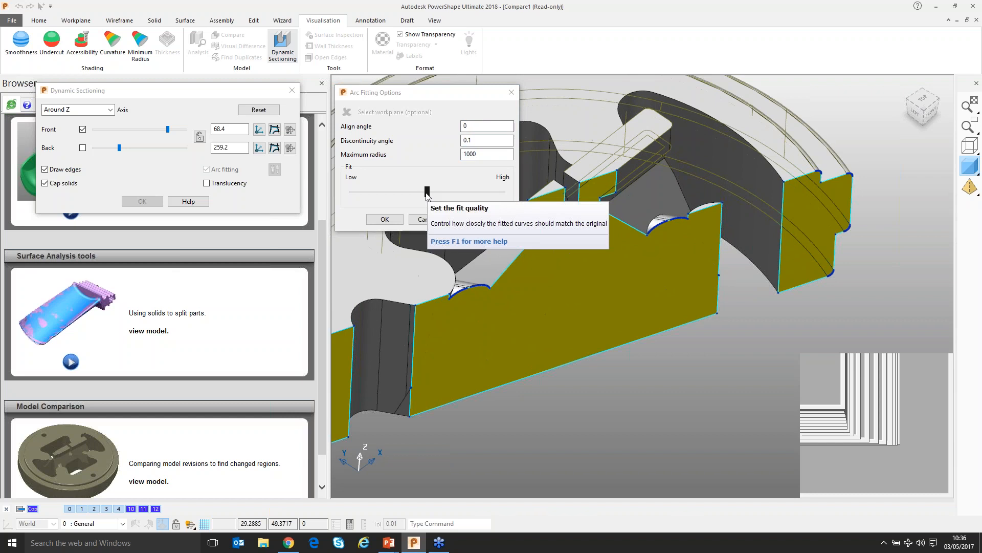
left_click(480, 192)
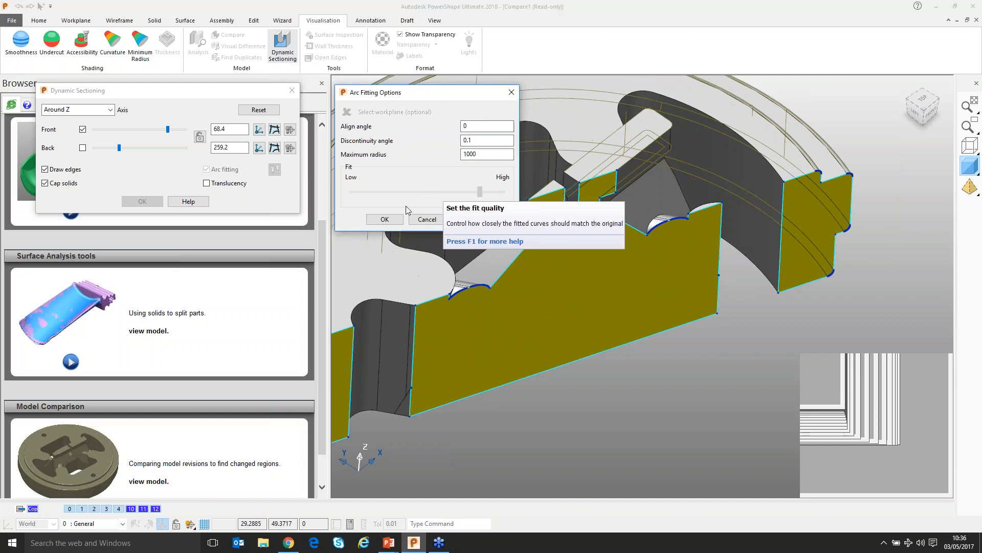
left_click(385, 219)
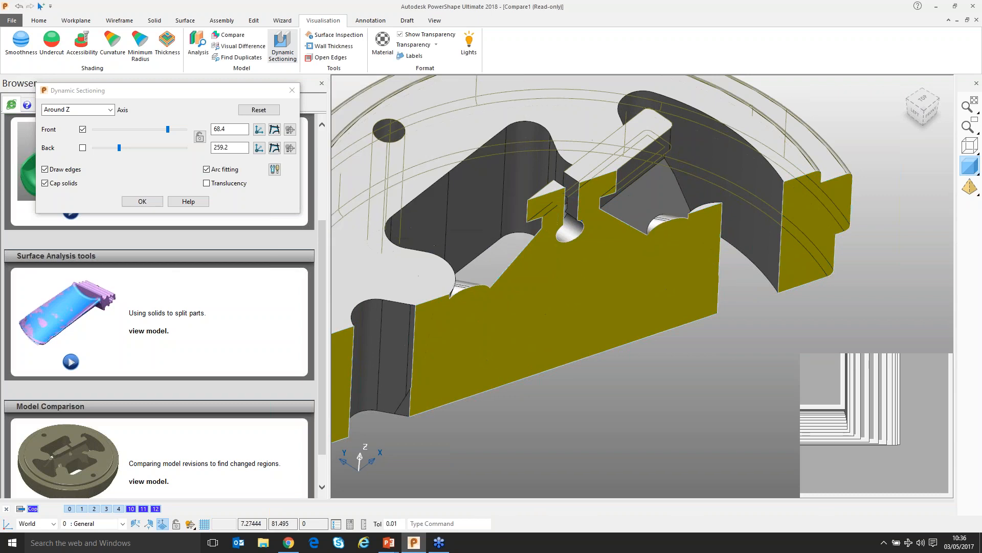
Create wireframe curves from the front section and reposition the front plane through a point picked on the die
left_click(275, 133)
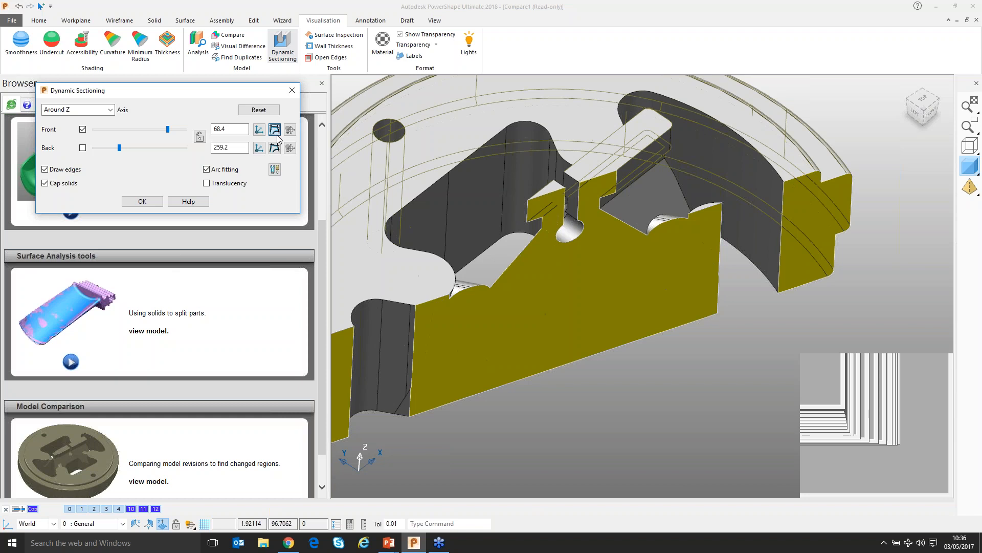
scroll(642, 287, "down", 1)
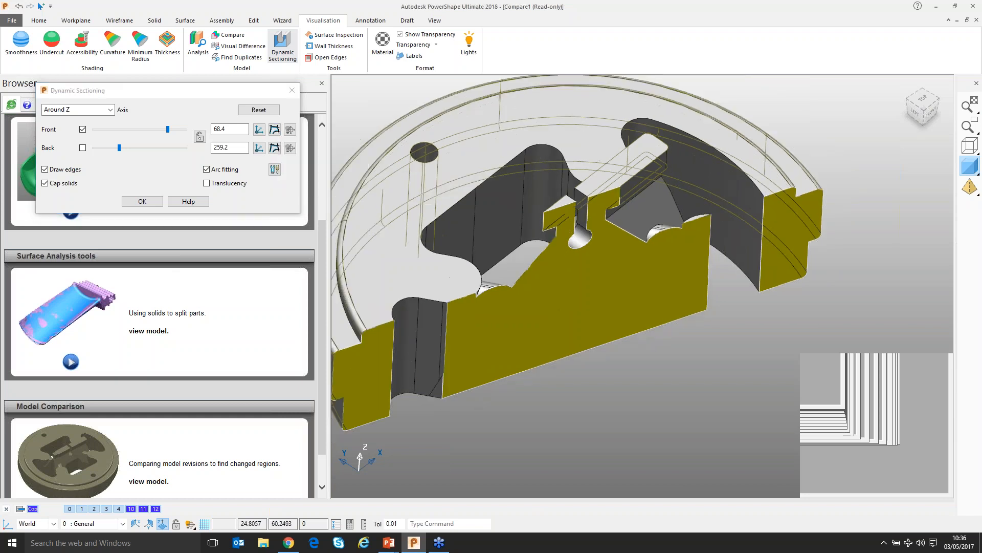
scroll(643, 286, "down", 2)
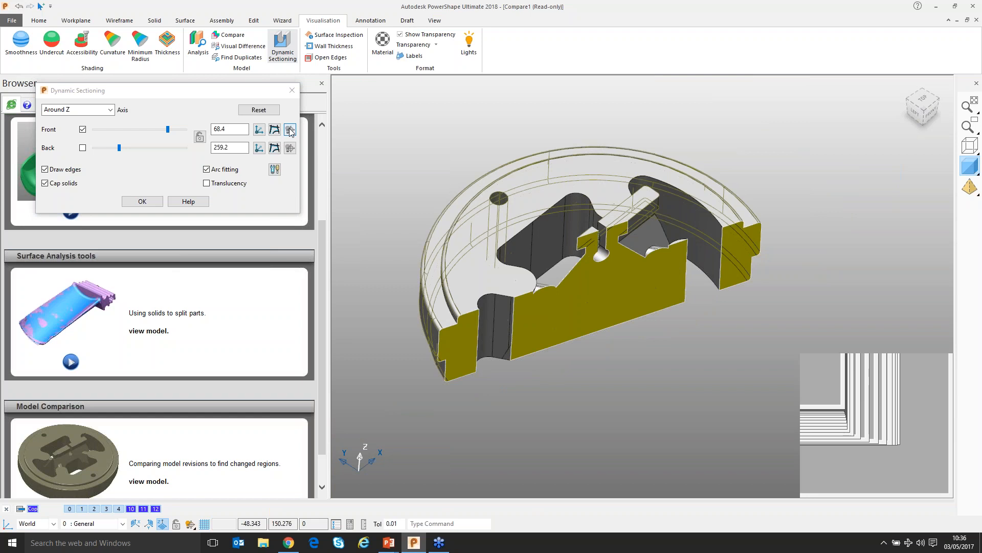
left_click(290, 130)
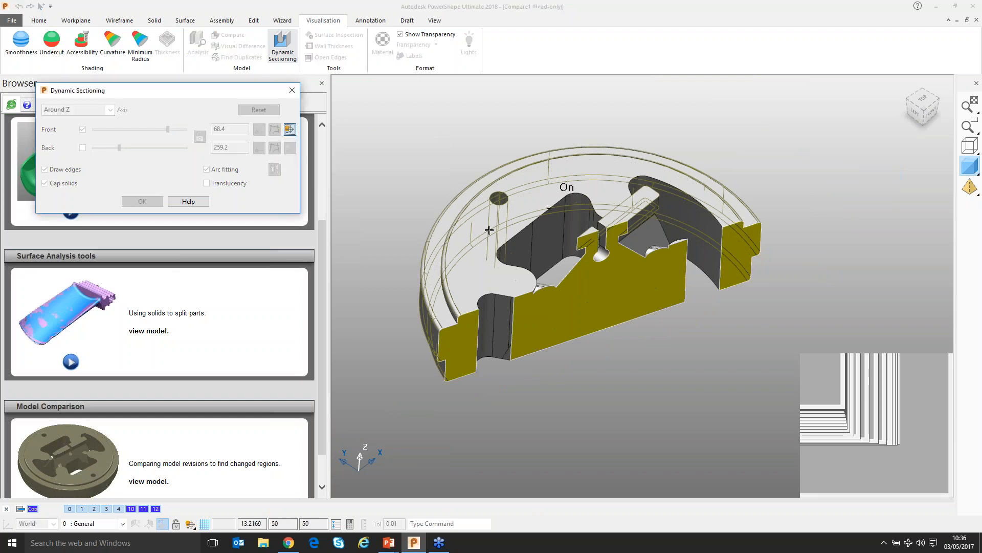
left_click(489, 230)
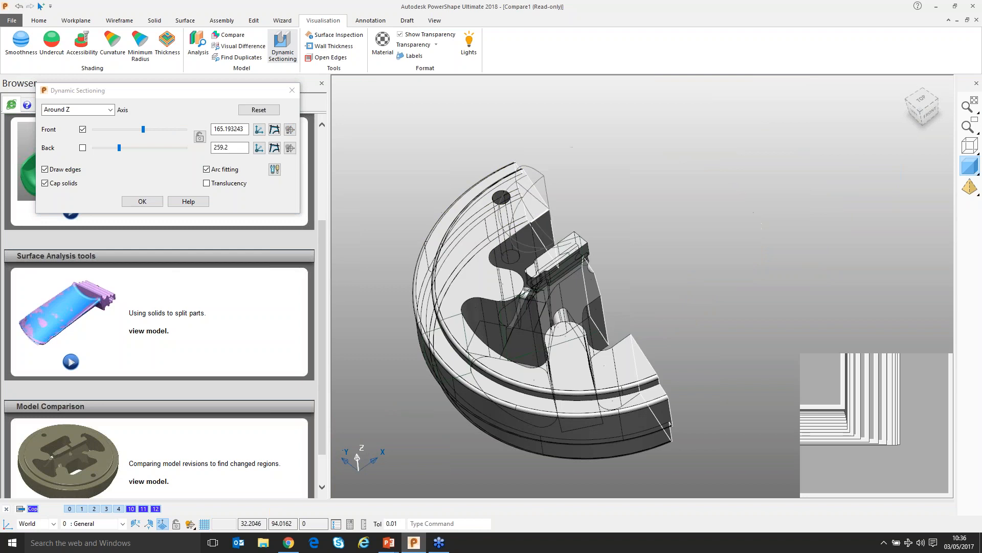
Turn on translucency, set the front section plane to 165.6 and accept the dynamic sectioning
left_click(110, 110)
left_click(72, 198)
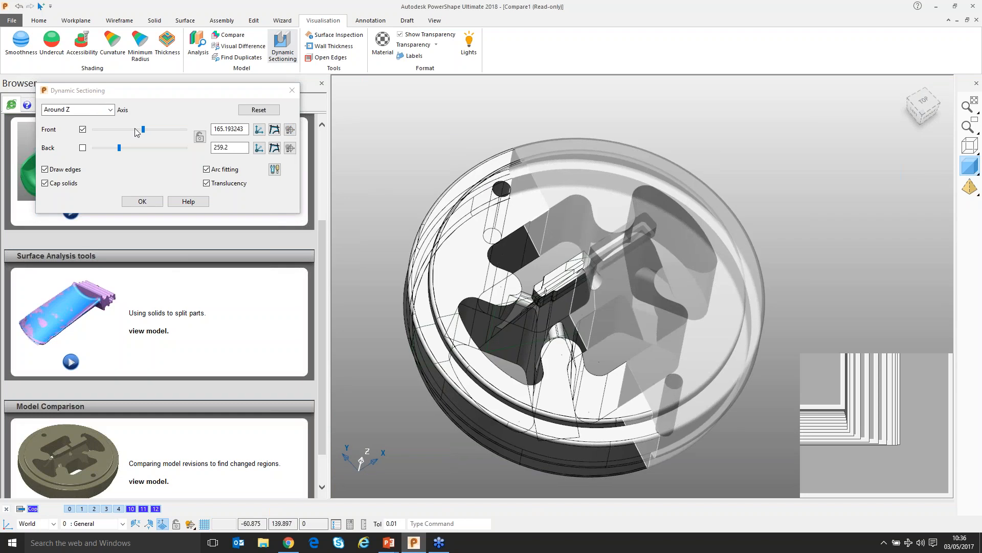
left_click(136, 130)
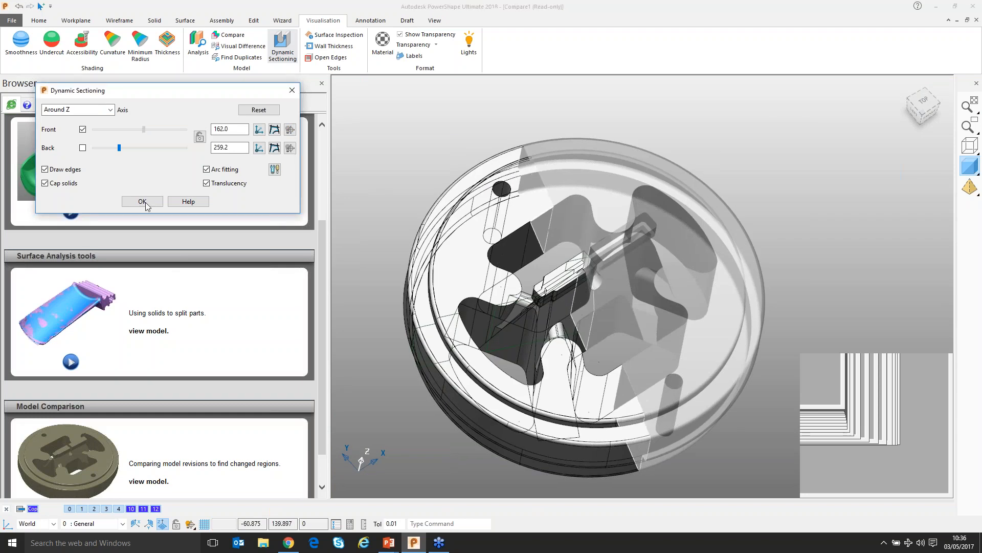
left_click(145, 202)
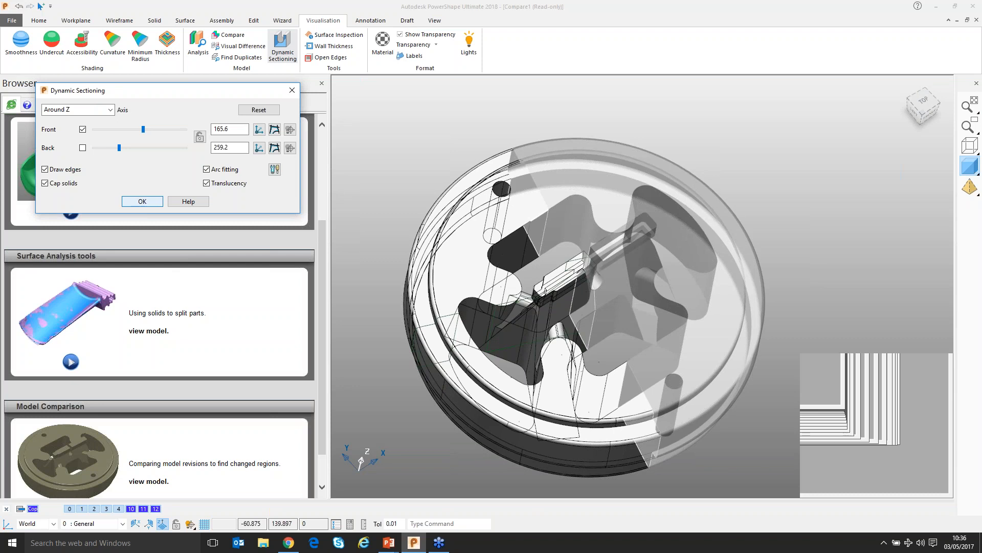
Hide the extrusion die solid to isolate the section curves
left_click(596, 205)
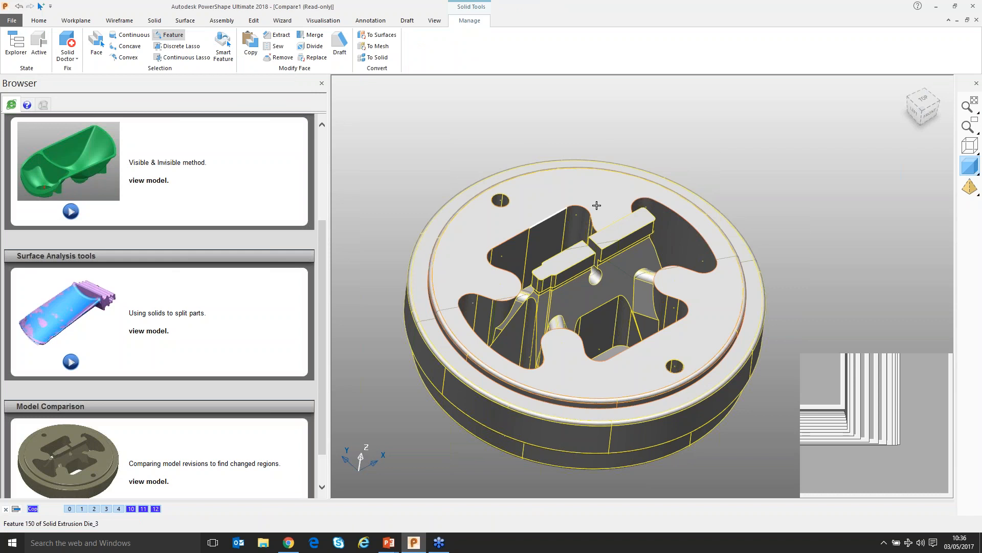
key("ctrl+j")
middle_click_drag(602, 376, 592, 336)
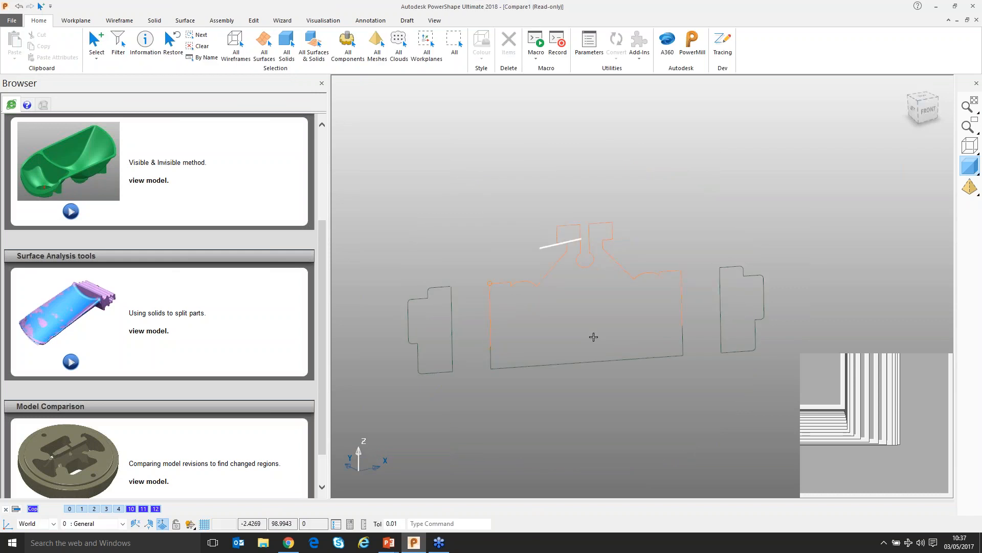
Examine the fitted arcs and lines of the central section curve and one outer rim section curve
left_click(556, 264)
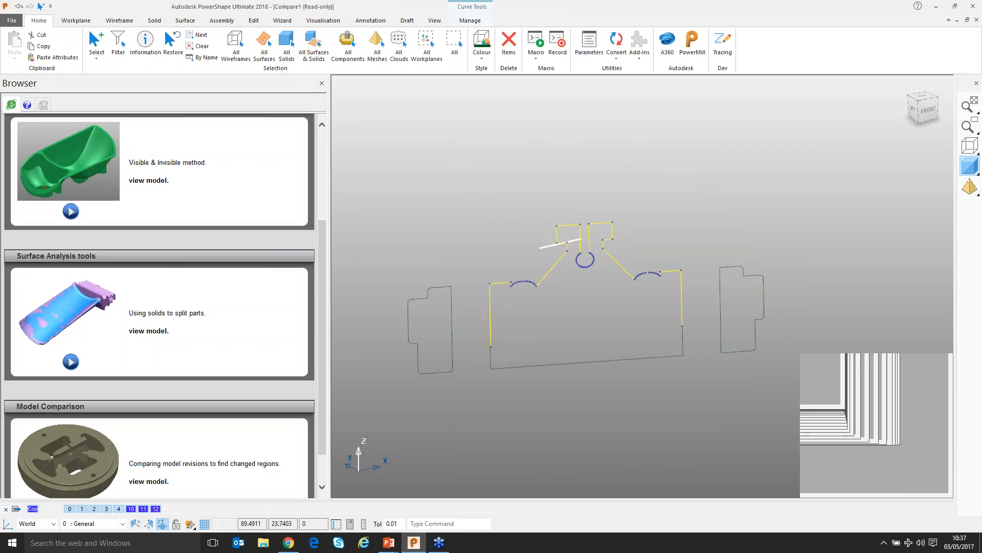
key("Escape")
left_click(721, 308)
scroll(726, 309, "up", 5)
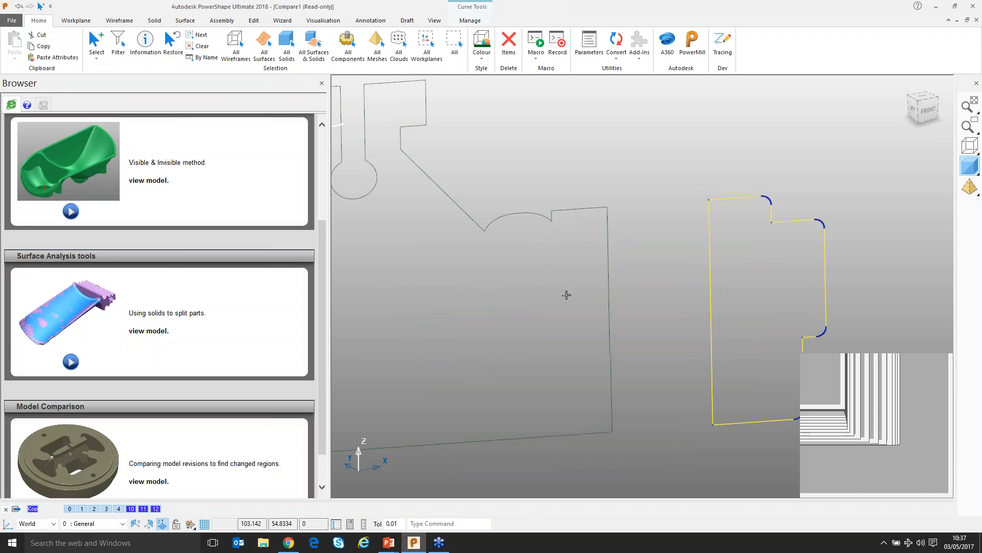
scroll(742, 247, "down", 5)
middle_click_drag(744, 246, 732, 287)
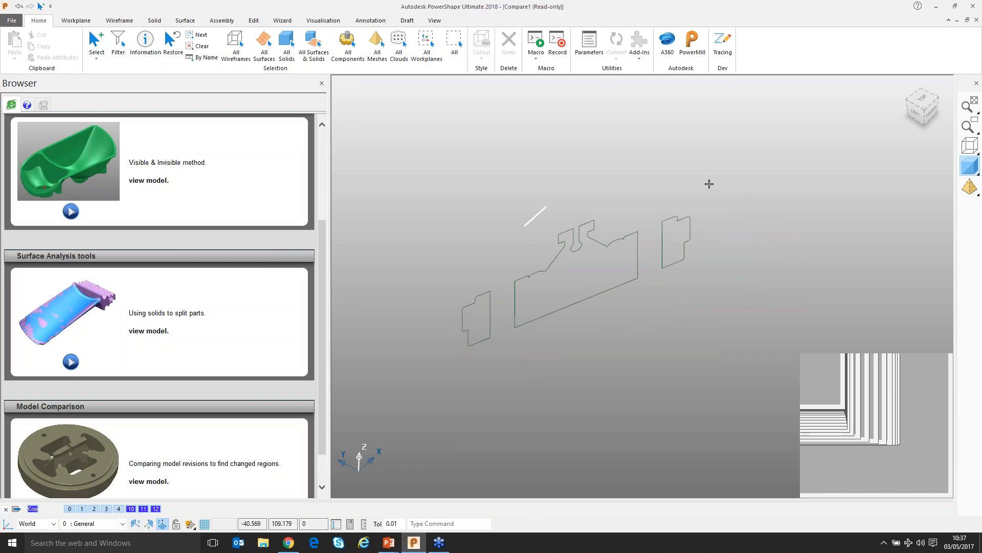
Delete all the section curves and redisplay the hidden die solid
key("ctrl+a")
key("Delete")
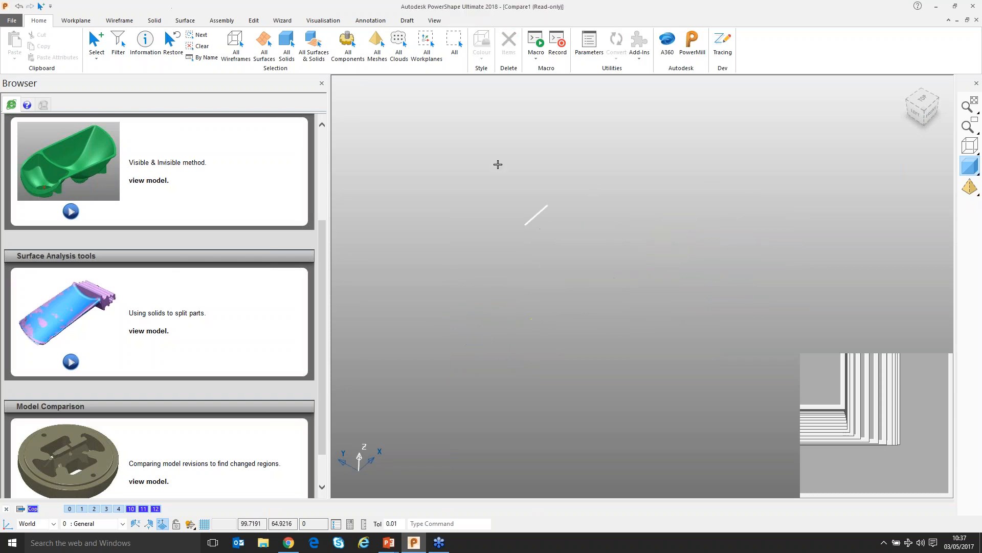
key("ctrl+l")
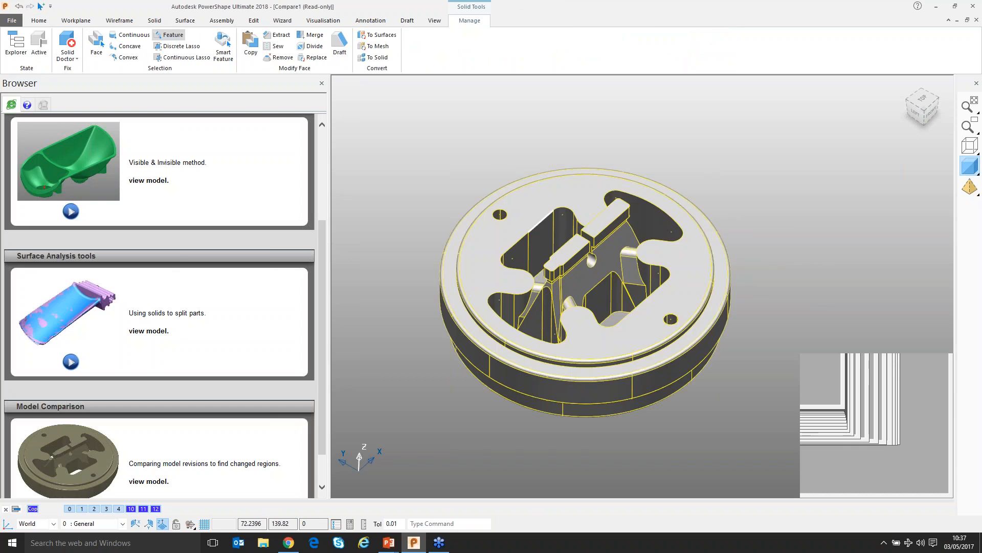
left_click(445, 153)
middle_click_drag(445, 154, 438, 141)
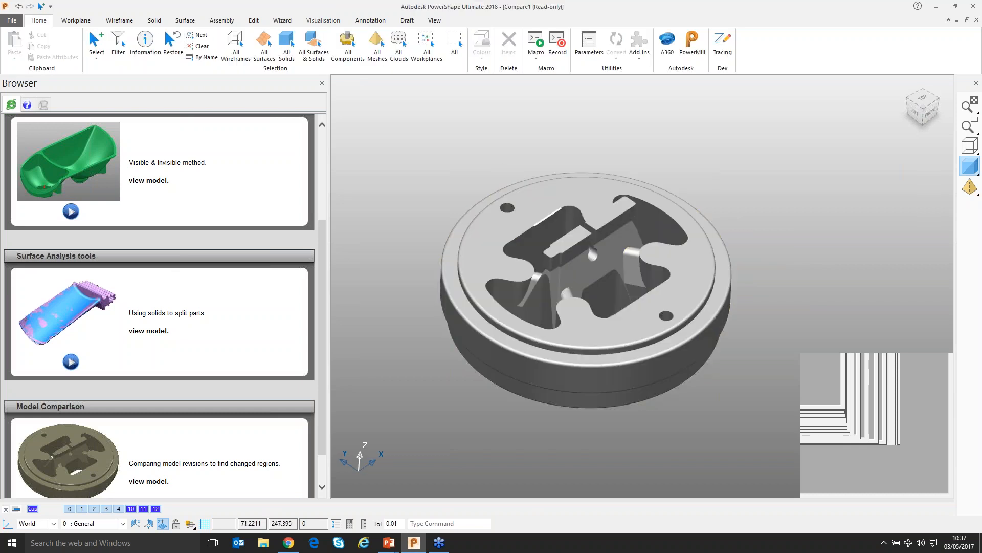
Select the die and use Surface Inspection to read draft angle and radii on its flat face and curved pocket wall
left_click(323, 21)
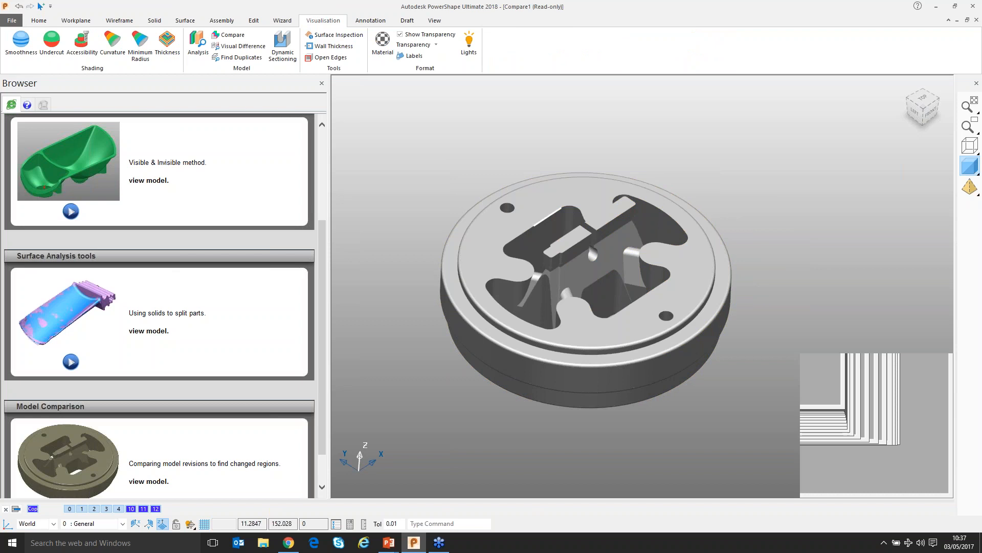
scroll(582, 290, "up", 3)
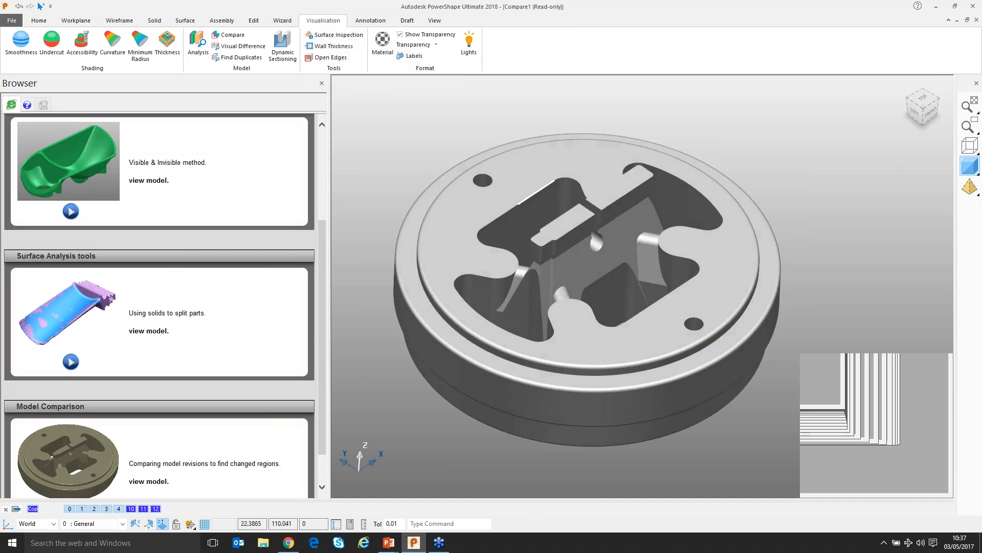
left_click(550, 187)
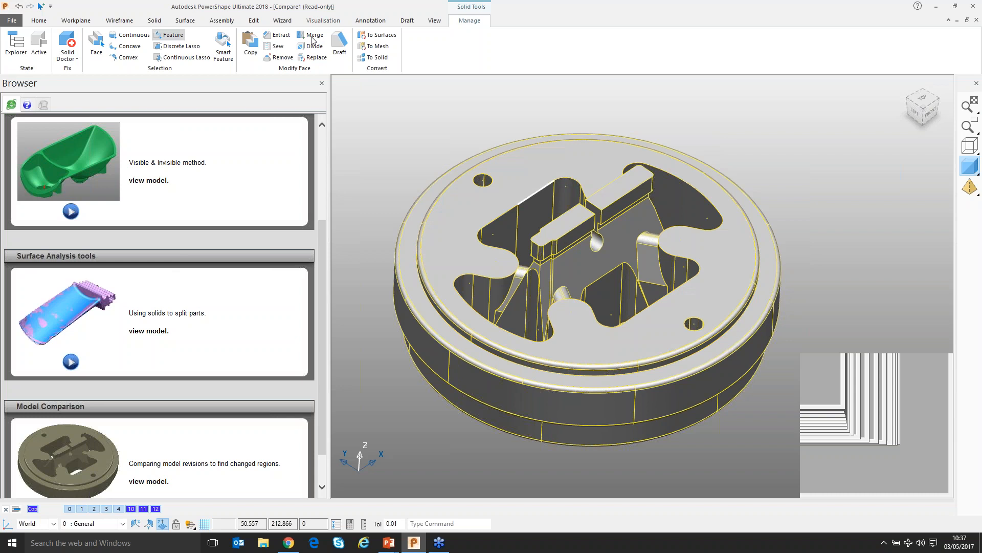
left_click(323, 20)
left_click(328, 57)
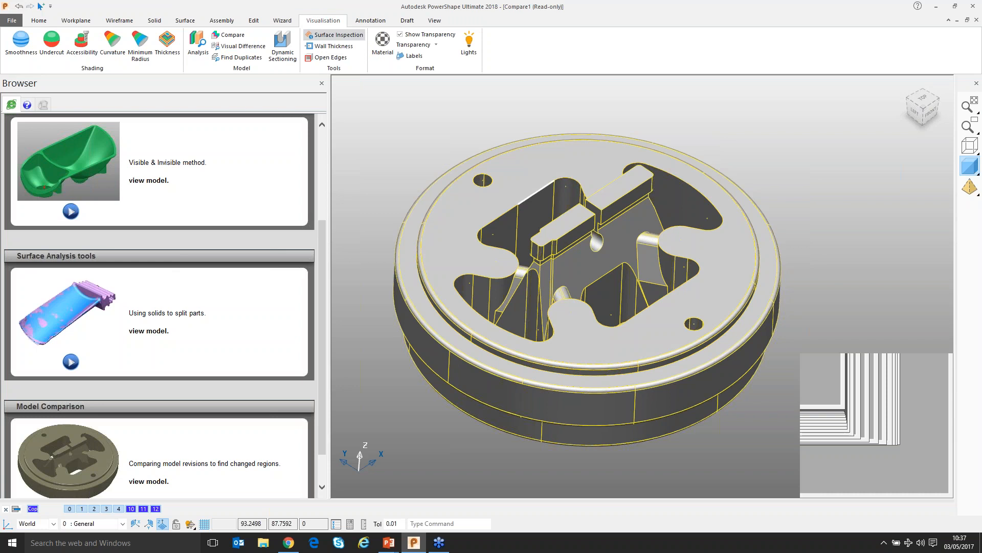
left_click_drag(571, 159, 646, 156)
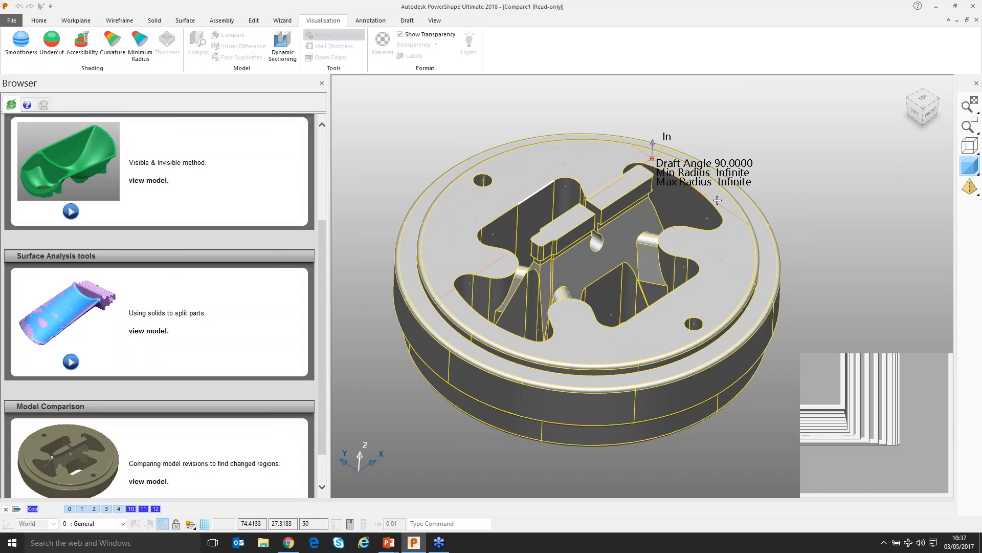
left_click(706, 215)
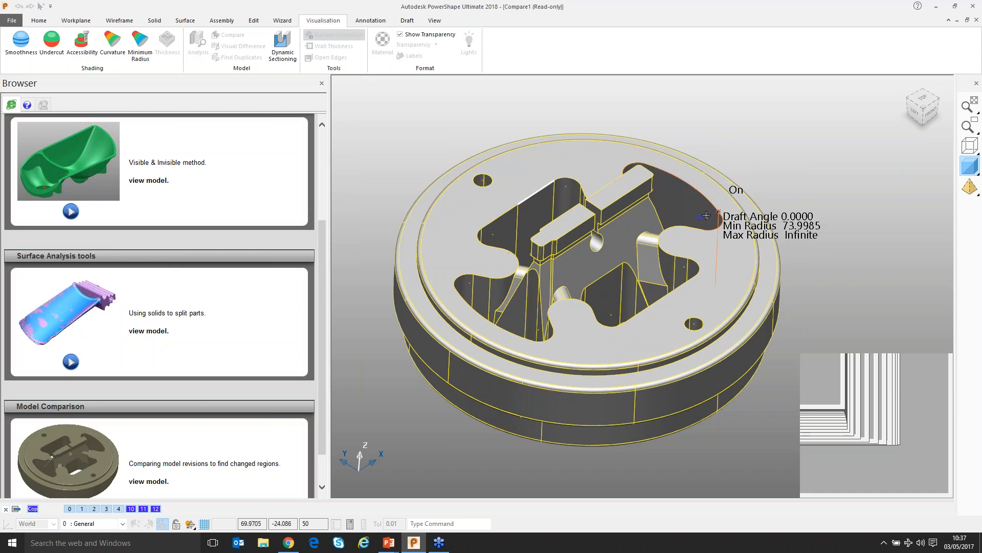
left_click_drag(706, 216, 684, 200)
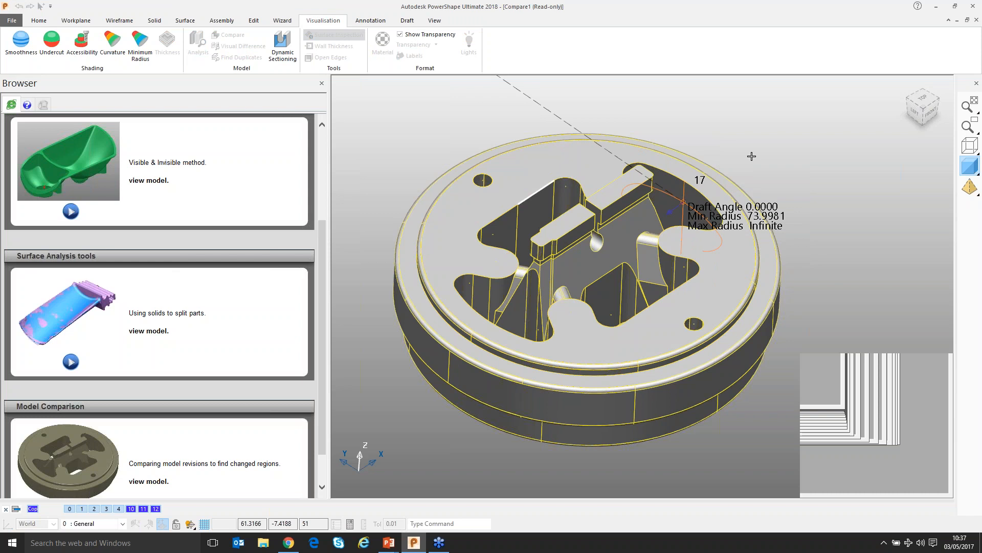
key("Escape")
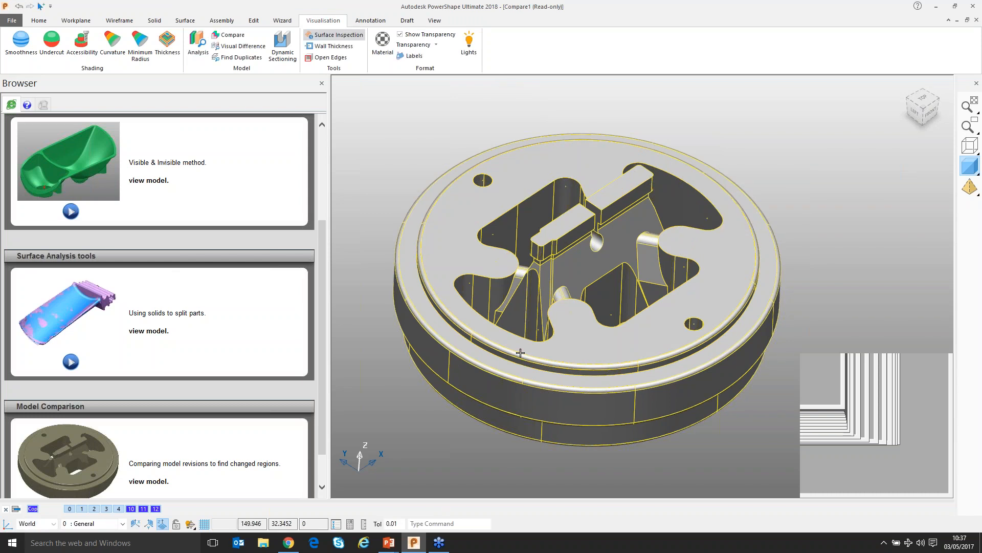
Inspect the draft angle and radii of the die's outer rim fillet, its adjoining flat face and the outer side wall
left_click_drag(521, 352, 430, 302)
left_click_drag(631, 159, 555, 208)
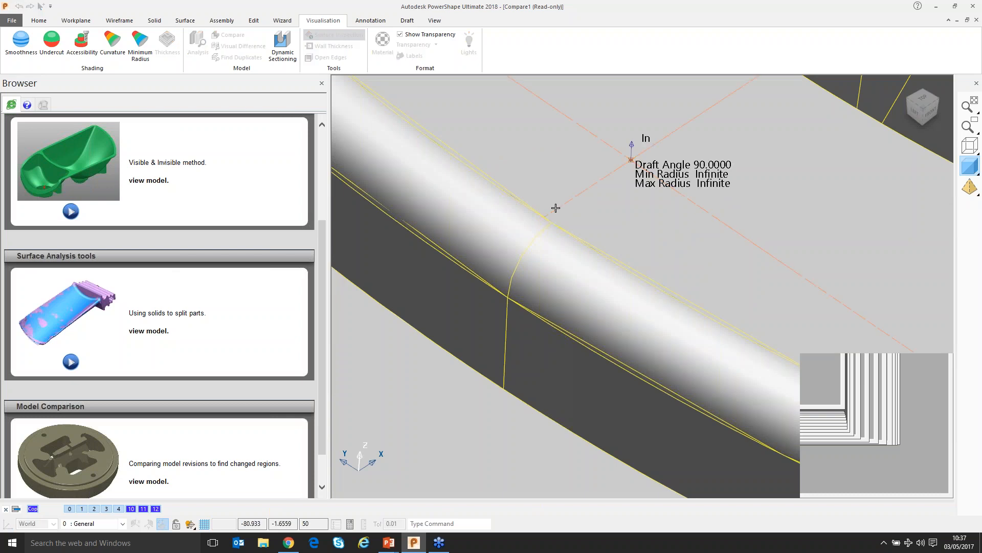
left_click(506, 256)
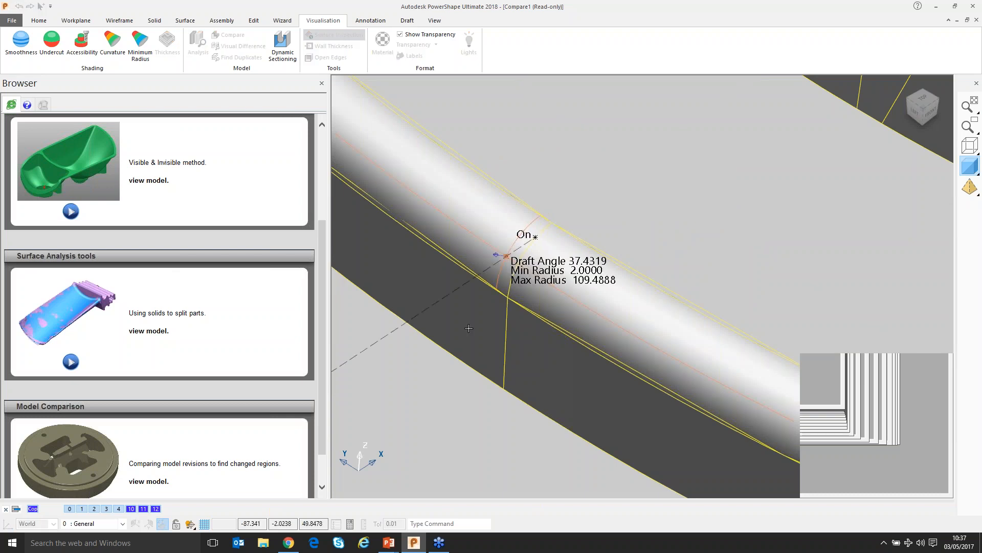
left_click(469, 329)
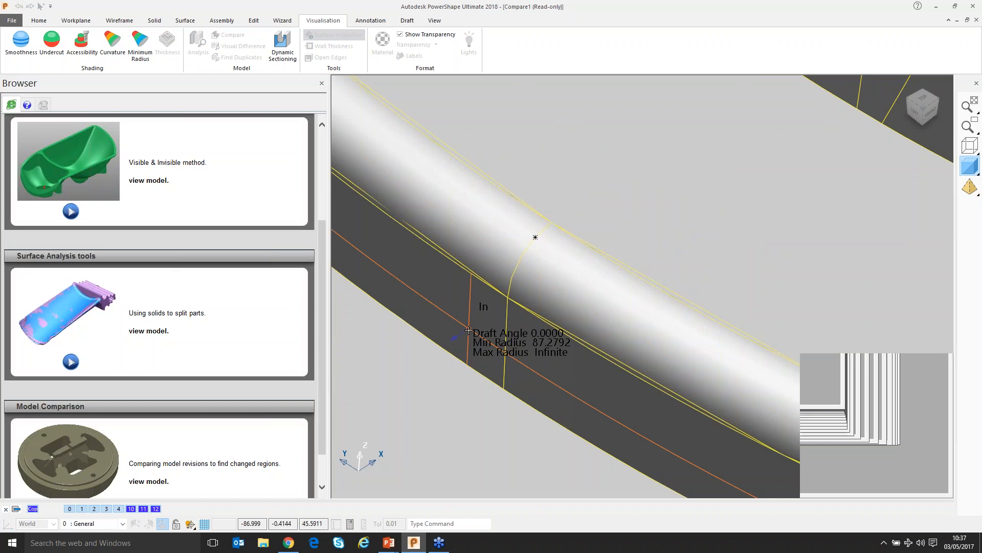
left_click(489, 244)
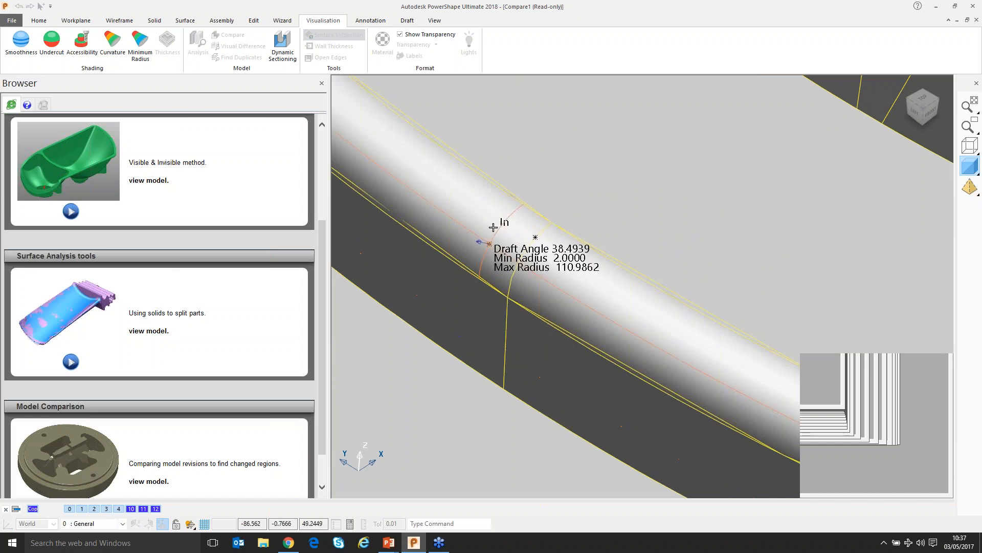
left_click(493, 228)
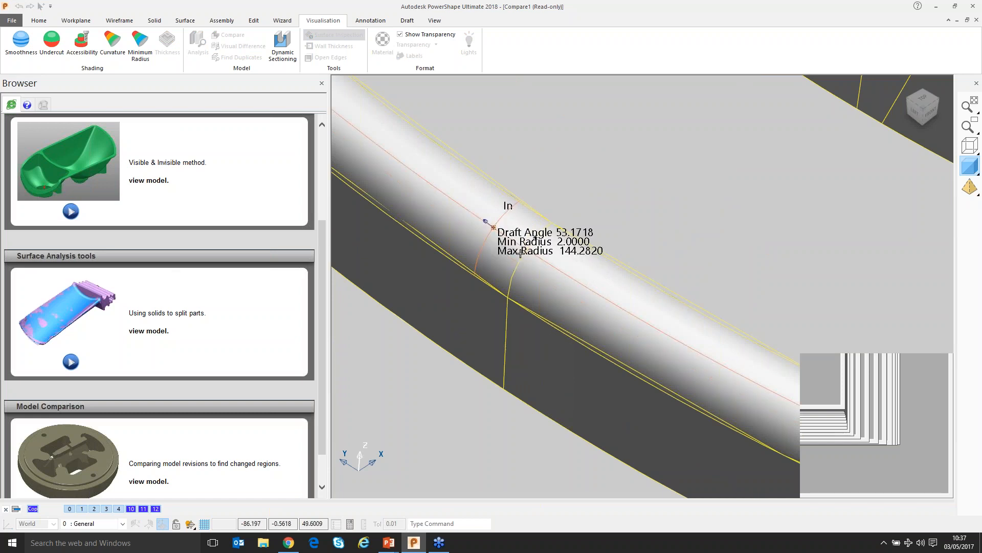
left_click(523, 257)
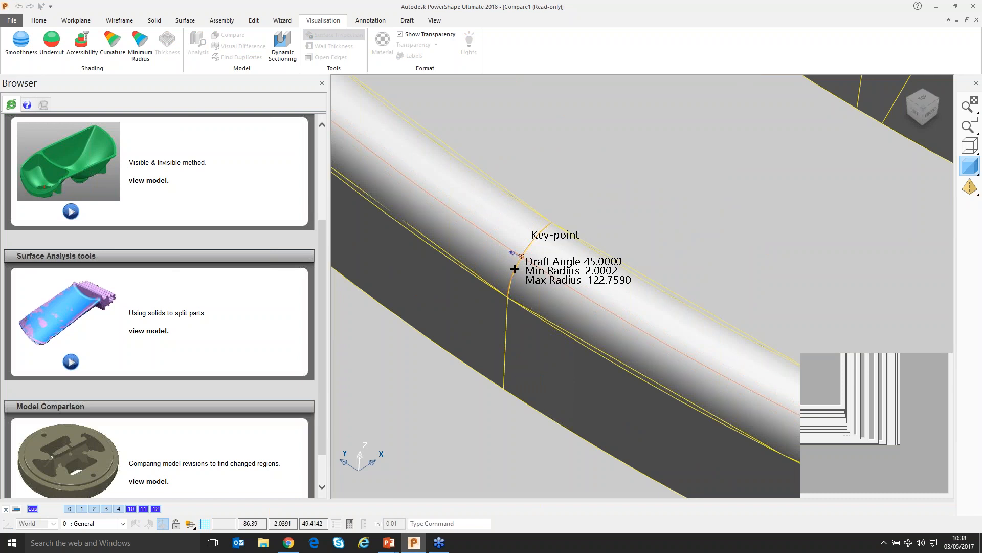
Read the draft angle and radii along the rim fillet's seam from its lower edge to its upper edge, and end the inspection
left_click(515, 268)
left_click(513, 269)
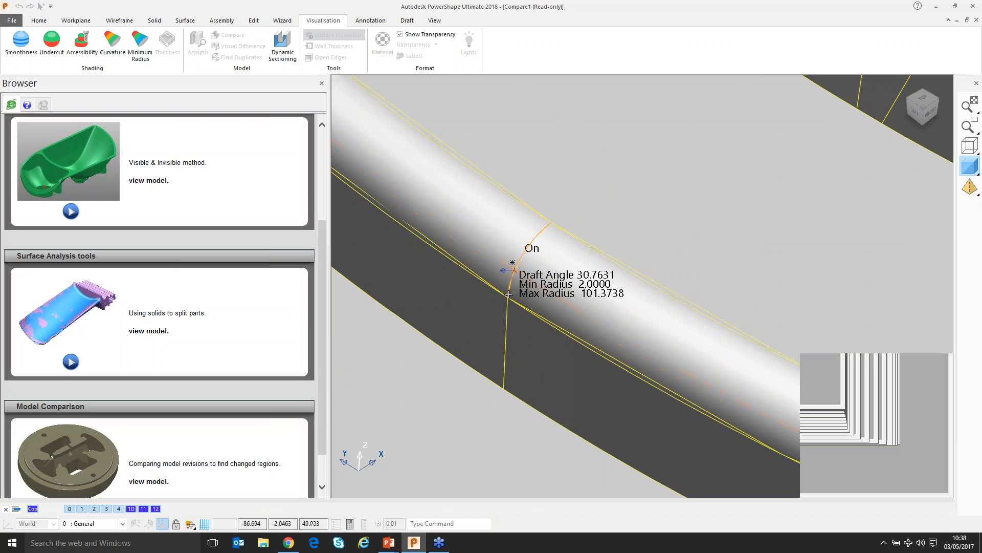
left_click(508, 296)
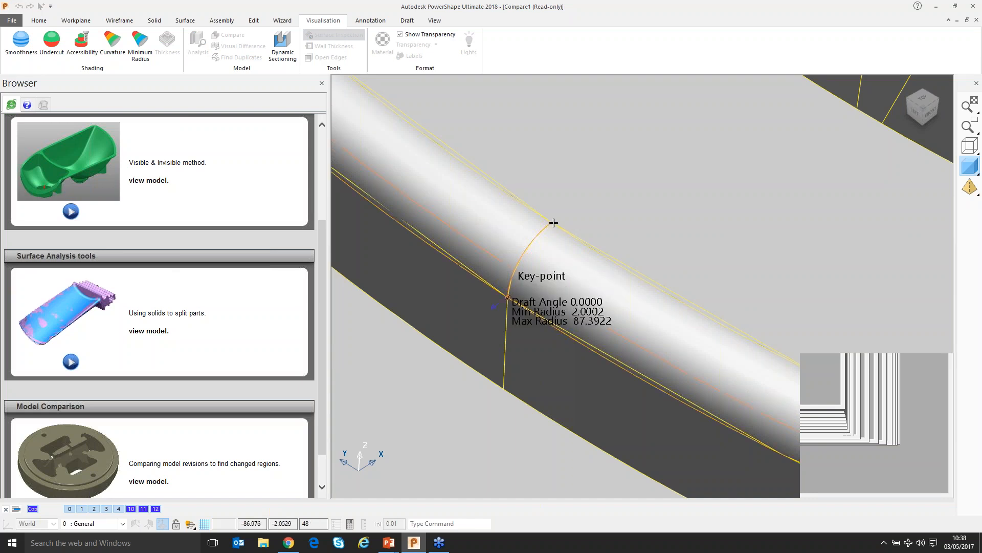
left_click(553, 223)
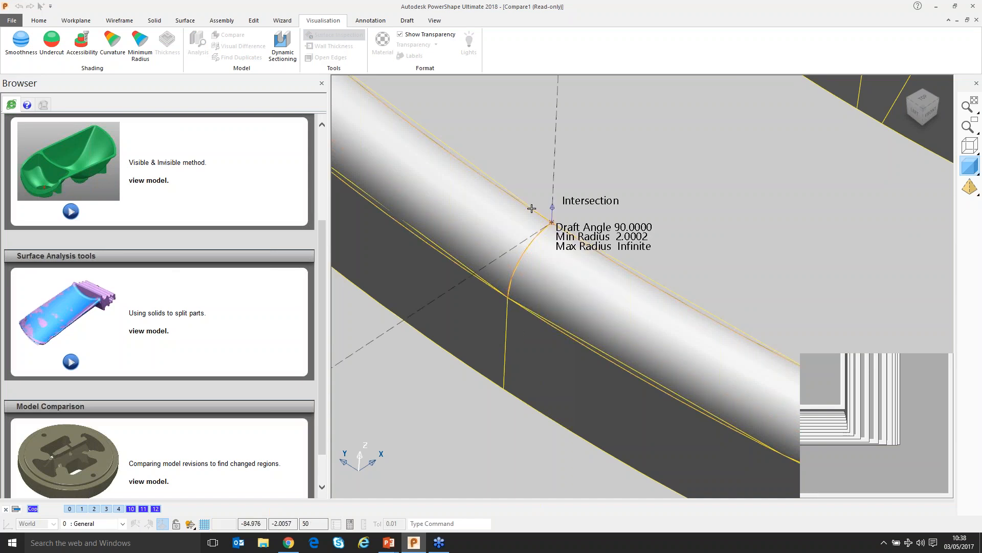
left_click(493, 196)
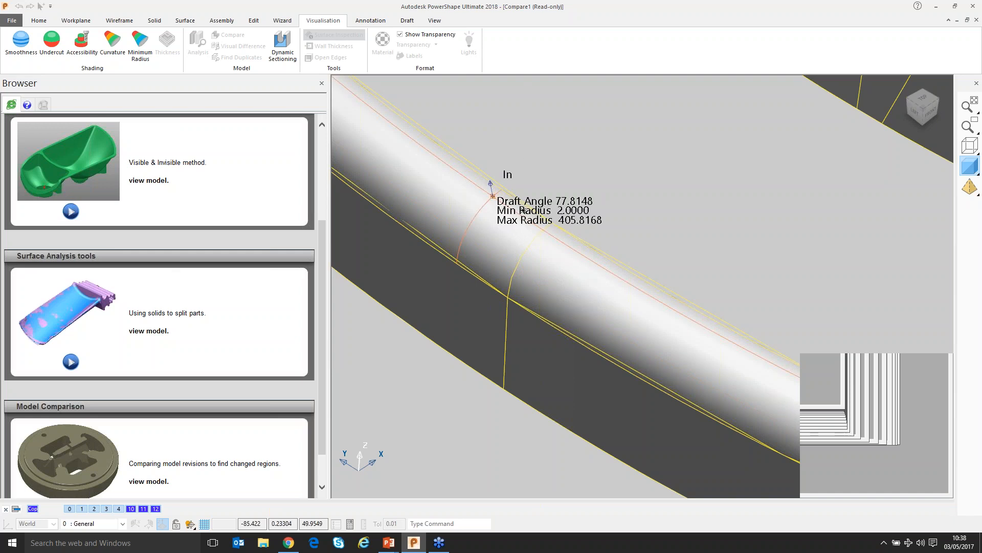
key("Escape")
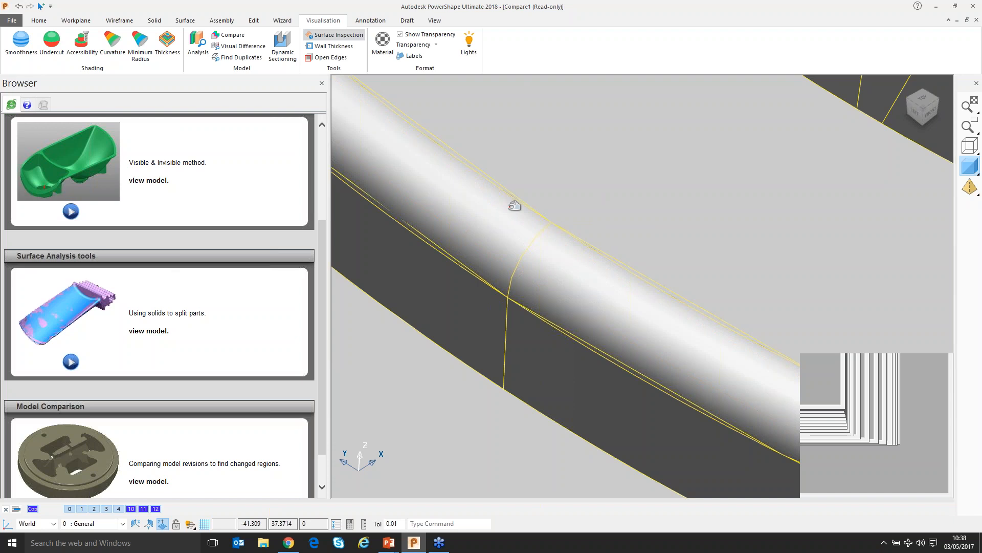
Enable Display position, Display normal and Display wall thickness for surface cursor inspection in the Surface Analysis options
scroll(514, 205, "down", 5)
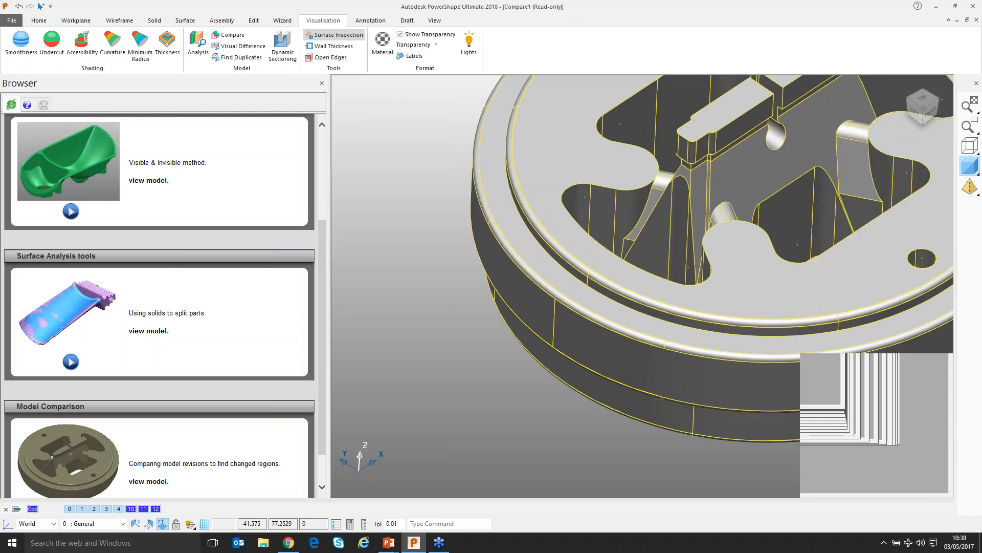
scroll(369, 192, "down", 5)
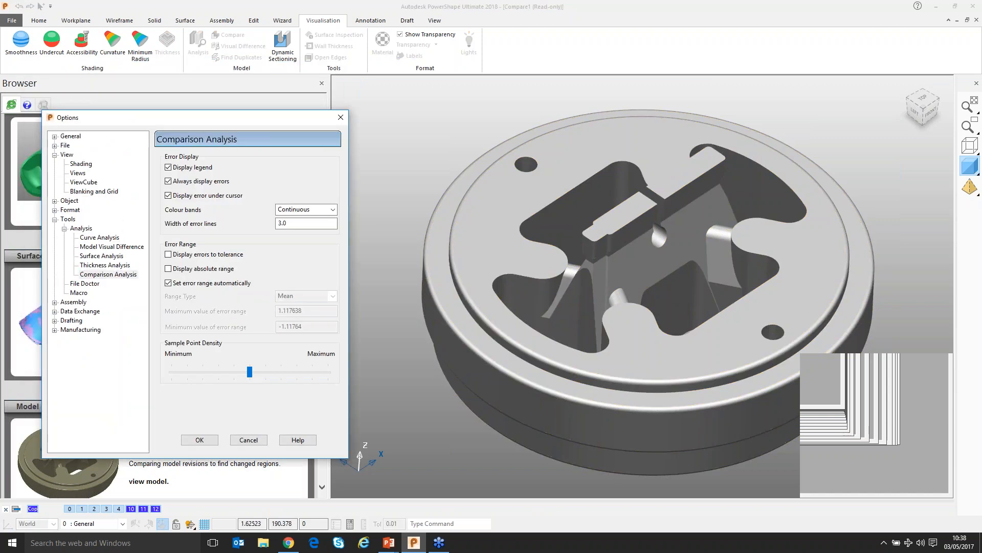
scroll(714, 438, "up", 2)
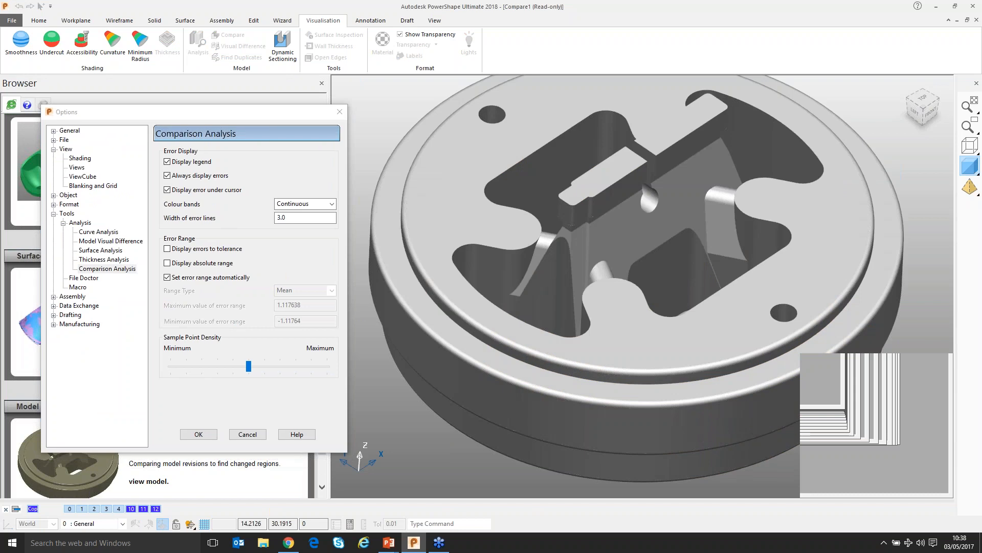
left_click(118, 270)
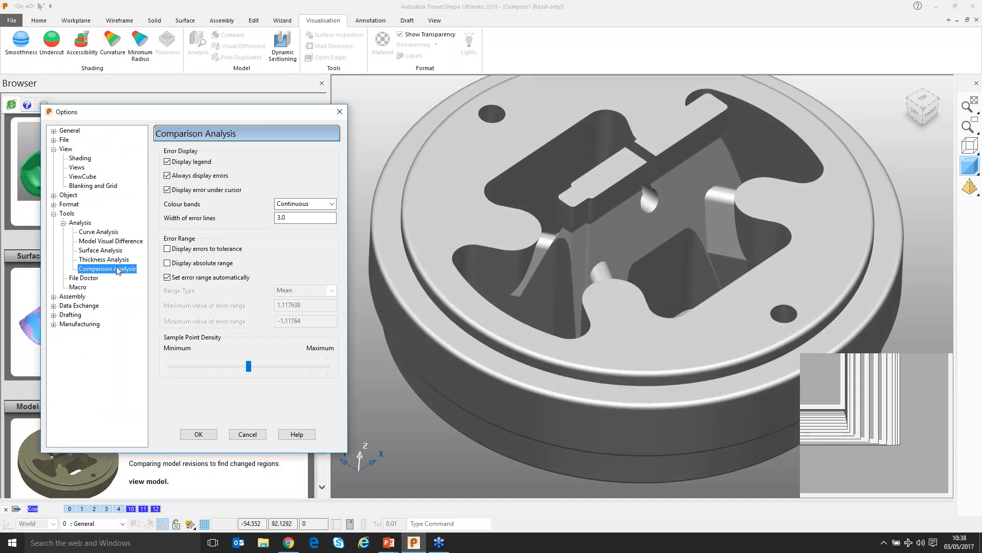
left_click(97, 250)
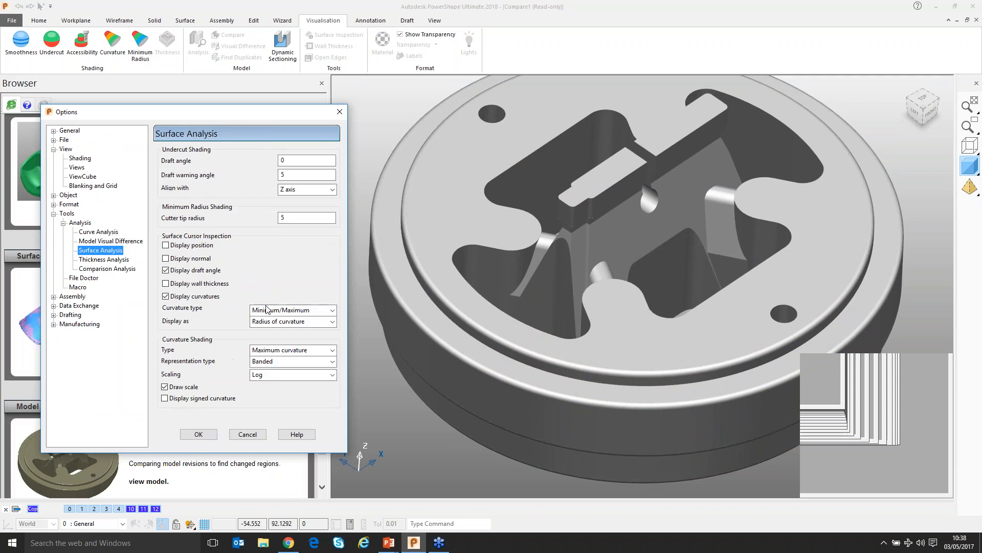
left_click(166, 251)
left_click(166, 260)
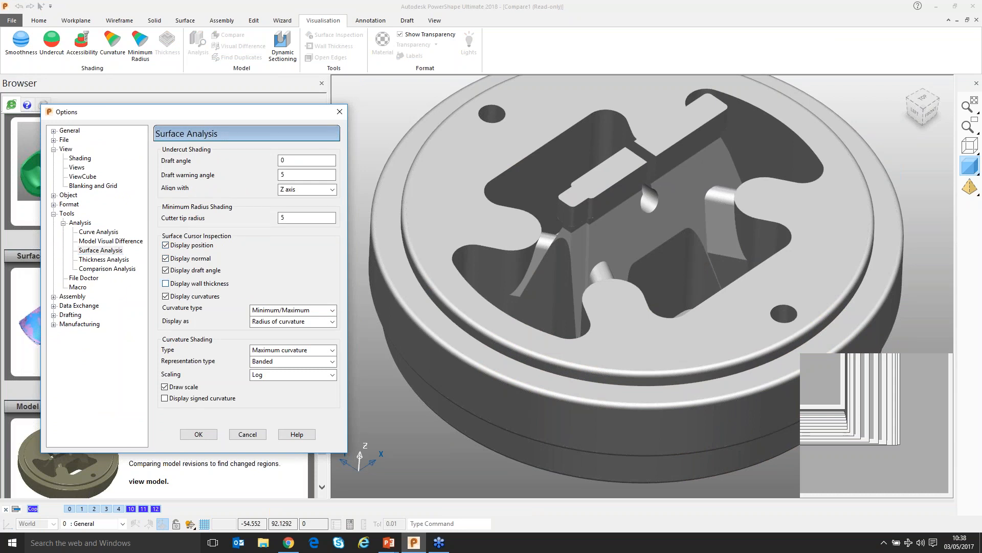
left_click(166, 283)
scroll(643, 287, "down", 4)
left_click(199, 434)
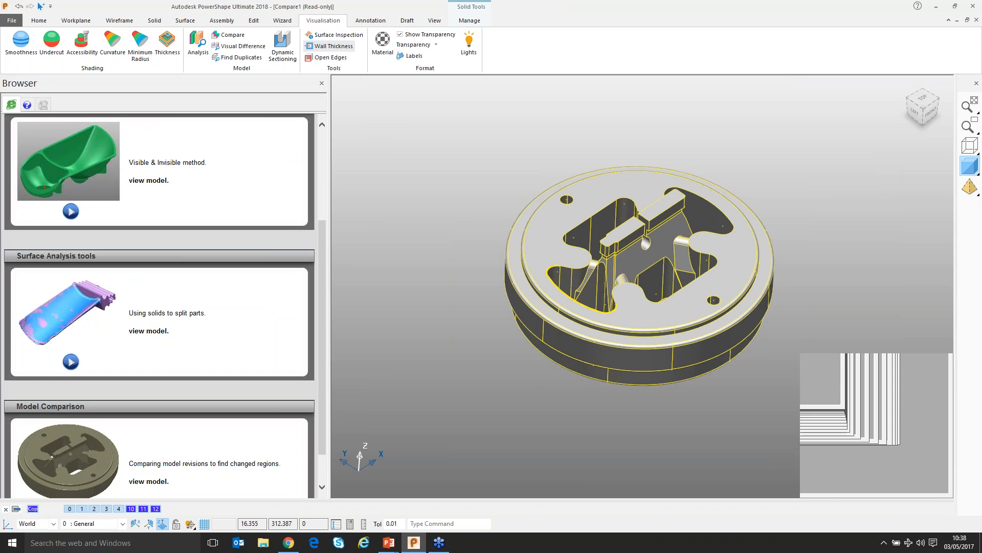
Check the inspection read-outs on the die's flat top face and turn off the position and normal displays in the options
left_click(332, 46)
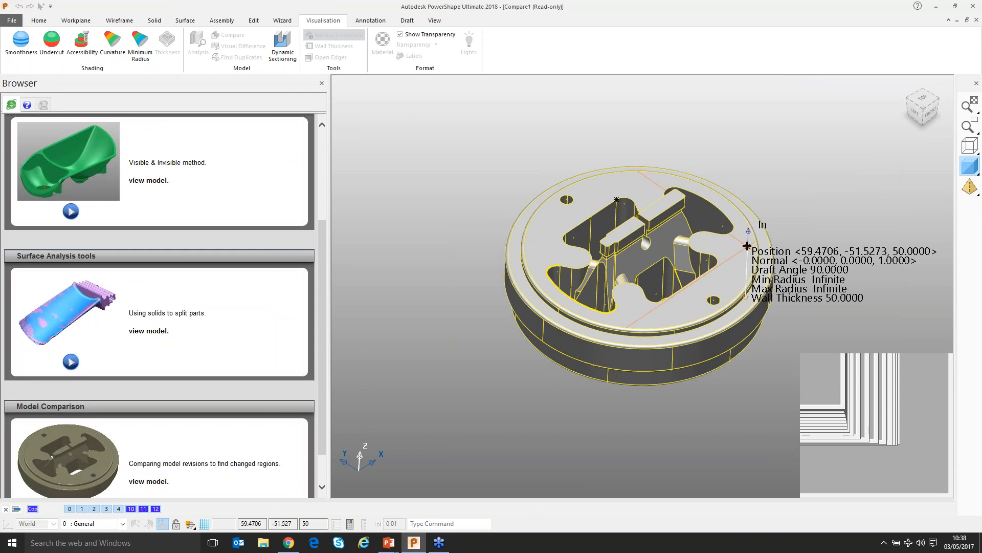
key("Escape")
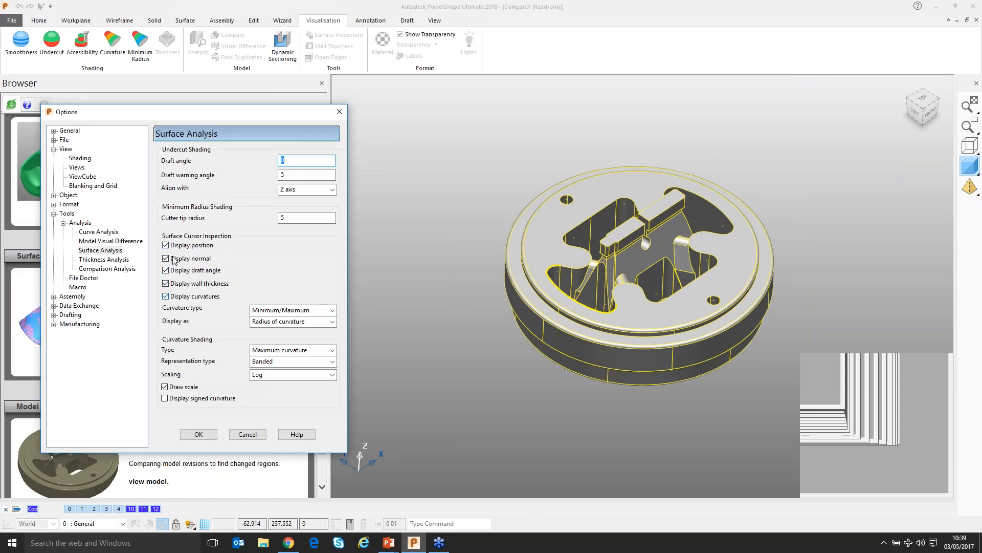
left_click(165, 258)
left_click(165, 245)
left_click(199, 434)
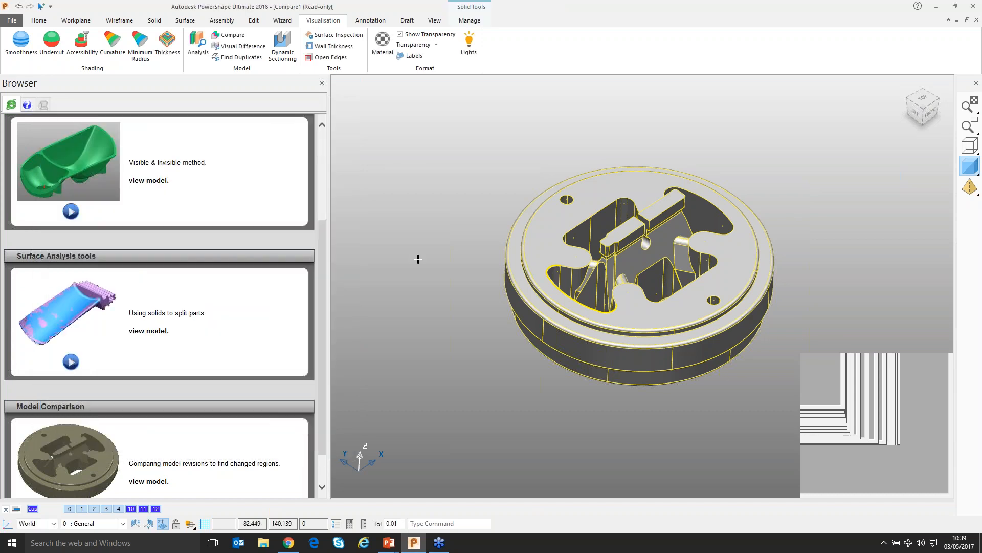
Use Surface Inspection to read draft angle, radii and wall thickness on the die's top face and curved pocket wall
left_click(418, 259)
left_click(233, 35)
left_click(334, 34)
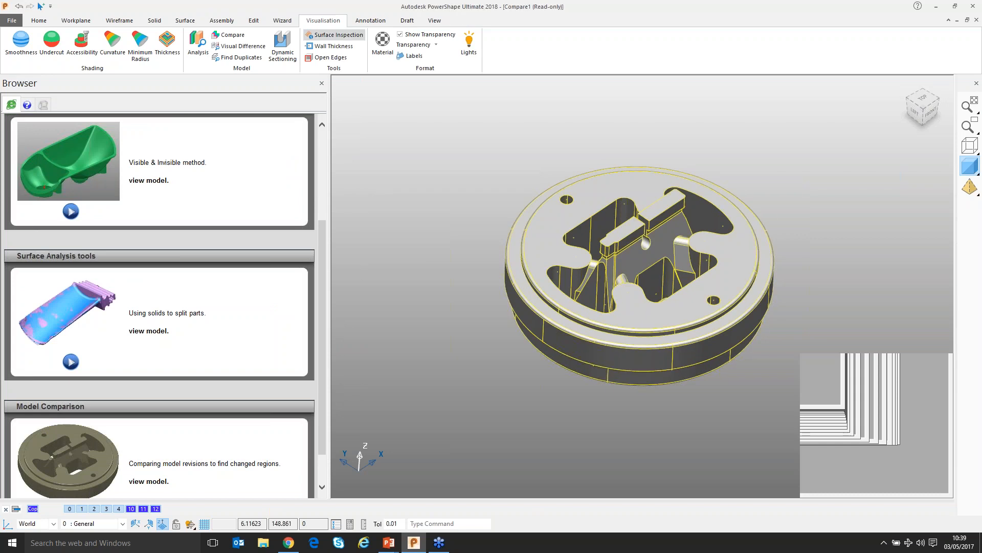
left_click_drag(563, 238, 572, 231)
key("Escape")
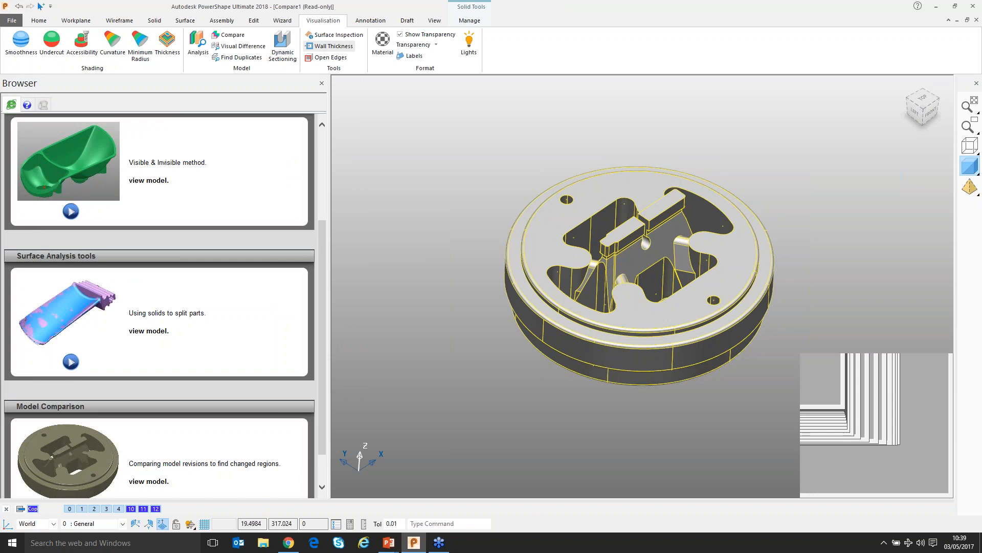
left_click(332, 46)
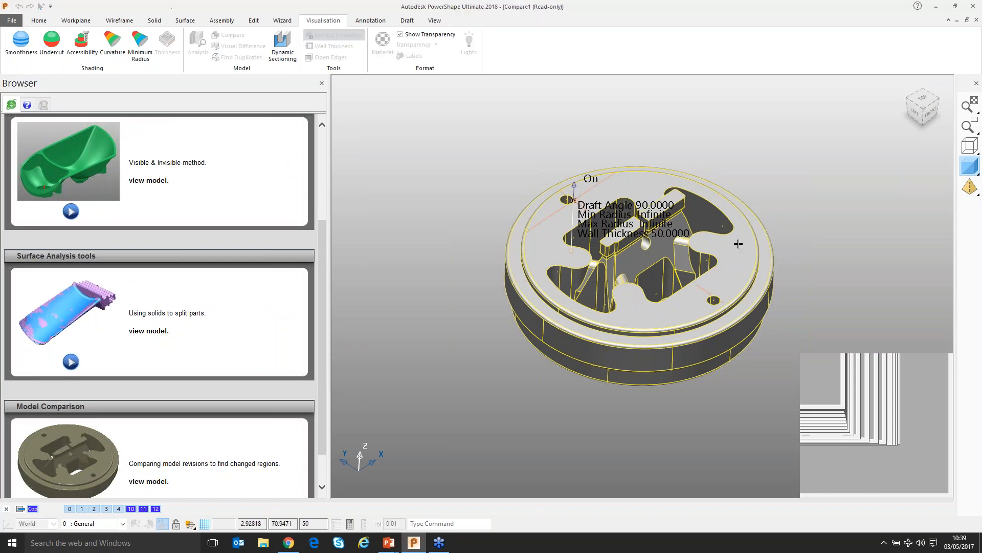
left_click(738, 244)
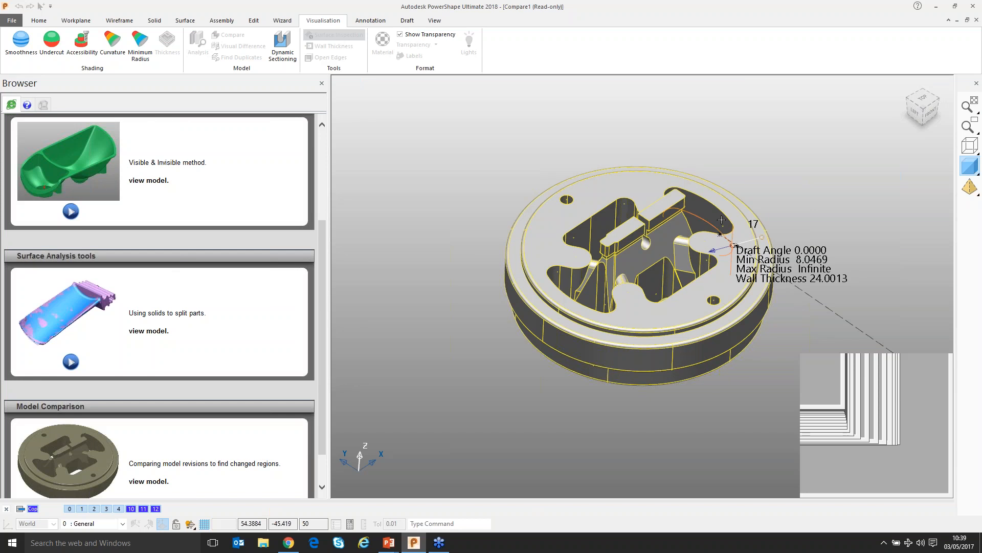
left_click(722, 219)
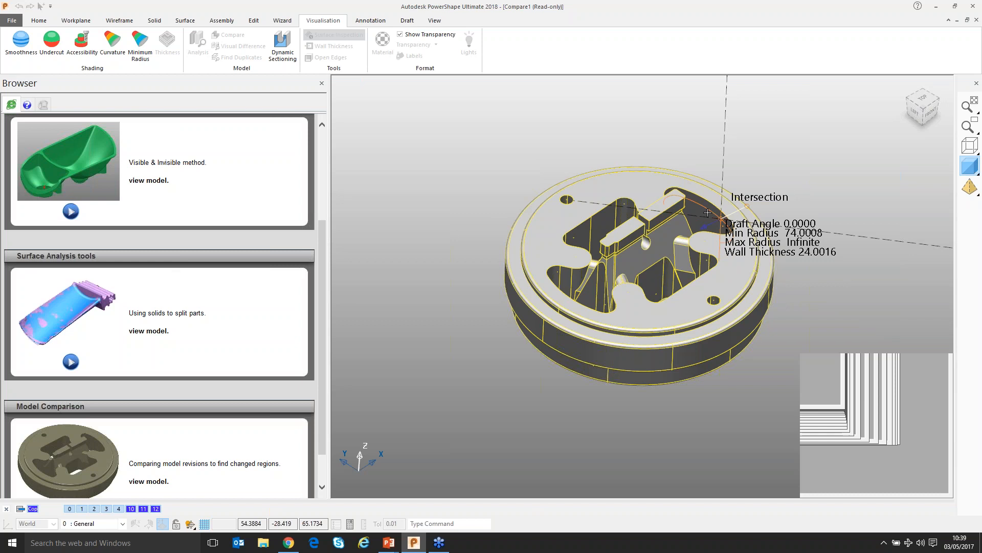
left_click(707, 223)
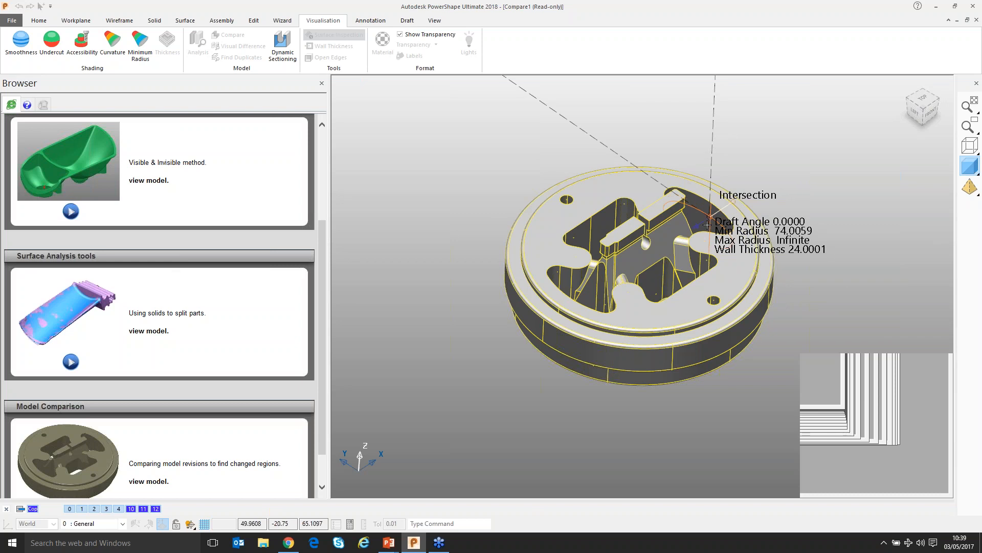
left_click(708, 232)
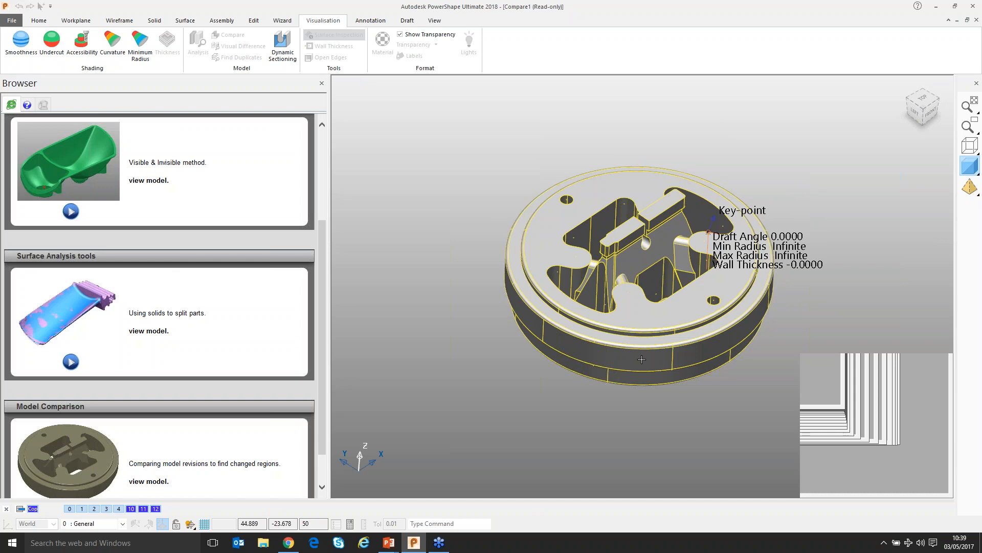
Inspect the wall thickness and radii at several points around the die's outer side wall
left_click(642, 359)
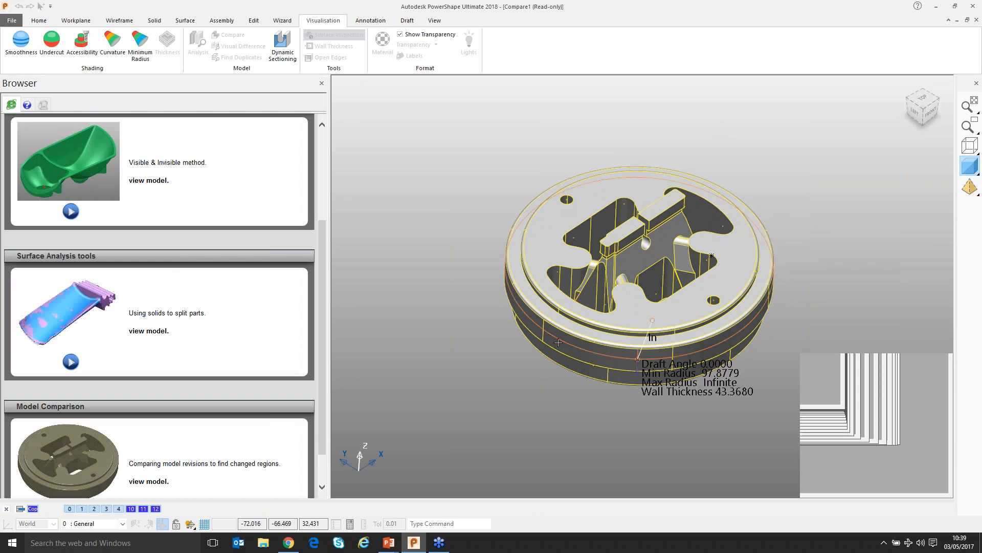
left_click(558, 342)
left_click(535, 325)
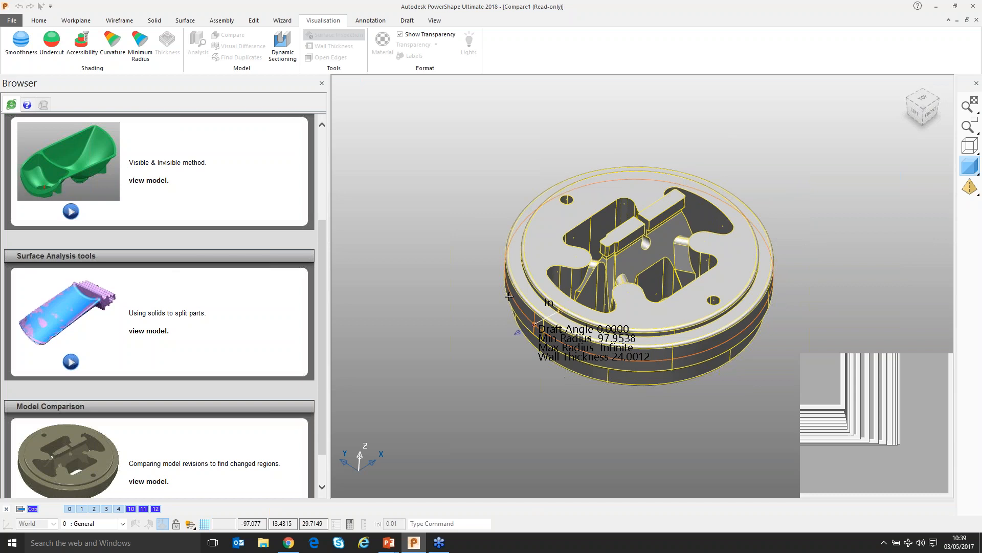
left_click(508, 292)
key("Escape")
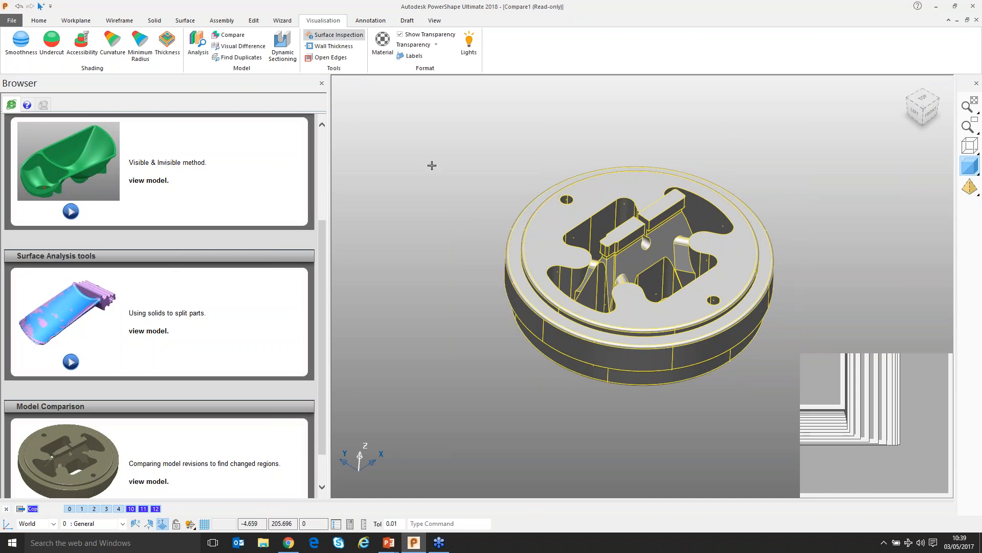
Run a Wall Thickness analysis on the die using 10 sections with a section gap of 10
key("F8")
middle_click_drag(434, 167, 435, 170)
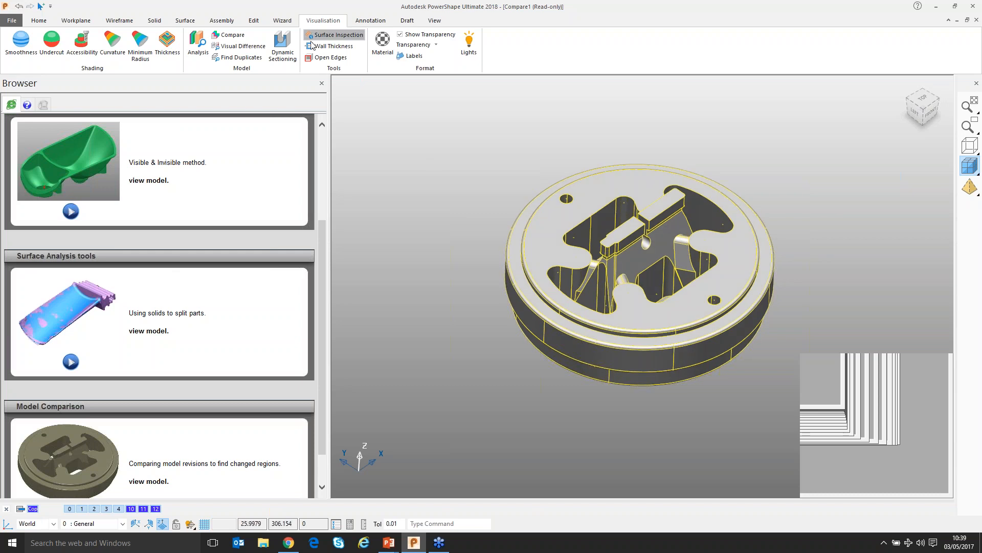
left_click(417, 137)
left_click(312, 47)
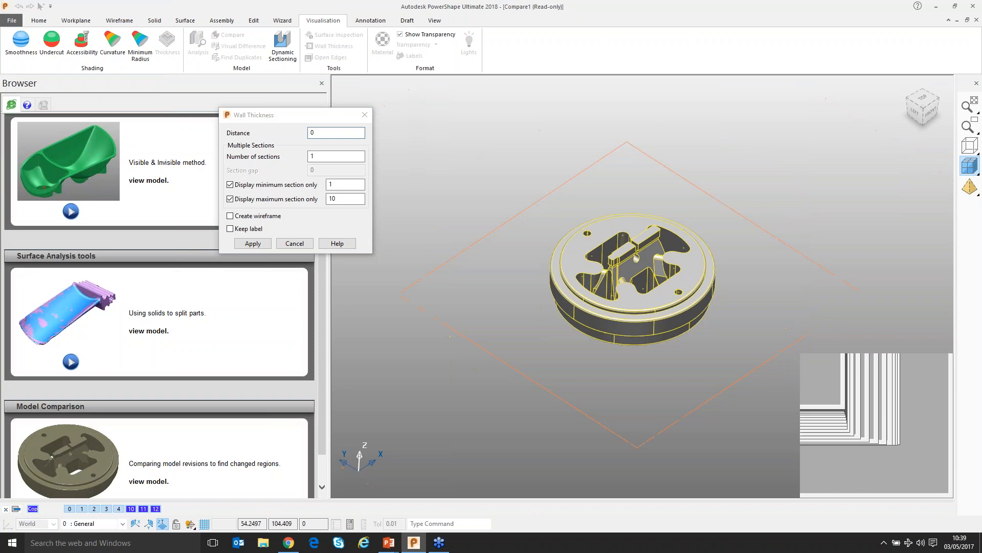
scroll(633, 279, "down", 1)
left_click(337, 156)
type("0")
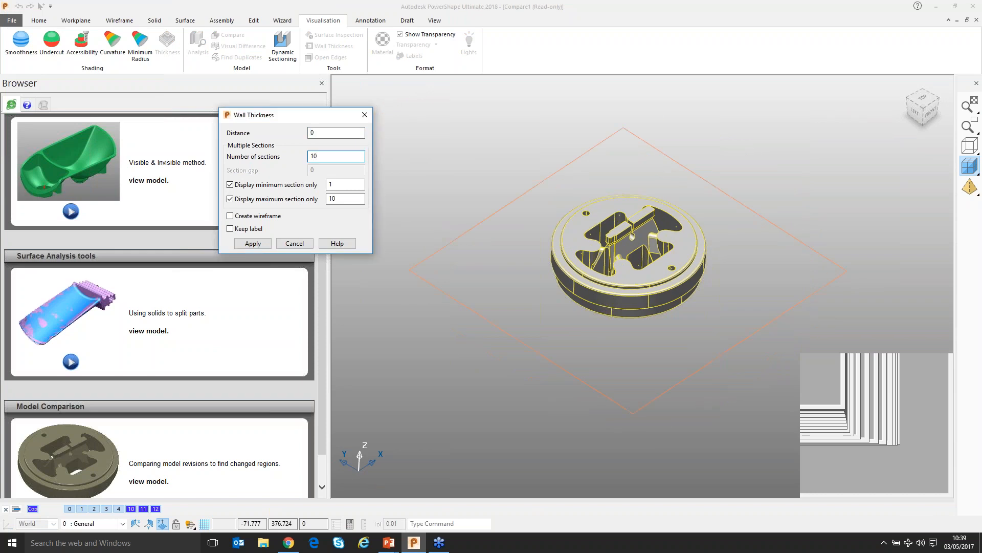
key("Tab")
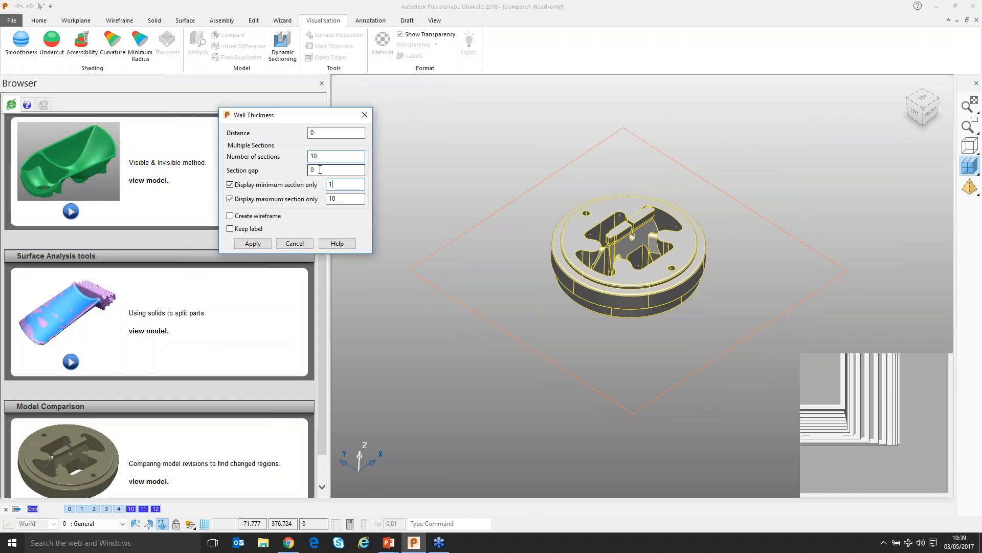
left_click(320, 170)
type("10")
left_click(638, 159)
mouse_move(571, 212)
middle_mouse_down()
mouse_move(568, 179)
mouse_move(566, 222)
middle_mouse_up()
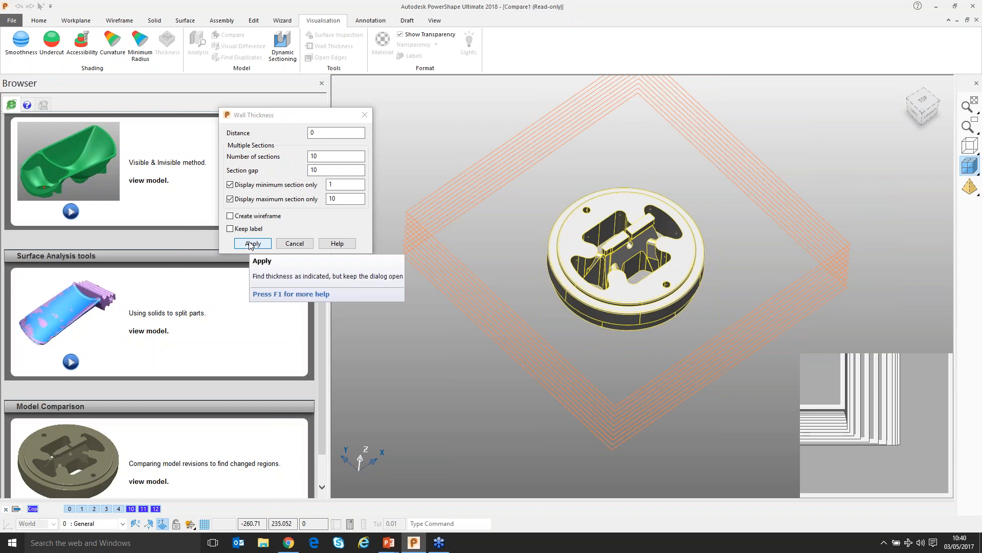
left_click(252, 244)
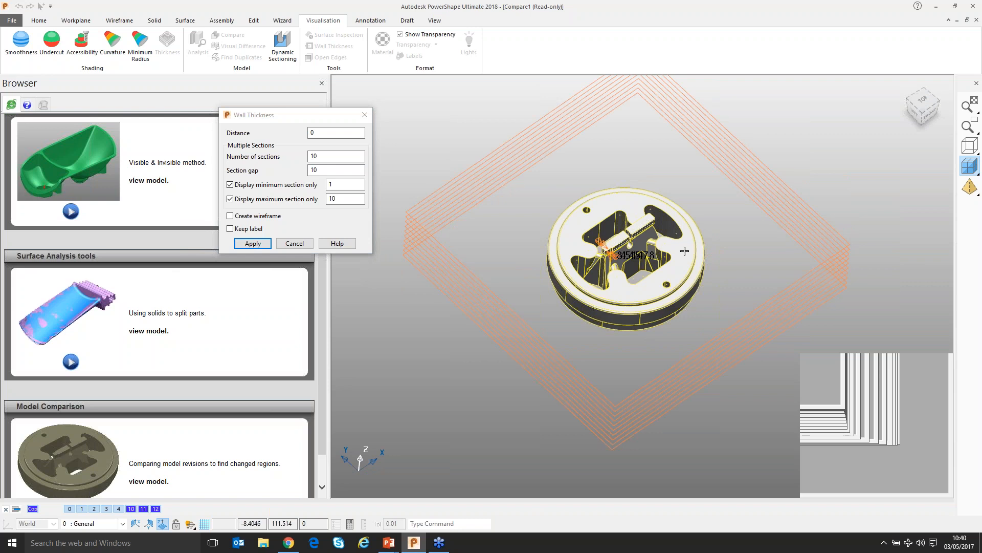
Examine the thickness arrows and labels around the end of the die's central notched block from several angles
scroll(685, 251, "up", 5)
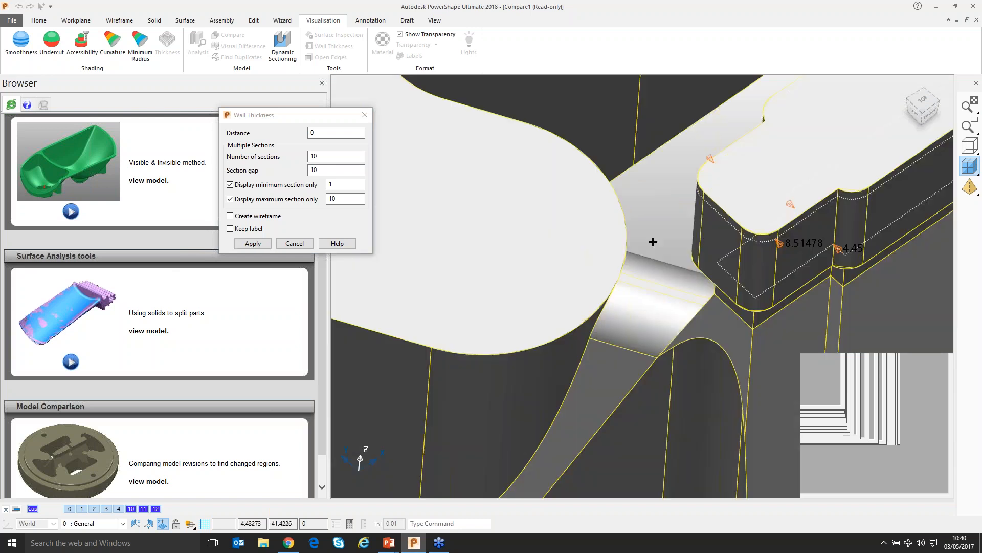
scroll(653, 241, "down", 5)
middle_click_drag(653, 241, 651, 177)
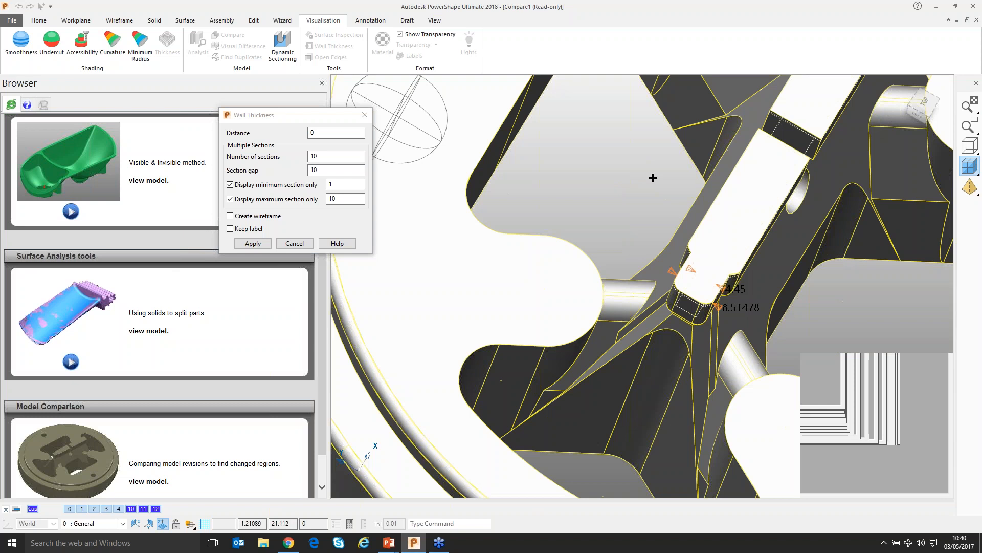
scroll(642, 212, "up", 5)
scroll(641, 211, "down", 1)
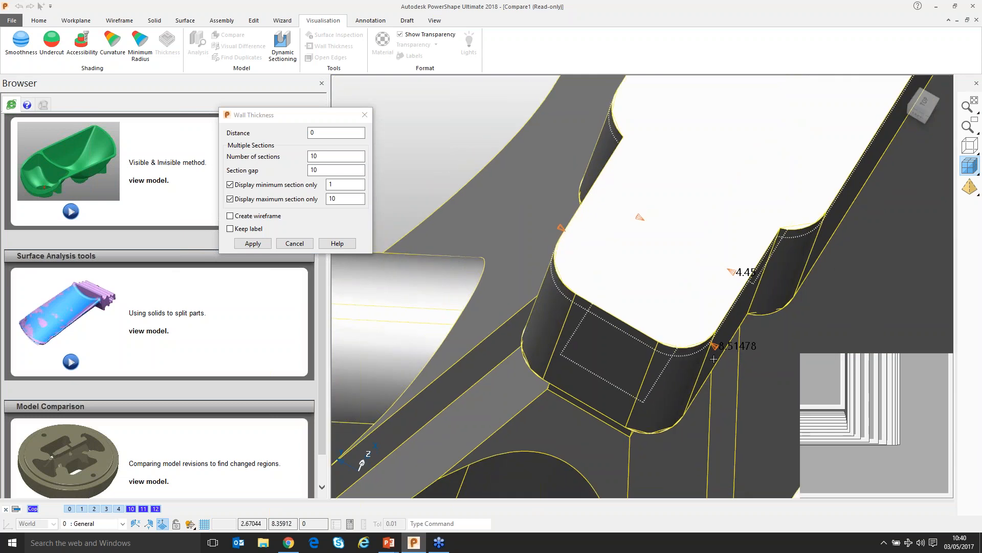
scroll(714, 358, "down", 5)
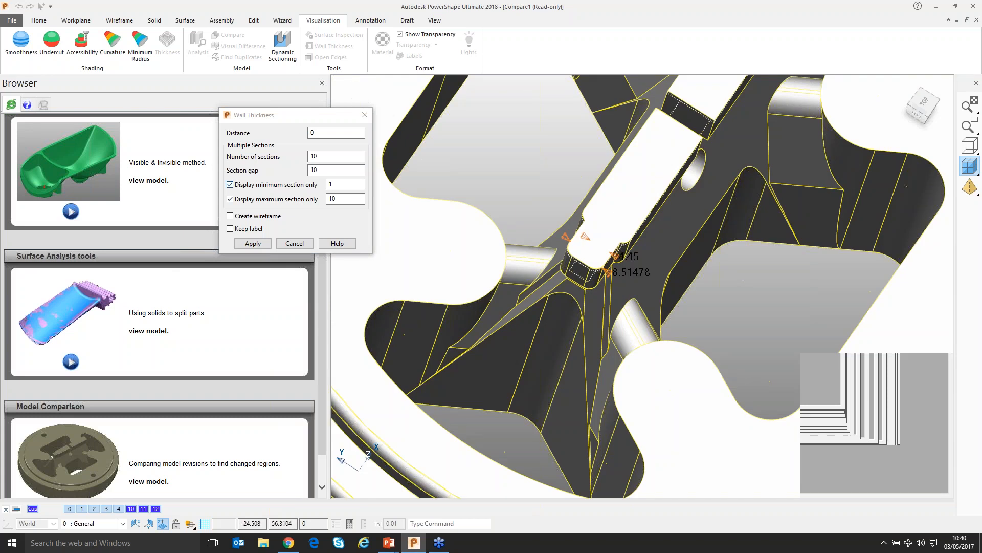
scroll(668, 273, "down", 2)
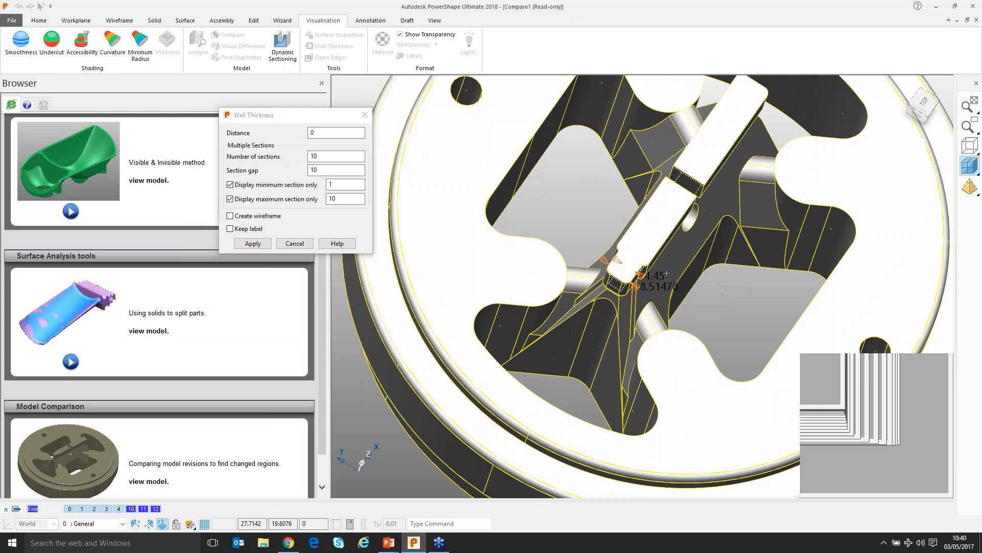
scroll(667, 274, "up", 1)
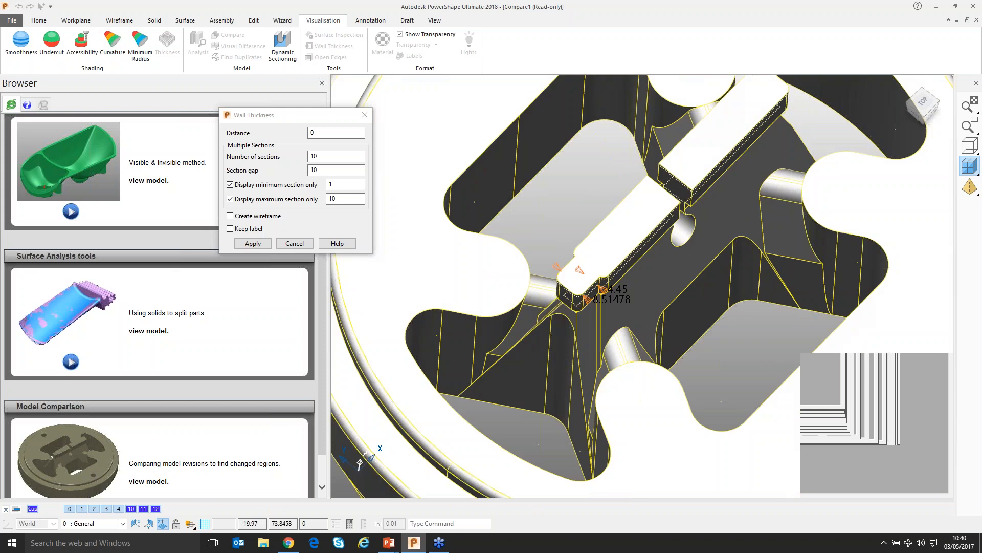
Set the maximum section thickness limit to 200 and rerun the wall thickness analysis
left_click(334, 200)
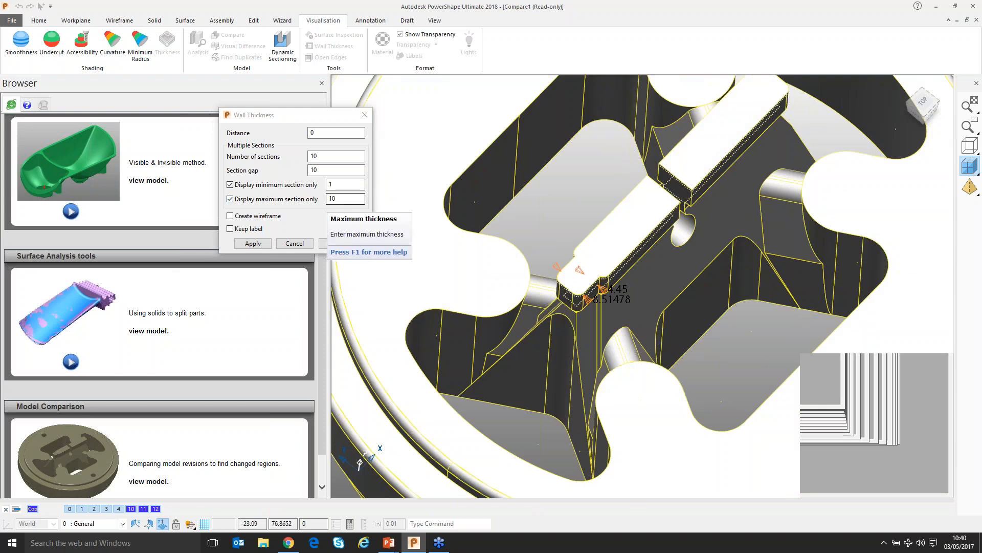
scroll(639, 238, "down", 3)
scroll(642, 240, "down", 1)
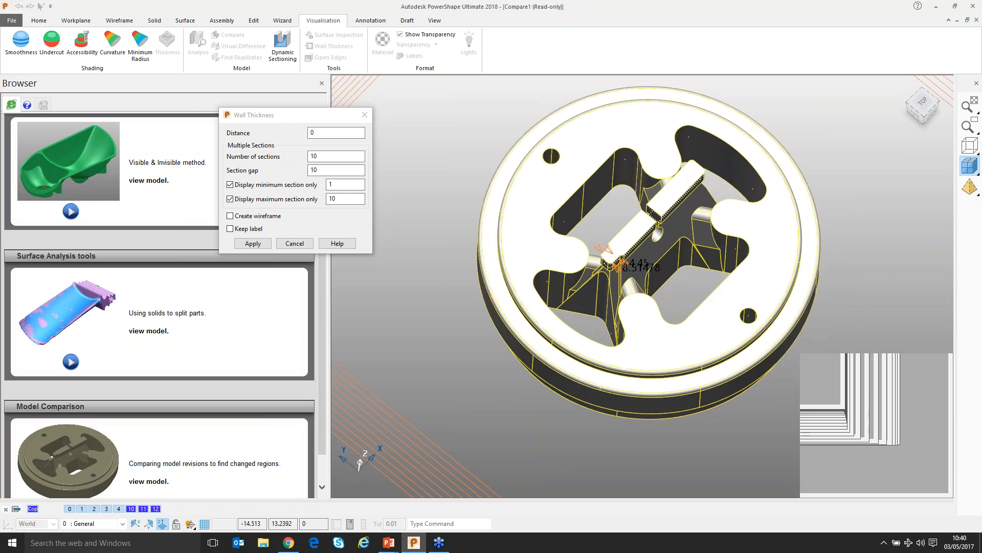
scroll(643, 286, "up", 2)
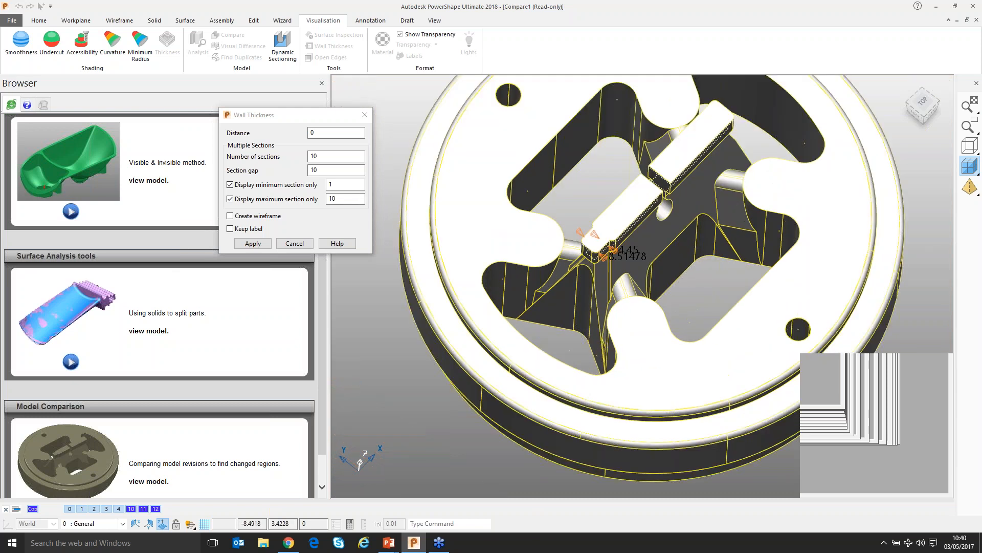
scroll(665, 296, "up", 2)
scroll(578, 243, "up", 2)
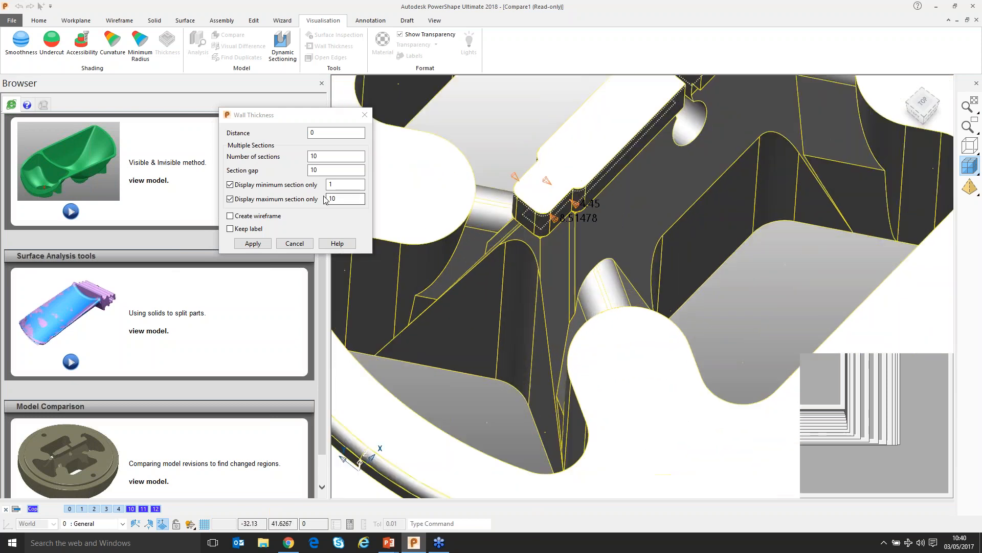
double_click(330, 198)
type("200")
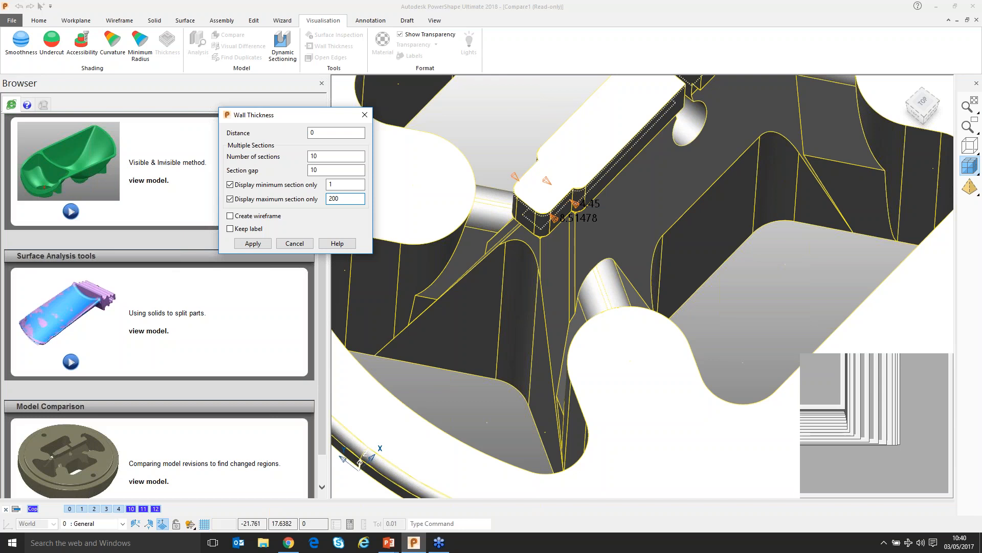
scroll(638, 280, "down", 3)
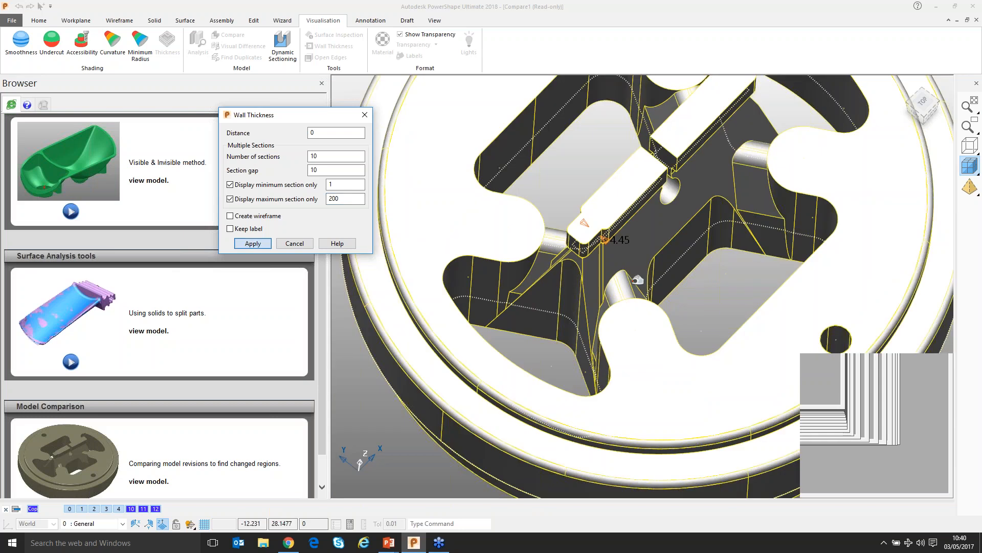
scroll(637, 279, "down", 3)
middle_click_drag(637, 280, 624, 266)
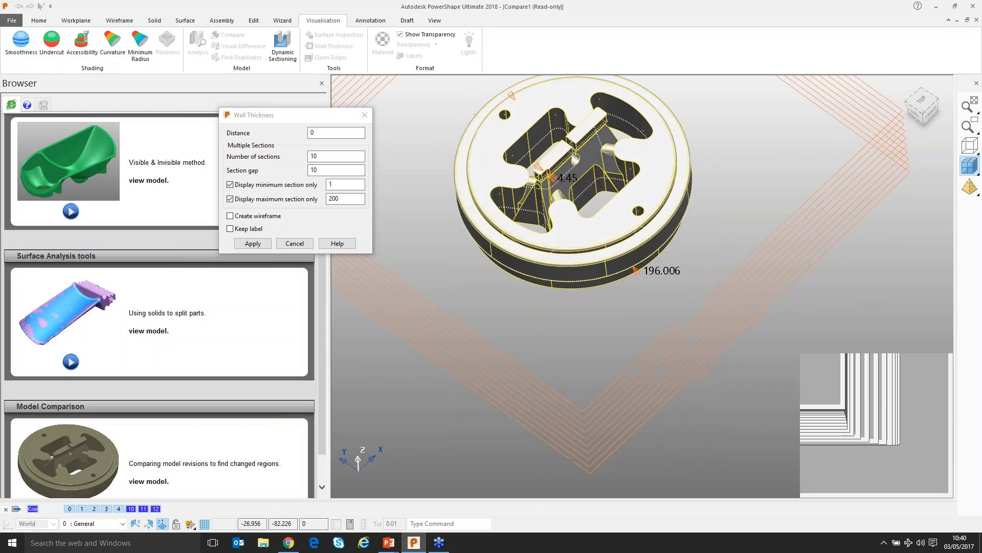
Enable Create wireframe and Keep label, apply the wall thickness analysis again and close the dialog
middle_click_drag(616, 173, 492, 136)
left_click(230, 215)
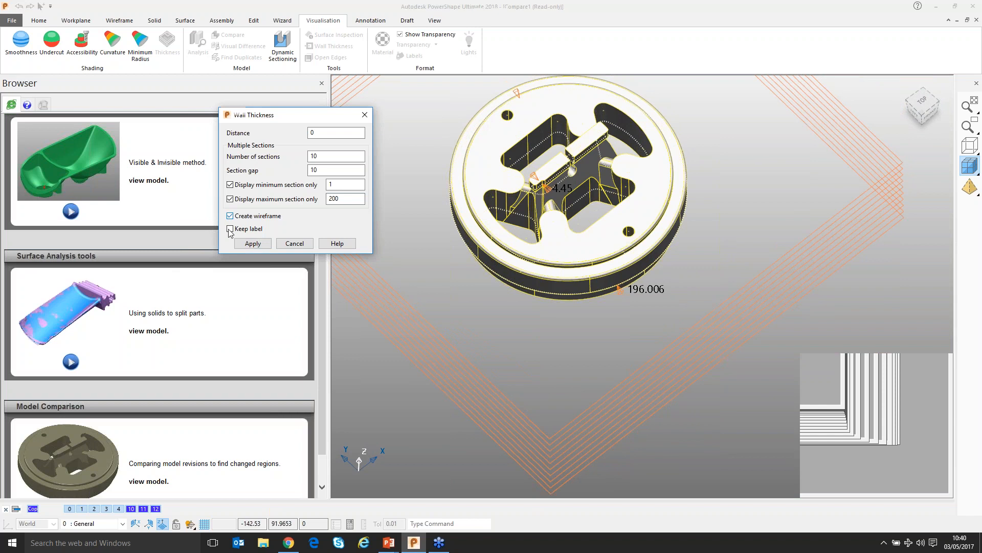
left_click(230, 229)
left_click(253, 244)
scroll(495, 236, "down", 2)
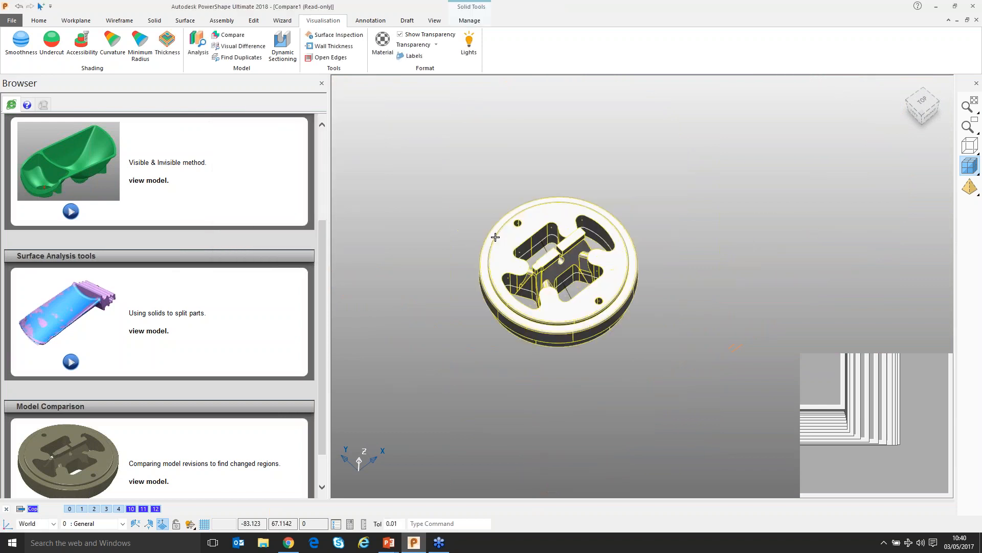
Hide the die solid and examine the section curves and thickness dimensions that the analysis created
key("ctrl+j")
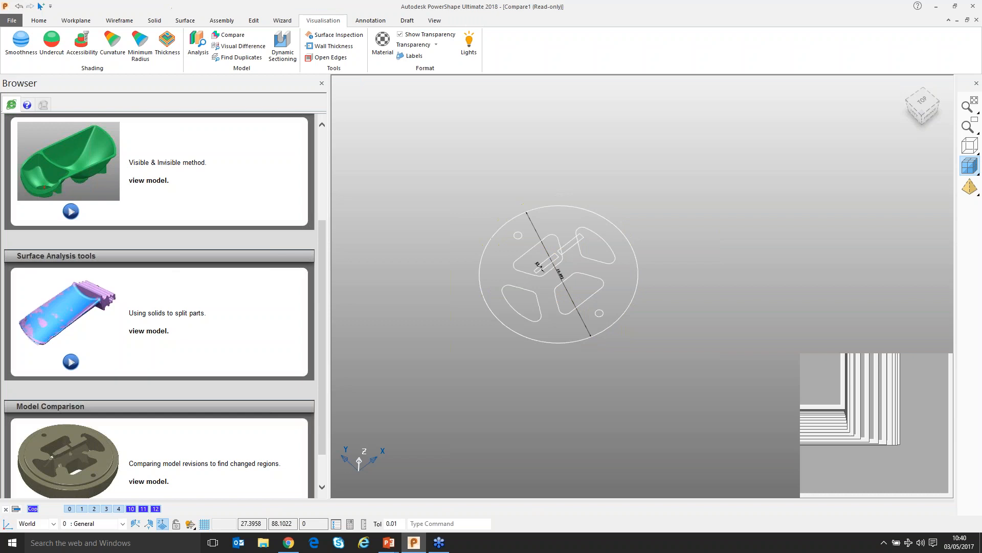
scroll(623, 271, "up", 4)
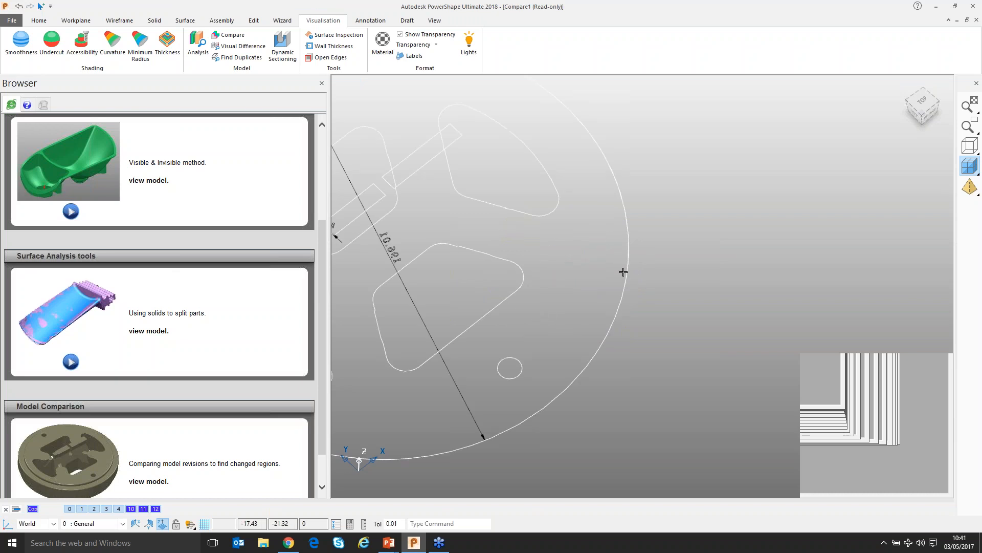
scroll(623, 236, "up", 1)
middle_click_drag(442, 228, 646, 302, "shift")
scroll(646, 302, "down", 3)
scroll(648, 298, "up", 4)
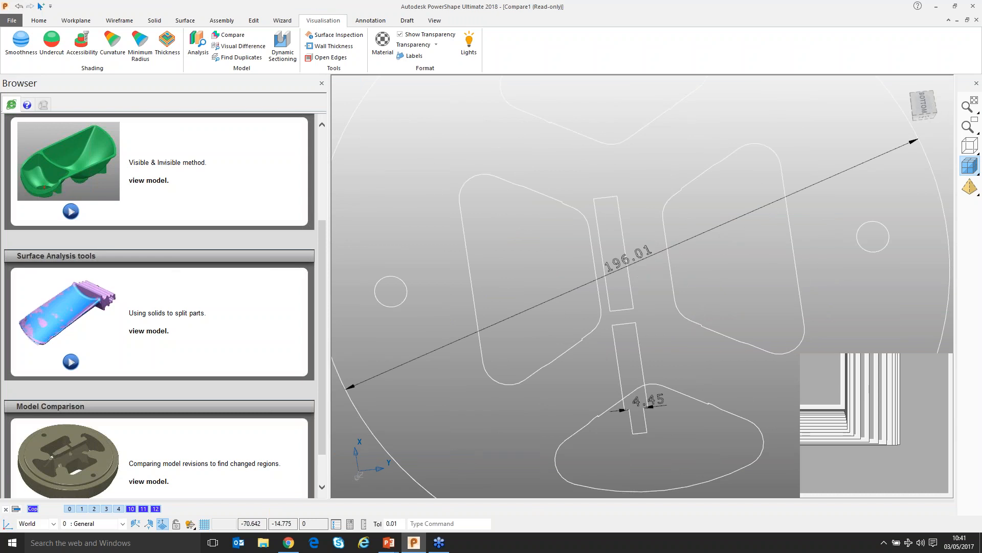
scroll(645, 290, "down", 3)
scroll(551, 191, "down", 5)
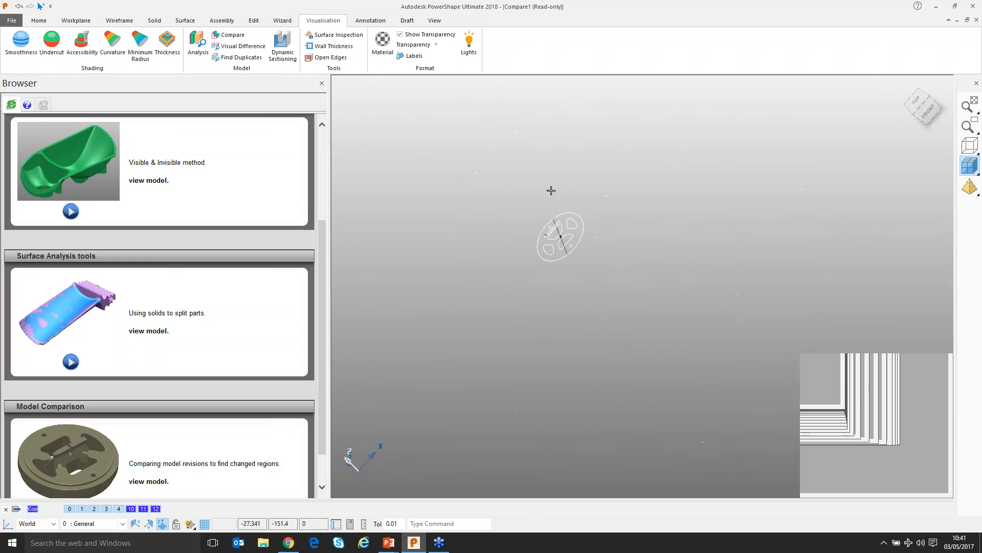
Delete the section curves and thickness dimensions, bring the die solid back and return to the isometric view
middle_click_drag(551, 191, 617, 287)
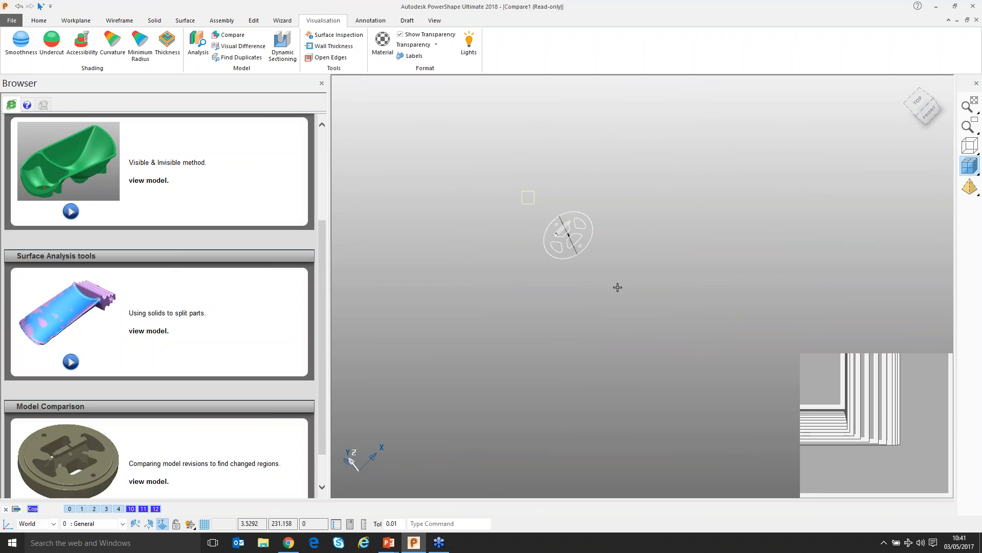
scroll(581, 212, "down", 5)
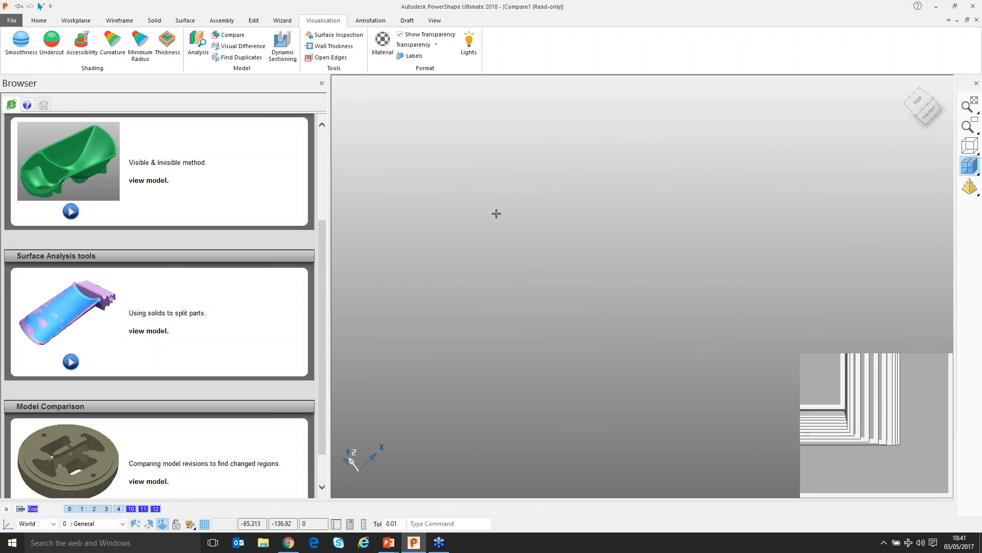
scroll(485, 234, "up", 5)
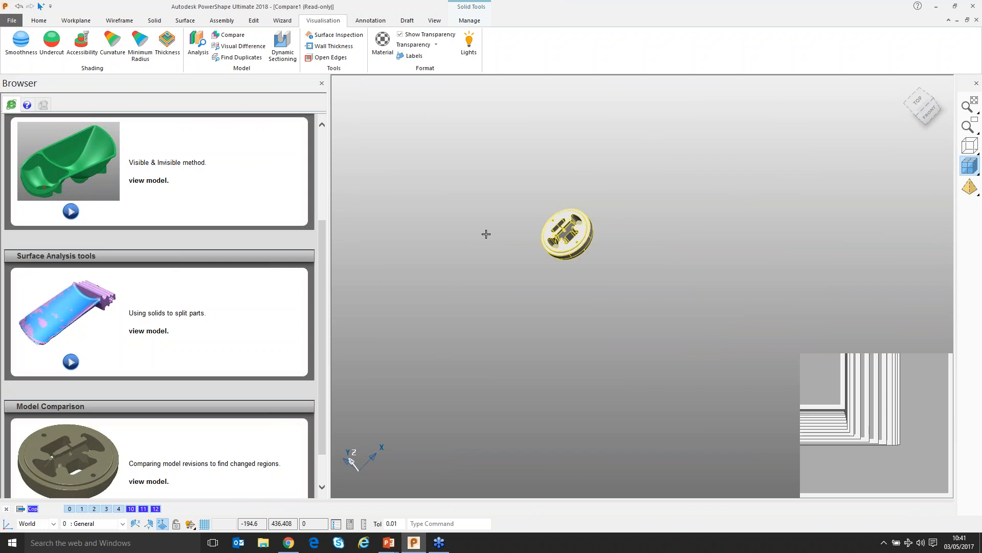
middle_click_drag(485, 235, 489, 247)
key("ctrl+1")
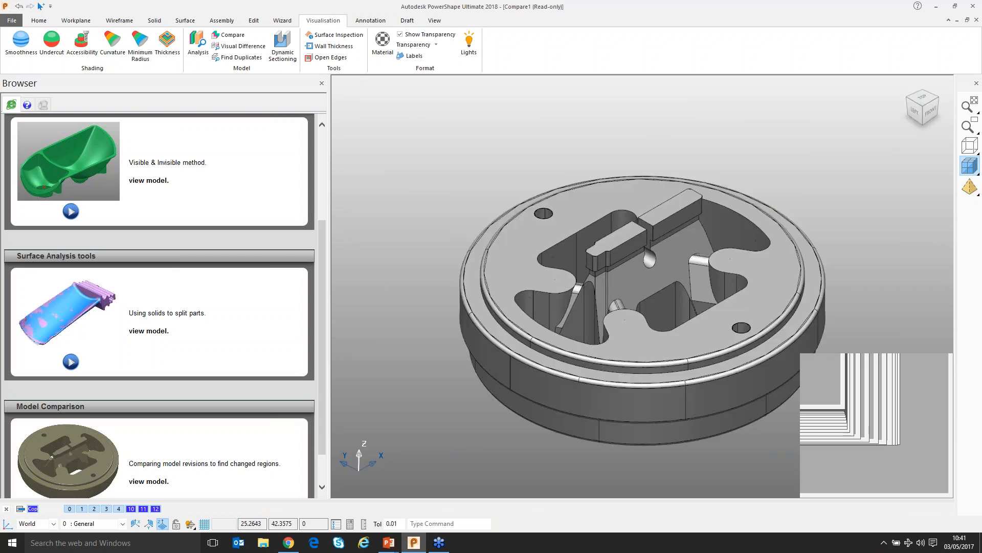
Check the die solid for open edges and dismiss the report
middle_click_drag(470, 278, 523, 153, "shift")
left_click(542, 163)
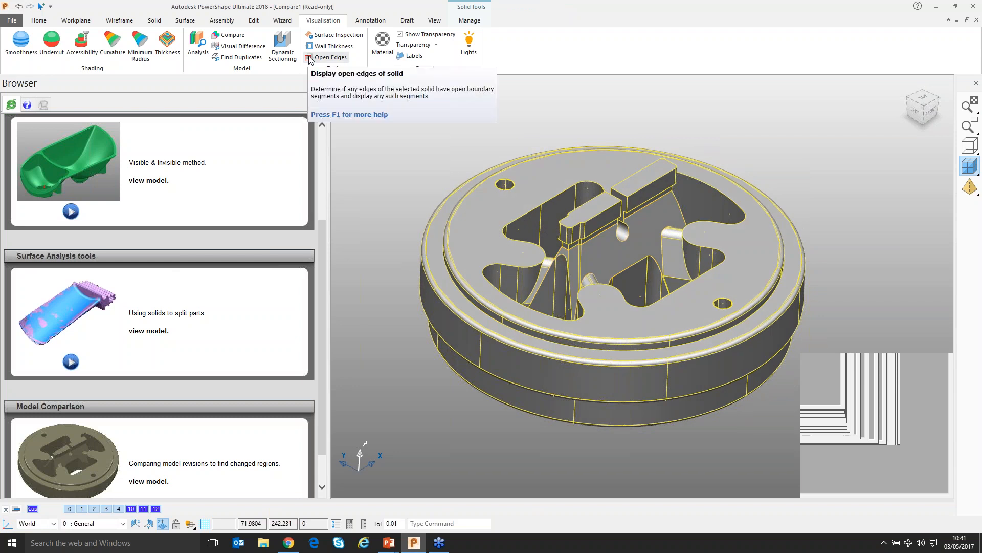
left_click(310, 61)
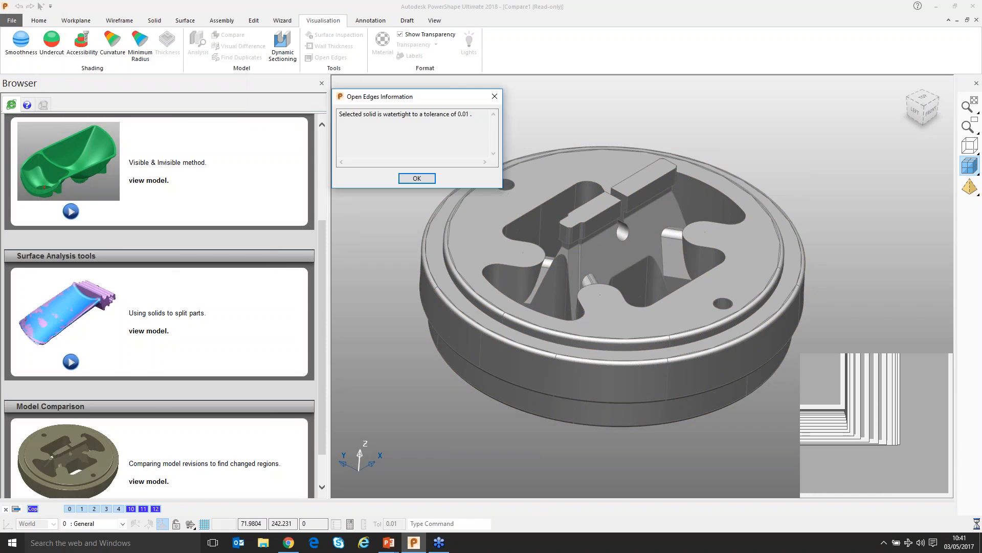
key("Return")
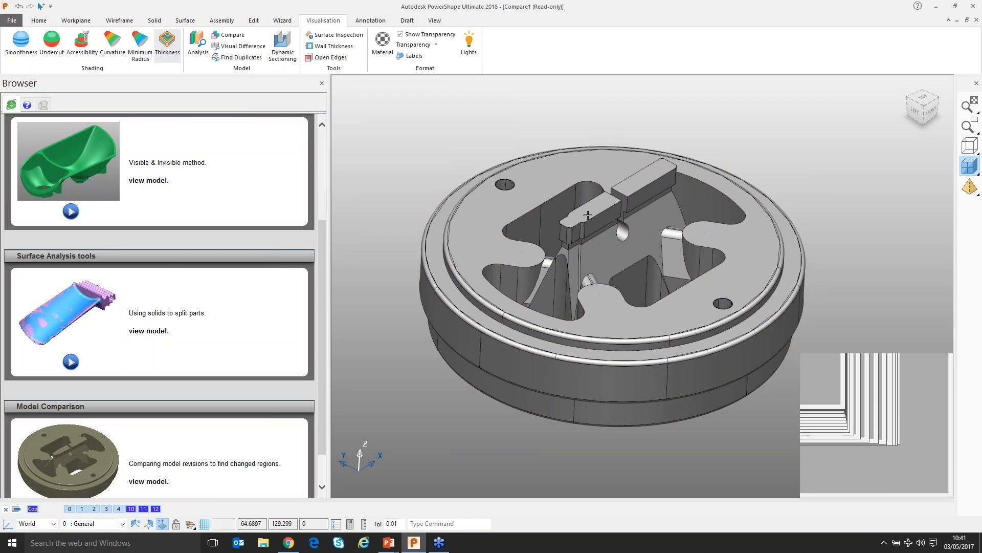
Extract only the top face of the stepped raised block from the die solid and delete the extracted surface
middle_click_drag(587, 215, 584, 230)
scroll(584, 227, "up", 1)
left_click(583, 223)
left_click(583, 223)
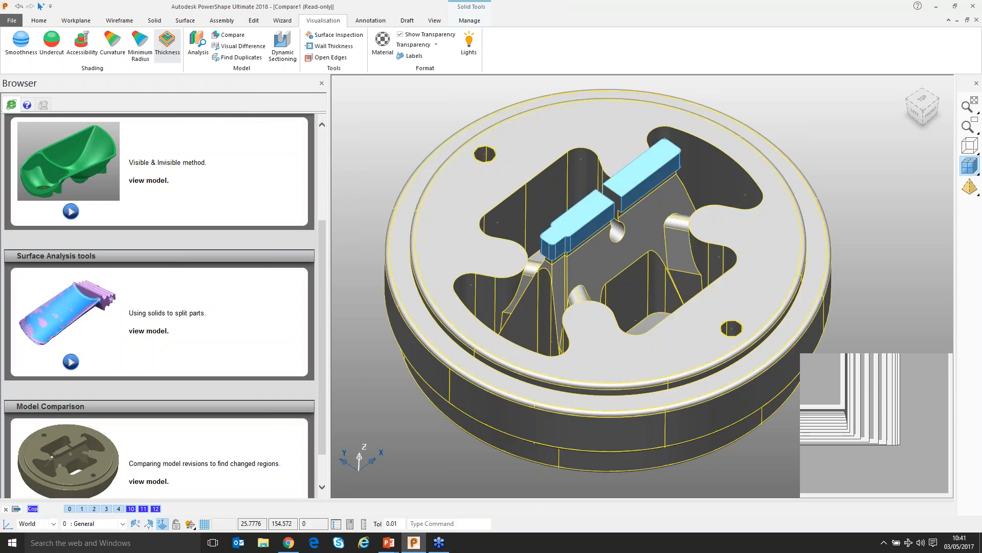
left_click(469, 20)
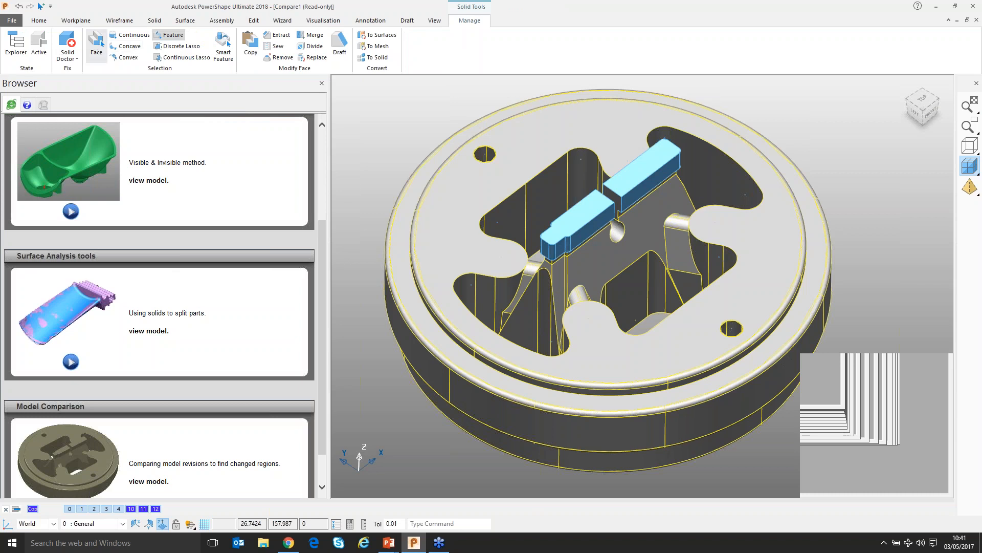
left_click(594, 211)
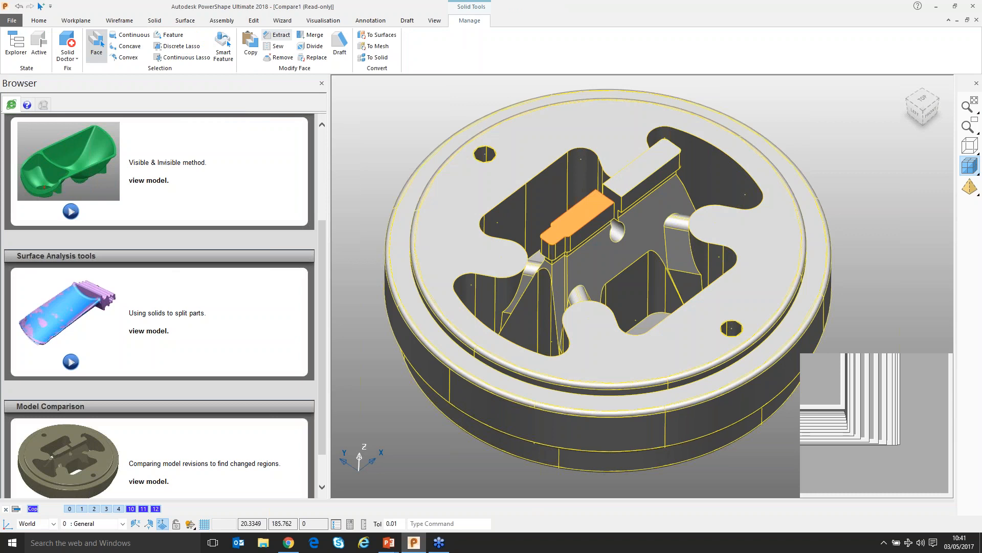
left_click(277, 35)
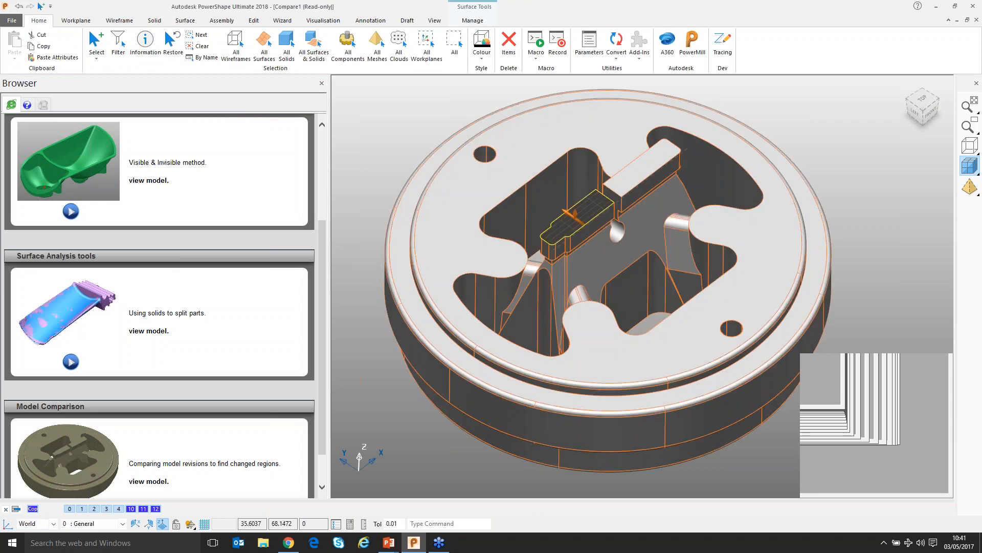
key("Delete")
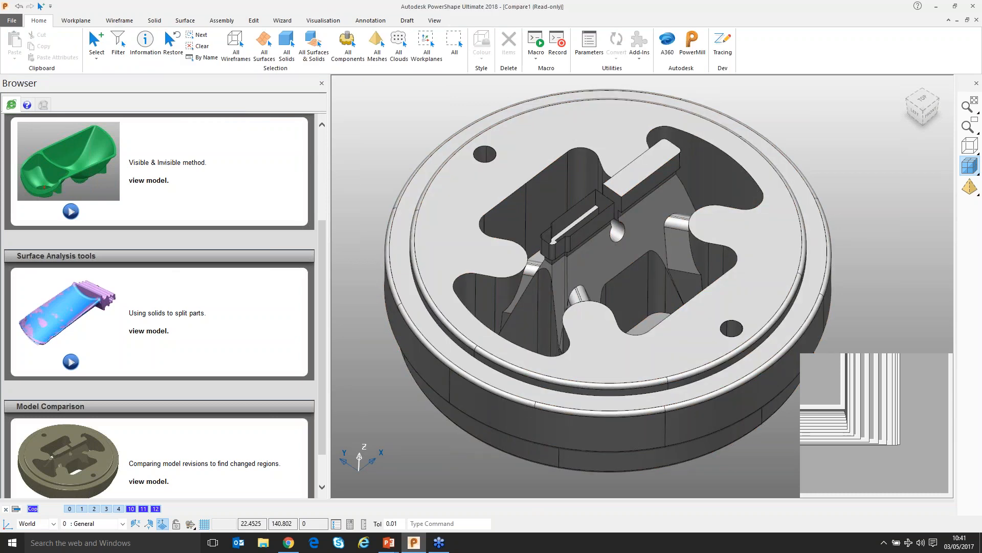
Check the die solid for open edges, examine the highlighted boundary around the missing face and dismiss the report
left_click(481, 131)
left_click(323, 20)
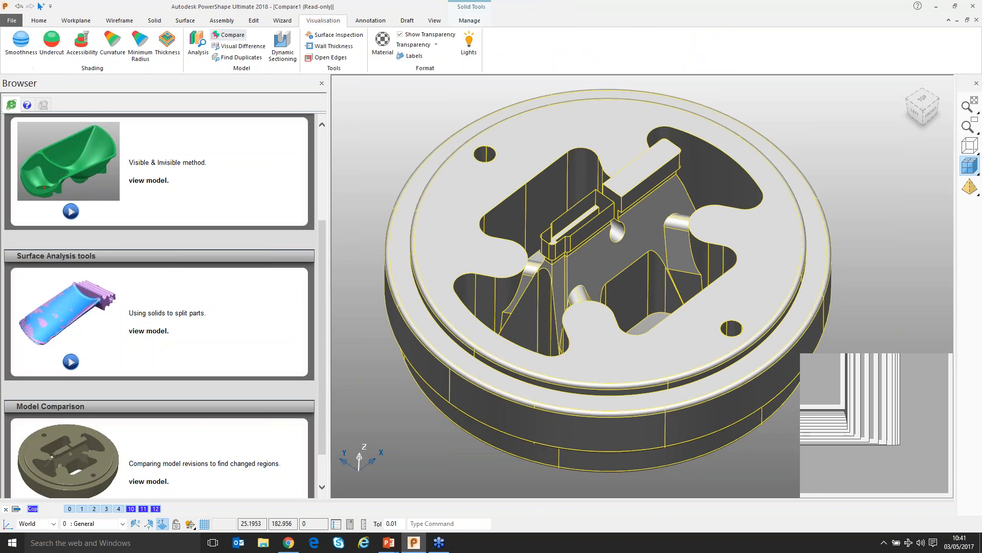
scroll(638, 356, "down", 2)
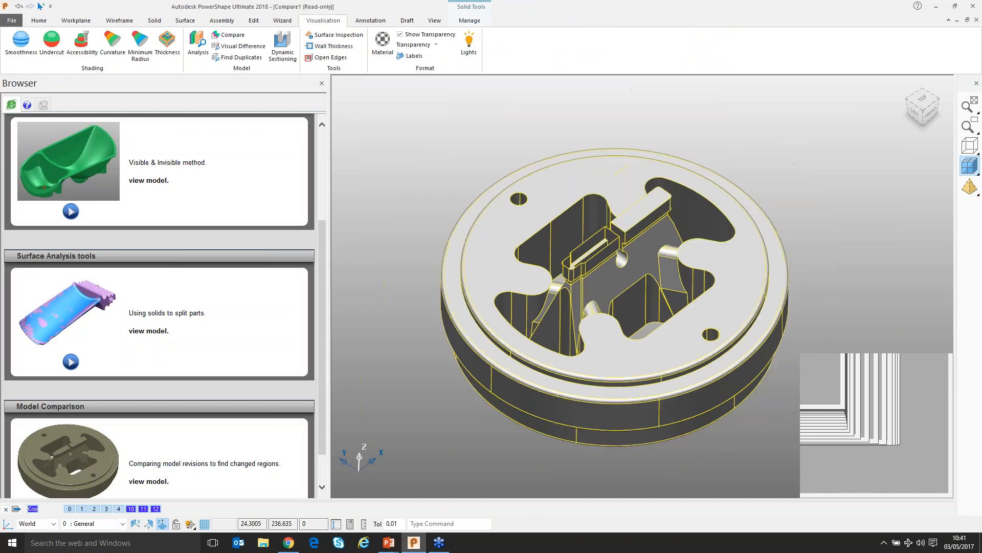
left_click(330, 58)
scroll(597, 227, "up", 3)
mouse_move(596, 228)
middle_mouse_down()
mouse_move(651, 120)
mouse_move(668, 148)
mouse_move(581, 221)
middle_mouse_up()
scroll(668, 149, "down", 3)
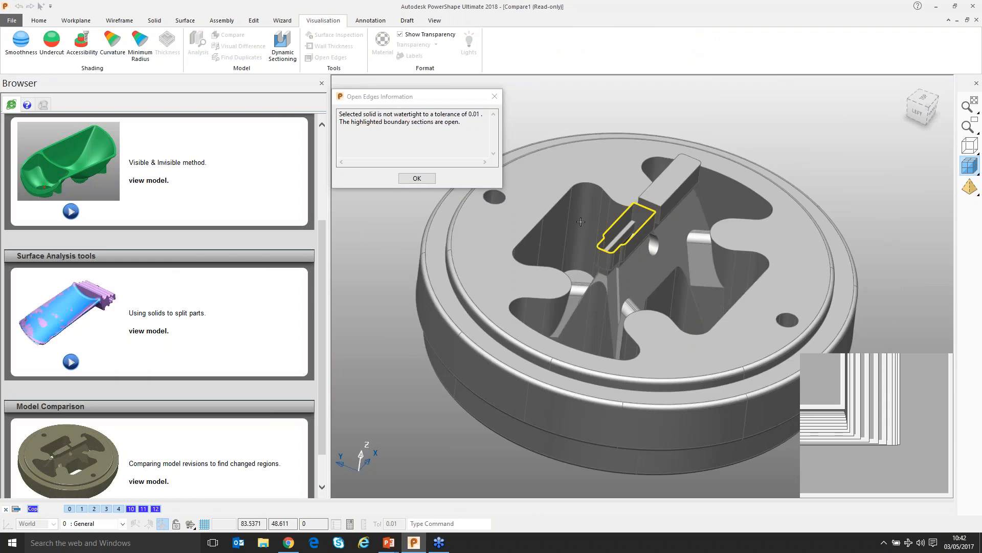
scroll(581, 222, "up", 2)
middle_click_drag(581, 222, 543, 162)
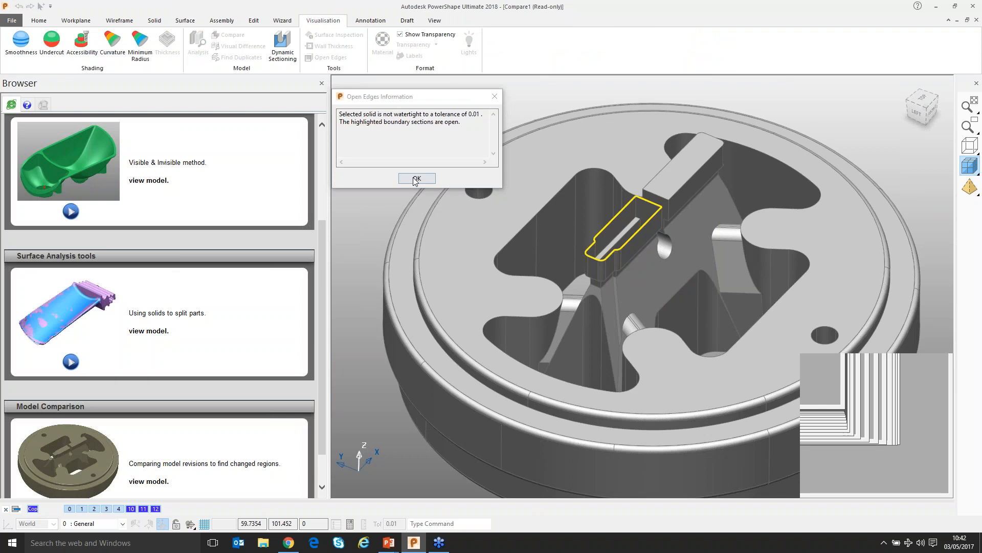
left_click(417, 178)
middle_click_drag(430, 123, 439, 101)
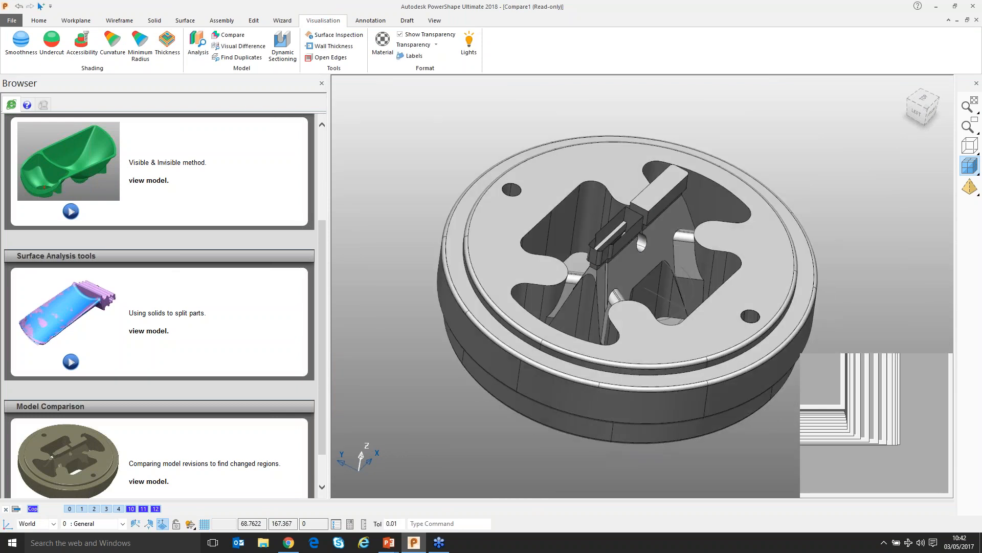
middle_click_drag(665, 290, 671, 288)
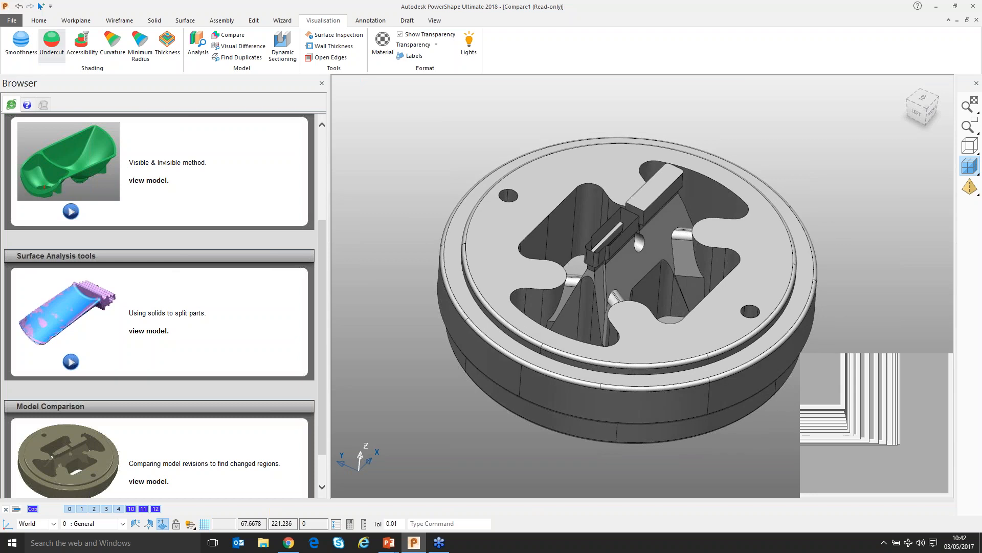
scroll(563, 194, "up", 2)
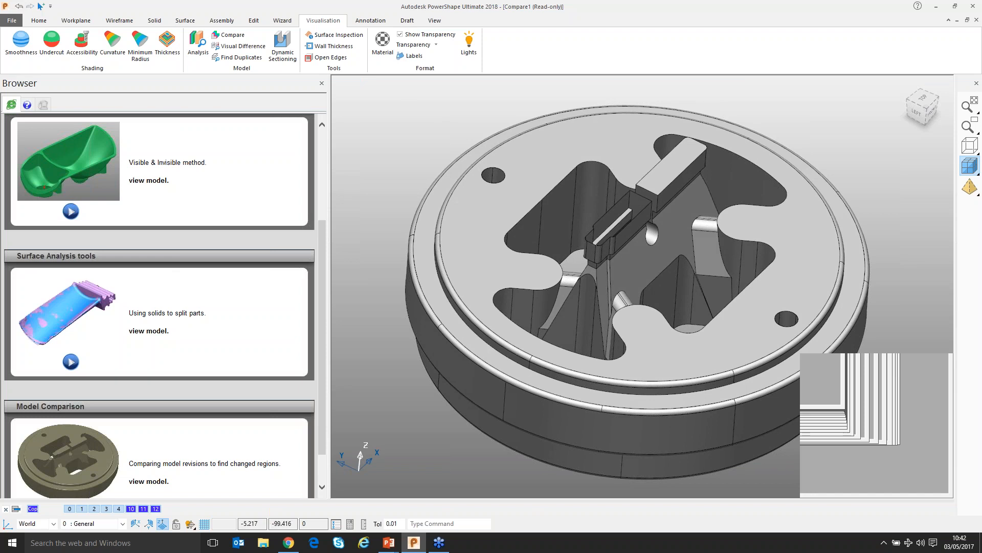
middle_click_drag(766, 301, 762, 304)
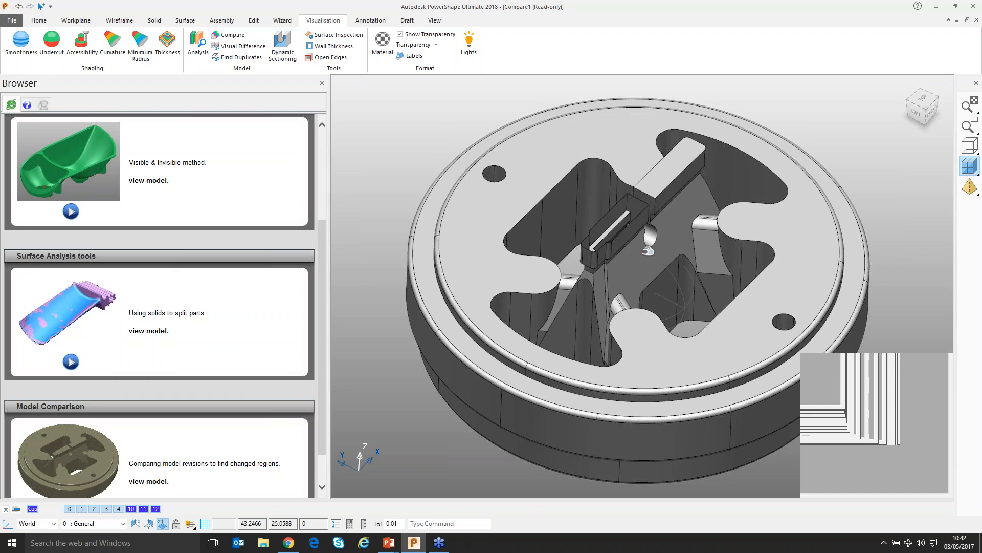
left_click(646, 202)
left_click(844, 467)
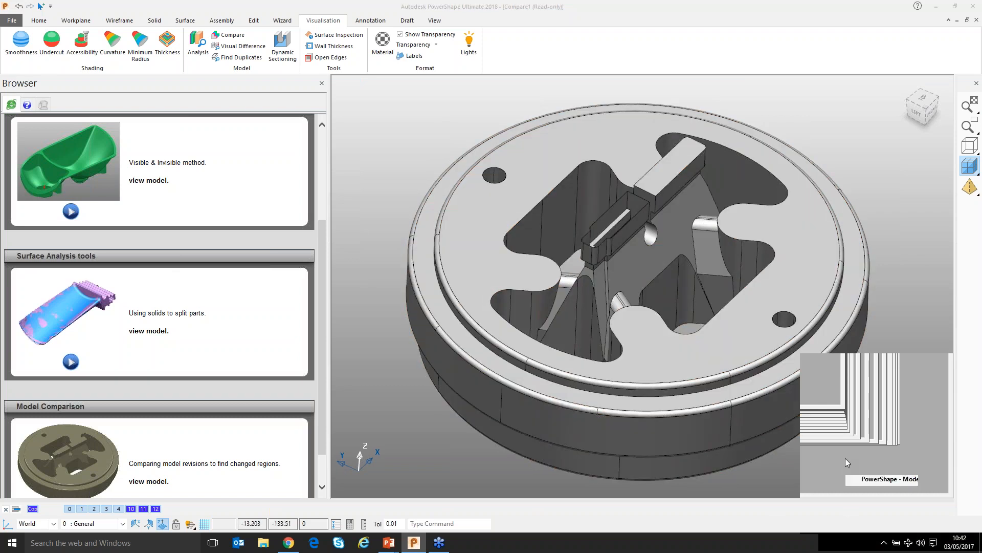